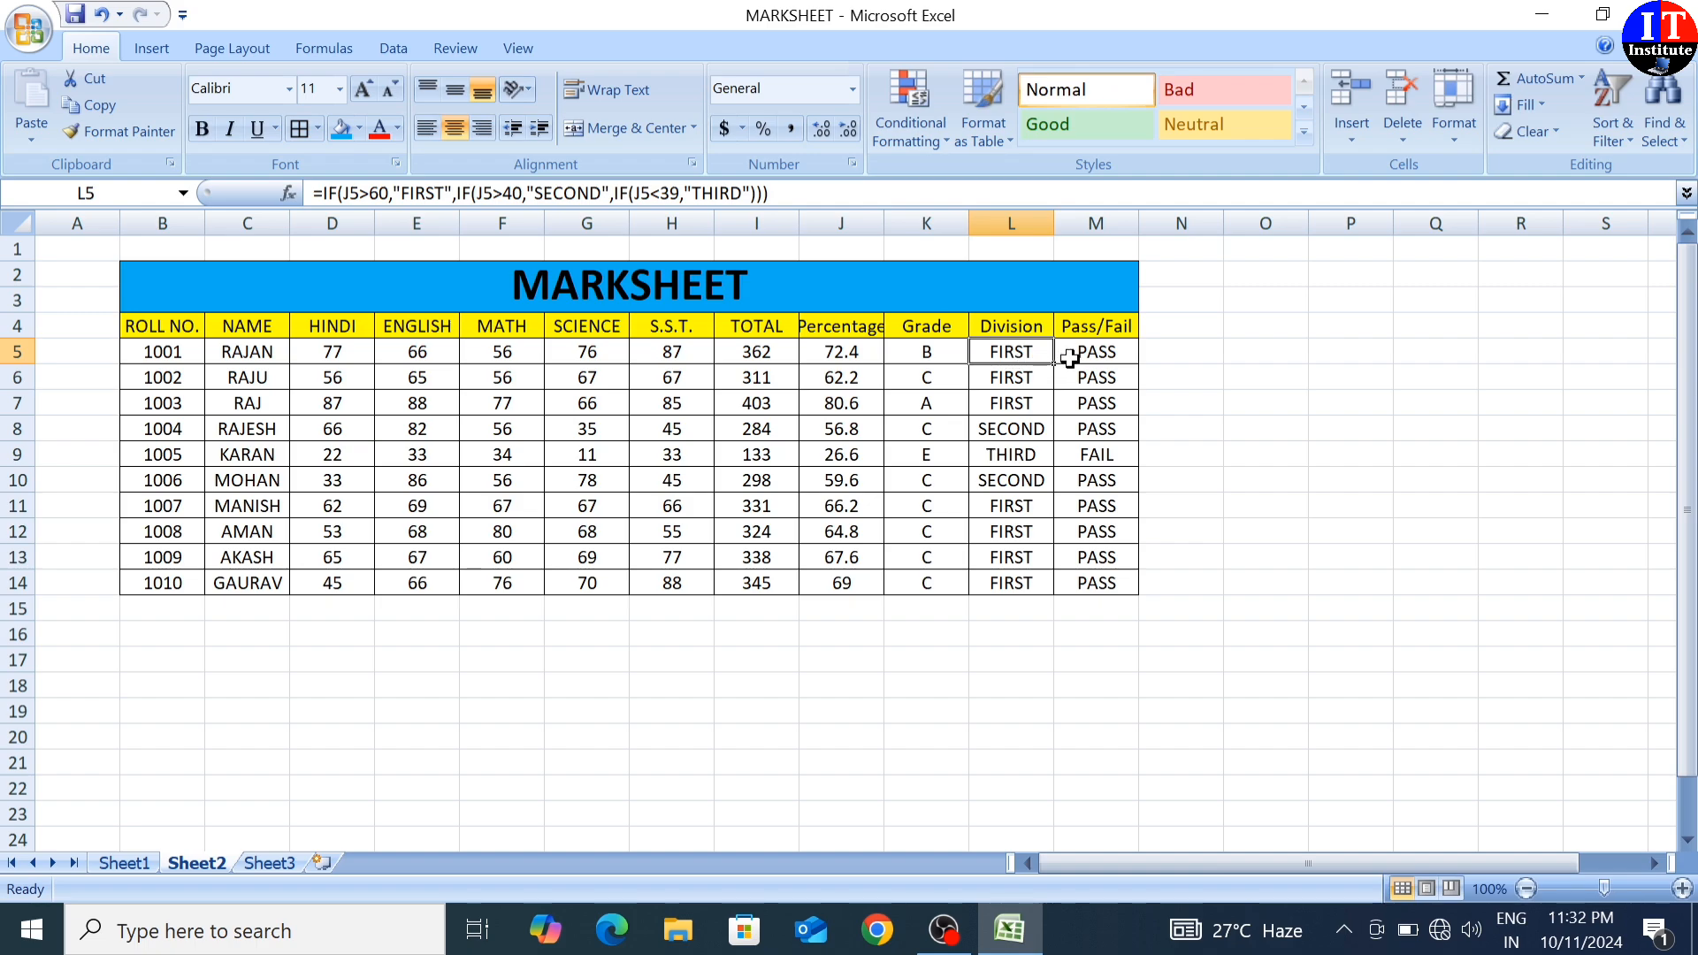
pyautogui.click(1081, 354)
pyautogui.click(950, 380)
pyautogui.click(1051, 382)
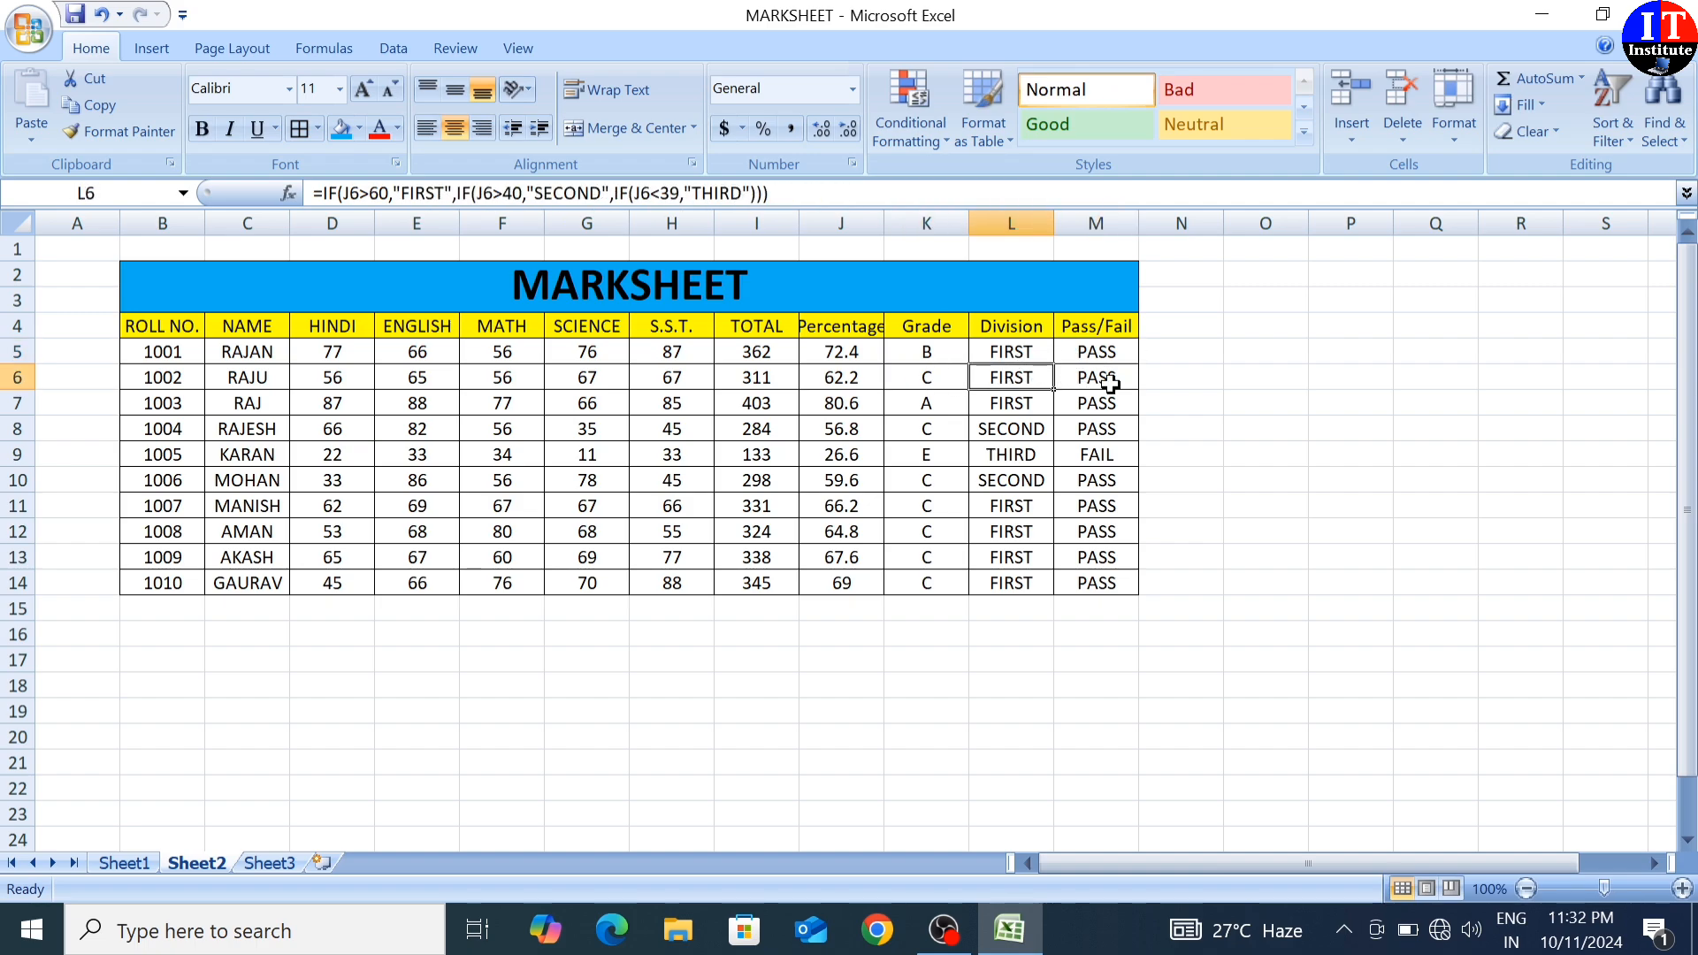
pyautogui.click(1106, 381)
pyautogui.click(1160, 383)
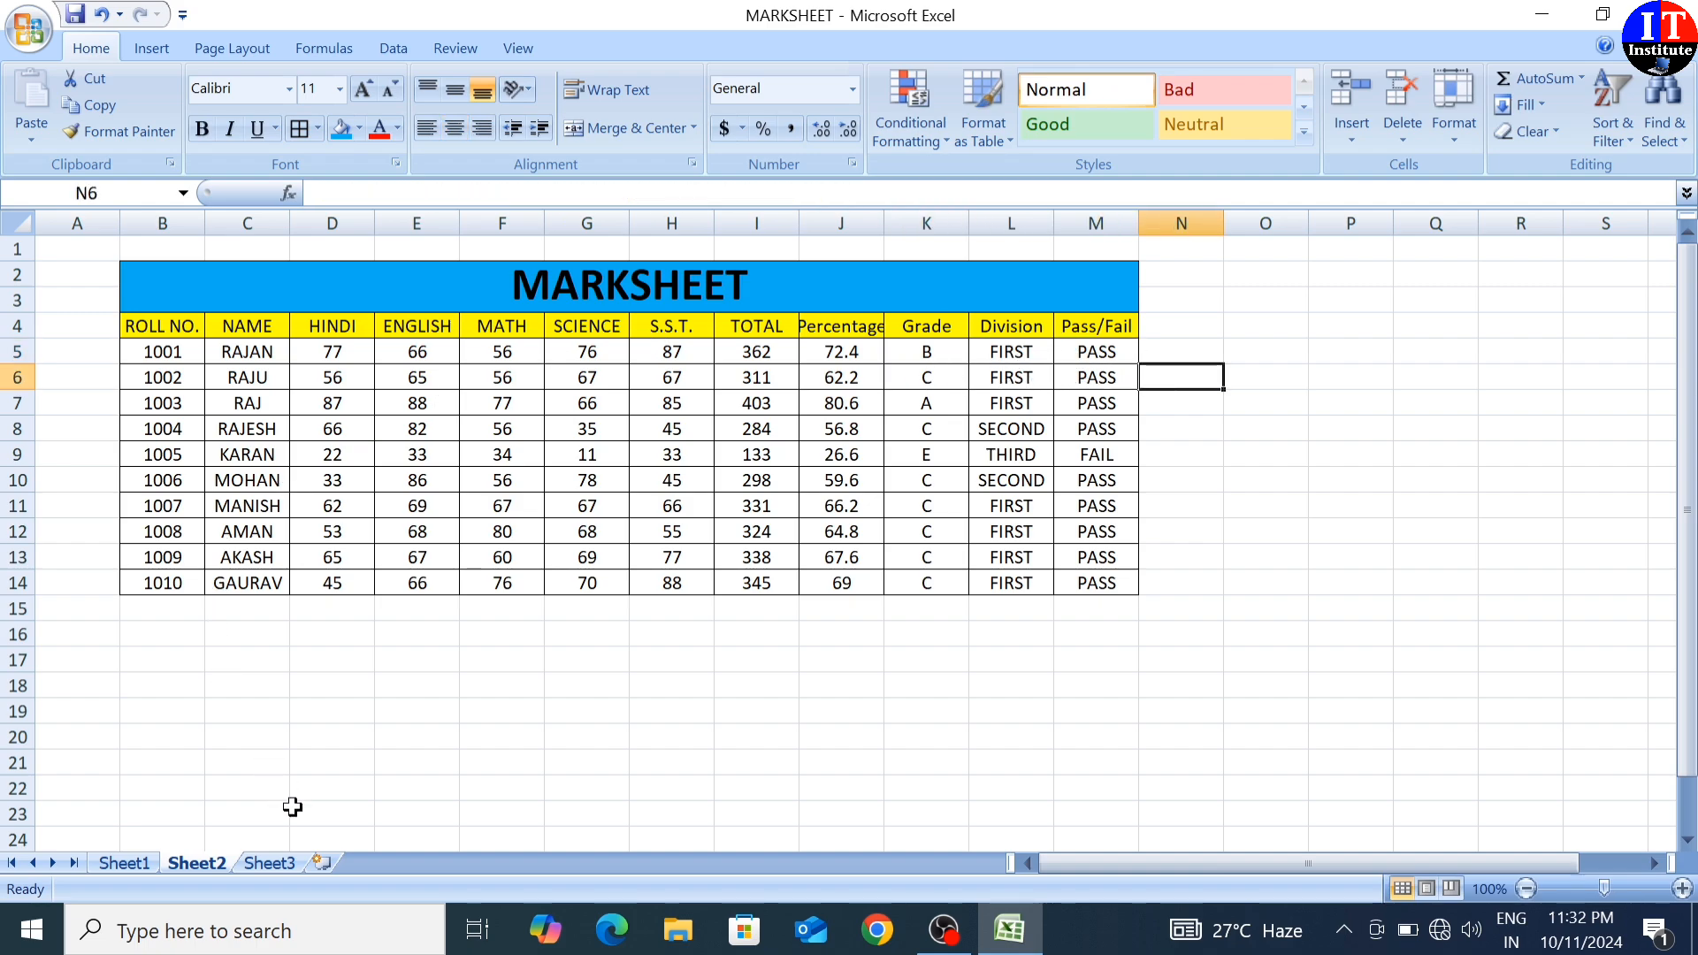
# On Sheet3, merge and center cells B1:M2 and enter the title MARKSHEET.
pyautogui.click(275, 863)
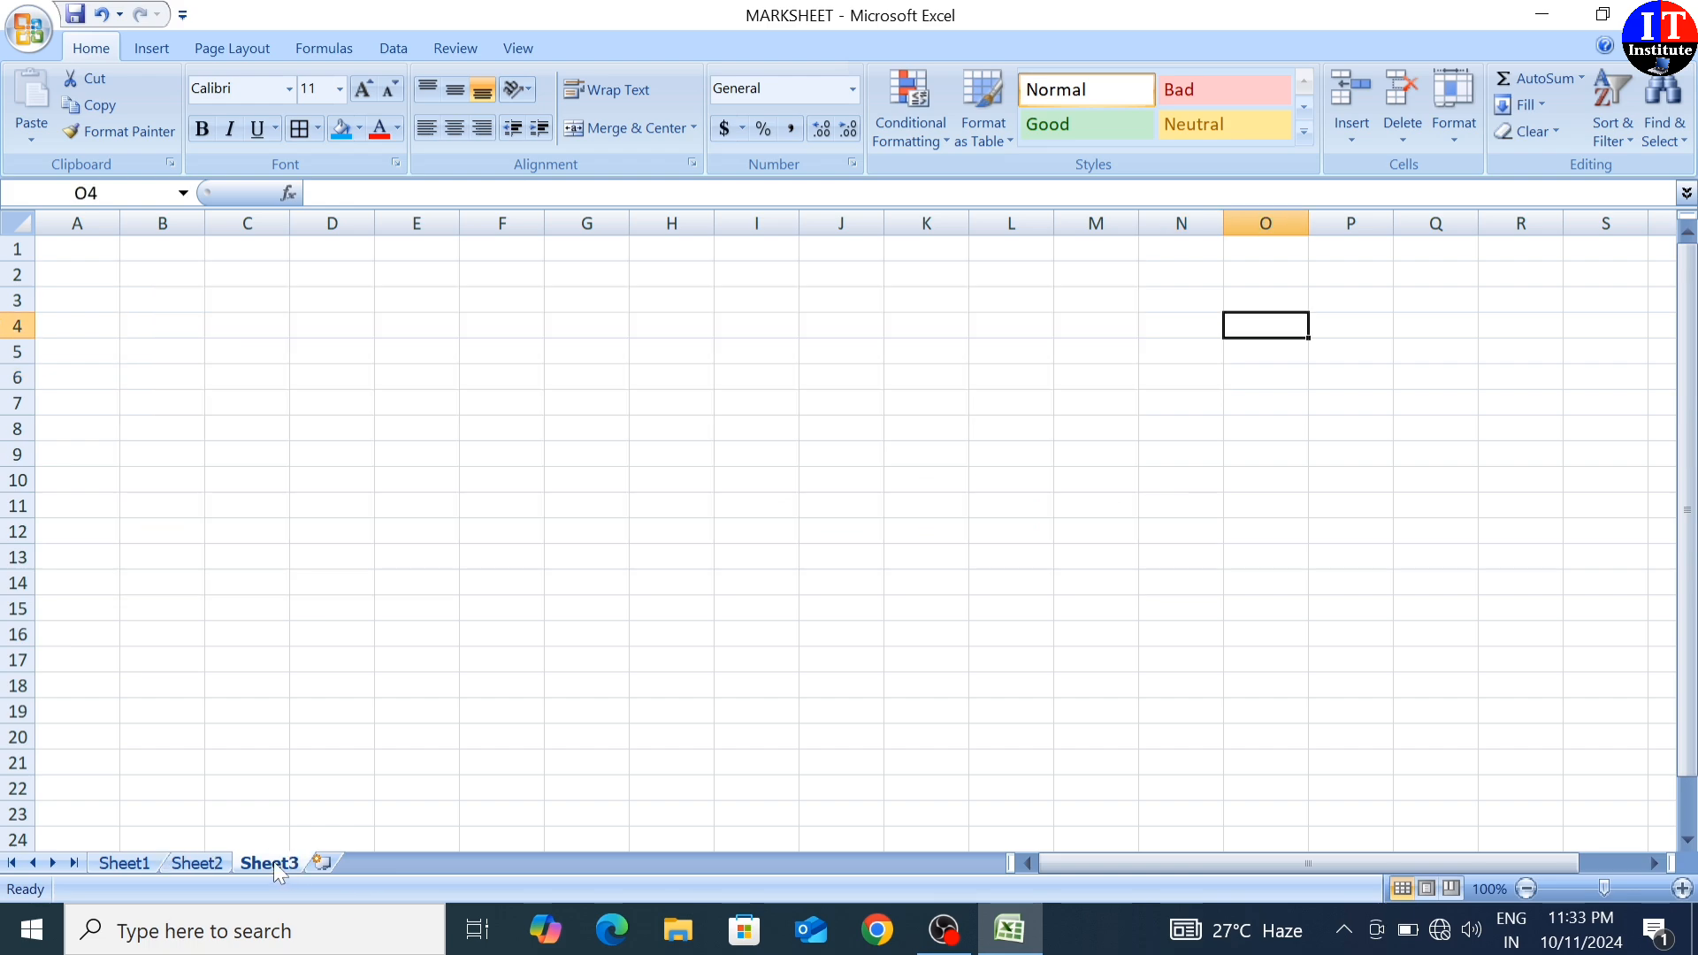
pyautogui.click(162, 269)
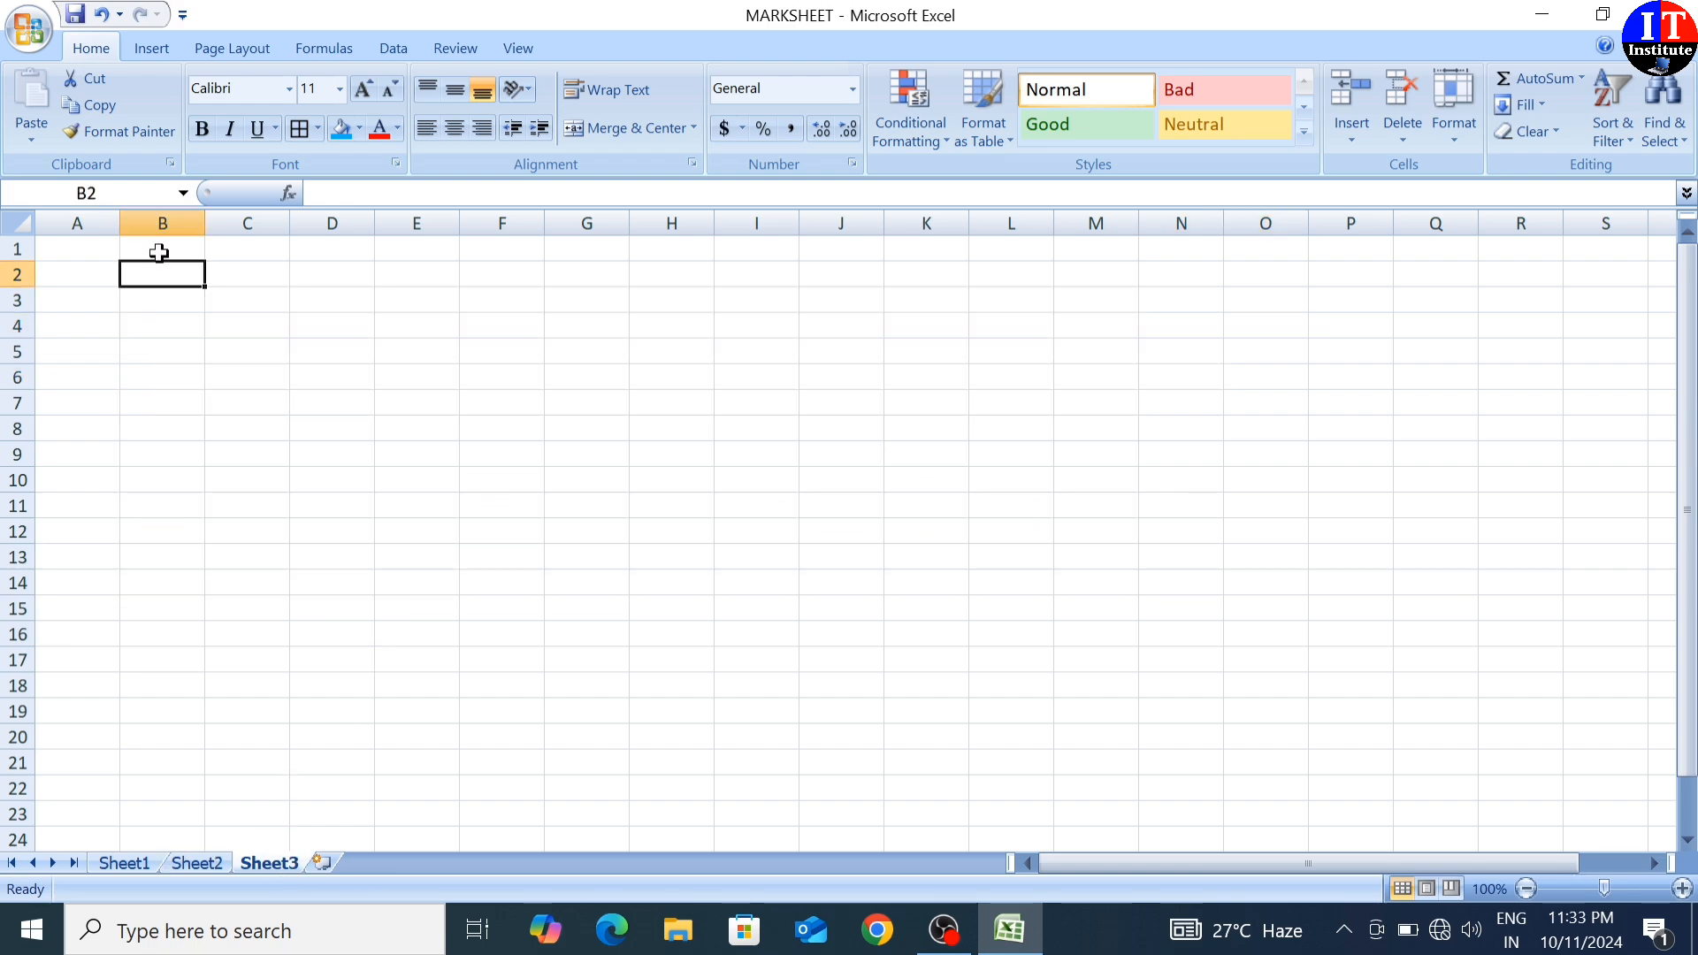
pyautogui.moveTo(156, 248); pyautogui.dragTo(1080, 281)
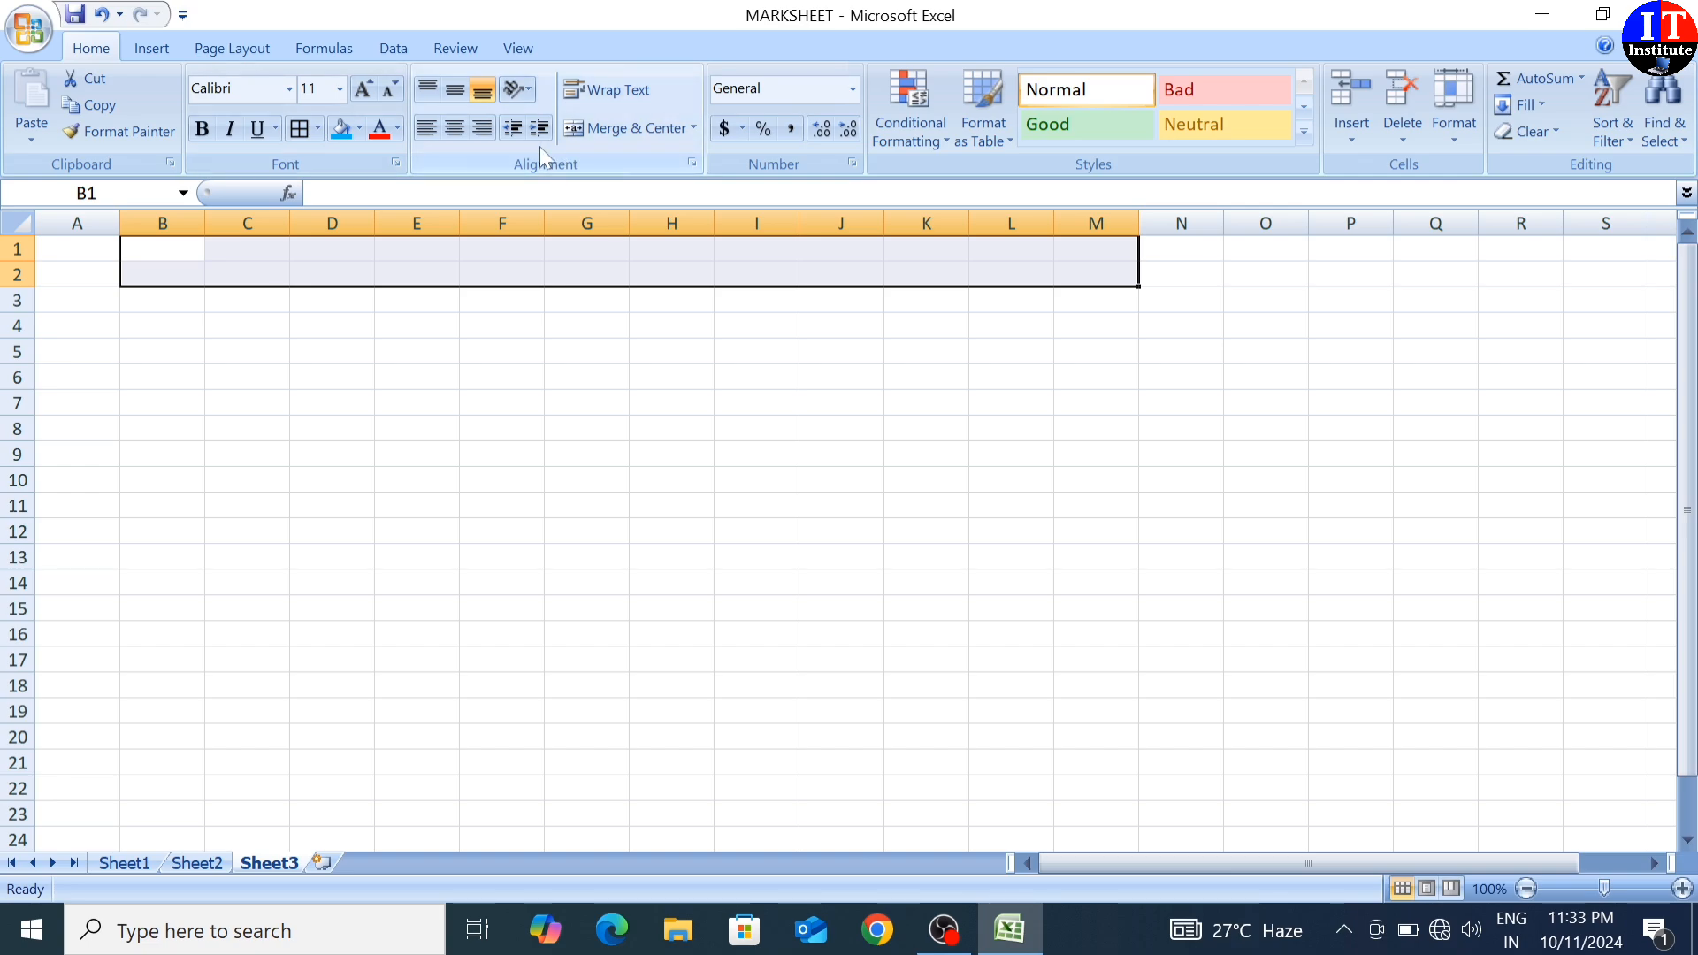
pyautogui.click(624, 133)
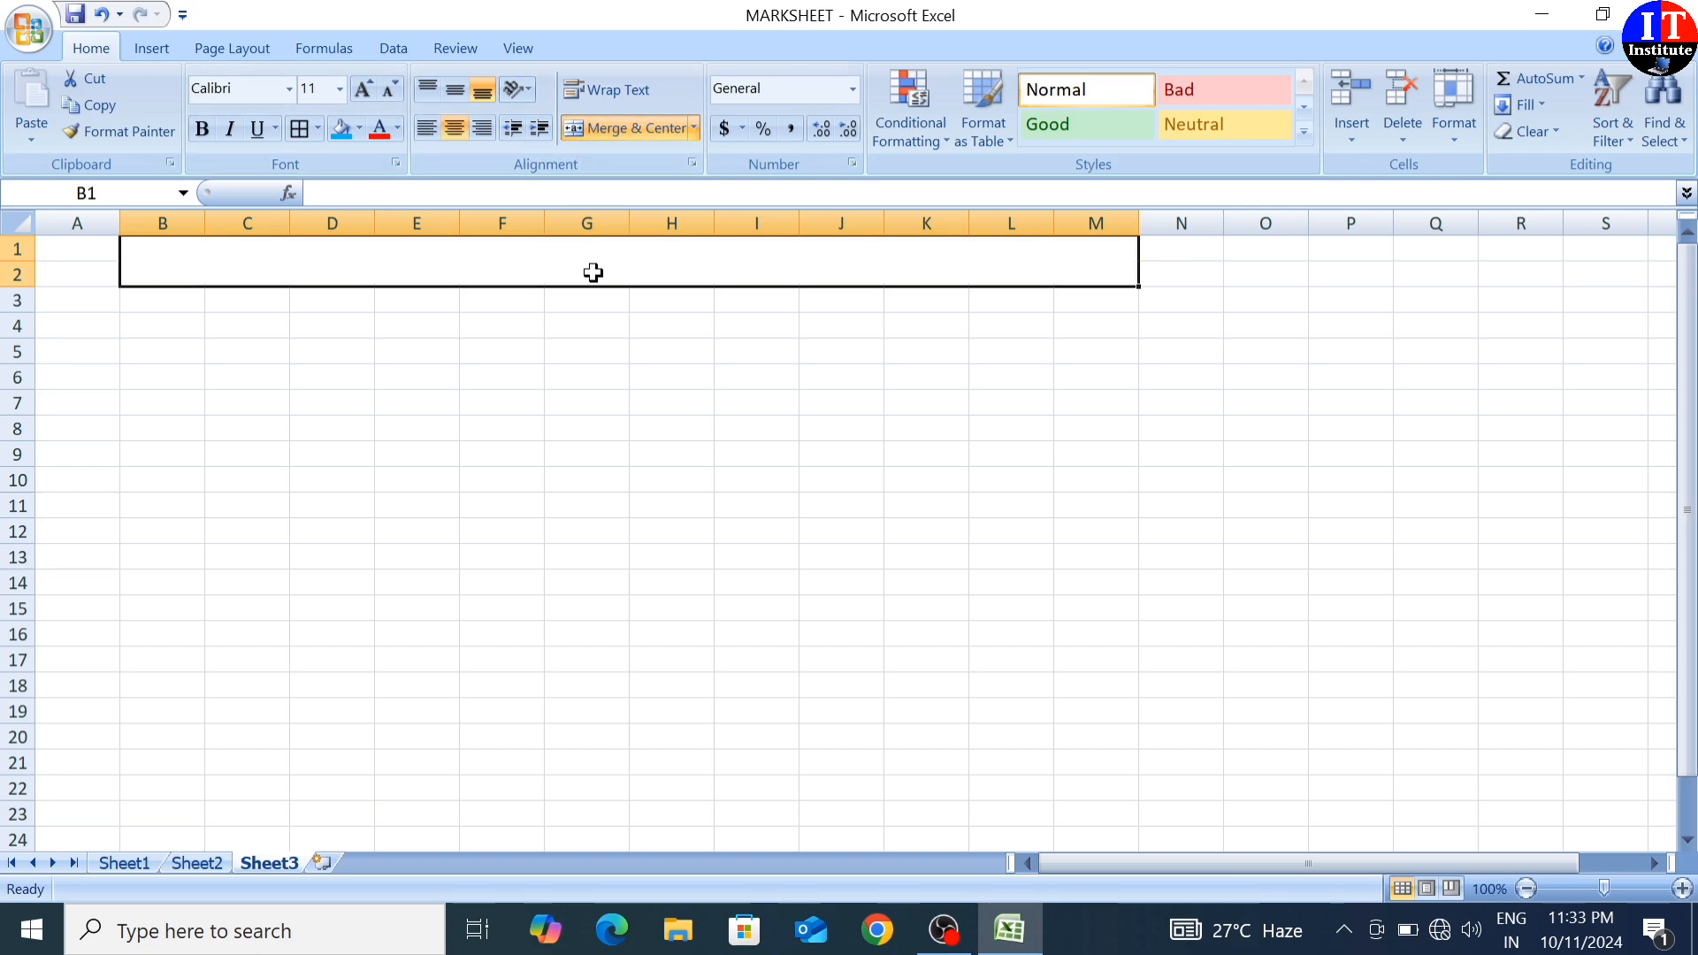
pyautogui.write('MA')
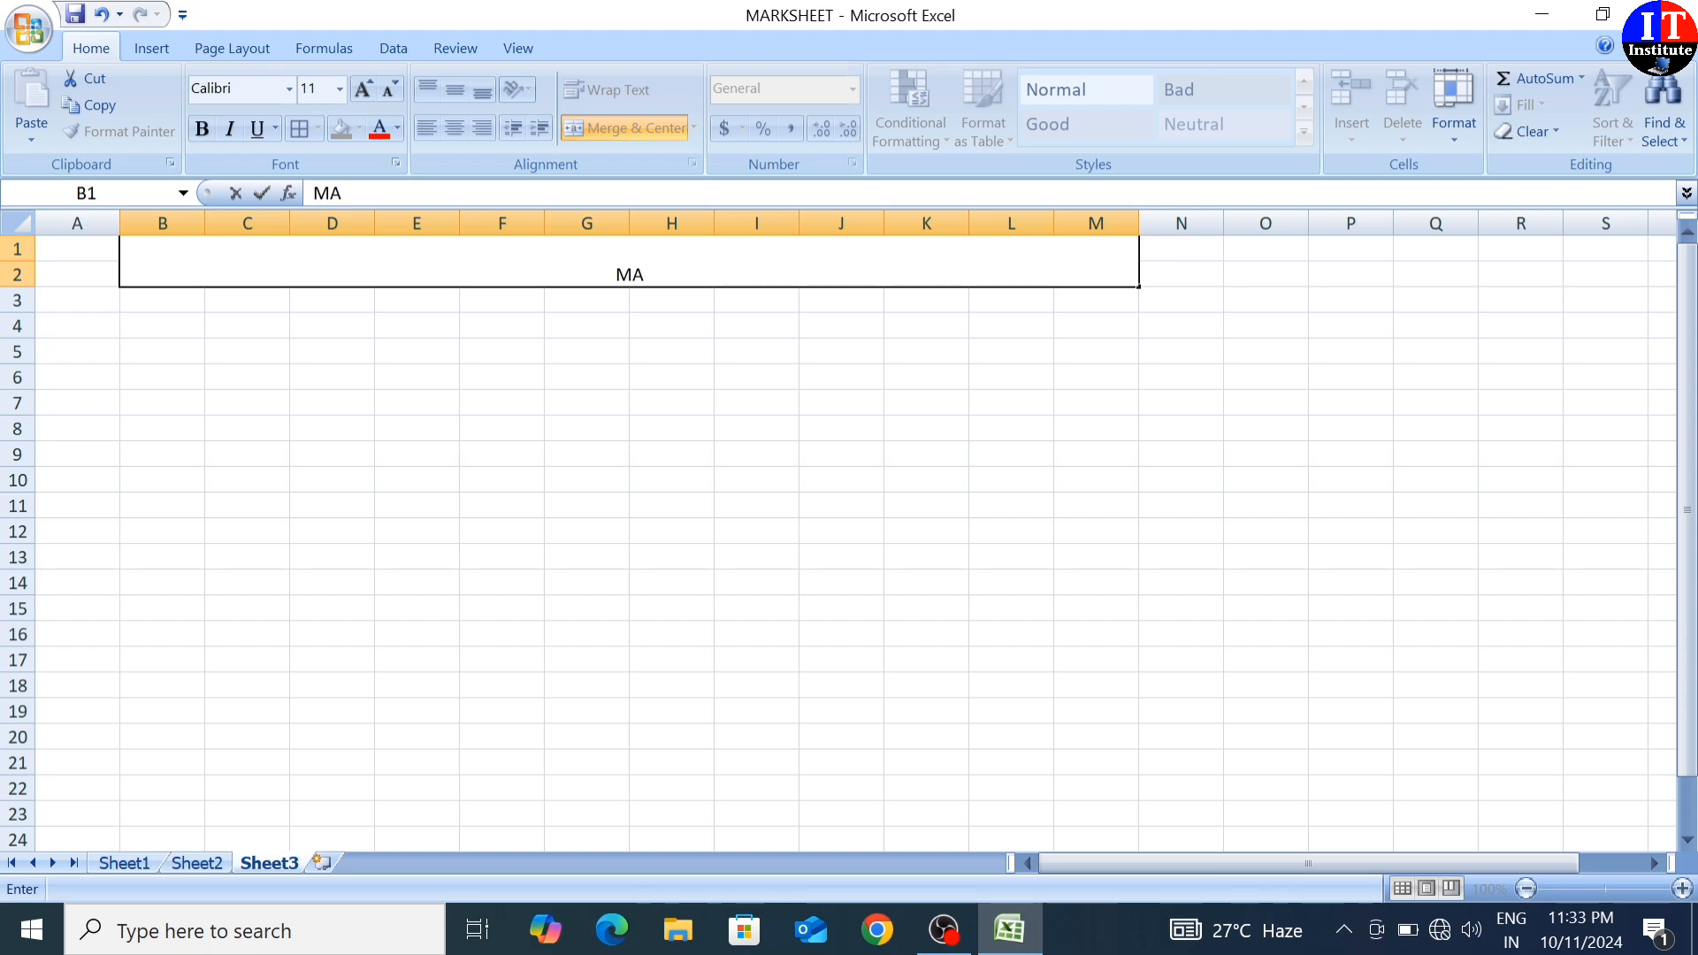
pyautogui.write('RKSHEET')
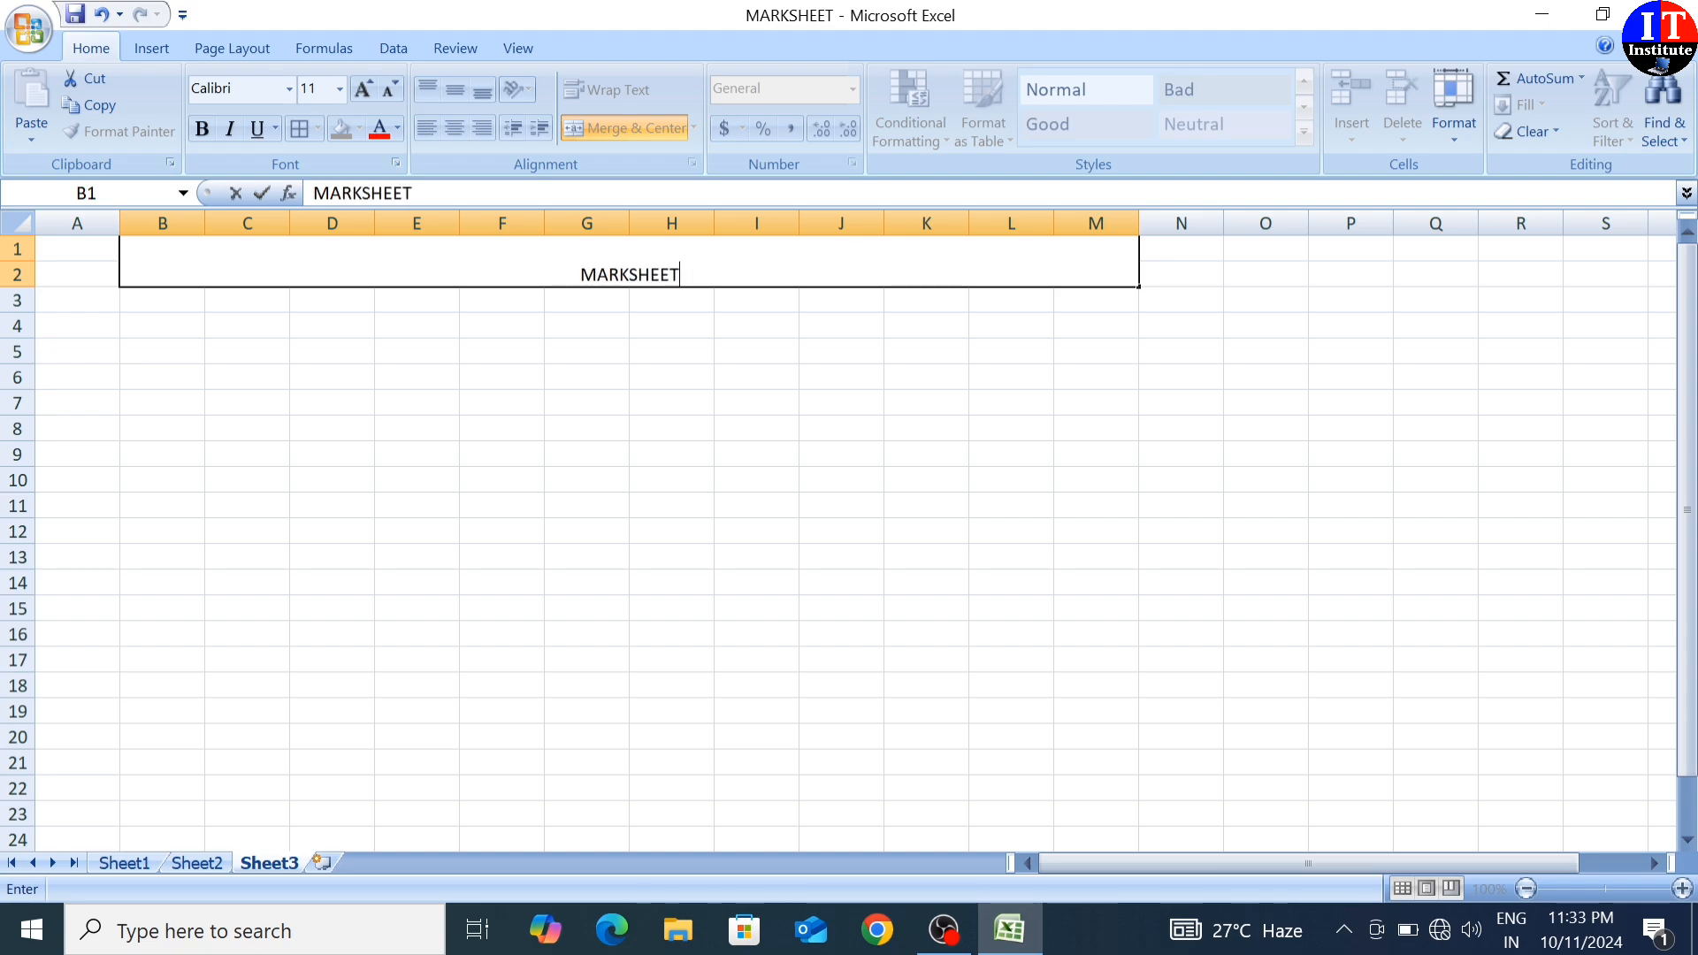
pyautogui.click(604, 325)
# Enlarge the MARKSHEET title to font size 28 and fill its merged cell with blue.
pyautogui.click(610, 273)
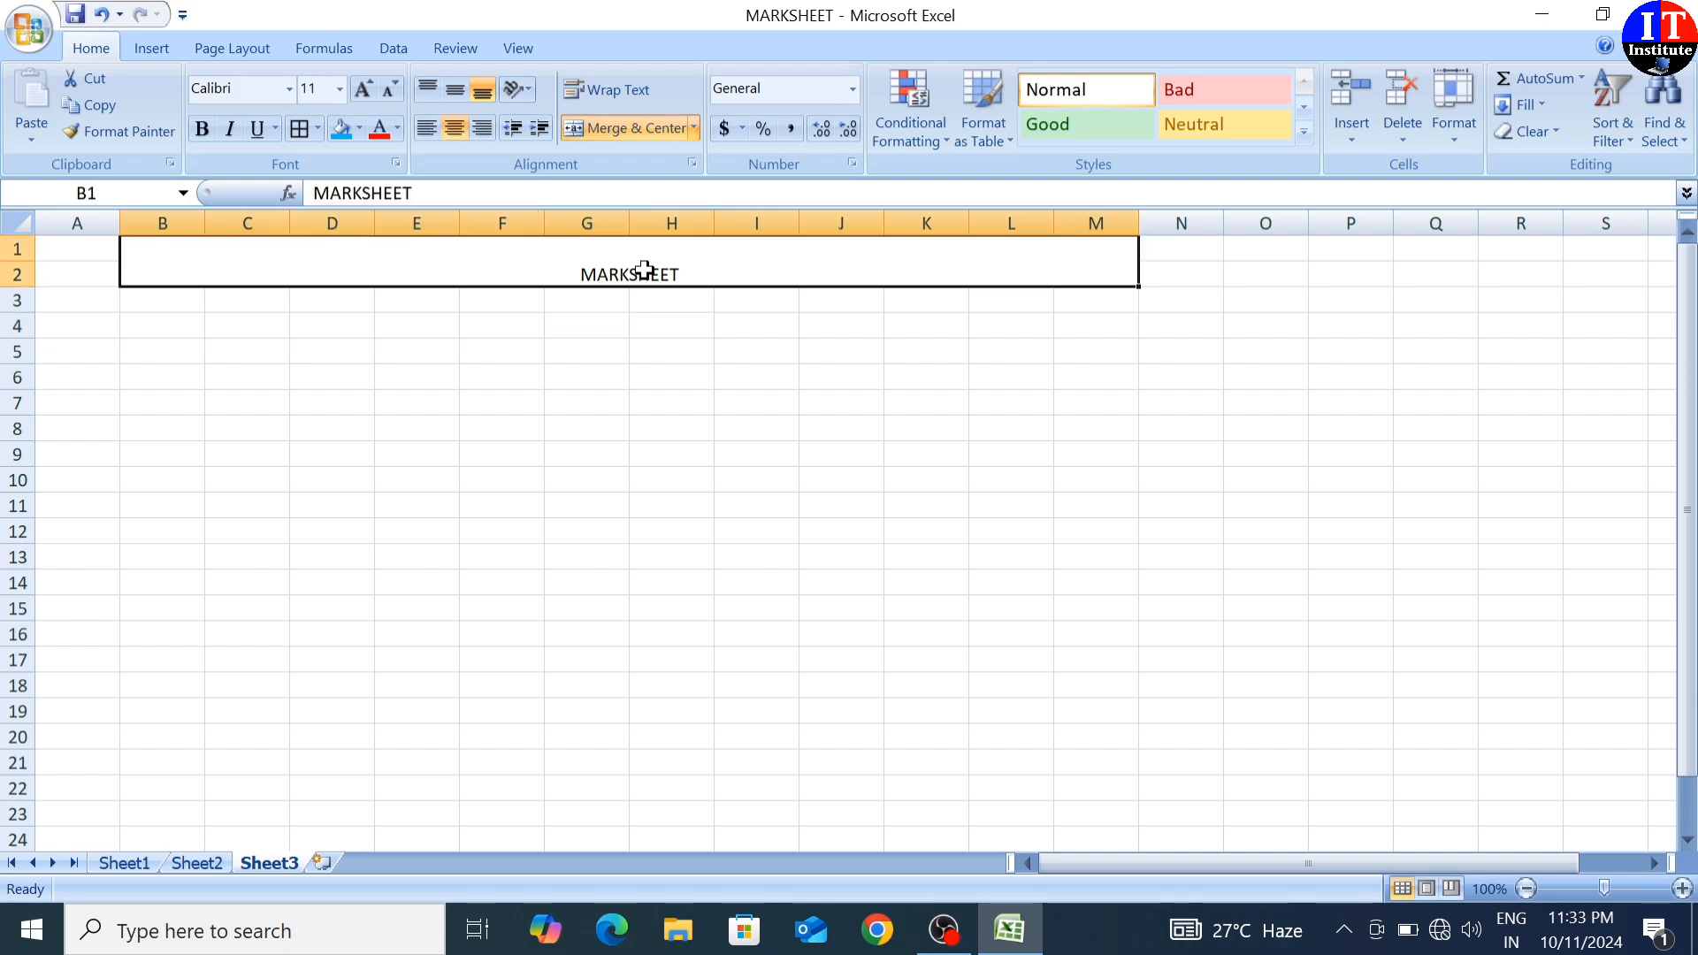
pyautogui.click(364, 89)
pyautogui.click(364, 89)
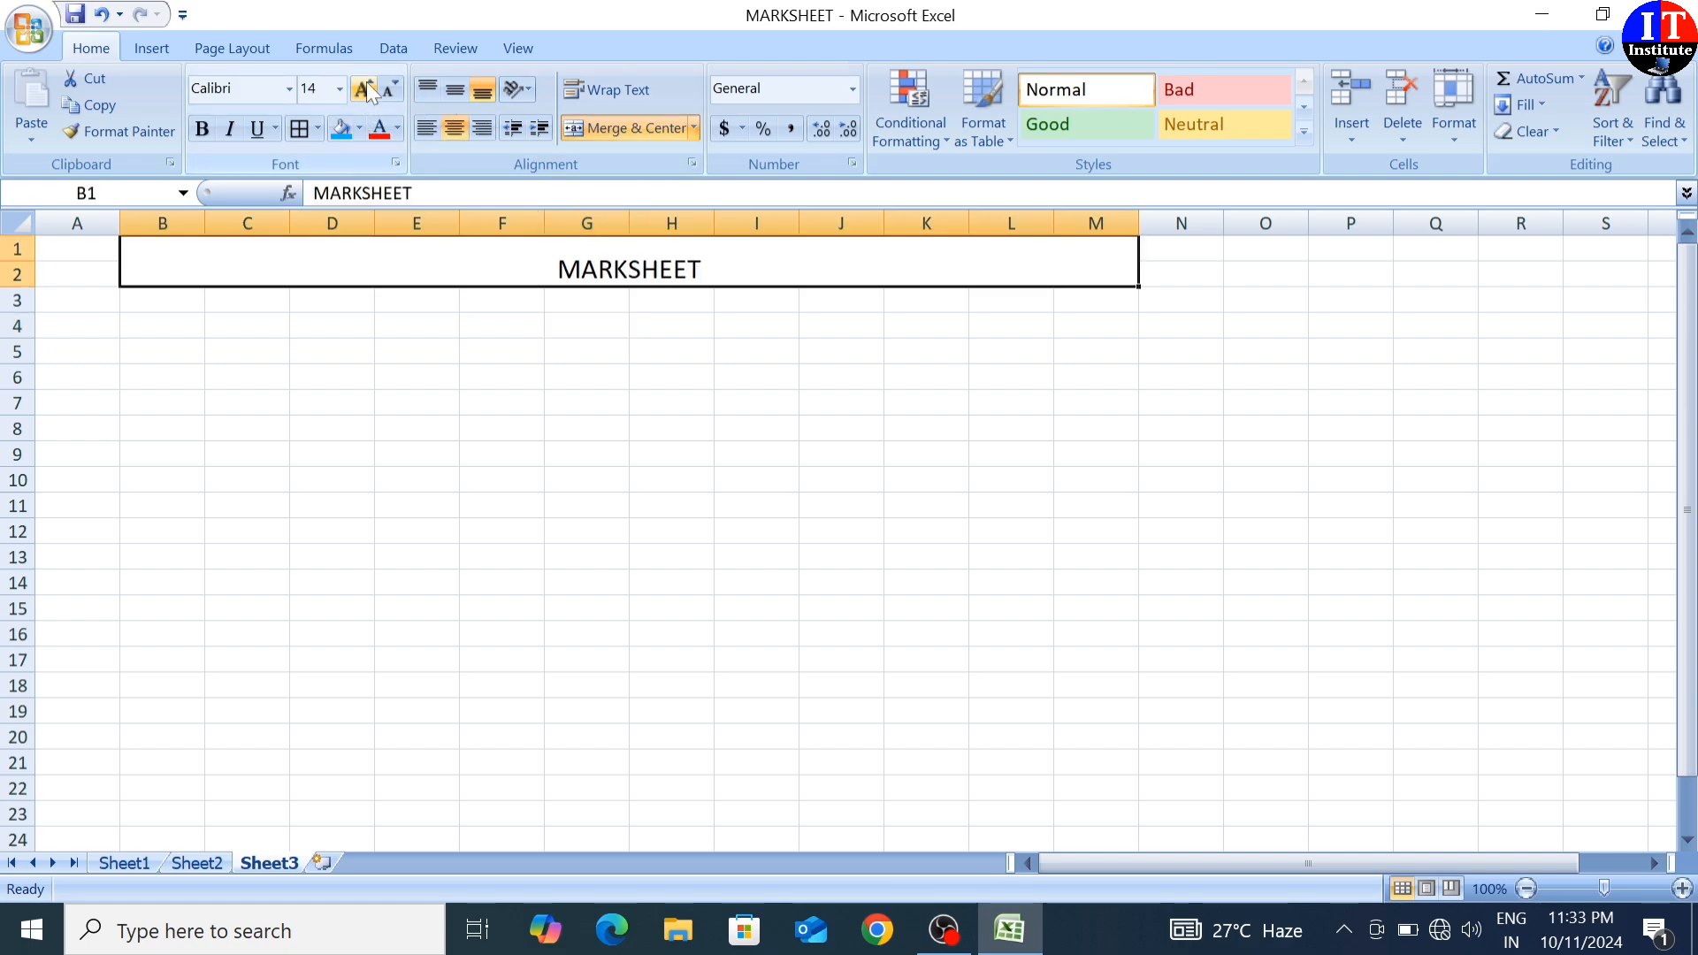
pyautogui.click(364, 89)
pyautogui.click(364, 90)
pyautogui.click(363, 89)
pyautogui.click(363, 89)
pyautogui.click(363, 90)
pyautogui.click(363, 89)
pyautogui.click(364, 89)
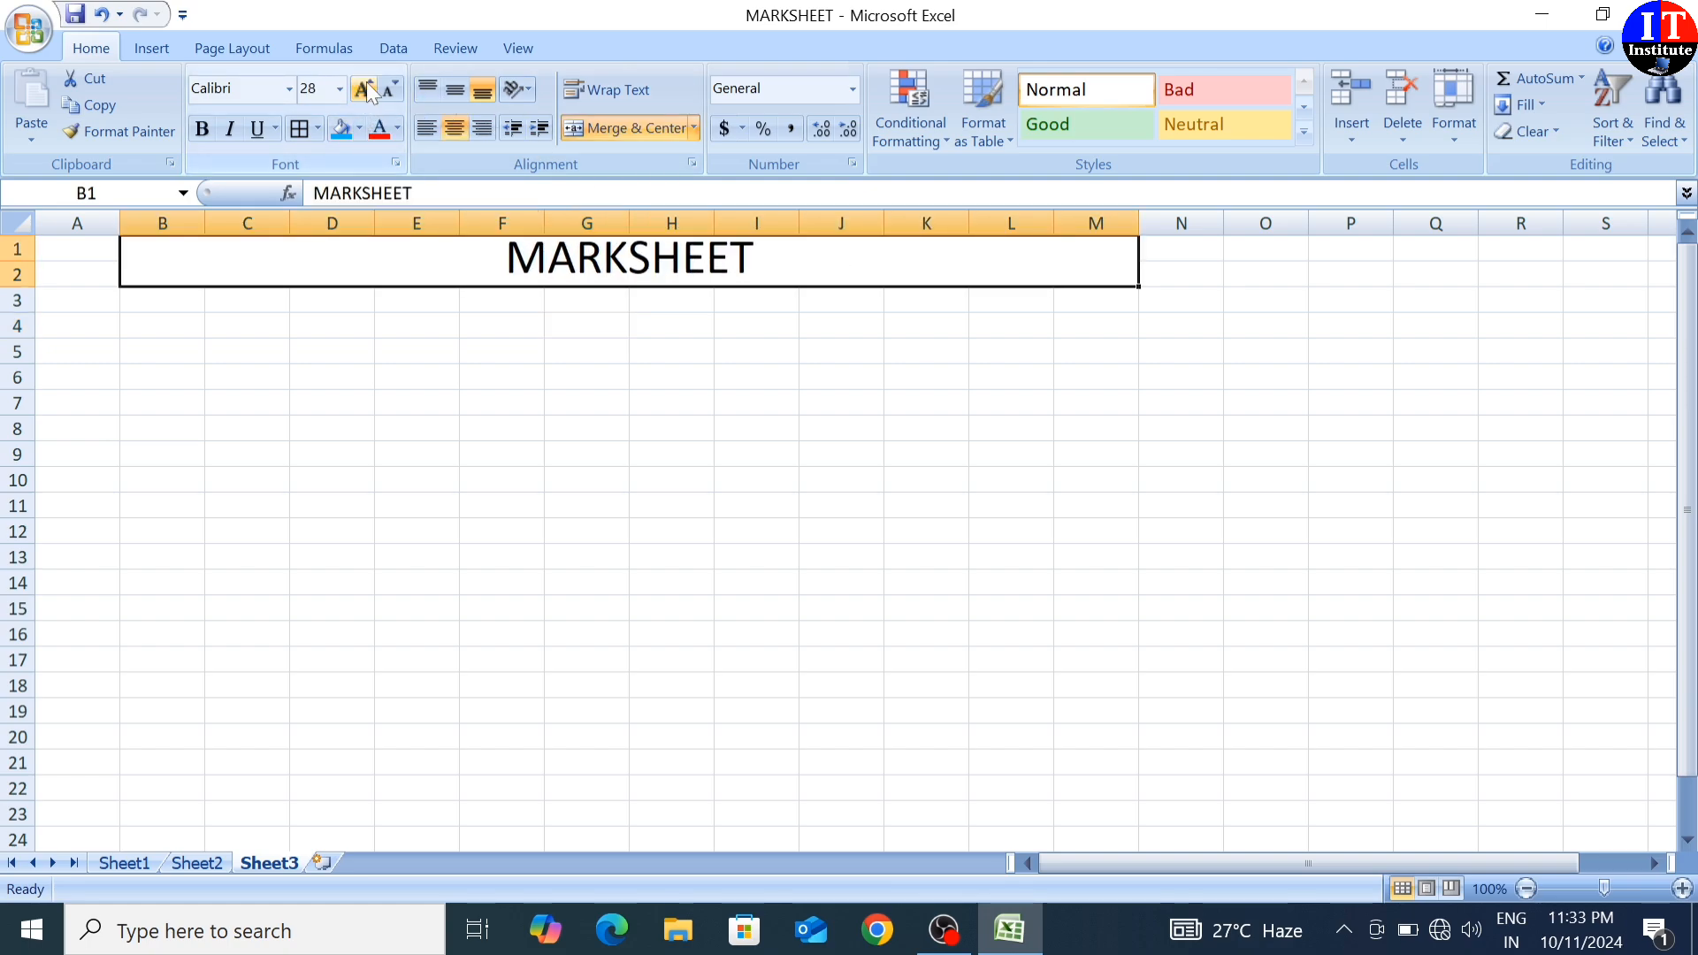
pyautogui.click(343, 136)
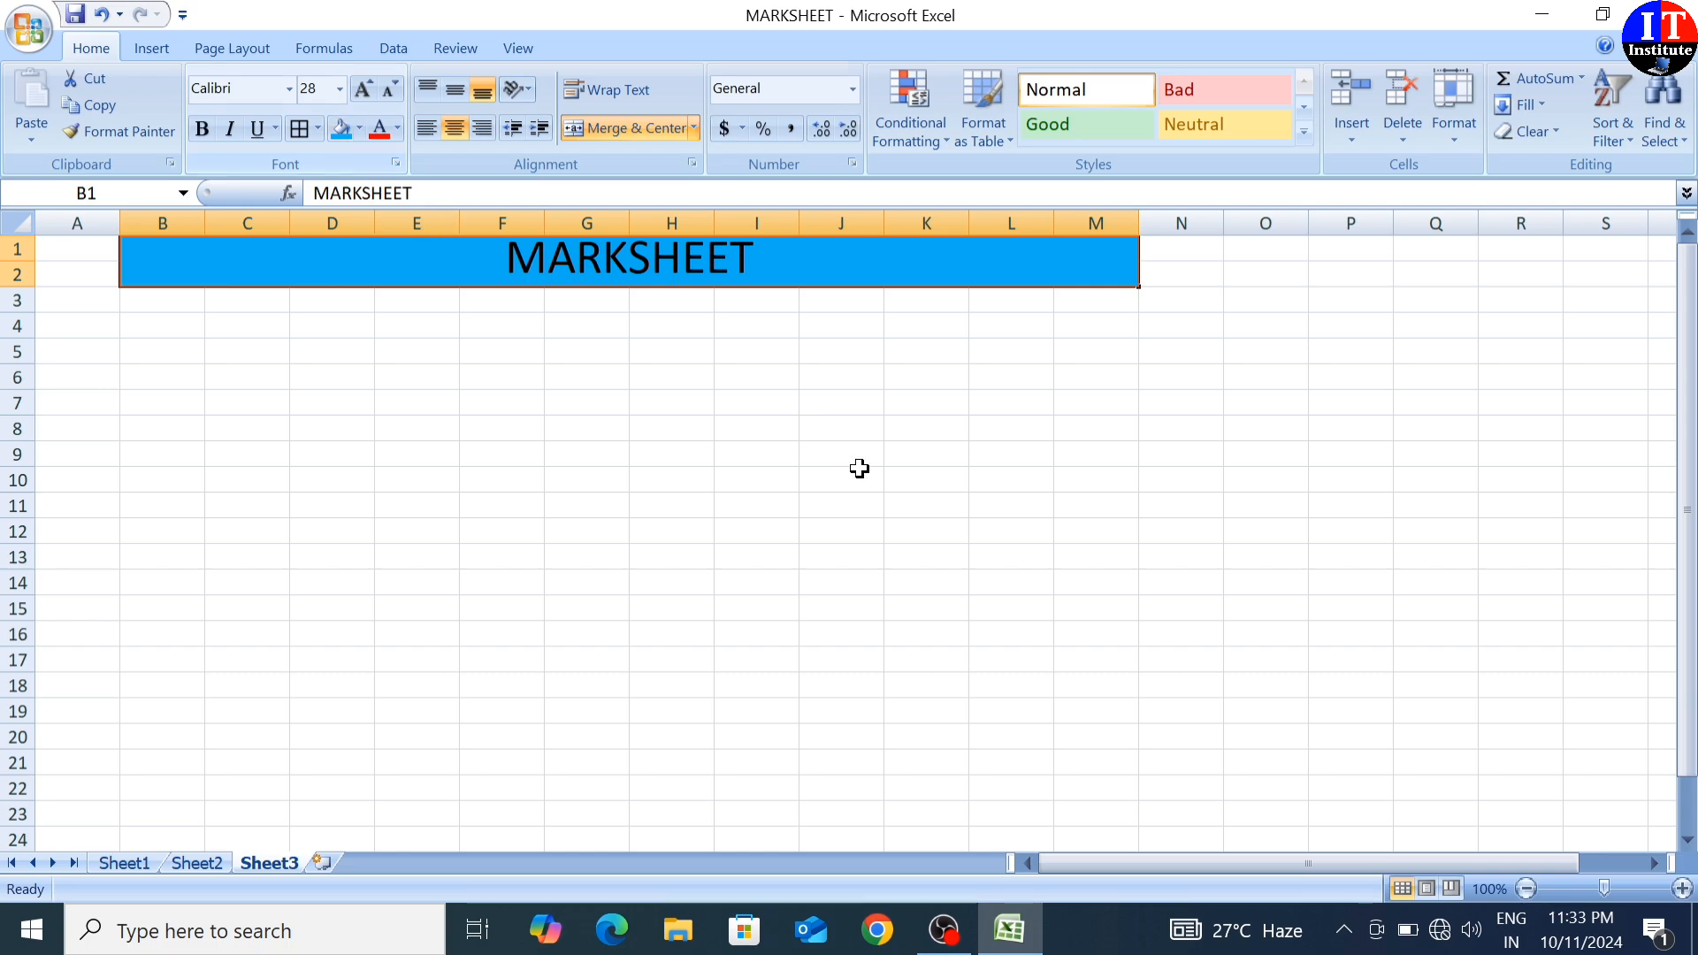
pyautogui.click(682, 384)
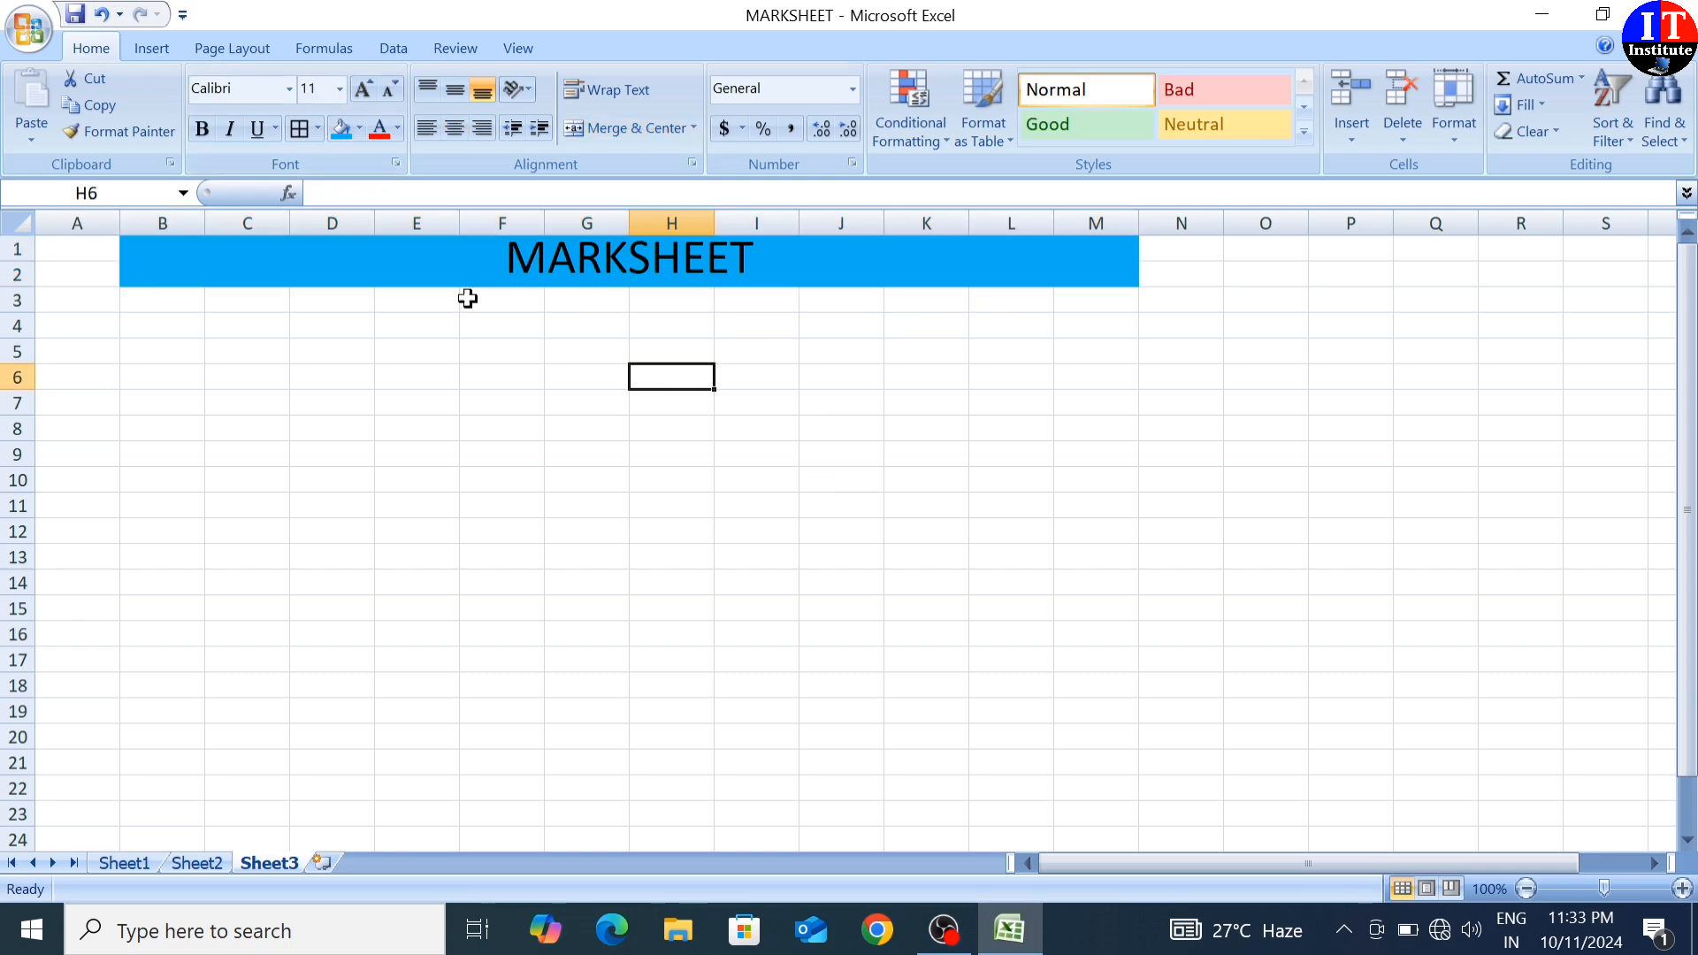
# Enter the column headings ROLL NO., NAME and HINDI in cells B3, C3 and D3.
pyautogui.click(153, 304)
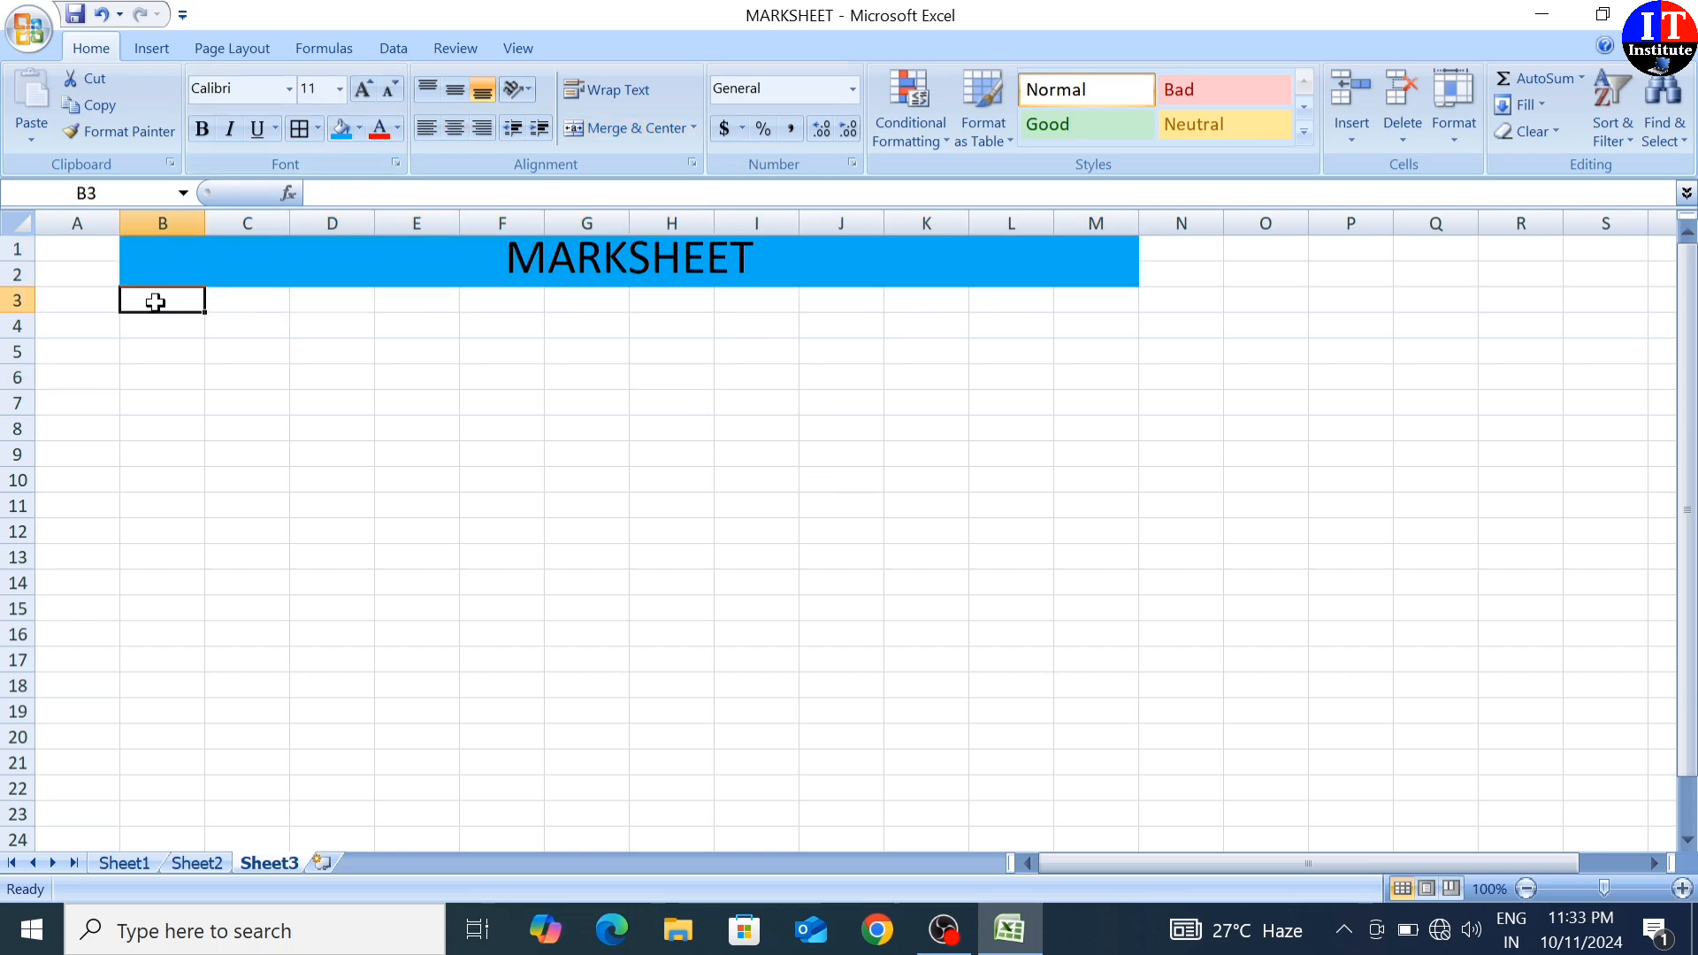
pyautogui.write('SR')
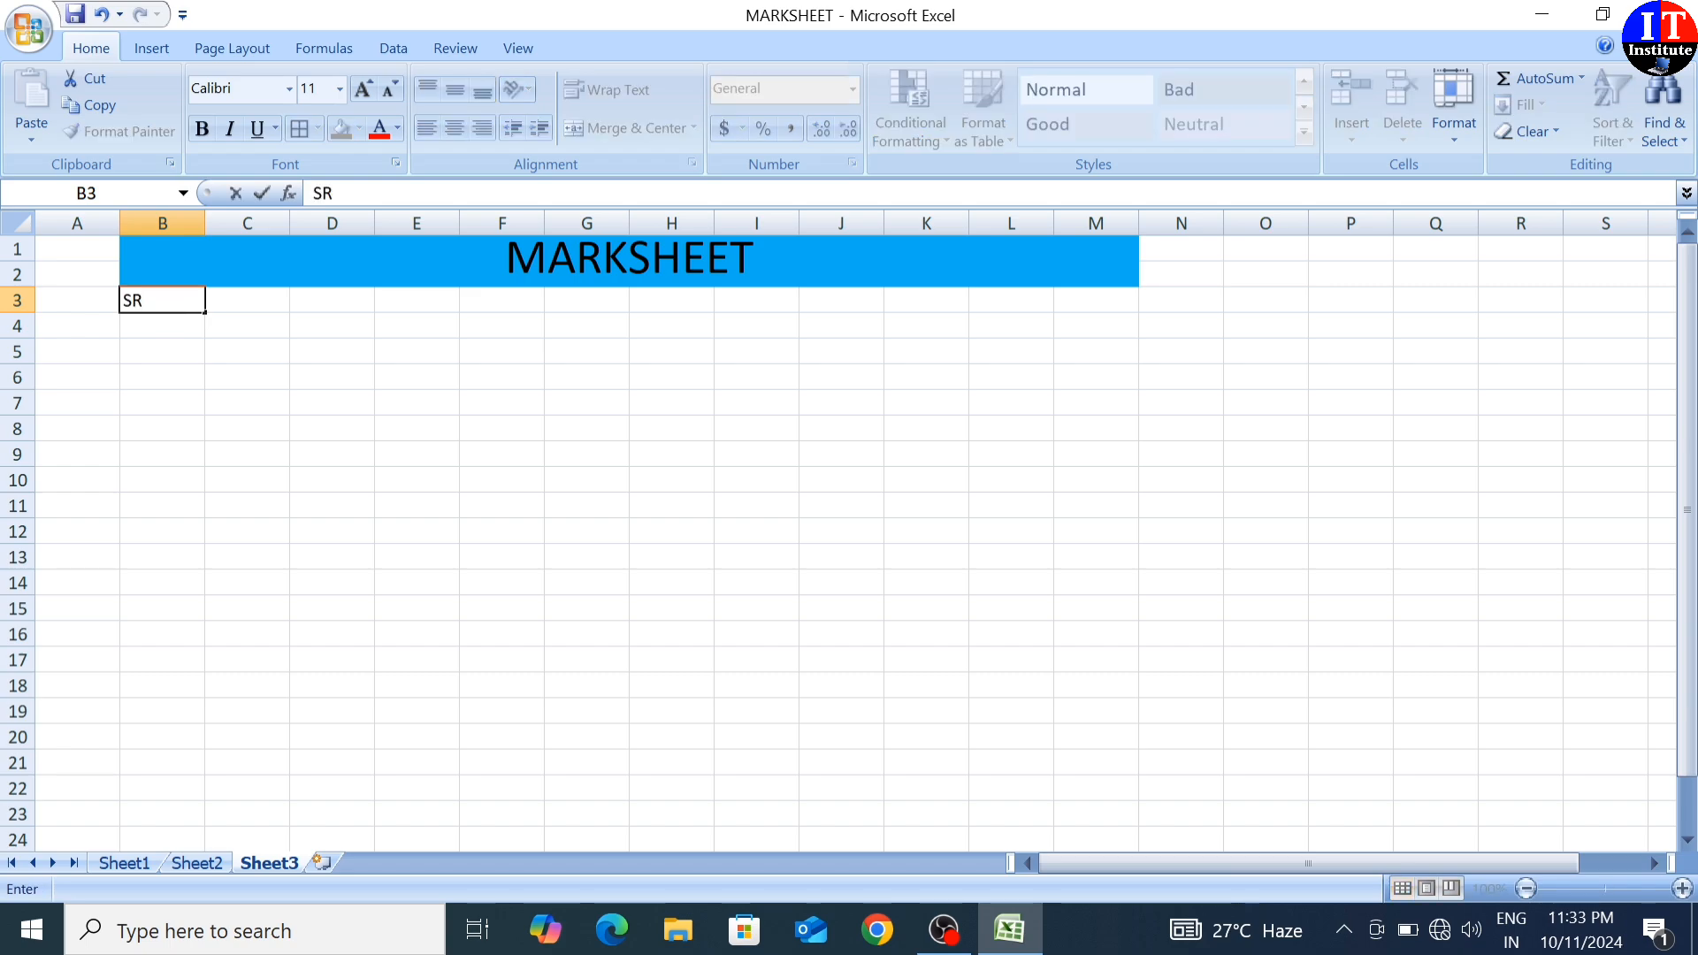
pyautogui.press('BackSpace')
pyautogui.press('BackSpace')
pyautogui.write('ROLL NO.')
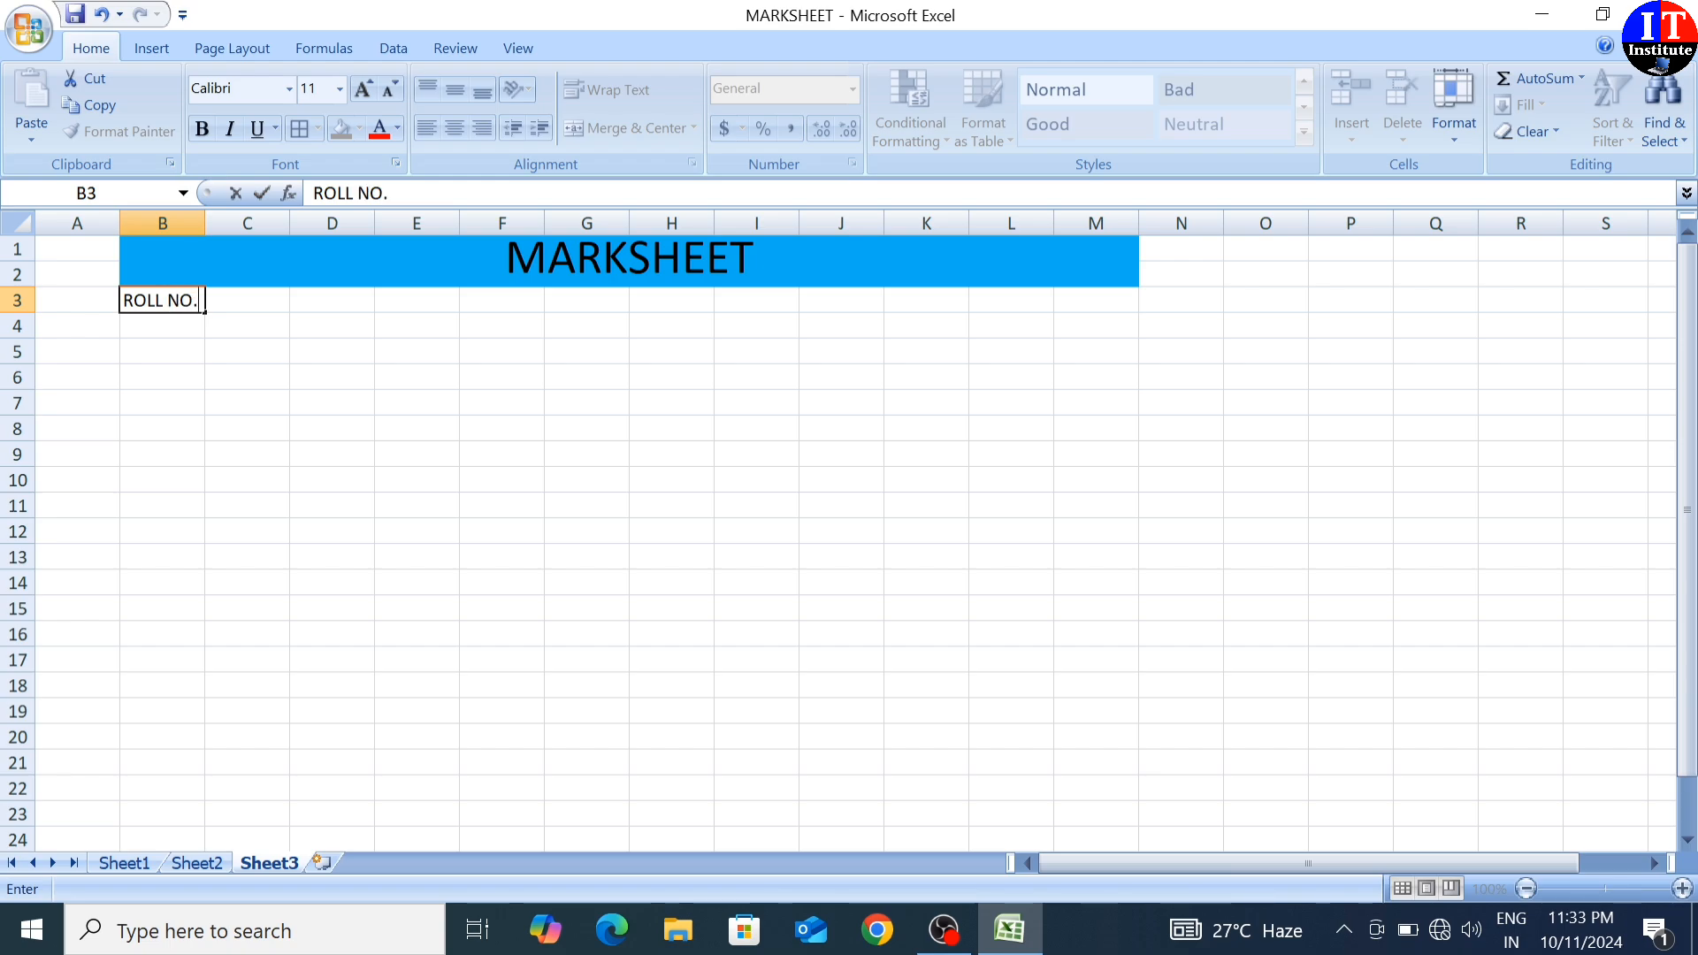
pyautogui.click(239, 299)
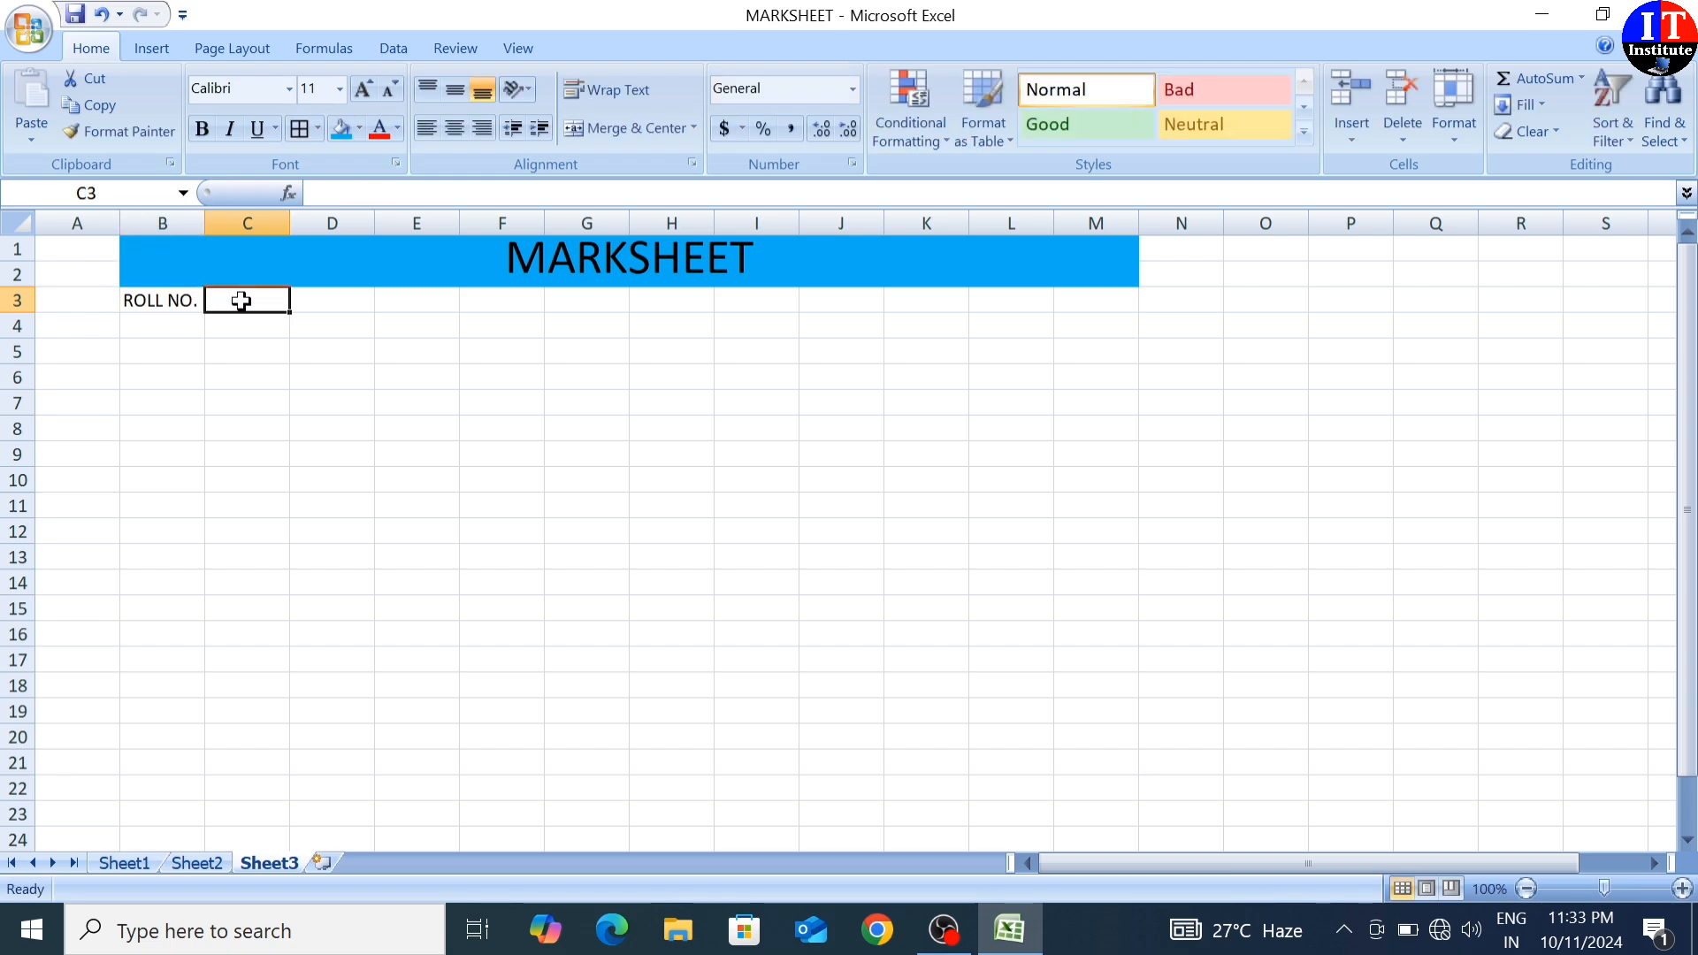
pyautogui.write('NAME')
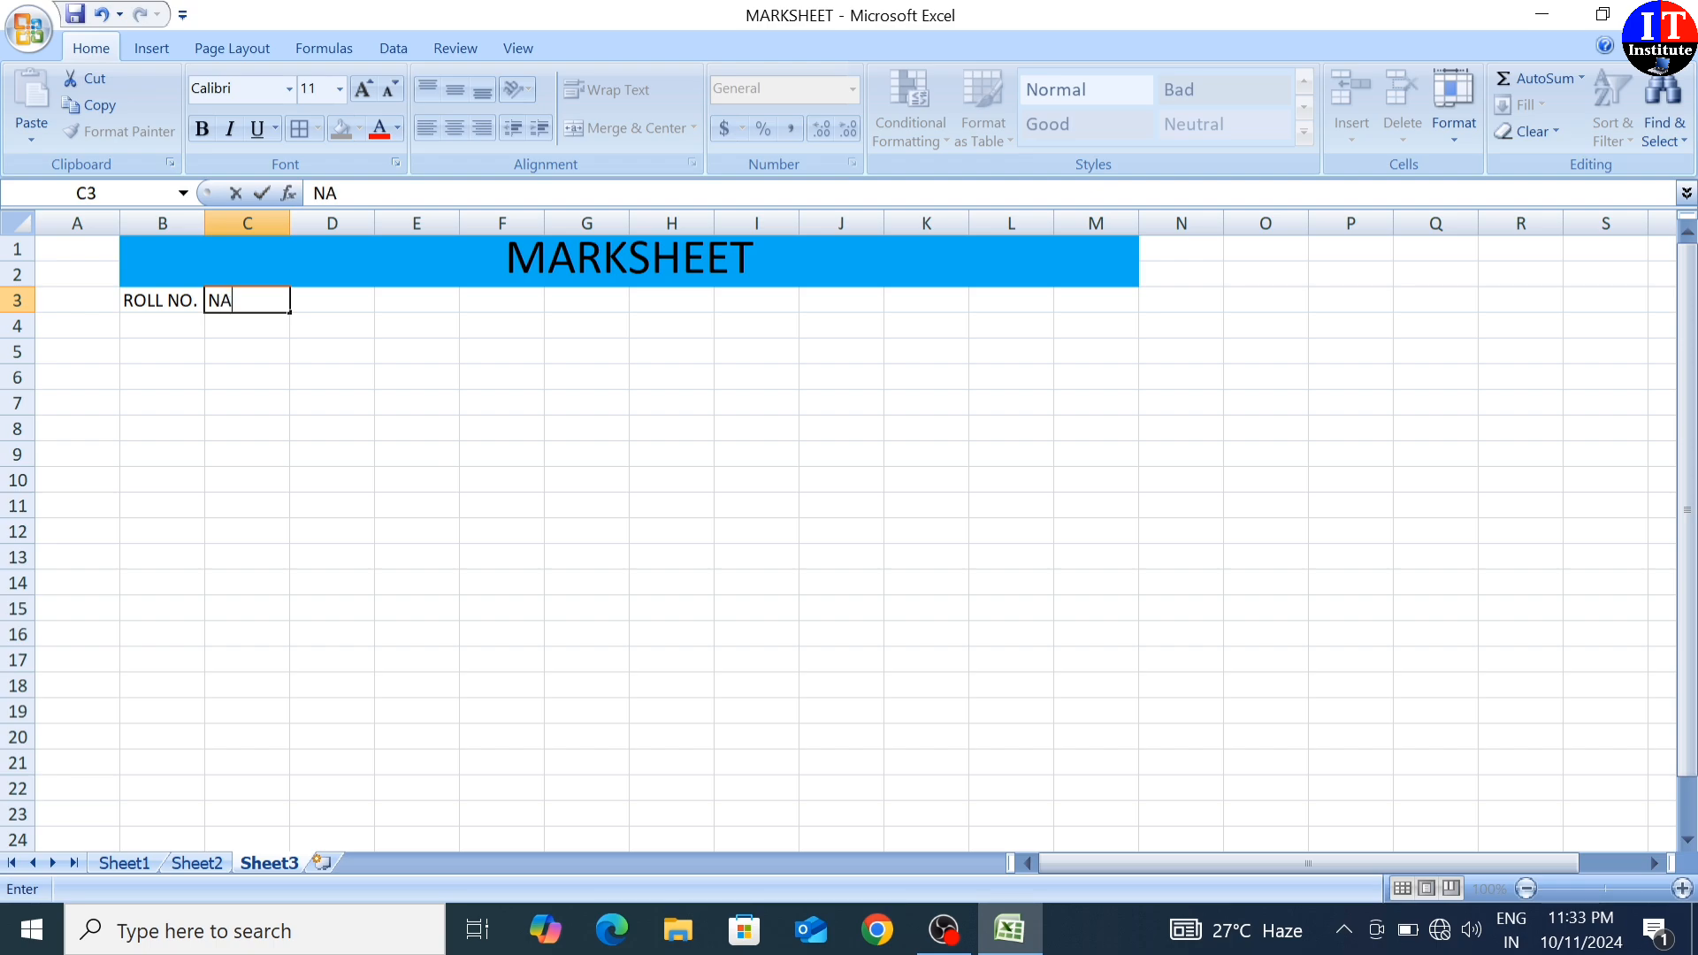
pyautogui.click(304, 301)
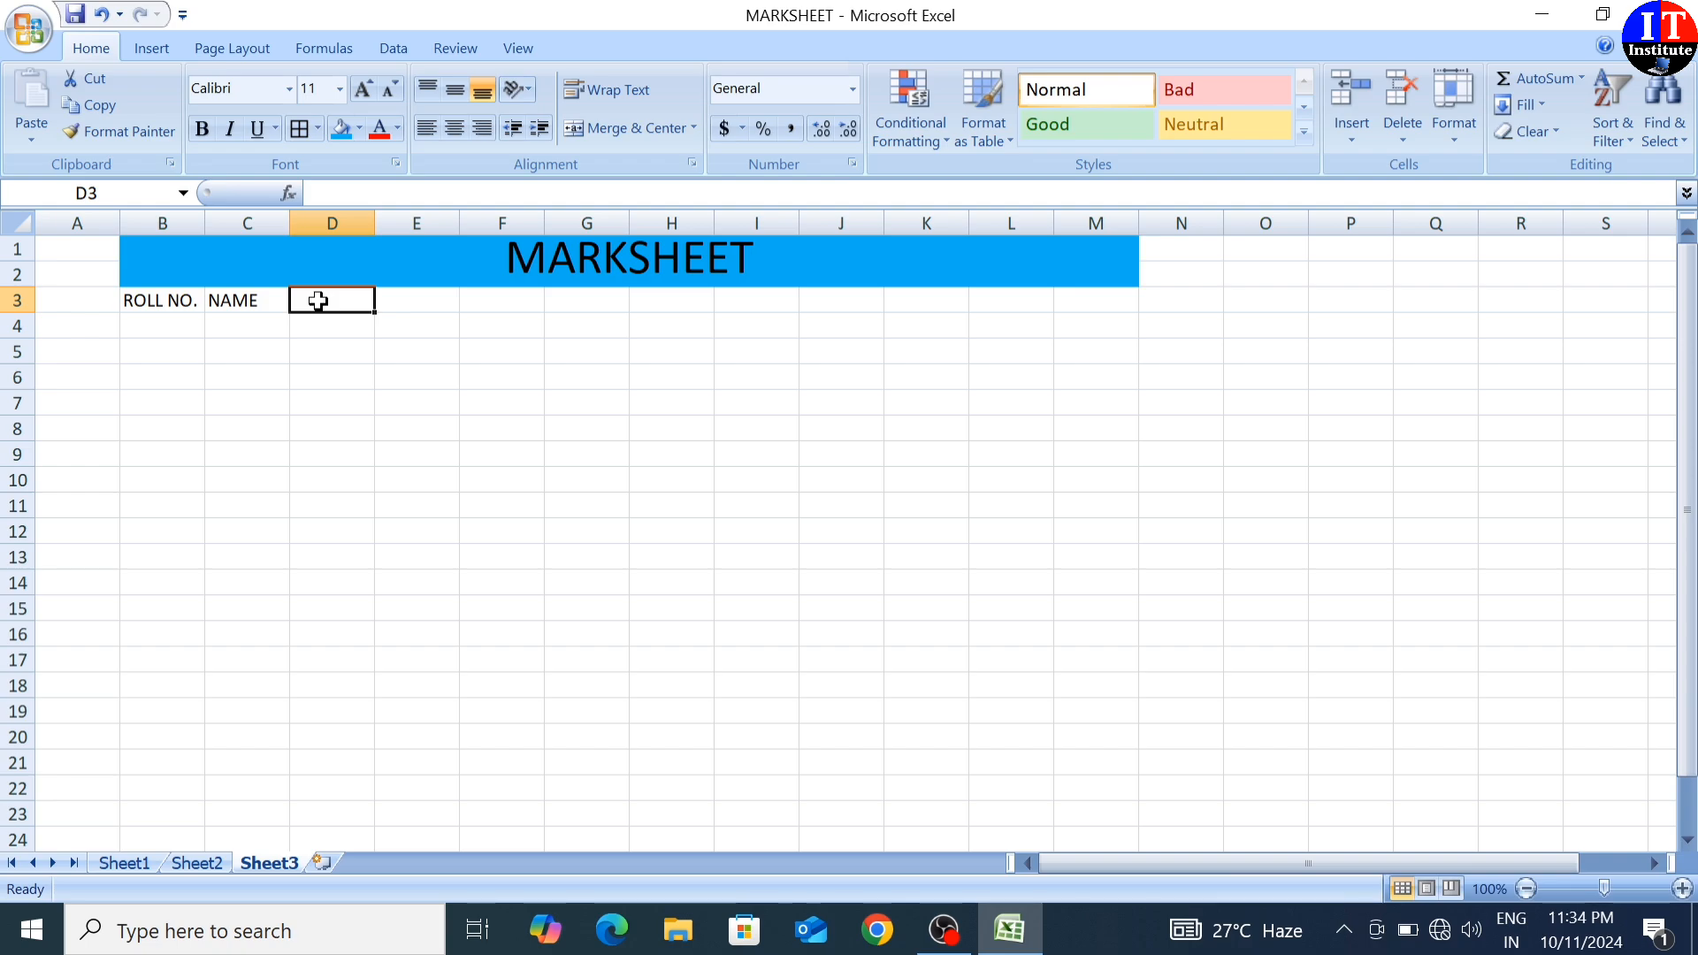
pyautogui.write('HINDI')
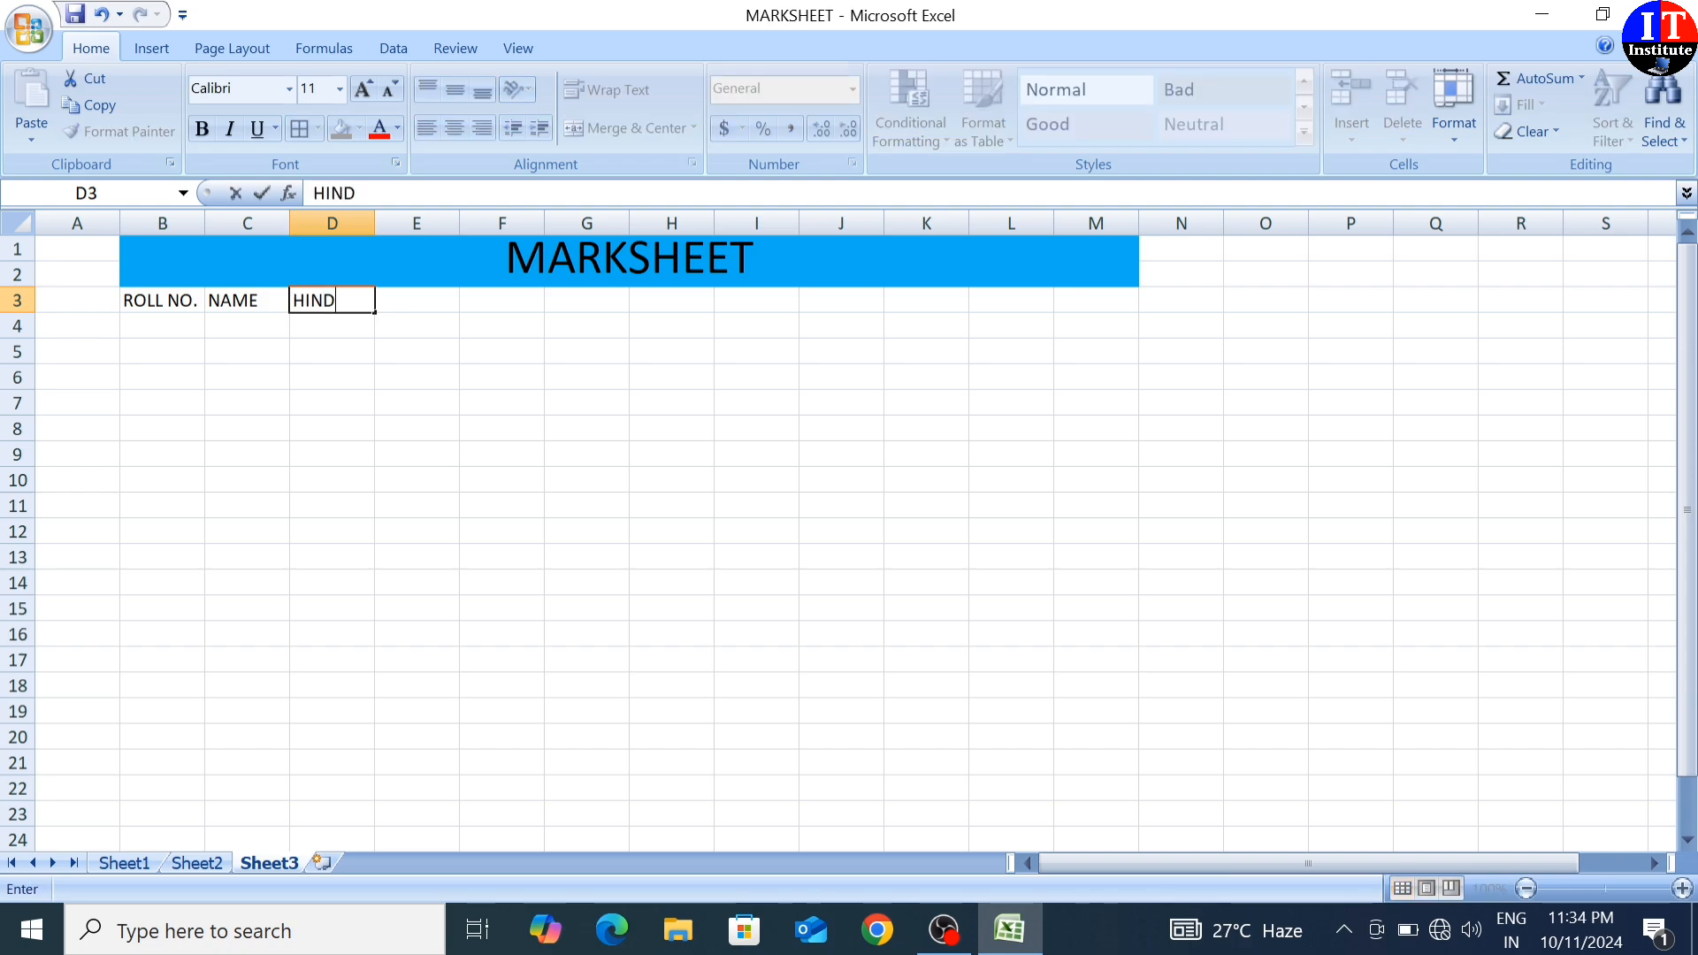
pyautogui.click(350, 345)
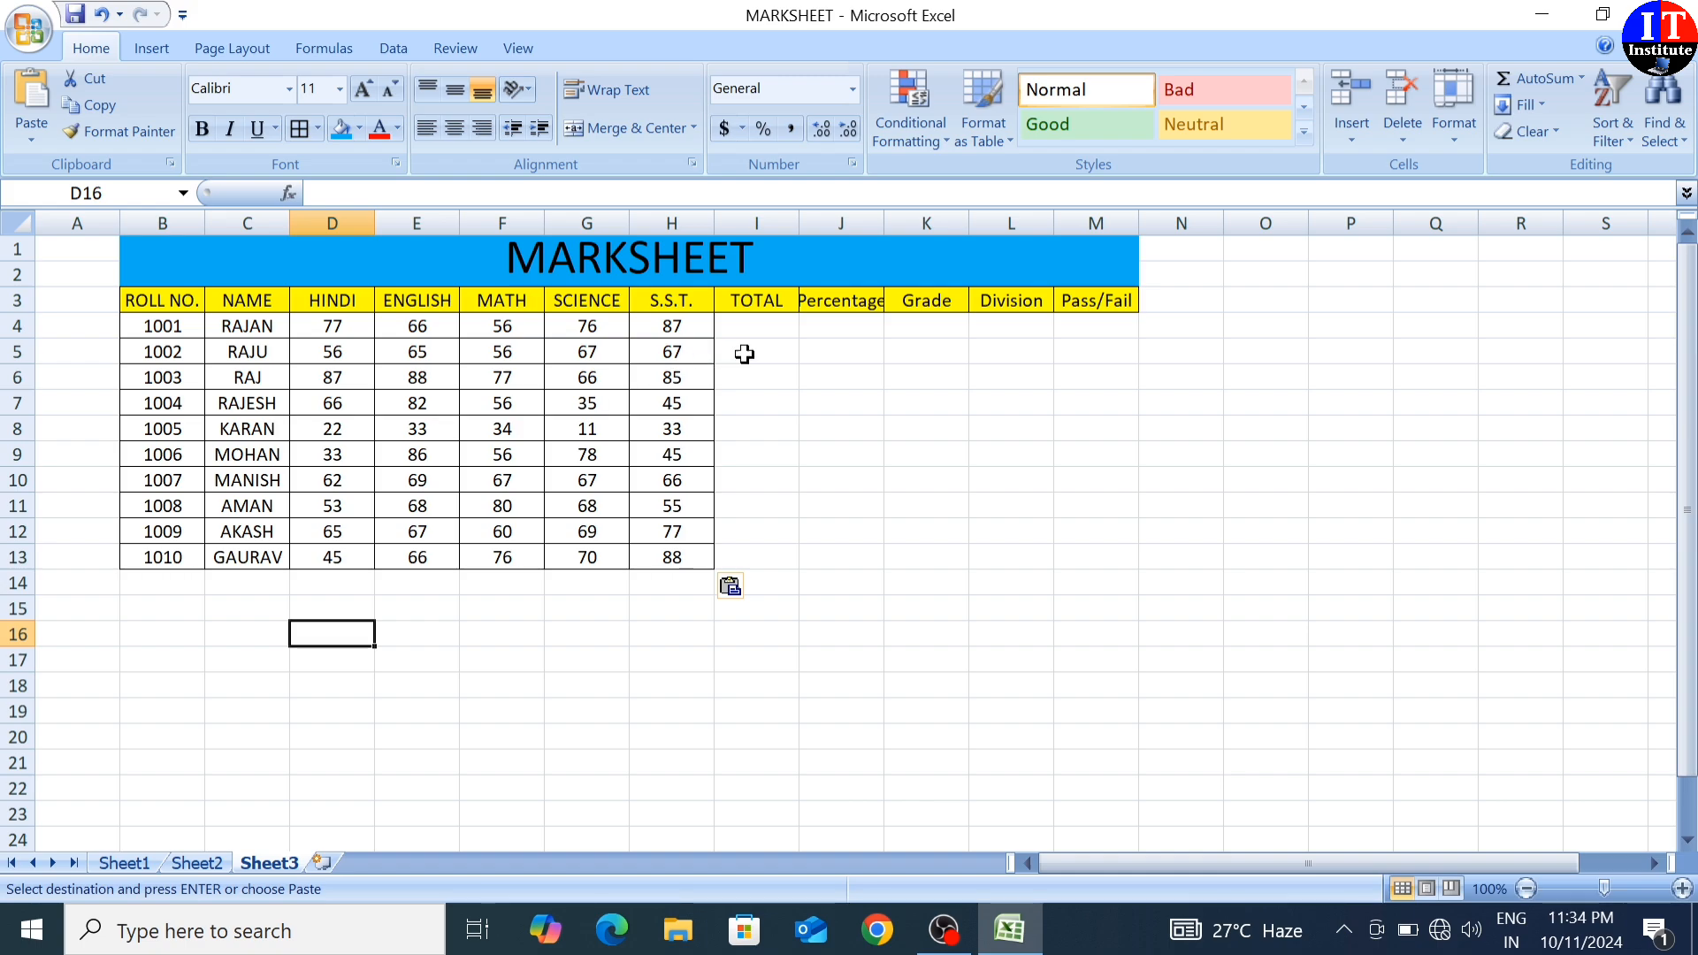
# Enter the formula =SUM(D4:H4) in cell I4 to total the first student's five subject marks.
pyautogui.click(758, 328)
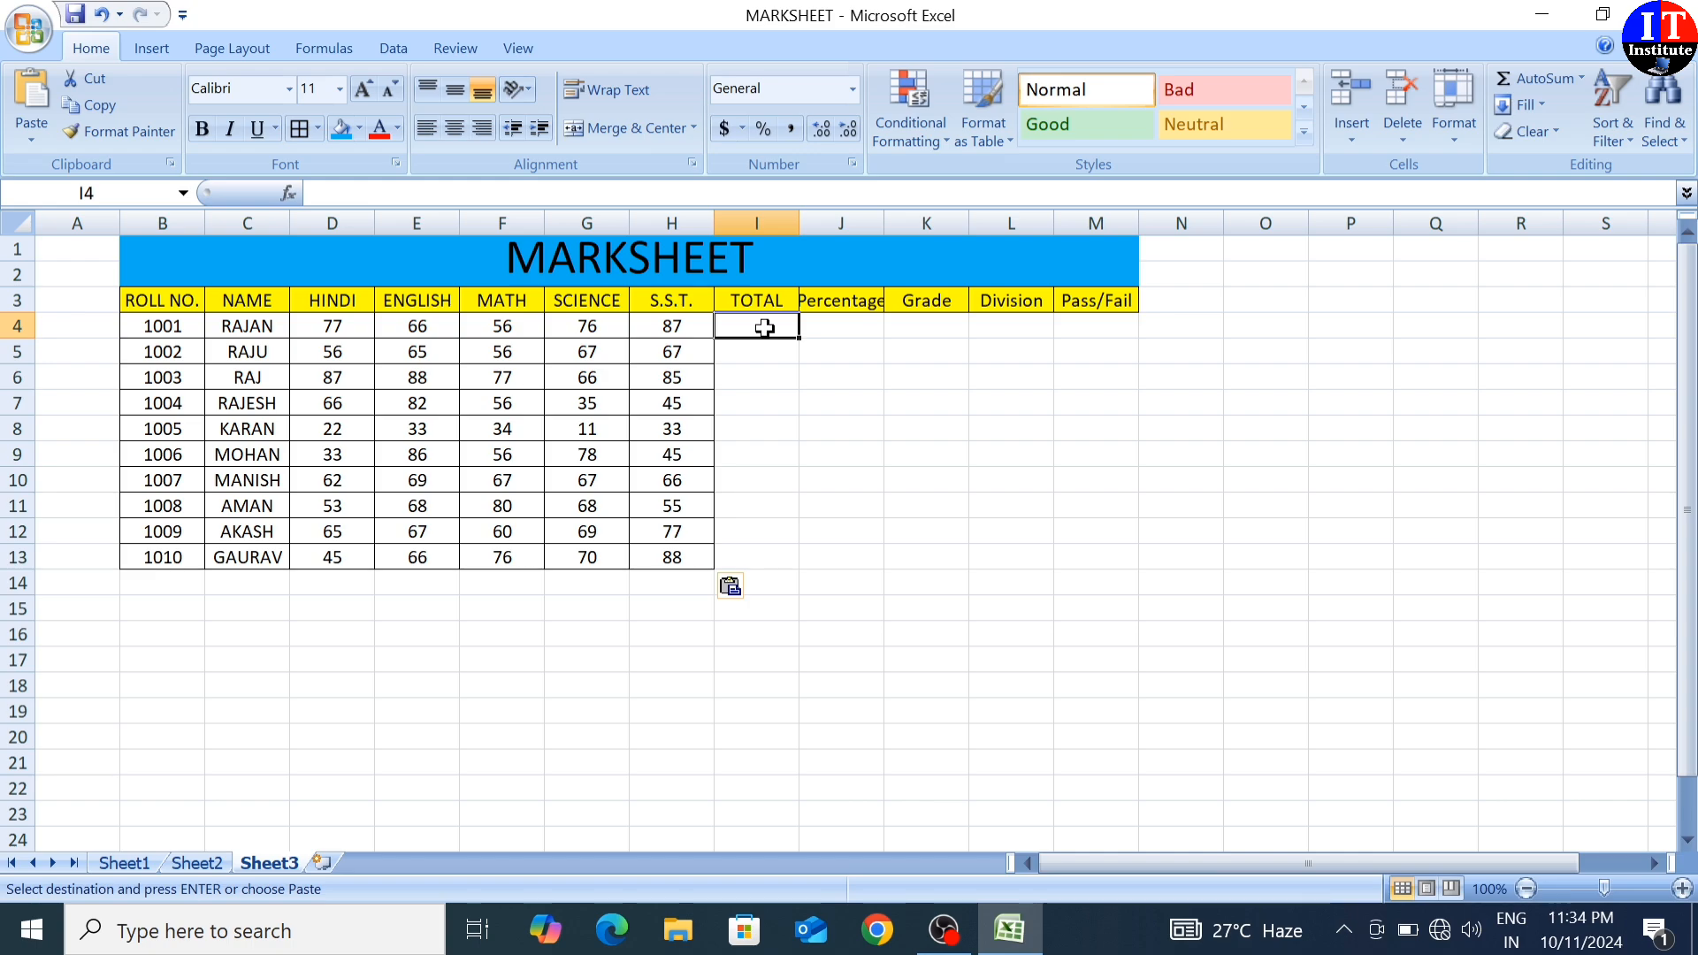
pyautogui.write('=')
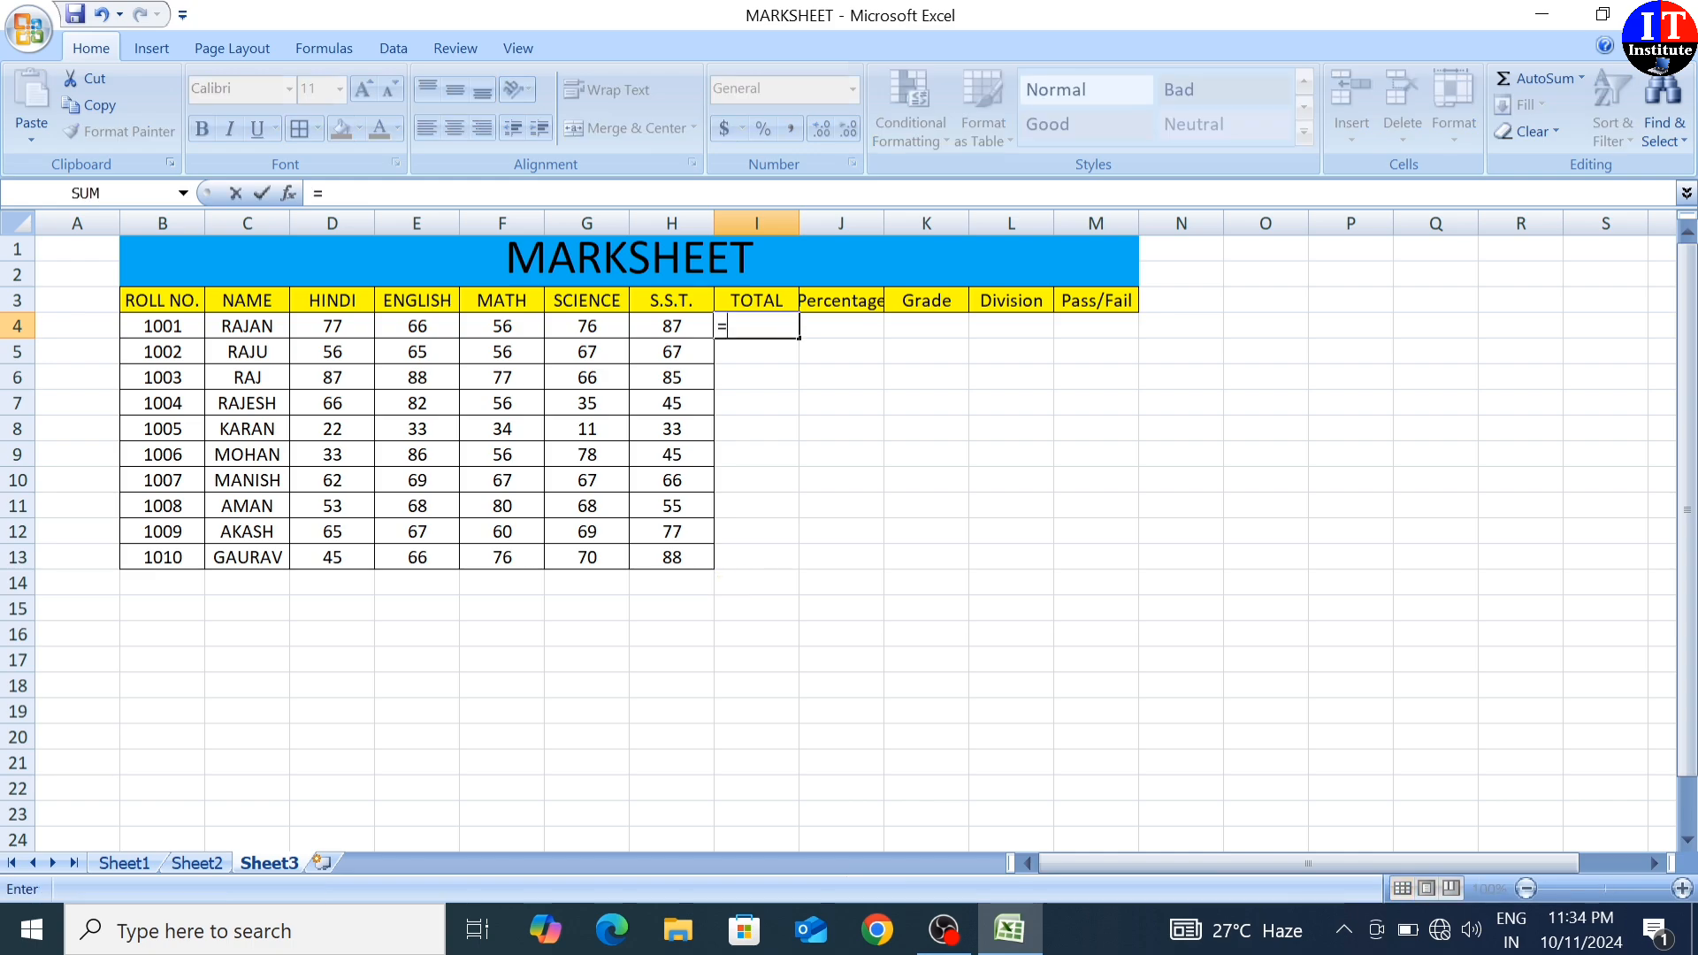
pyautogui.write('SUM')
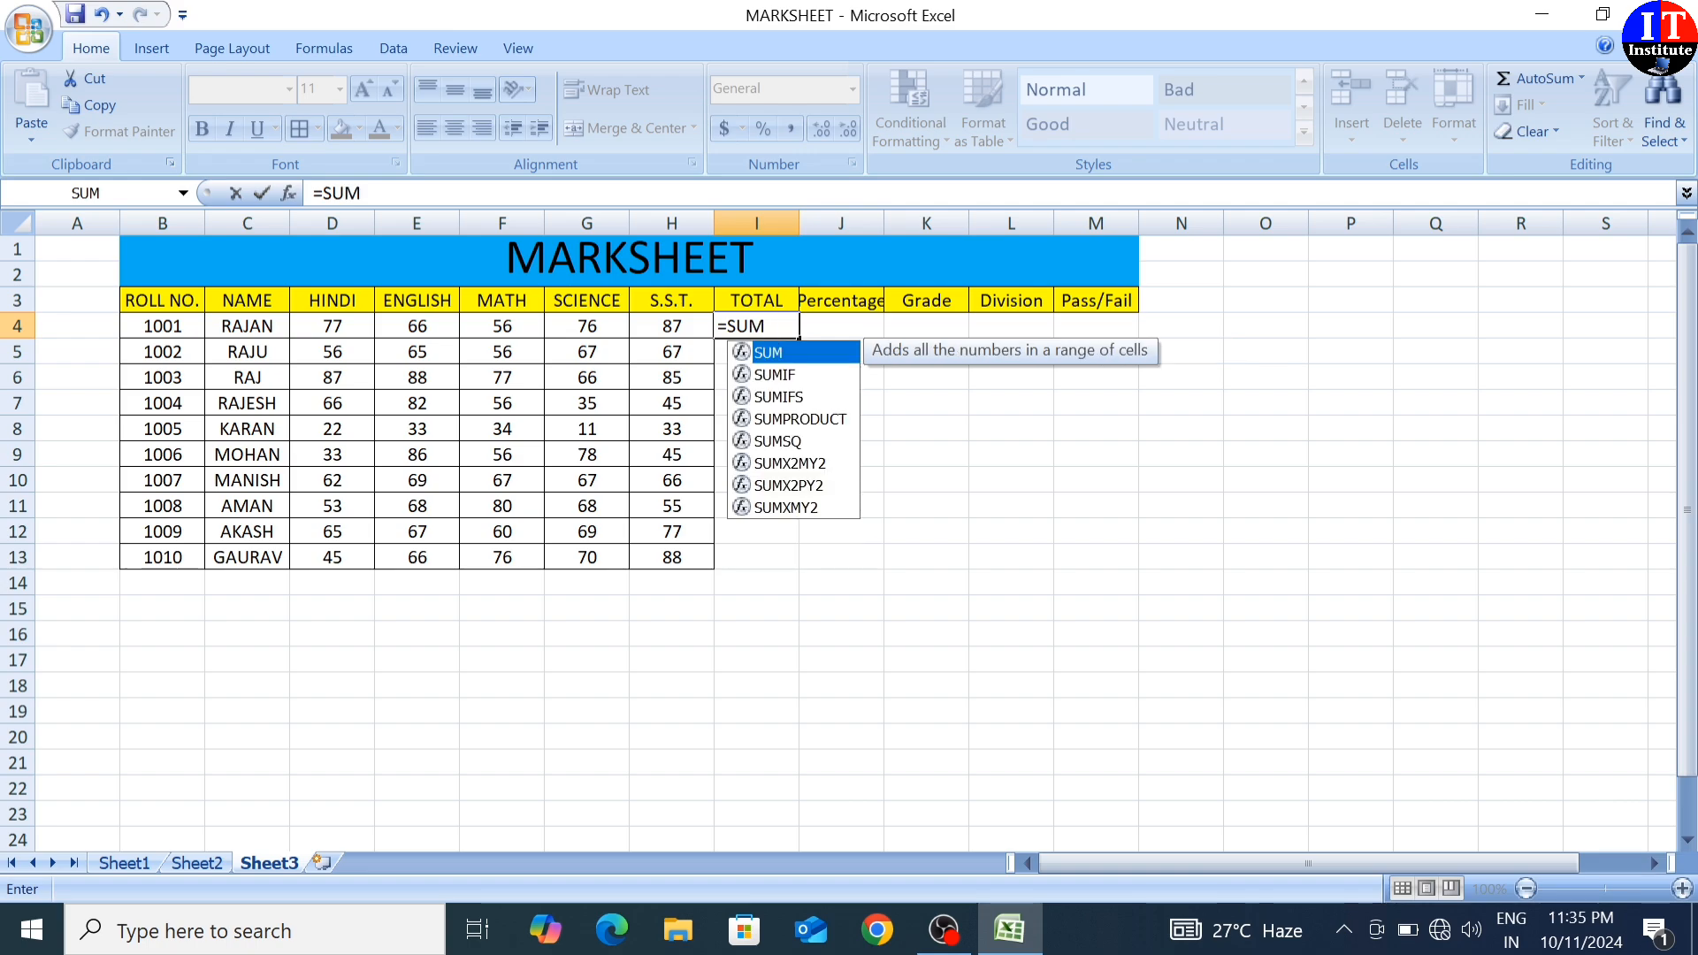
pyautogui.write('(')
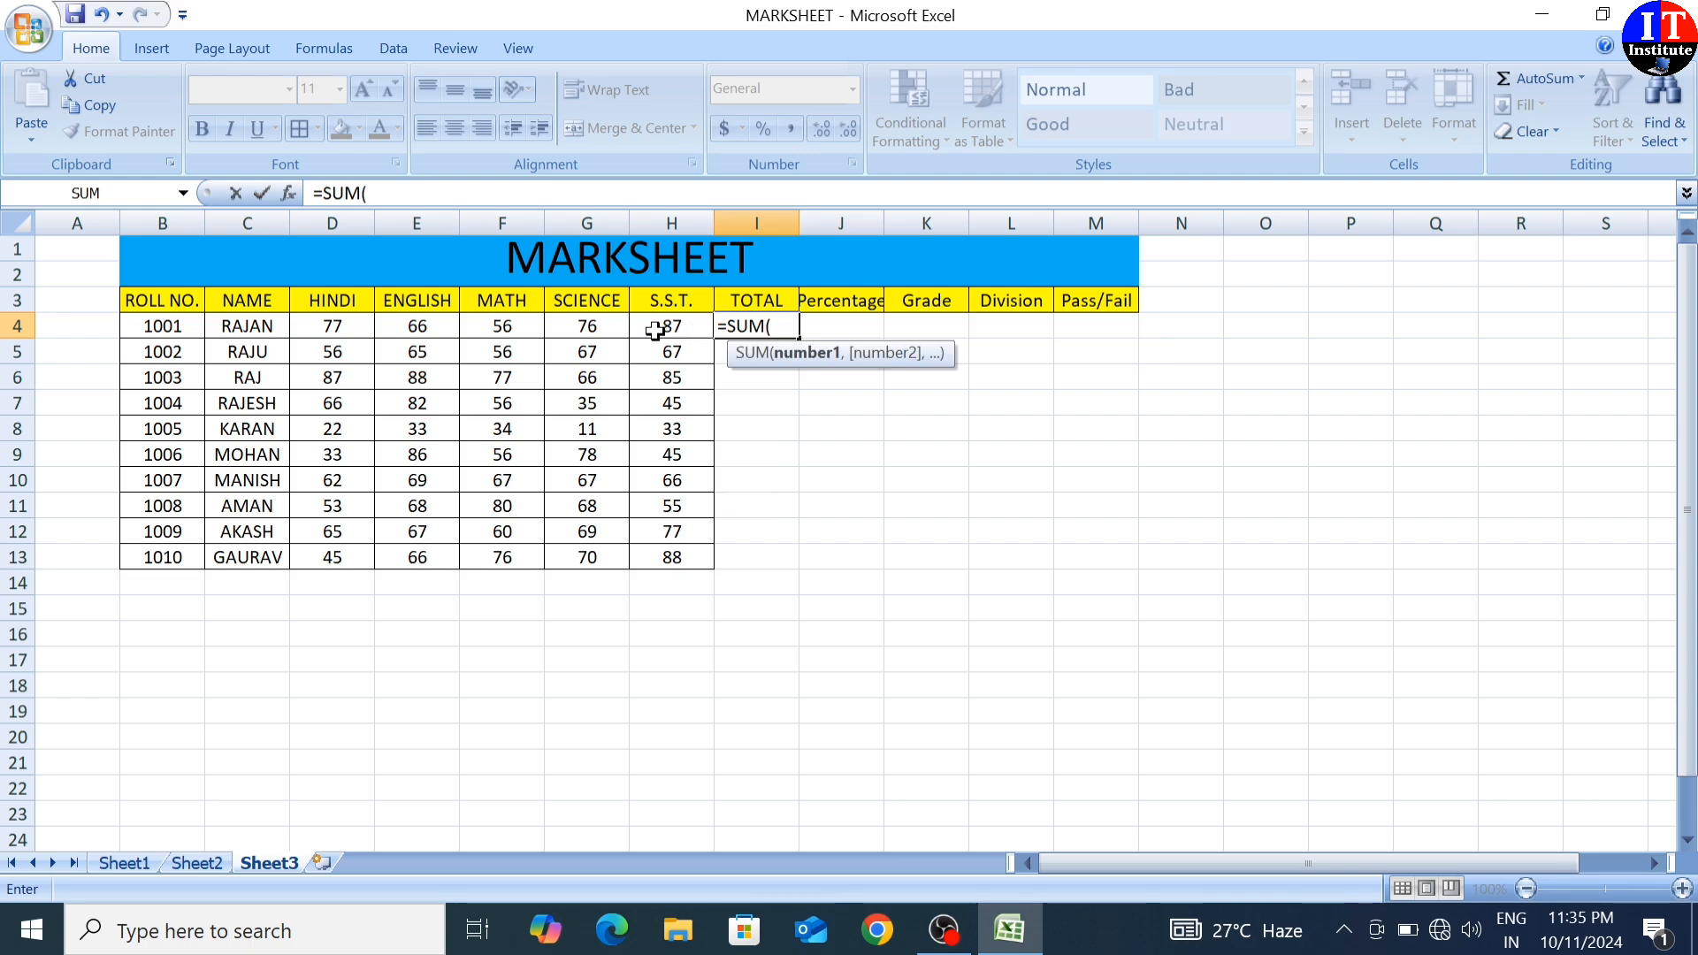
pyautogui.moveTo(334, 330); pyautogui.dragTo(672, 326)
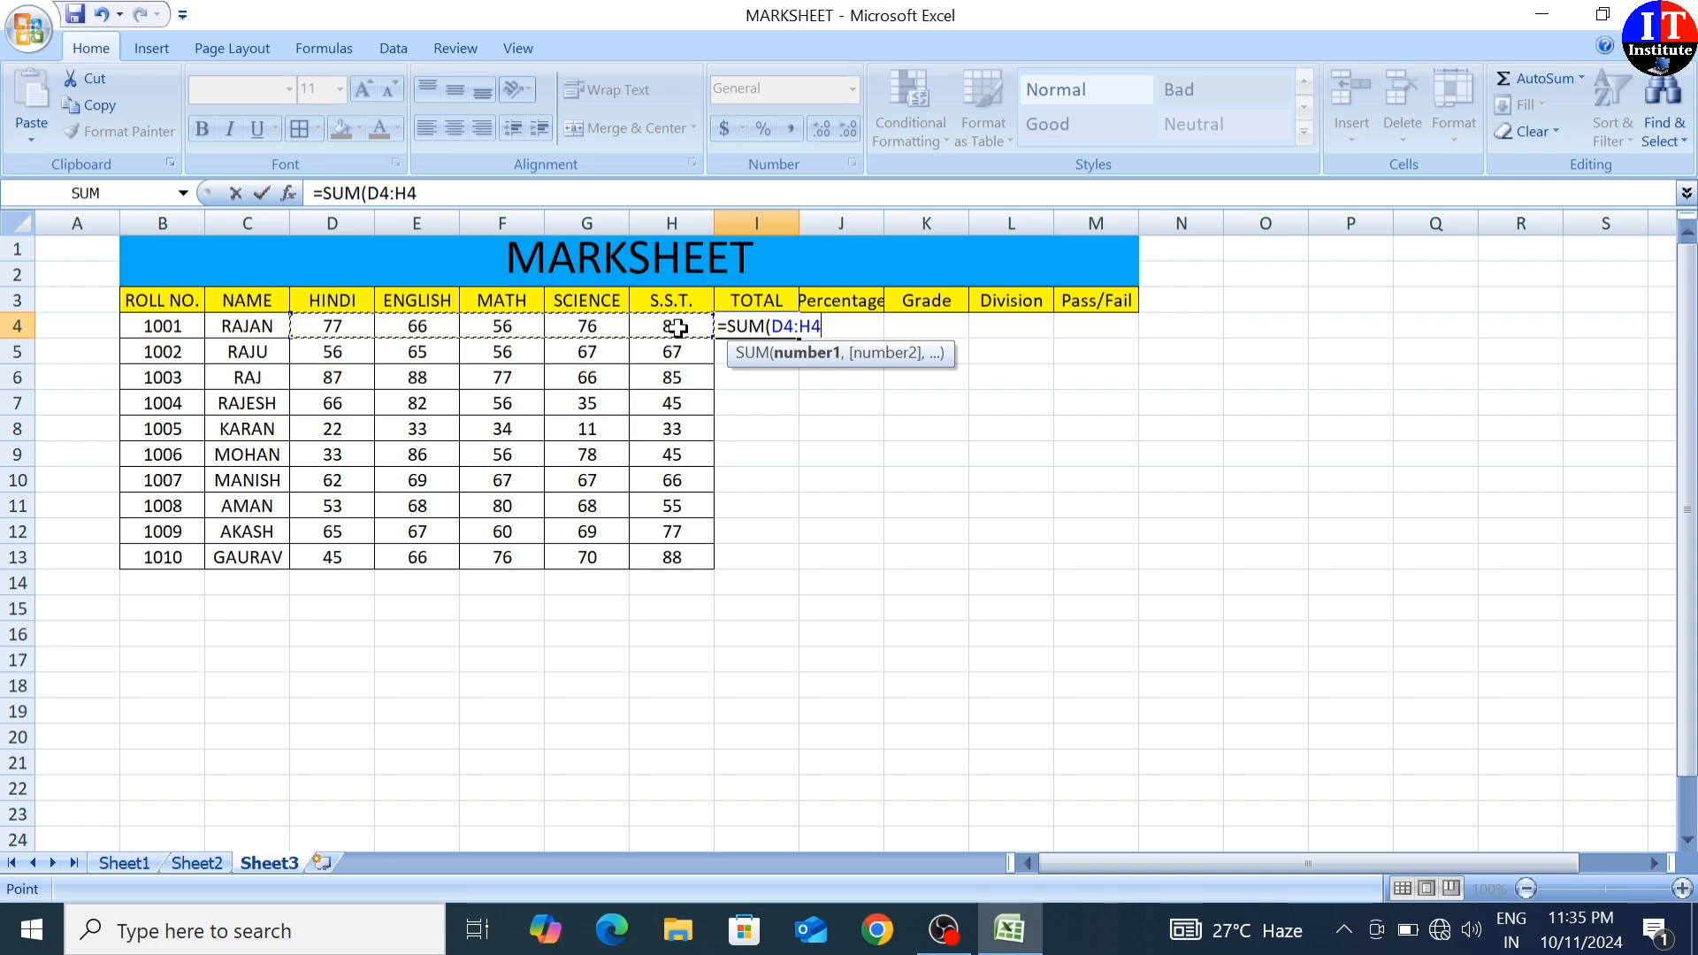
pyautogui.write(')')
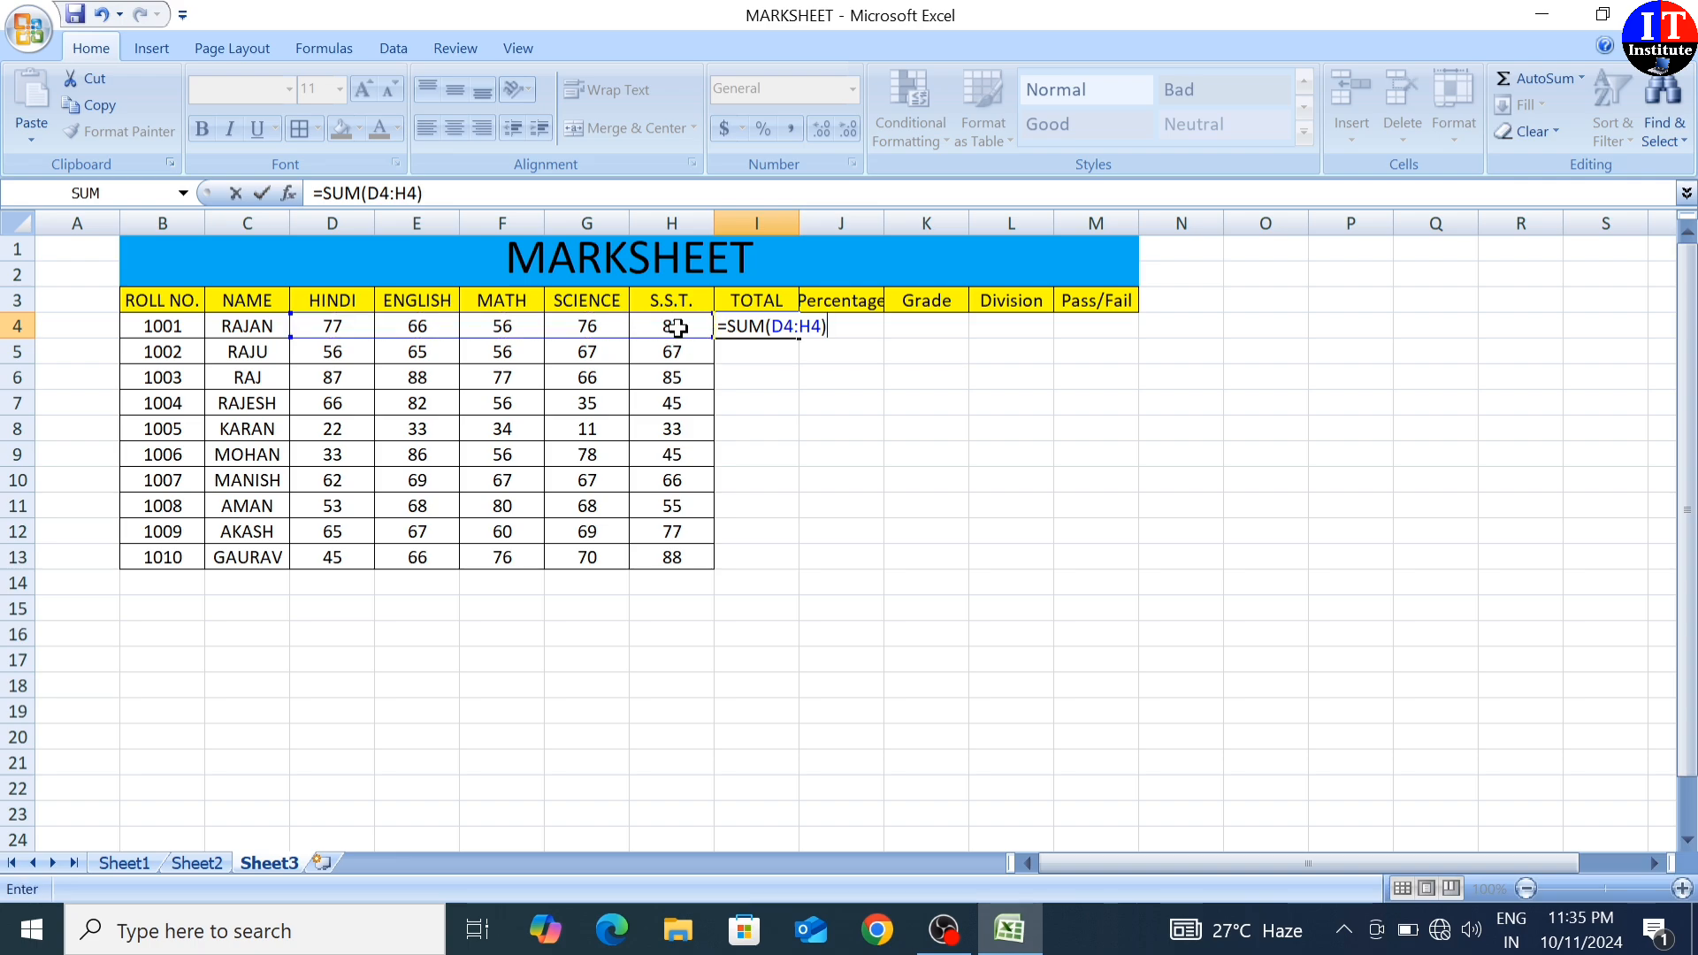
pyautogui.press('Return')
# Fill the total formula from I4 down to I13 and center the resulting values.
pyautogui.click(739, 325)
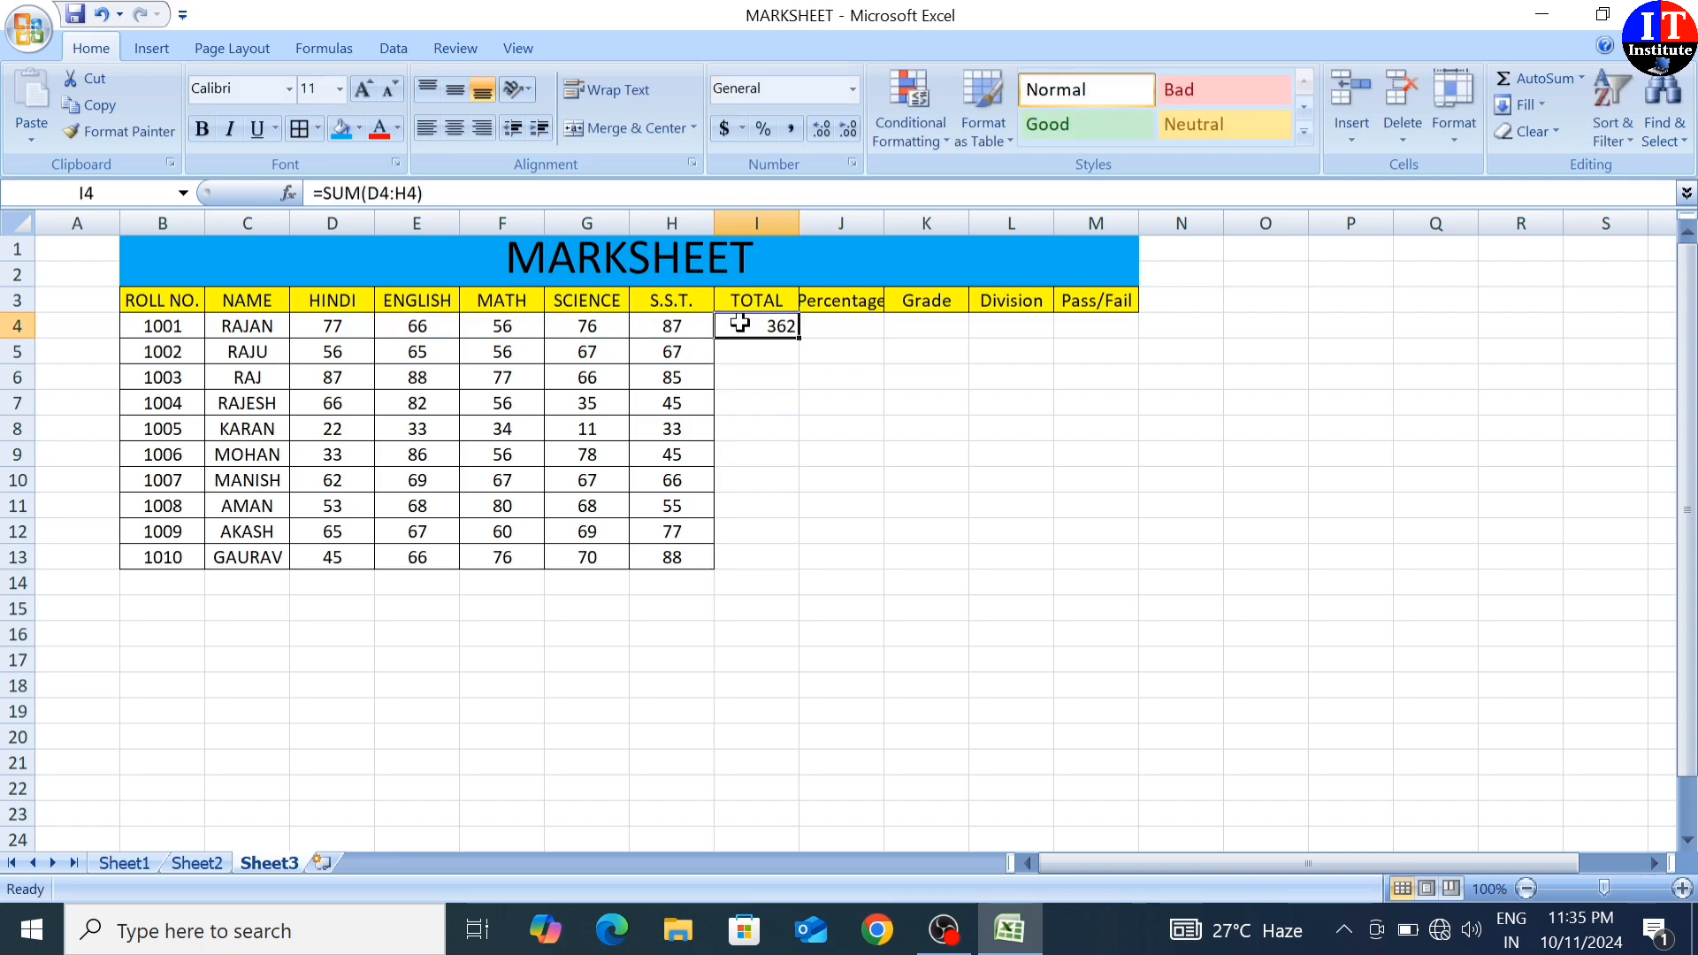
pyautogui.doubleClick(800, 340)
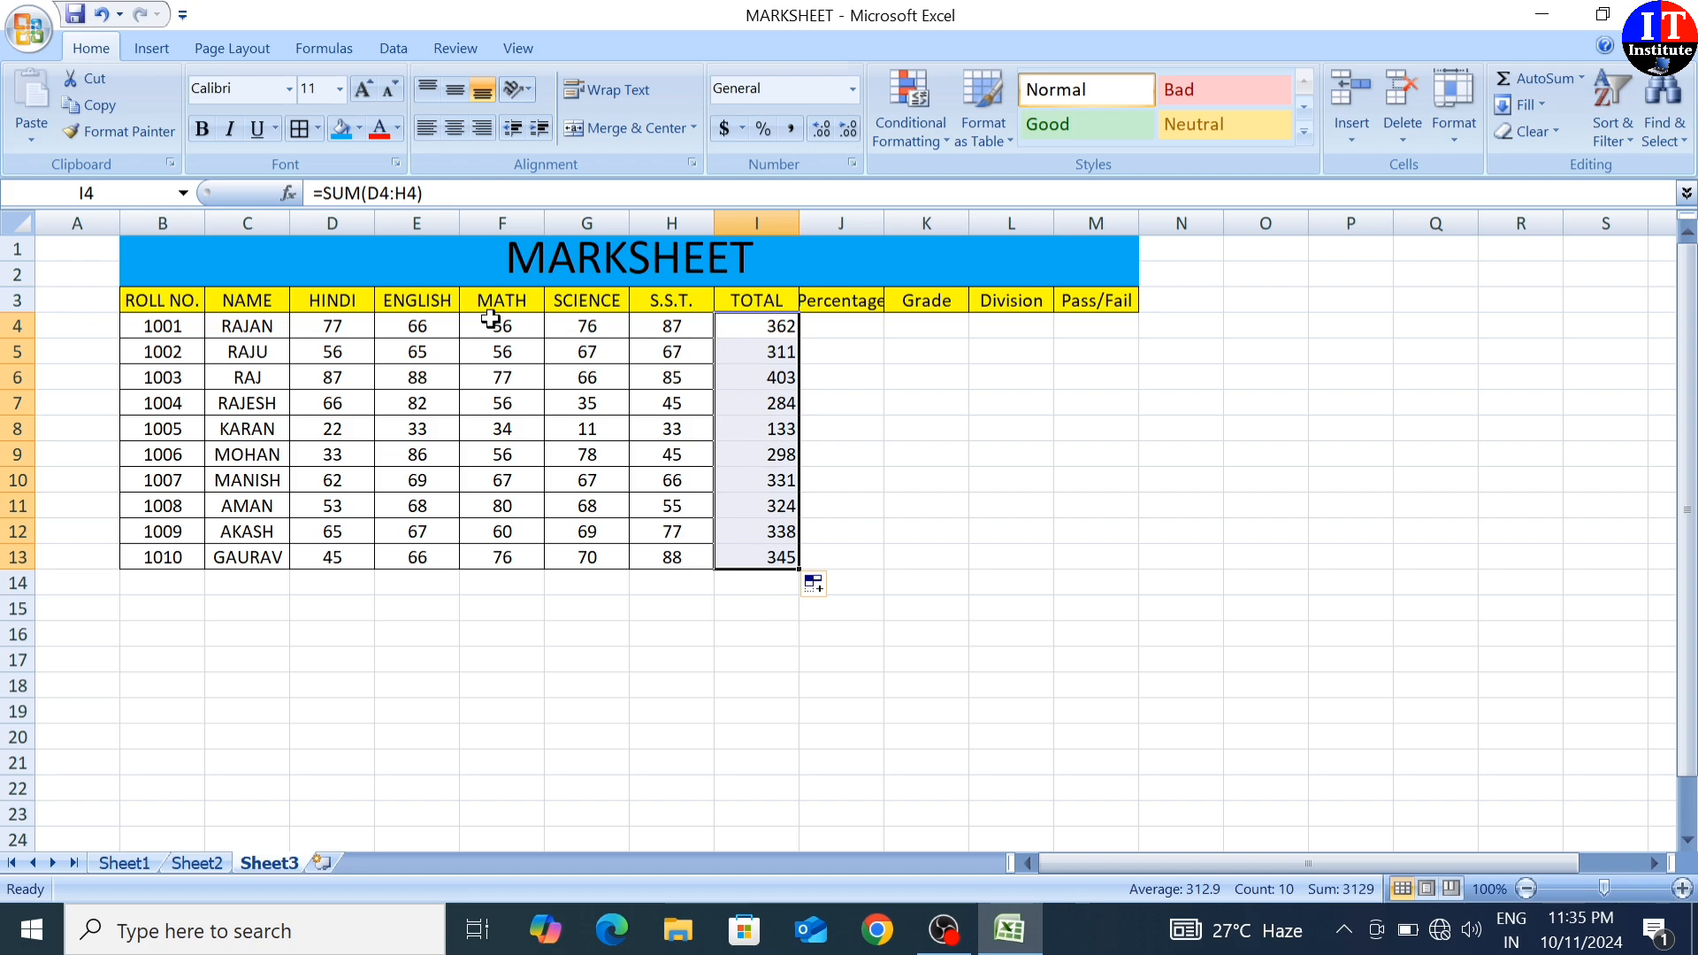
pyautogui.click(454, 130)
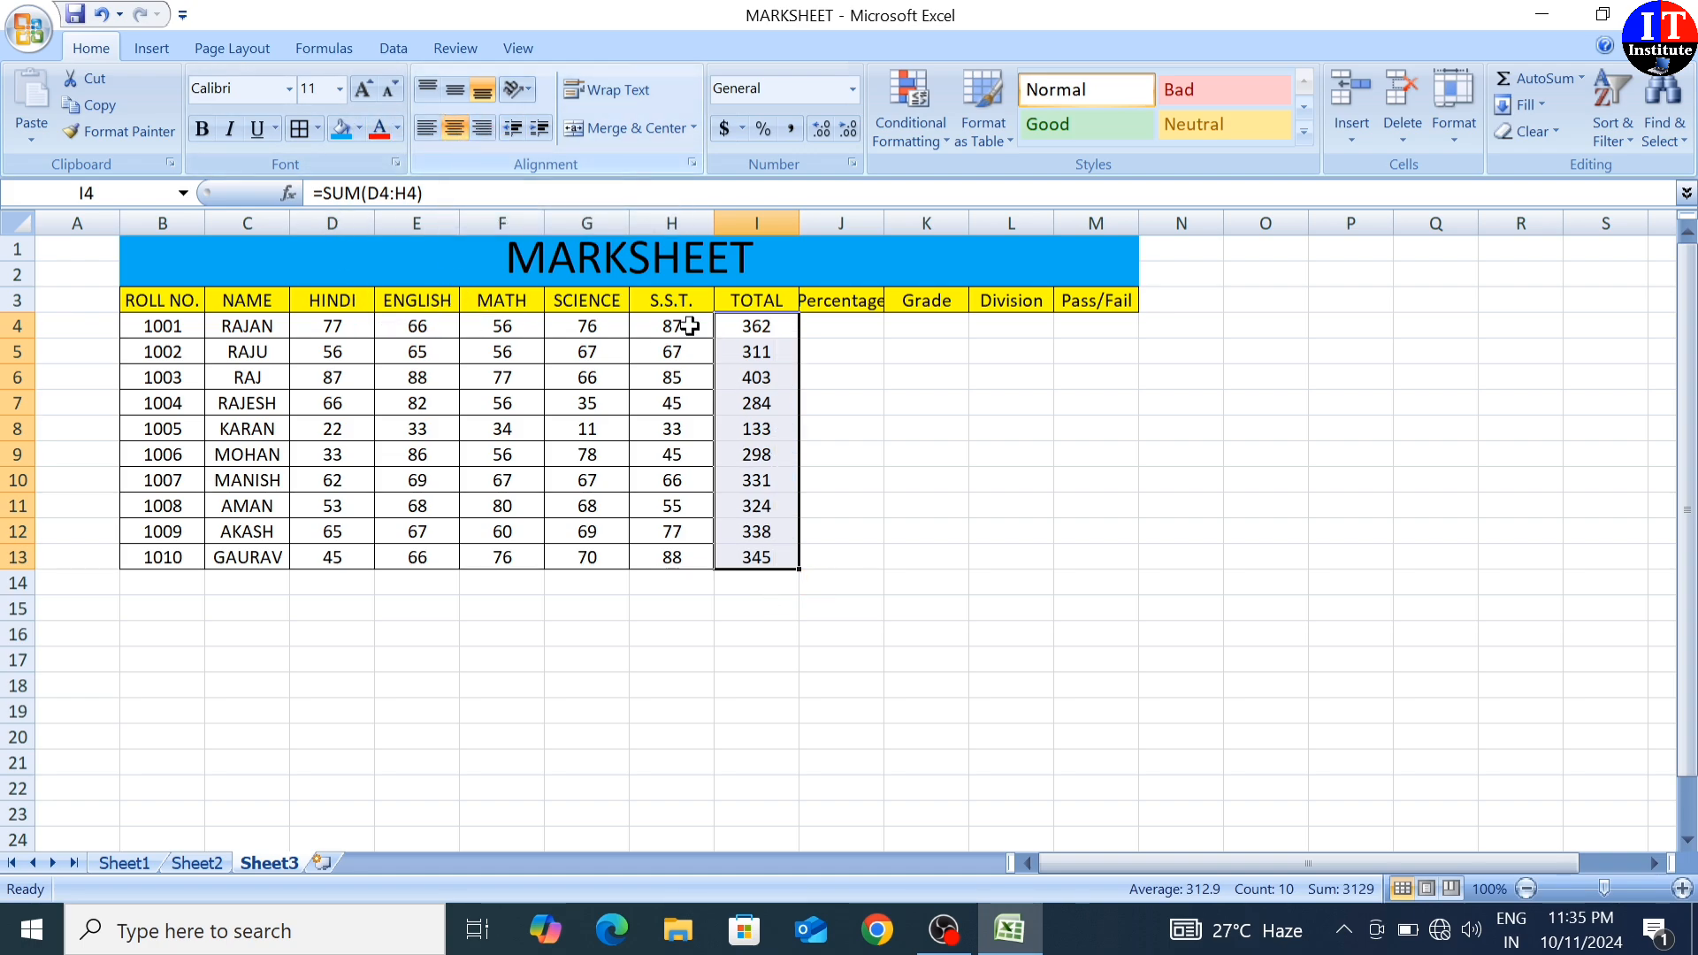
# Enter the formula =I4/500*100 in cell J4 to calculate the first student's percentage.
pyautogui.click(838, 329)
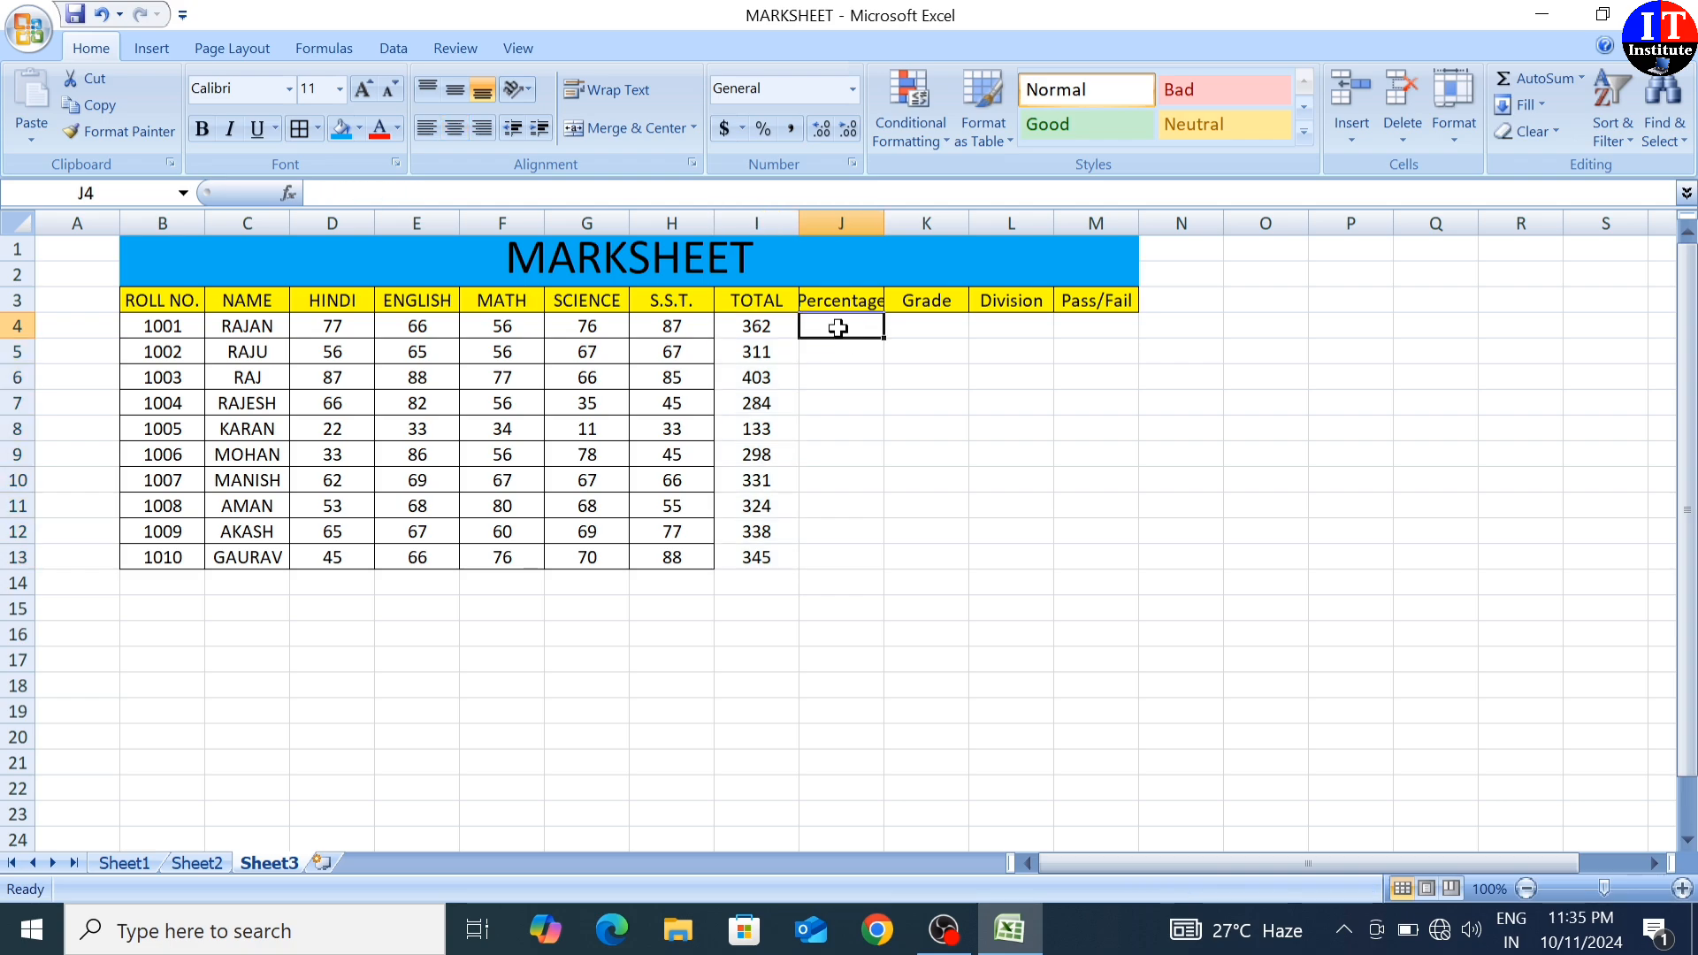
pyautogui.write('=')
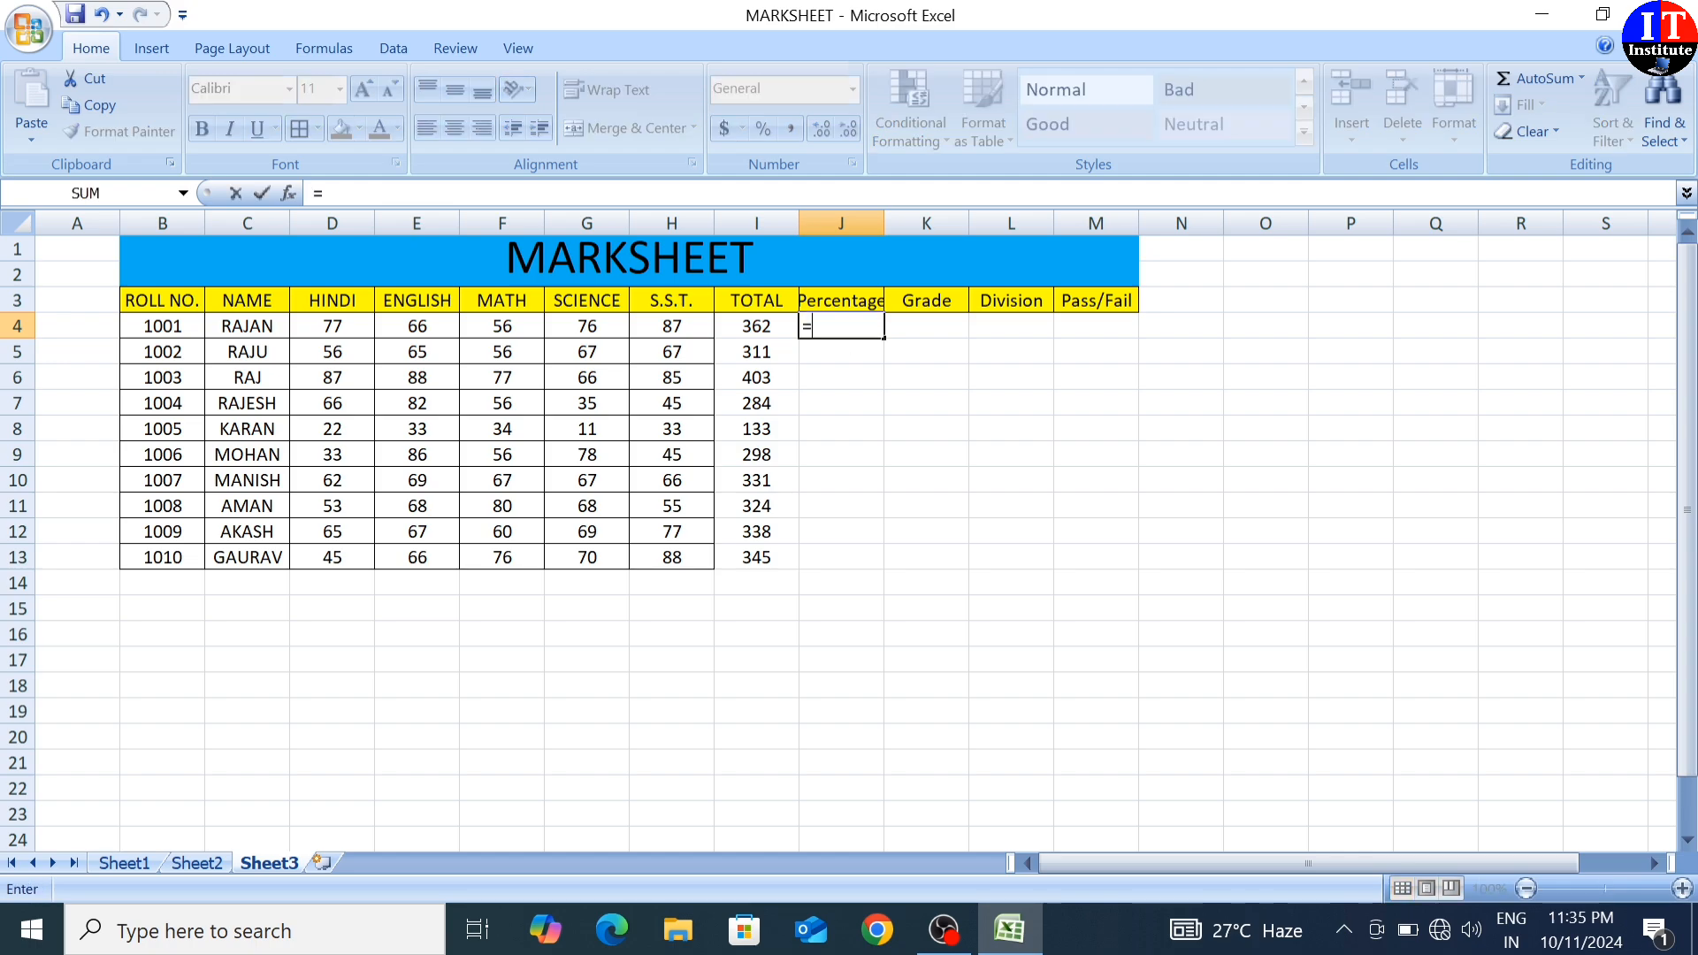
pyautogui.click(749, 327)
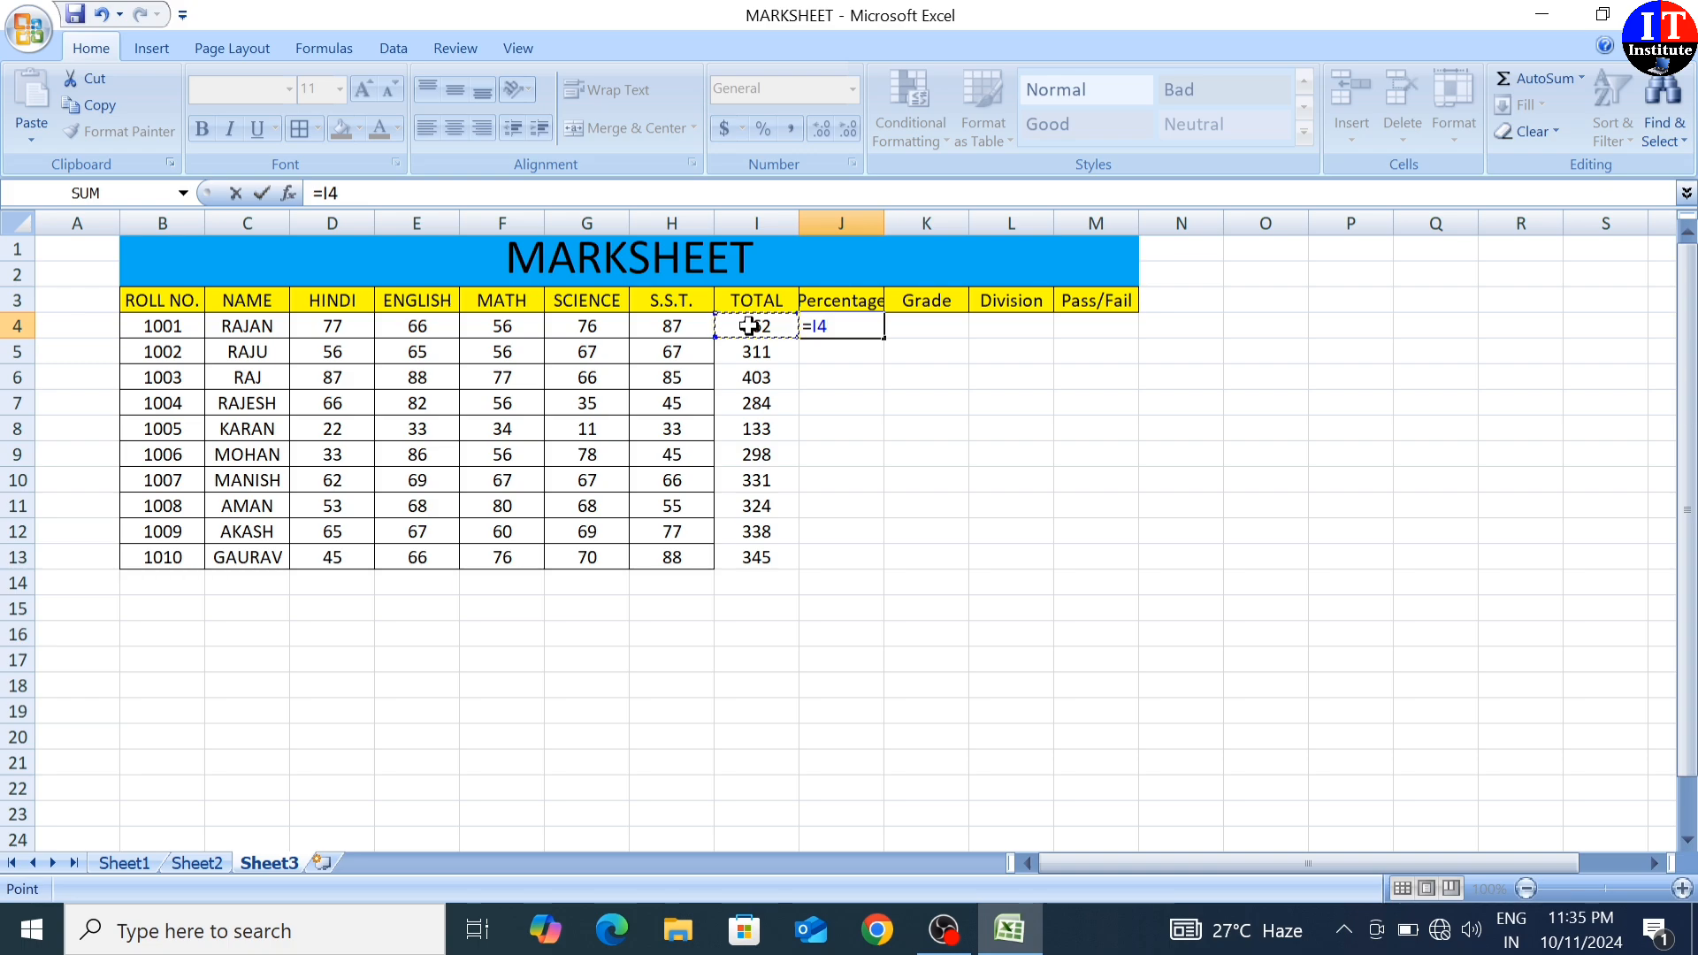
pyautogui.write('/')
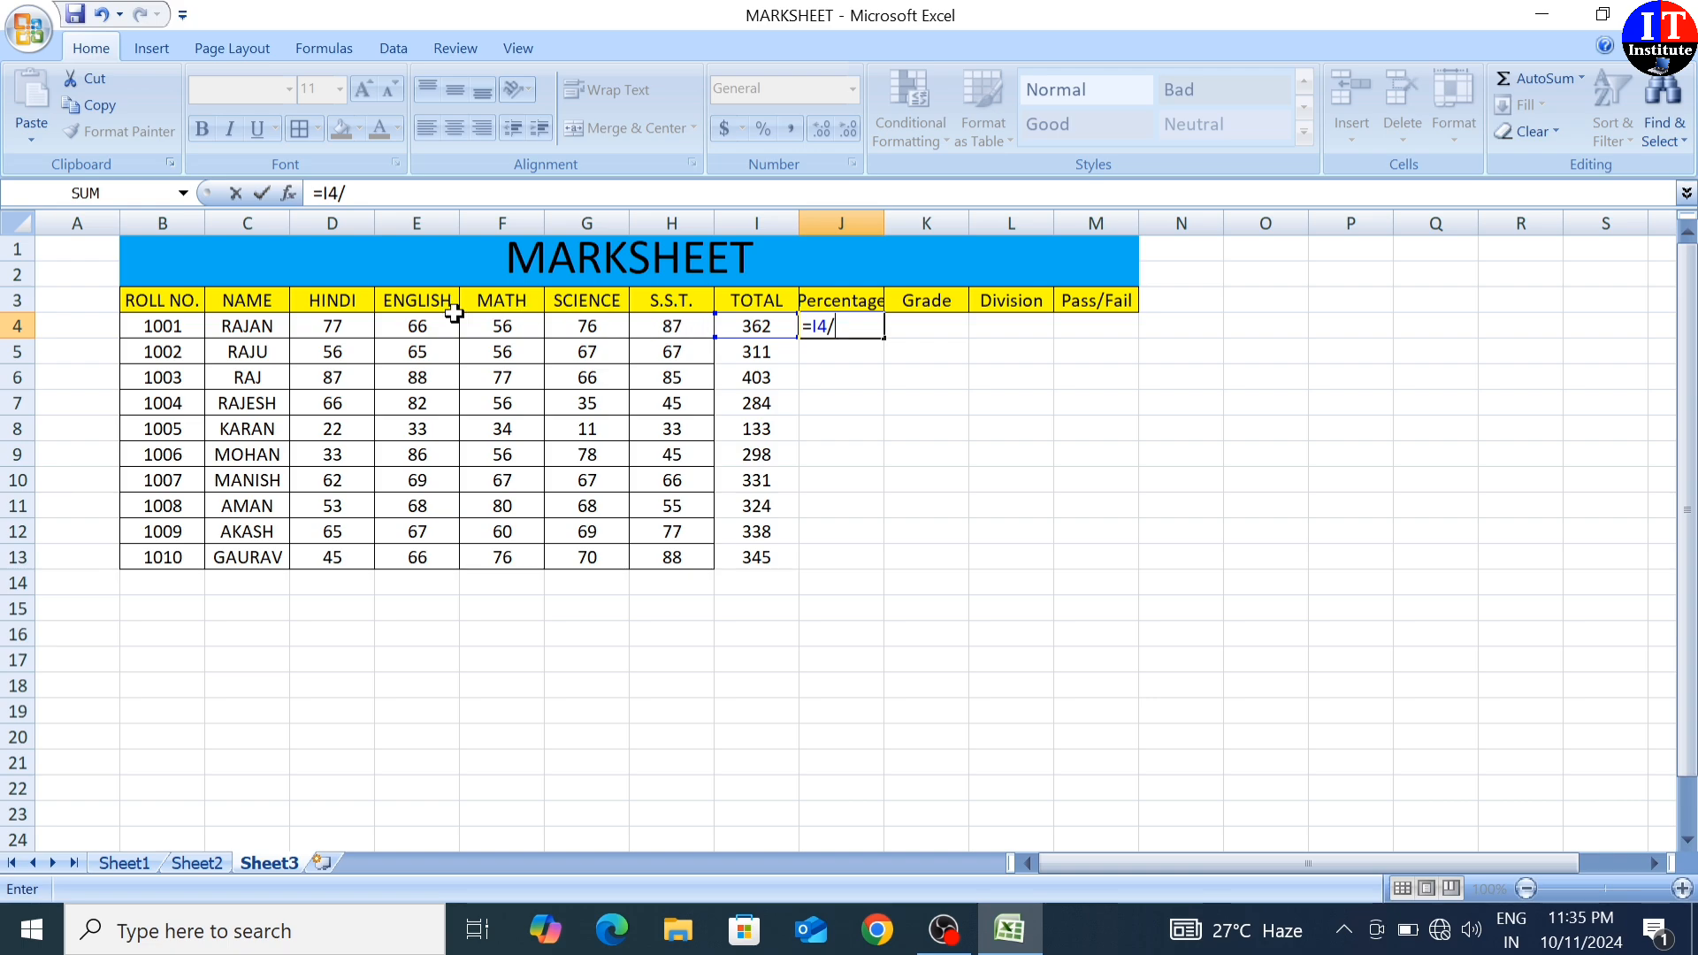
pyautogui.write('500')
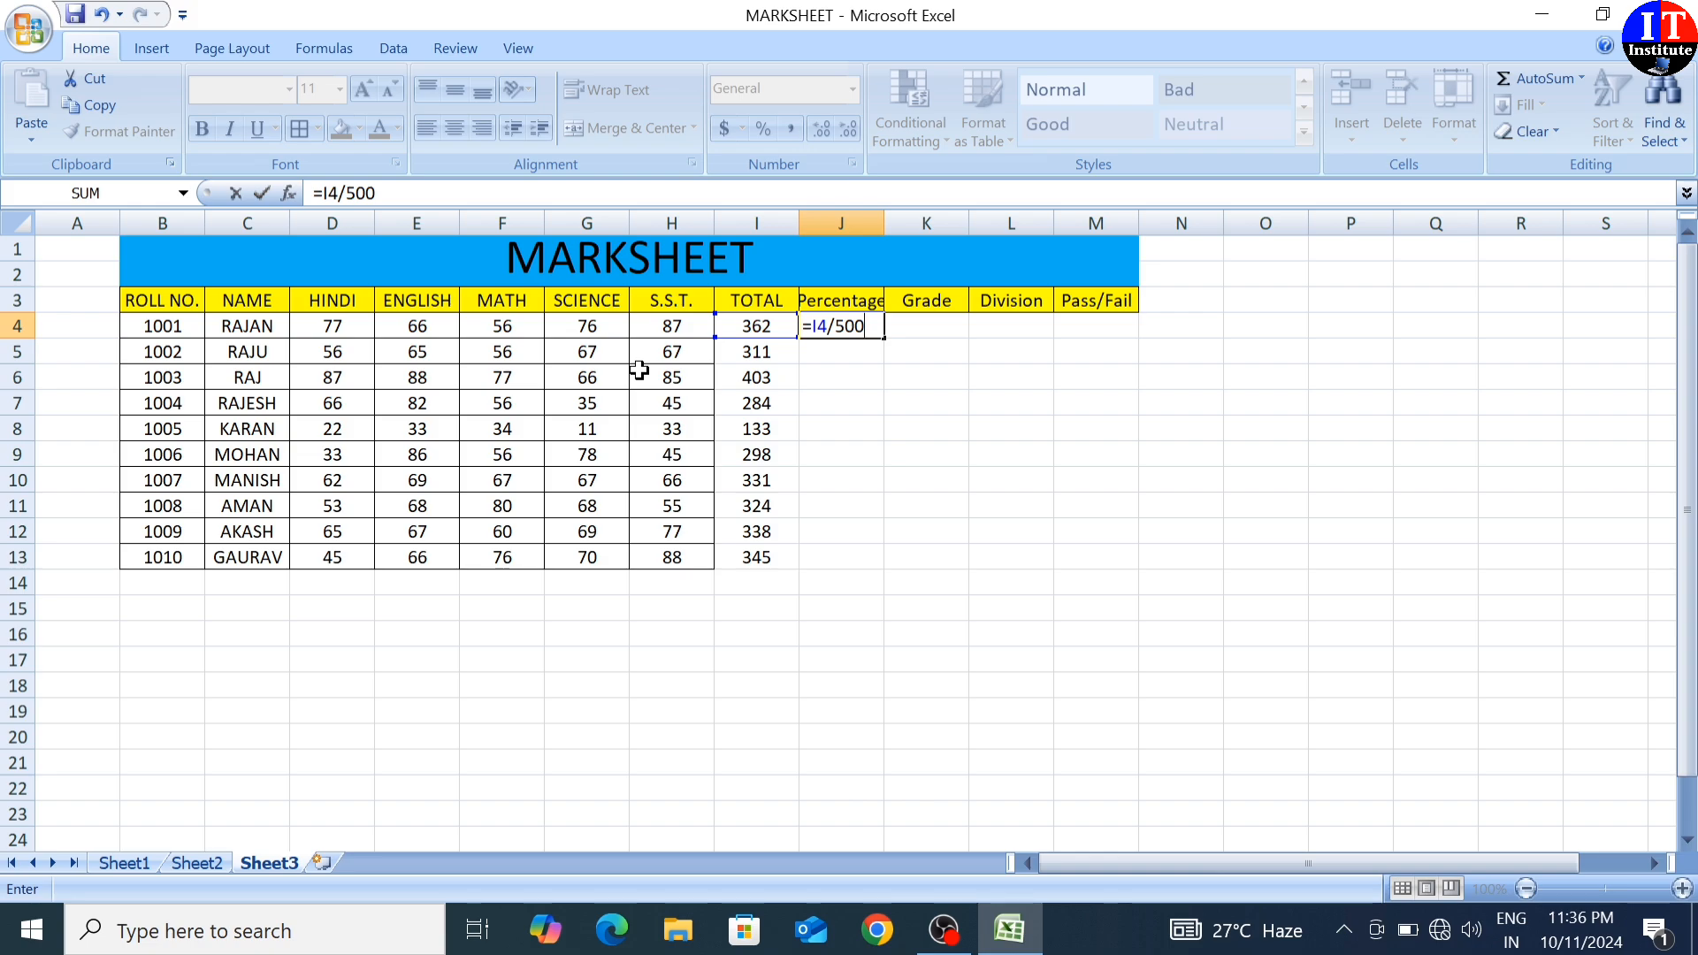
pyautogui.write('*100')
pyautogui.press('Return')
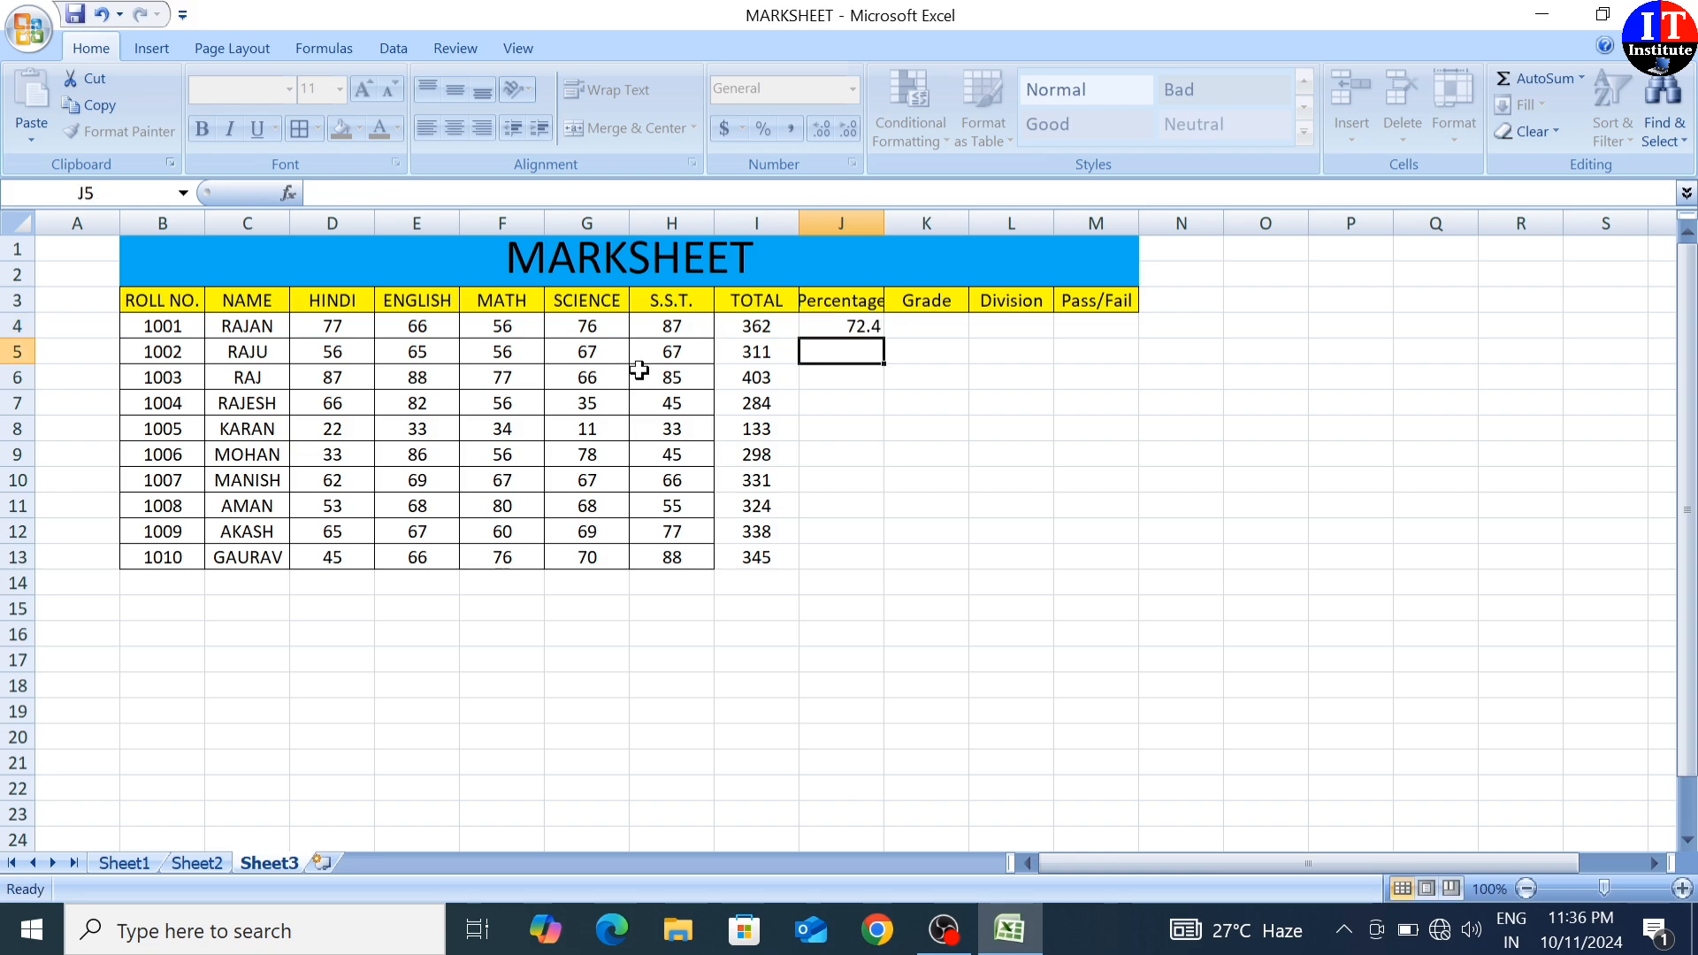
# Fill the percentage formula from J4 down to J13 and center the resulting values.
pyautogui.click(839, 326)
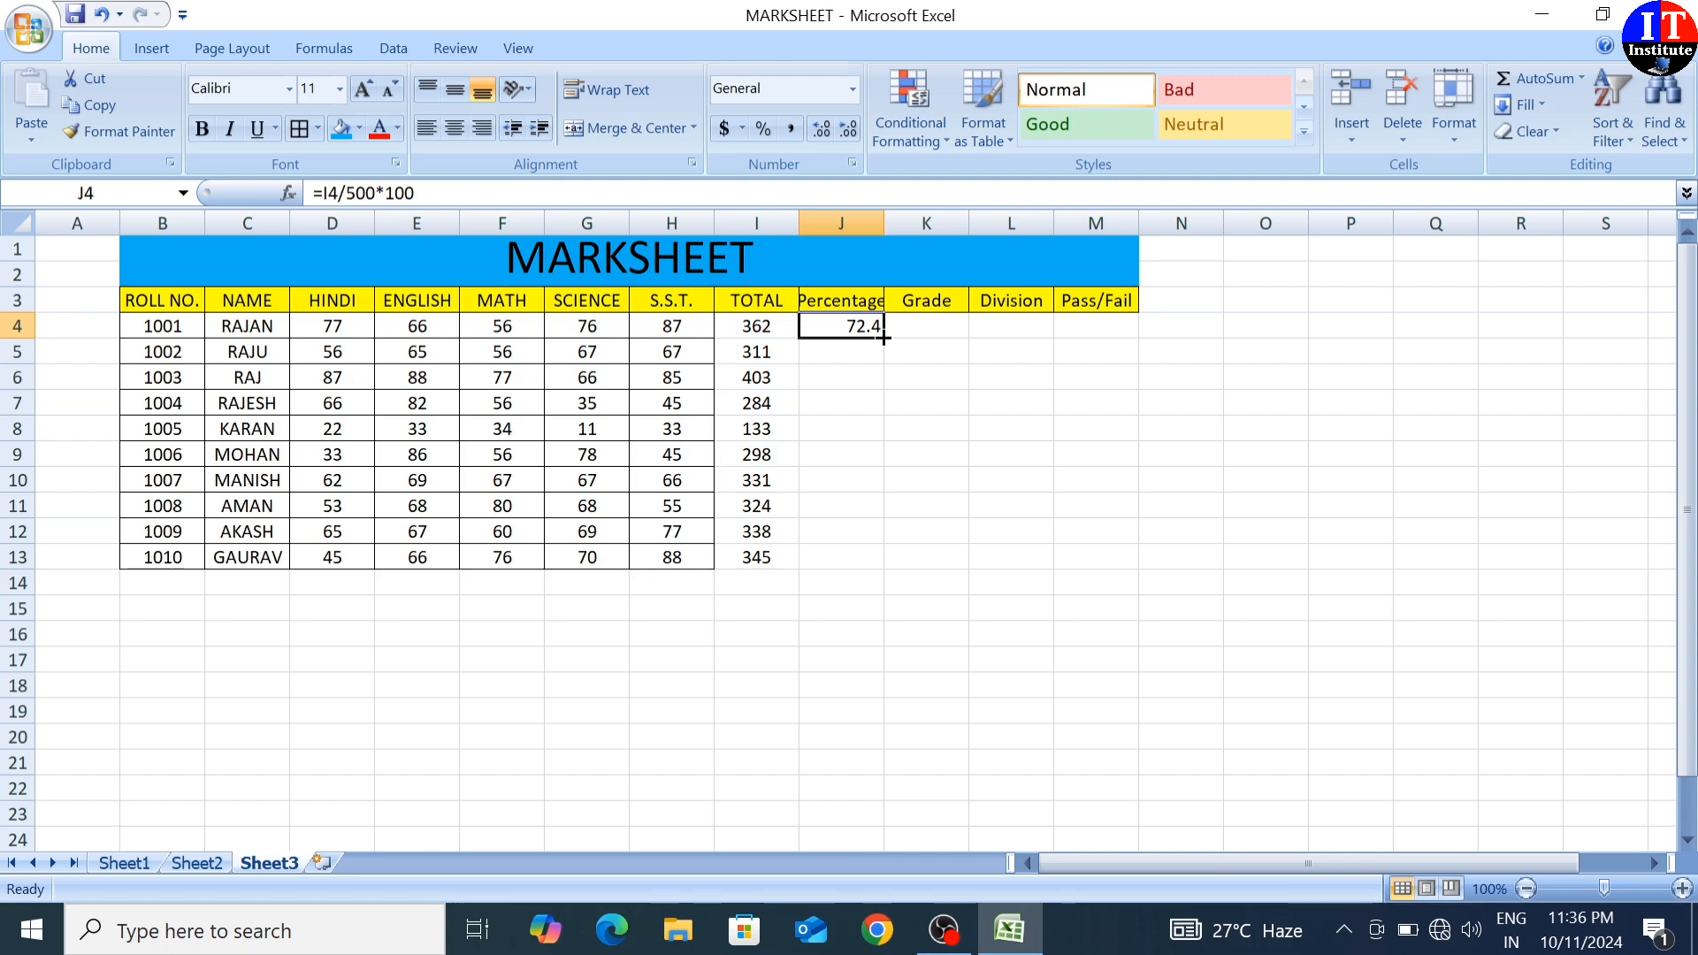
pyautogui.doubleClick(883, 338)
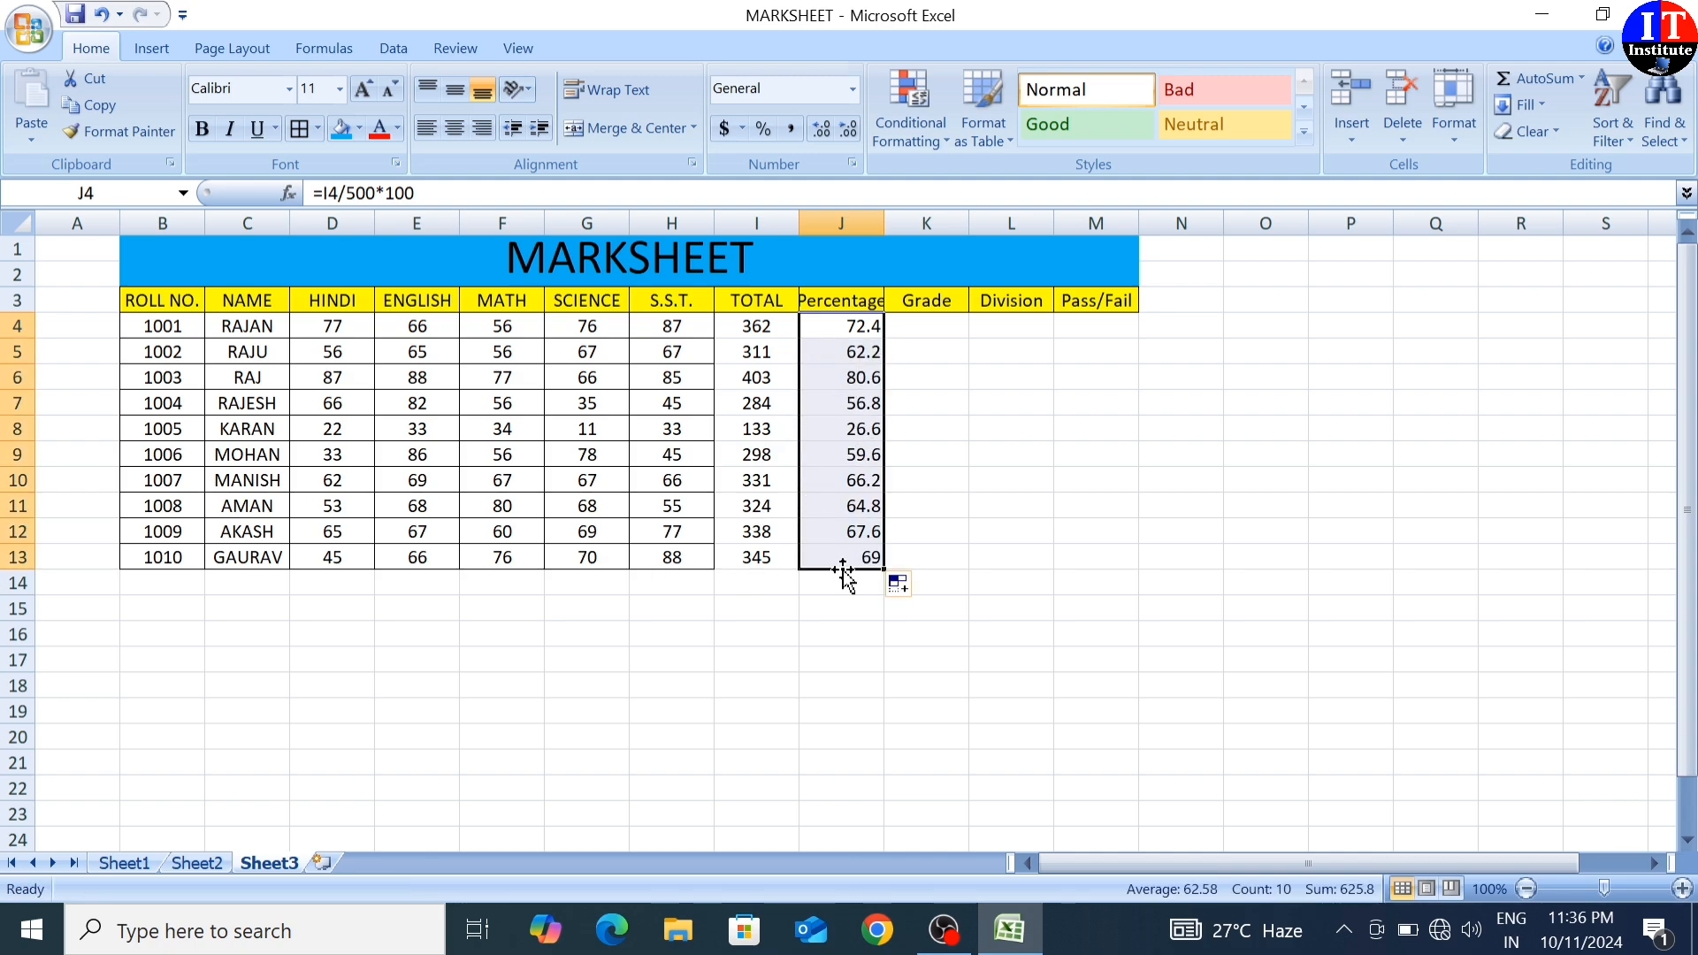
pyautogui.click(456, 126)
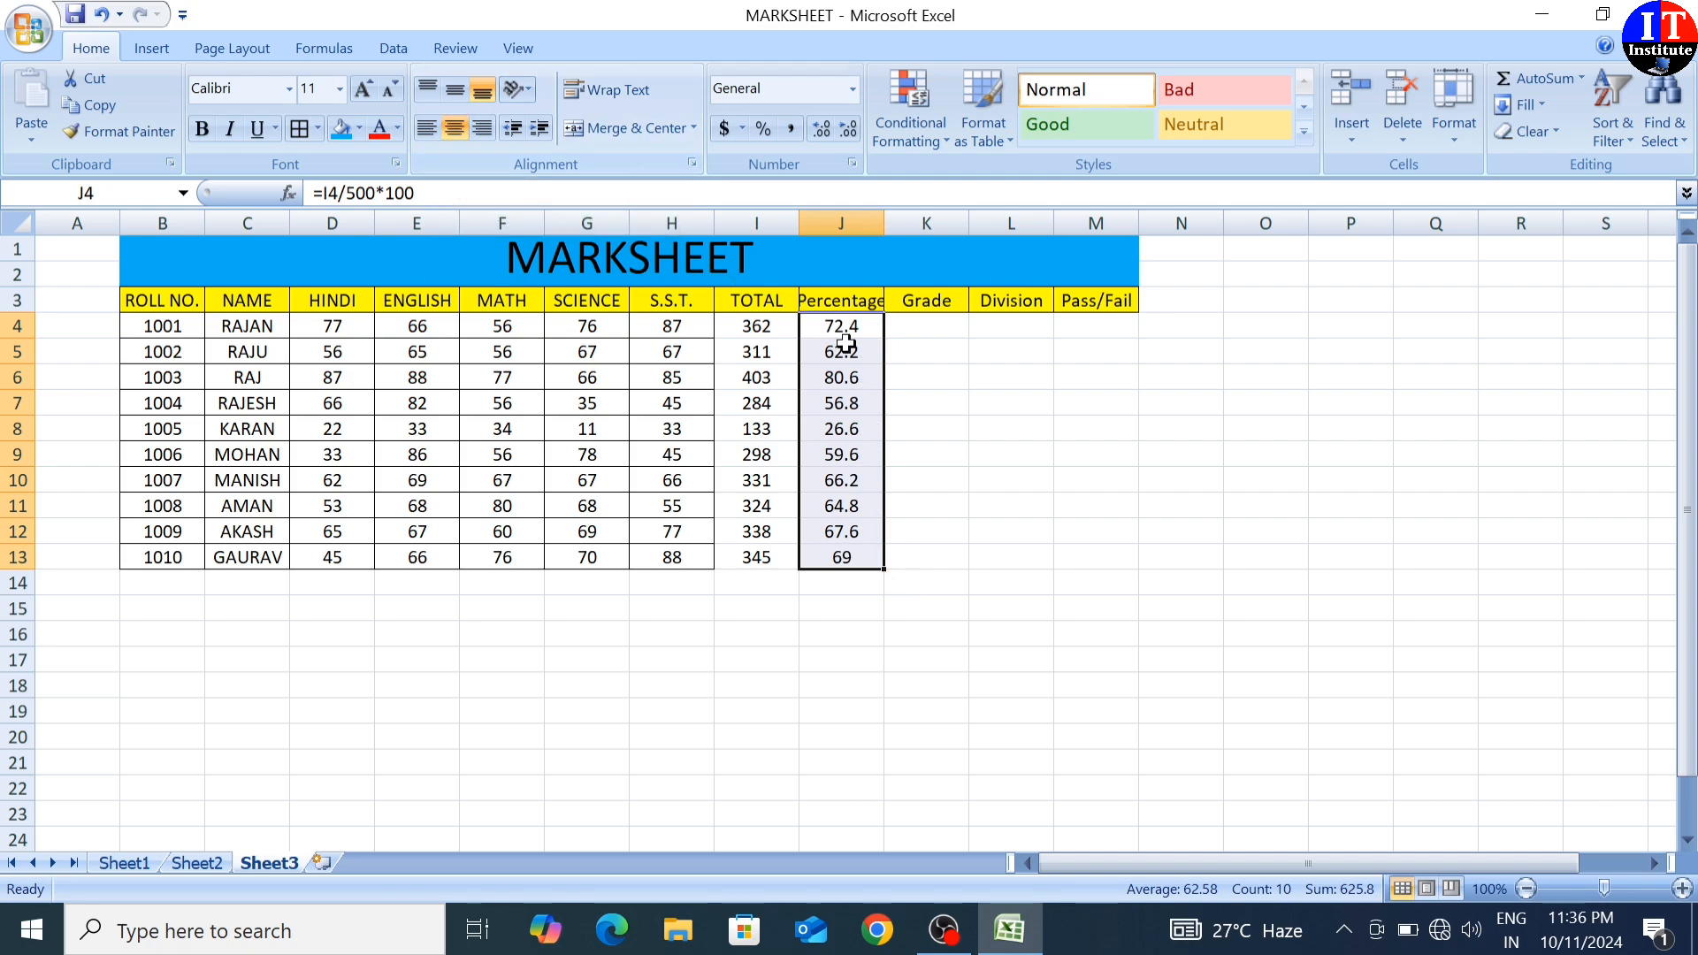
# Begin the grade formula in cell K4 with =IF(J4>80,"A", so percentages above 80 get grade A.
pyautogui.click(926, 324)
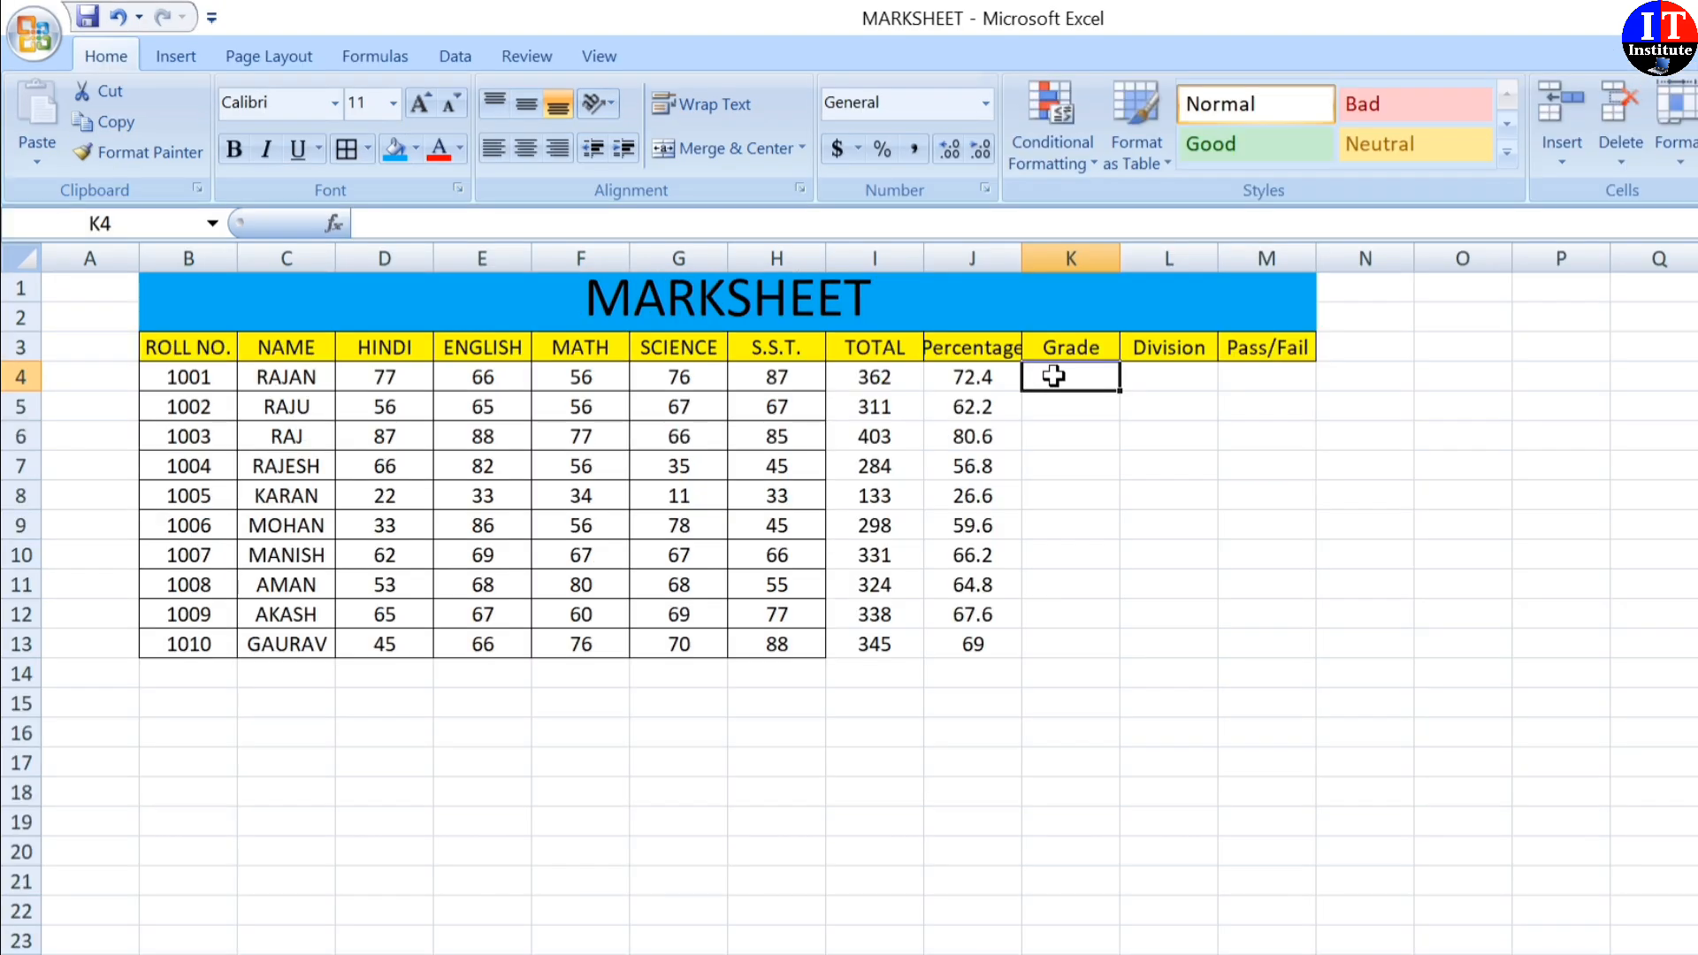
pyautogui.write('=')
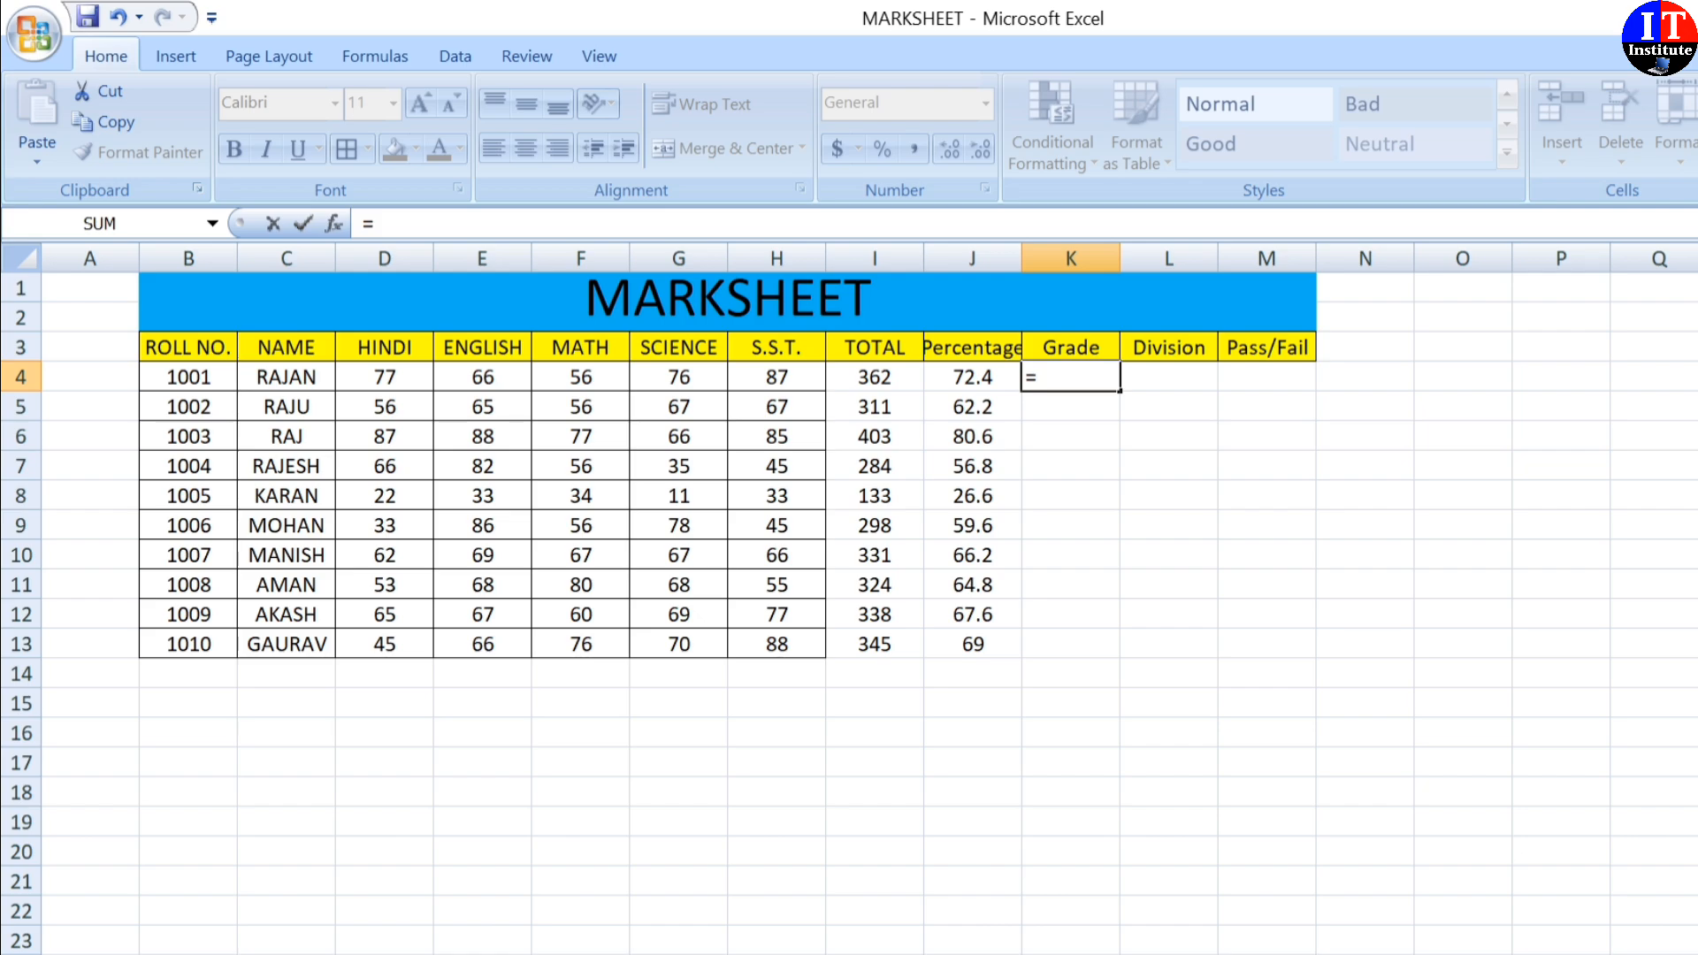
pyautogui.write('I')
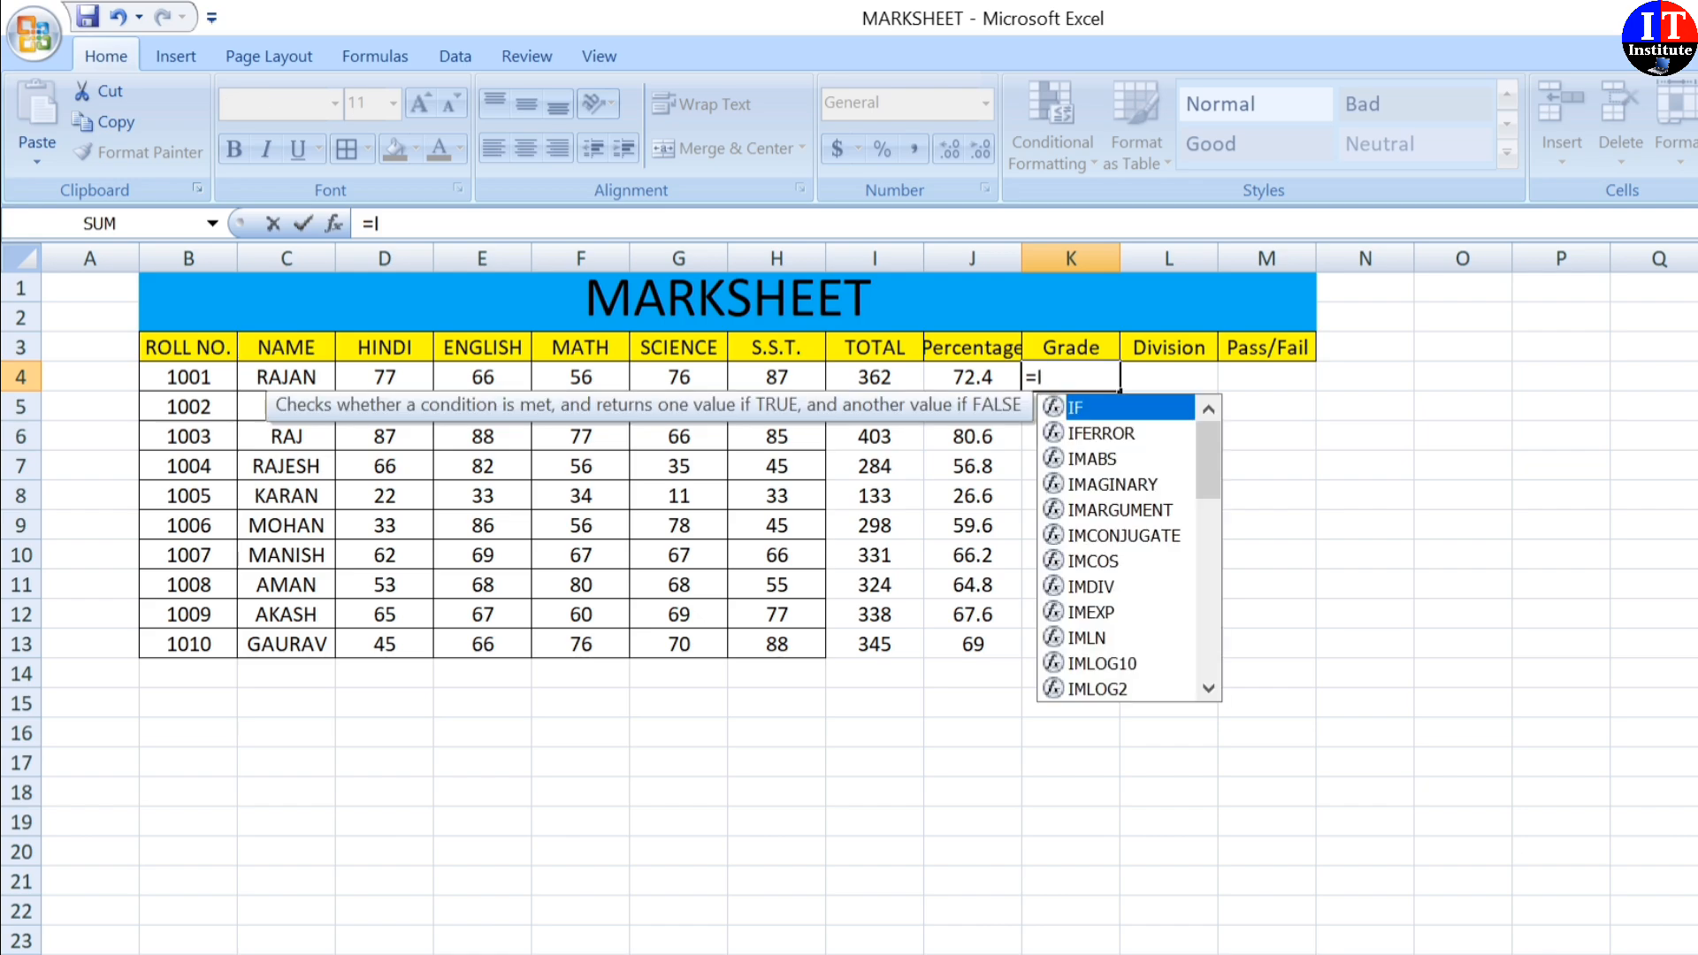
pyautogui.write('F')
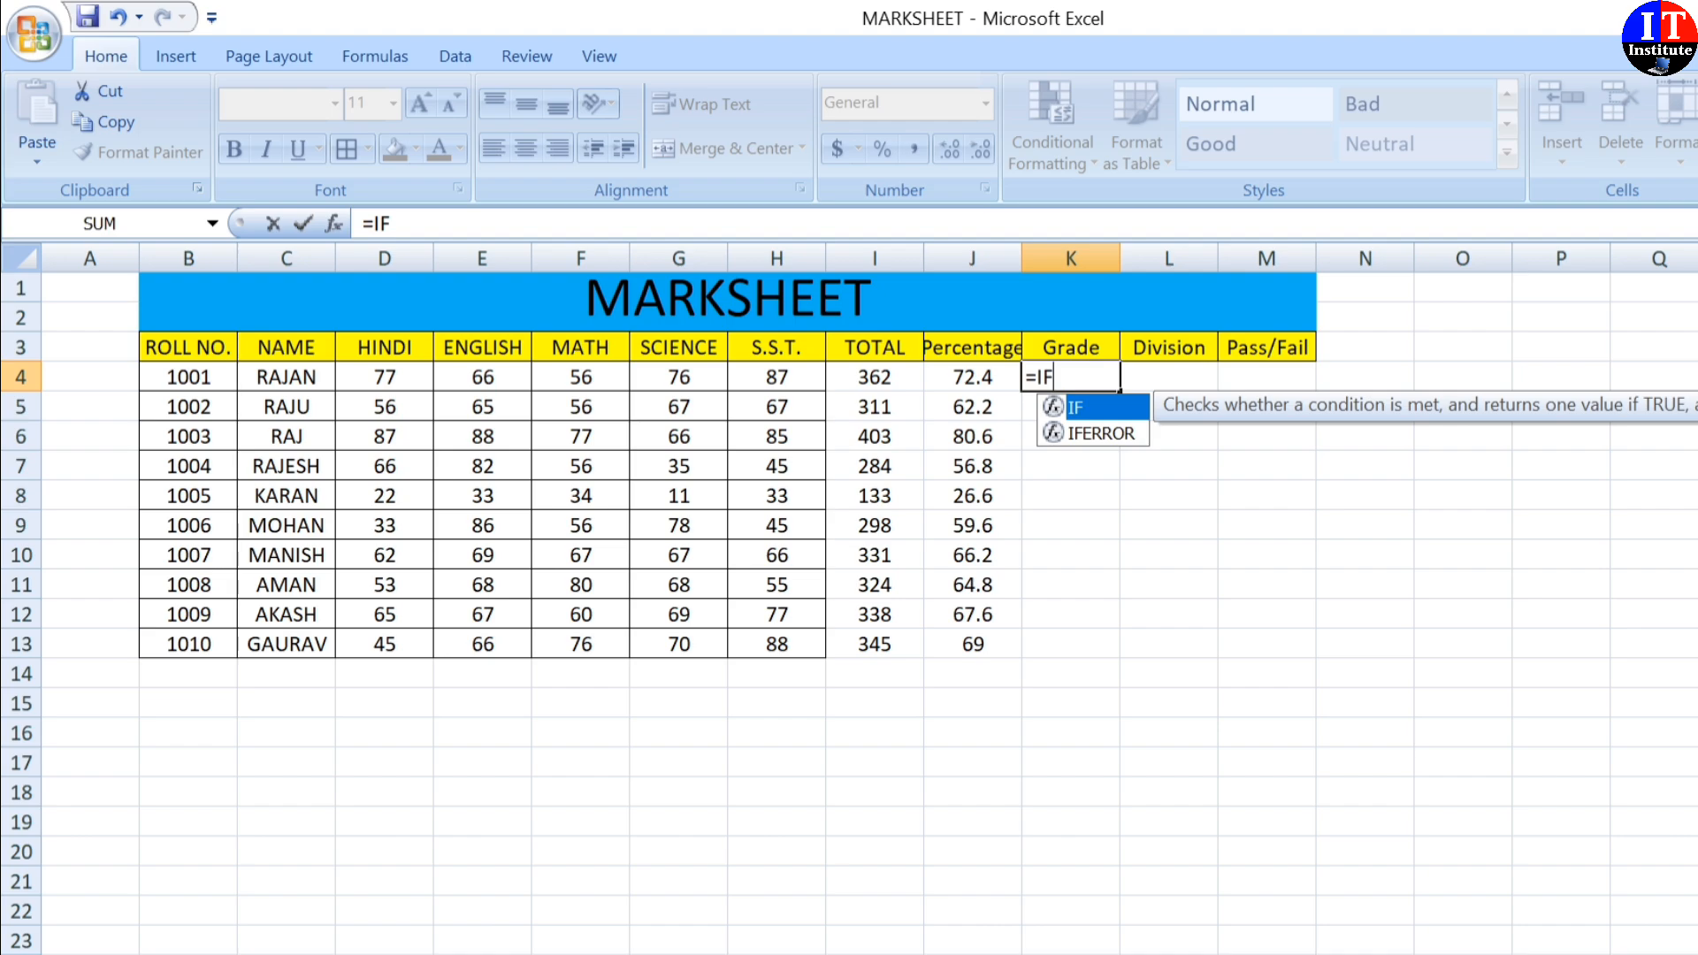
pyautogui.write('(')
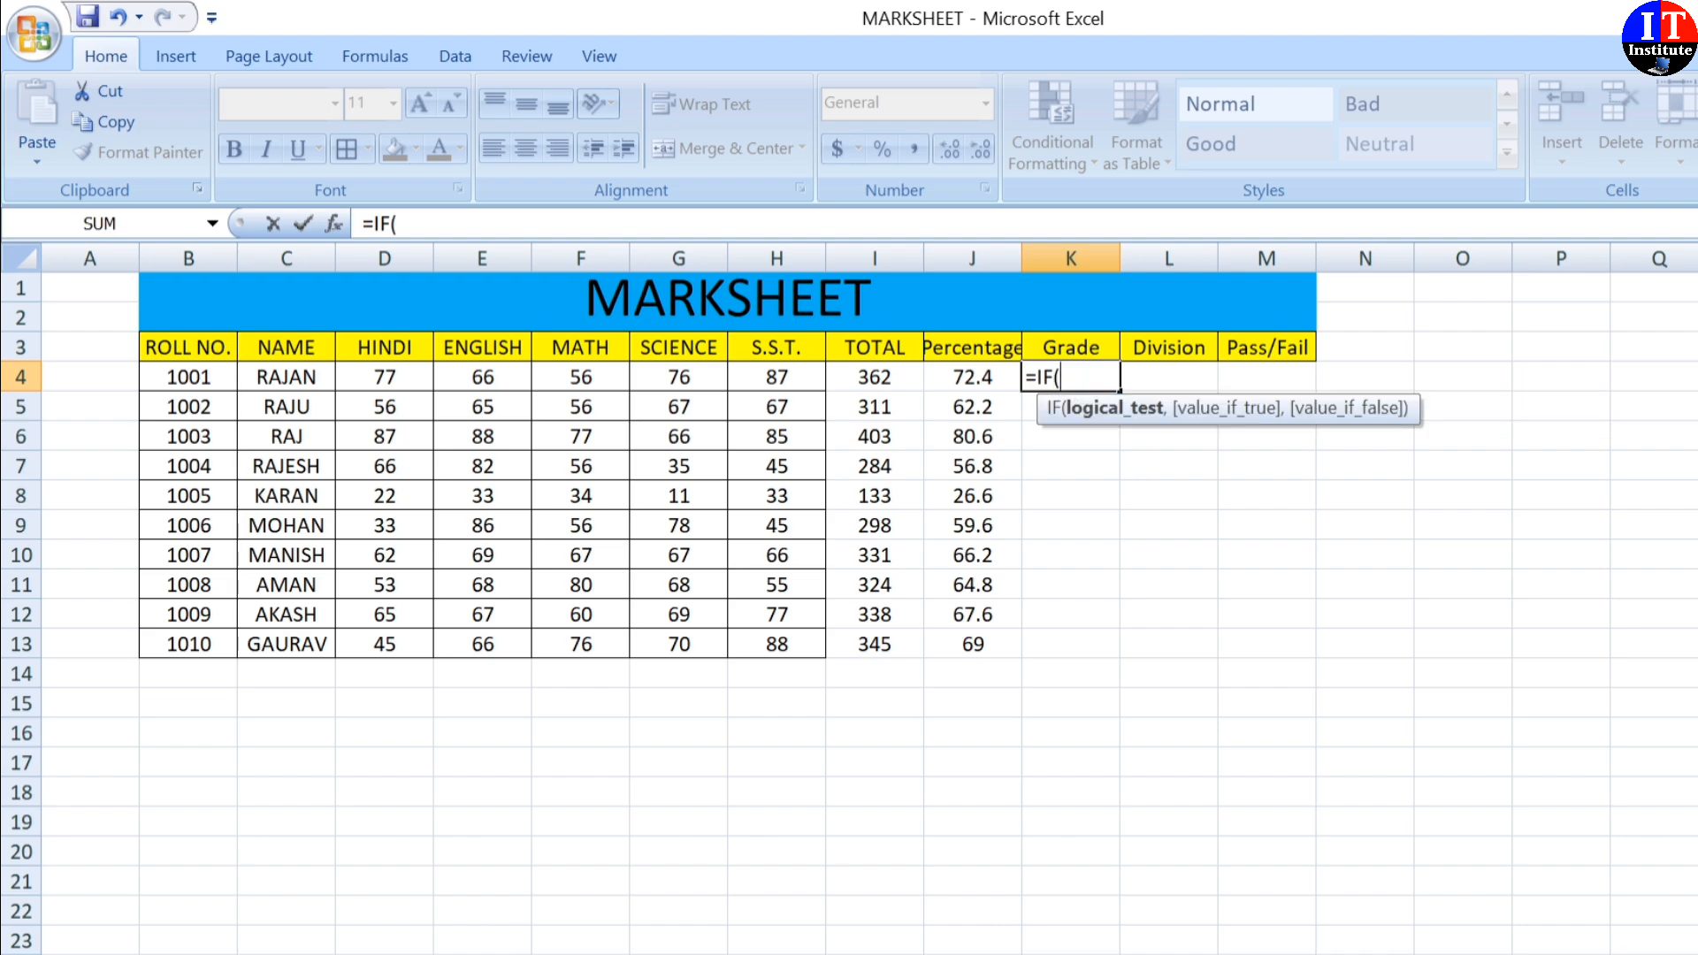
pyautogui.click(972, 378)
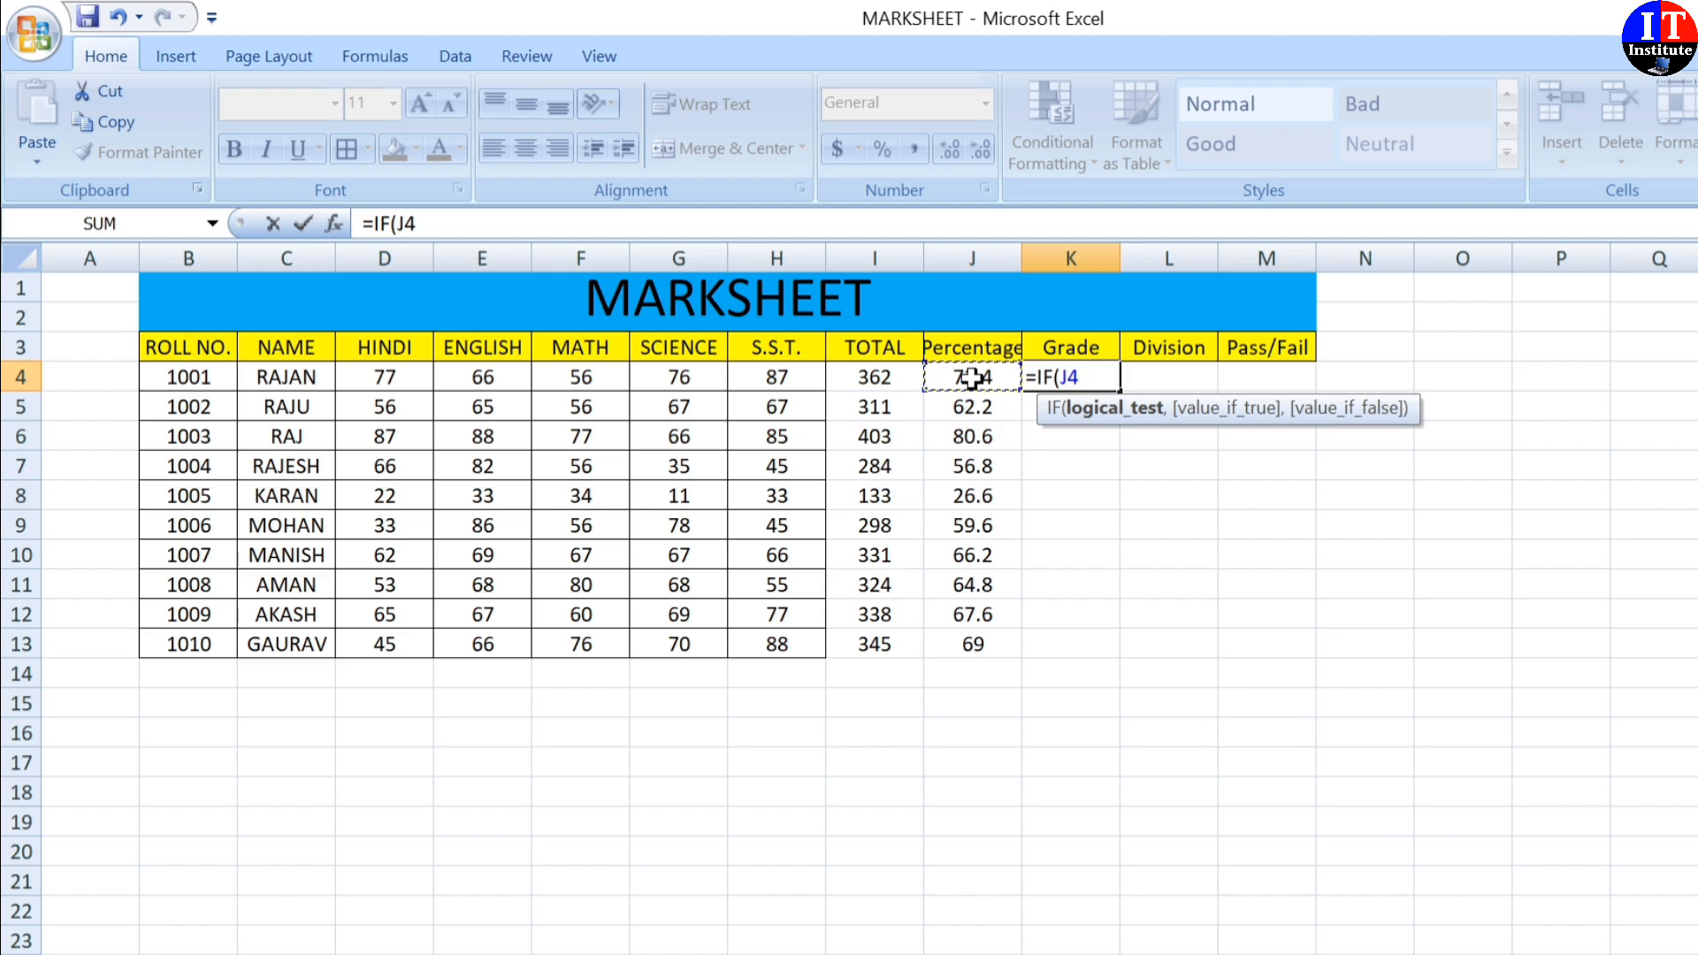
pyautogui.write('>60')
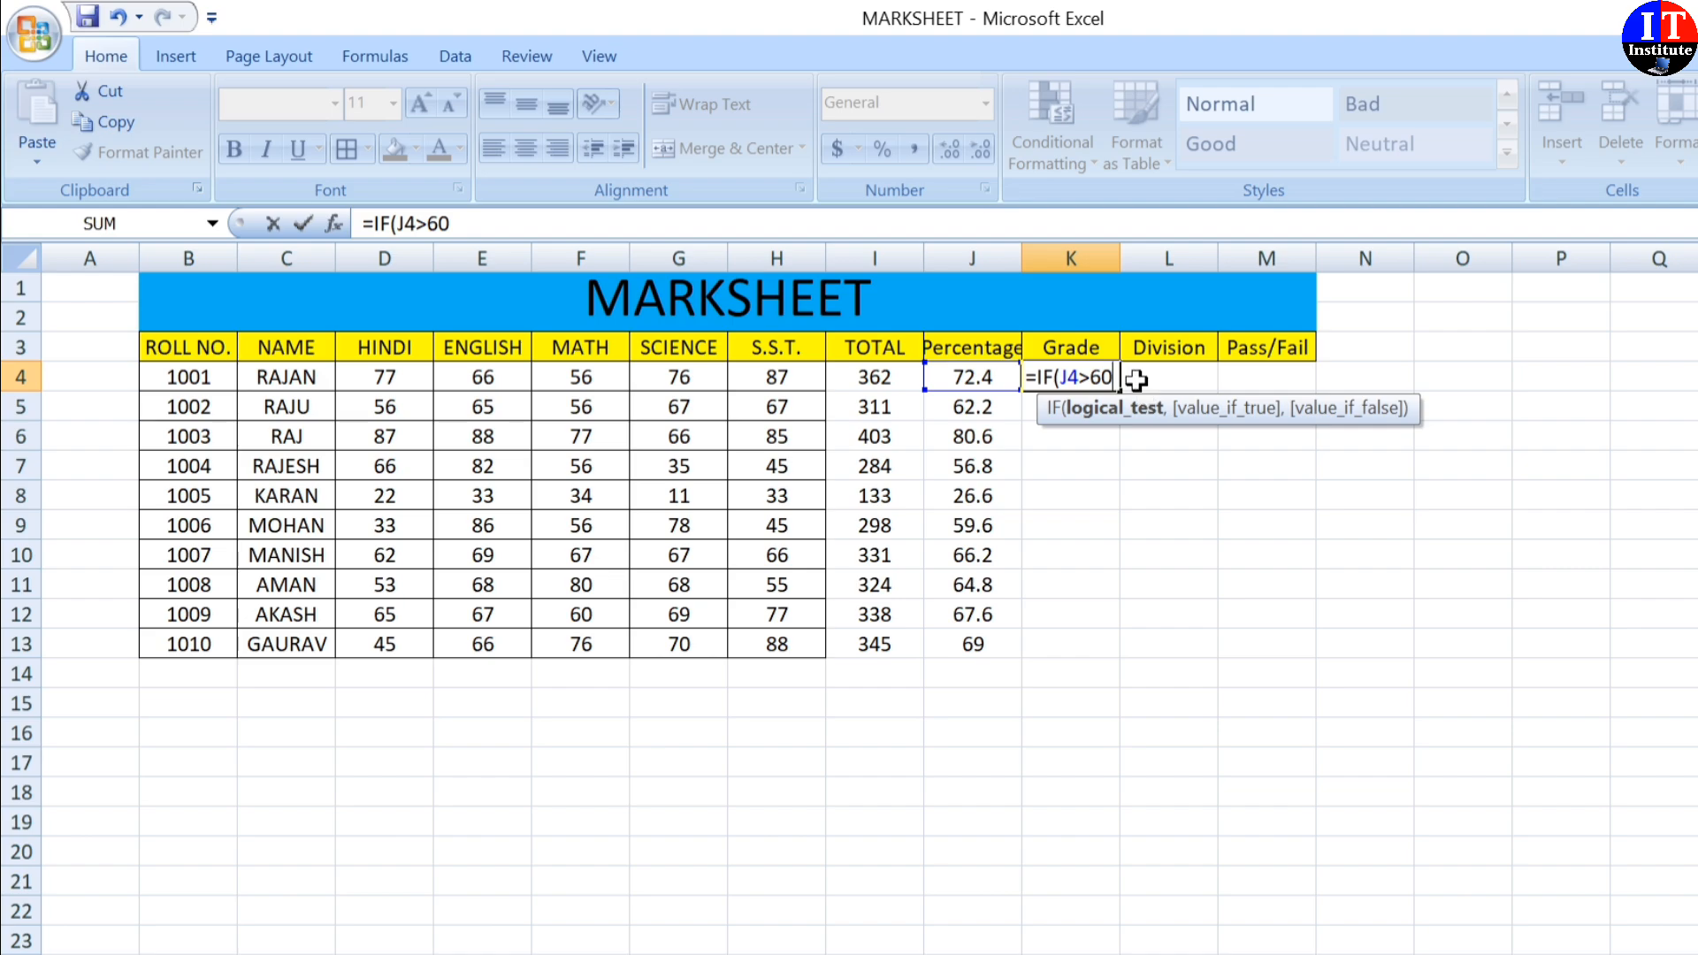
pyautogui.write(',')
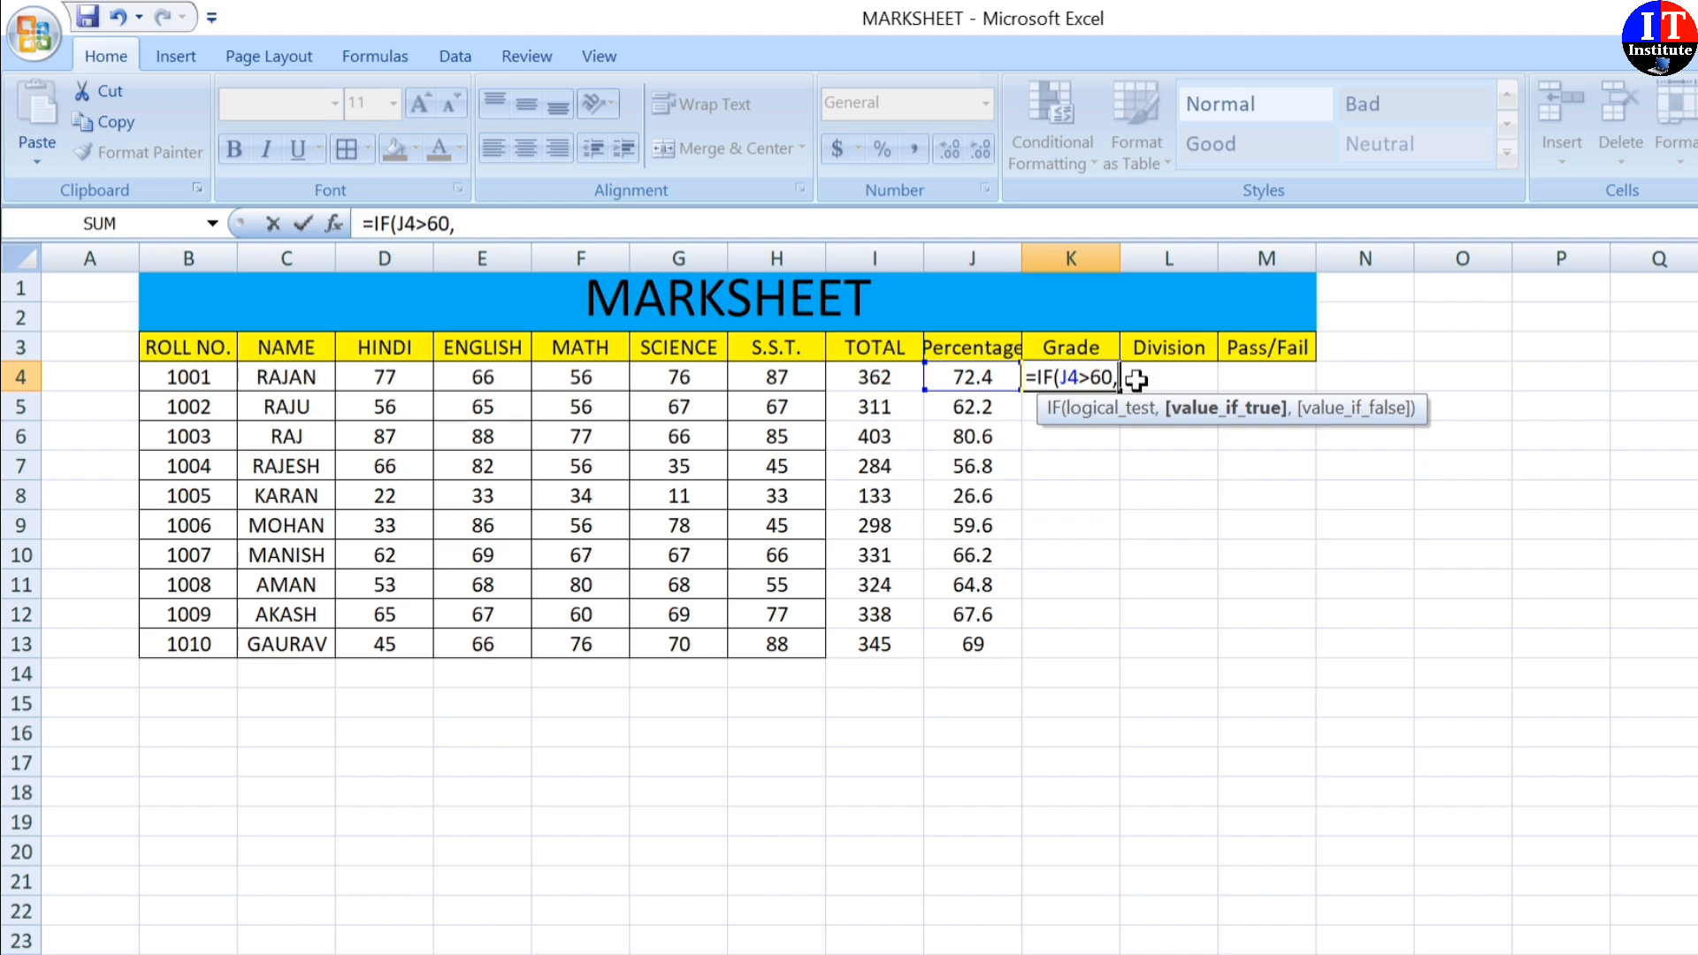
pyautogui.press('BackSpace')
pyautogui.press('BackSpace')
pyautogui.press('BackSpace')
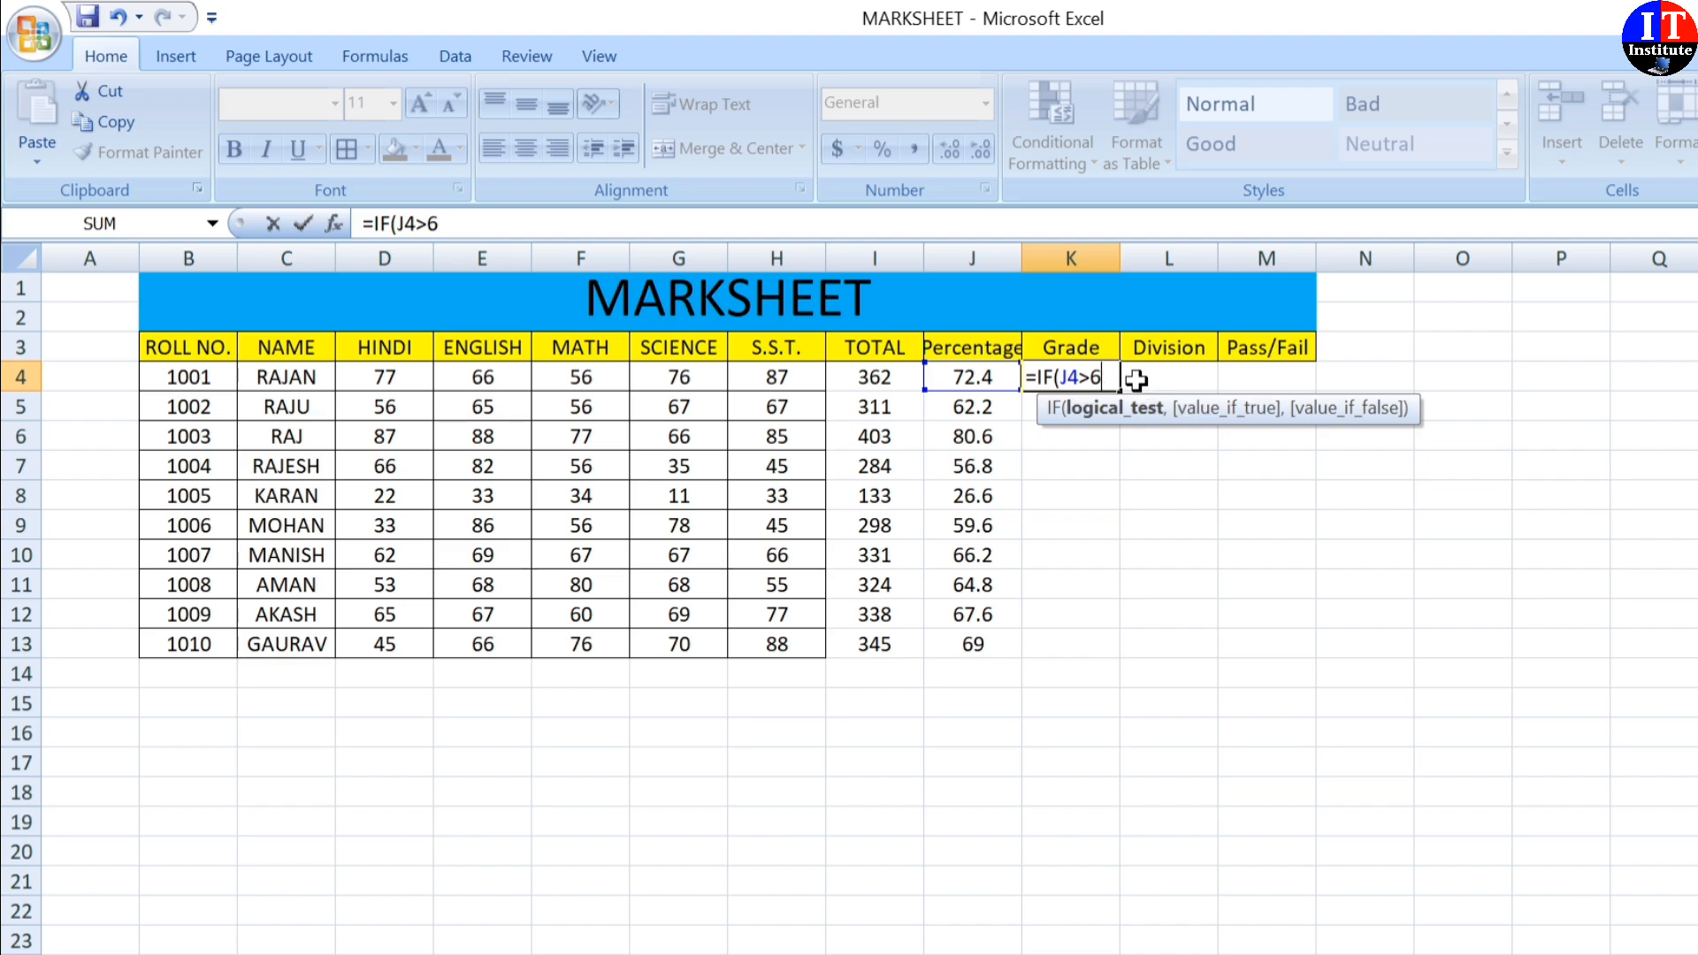
pyautogui.write('80')
pyautogui.write(',')
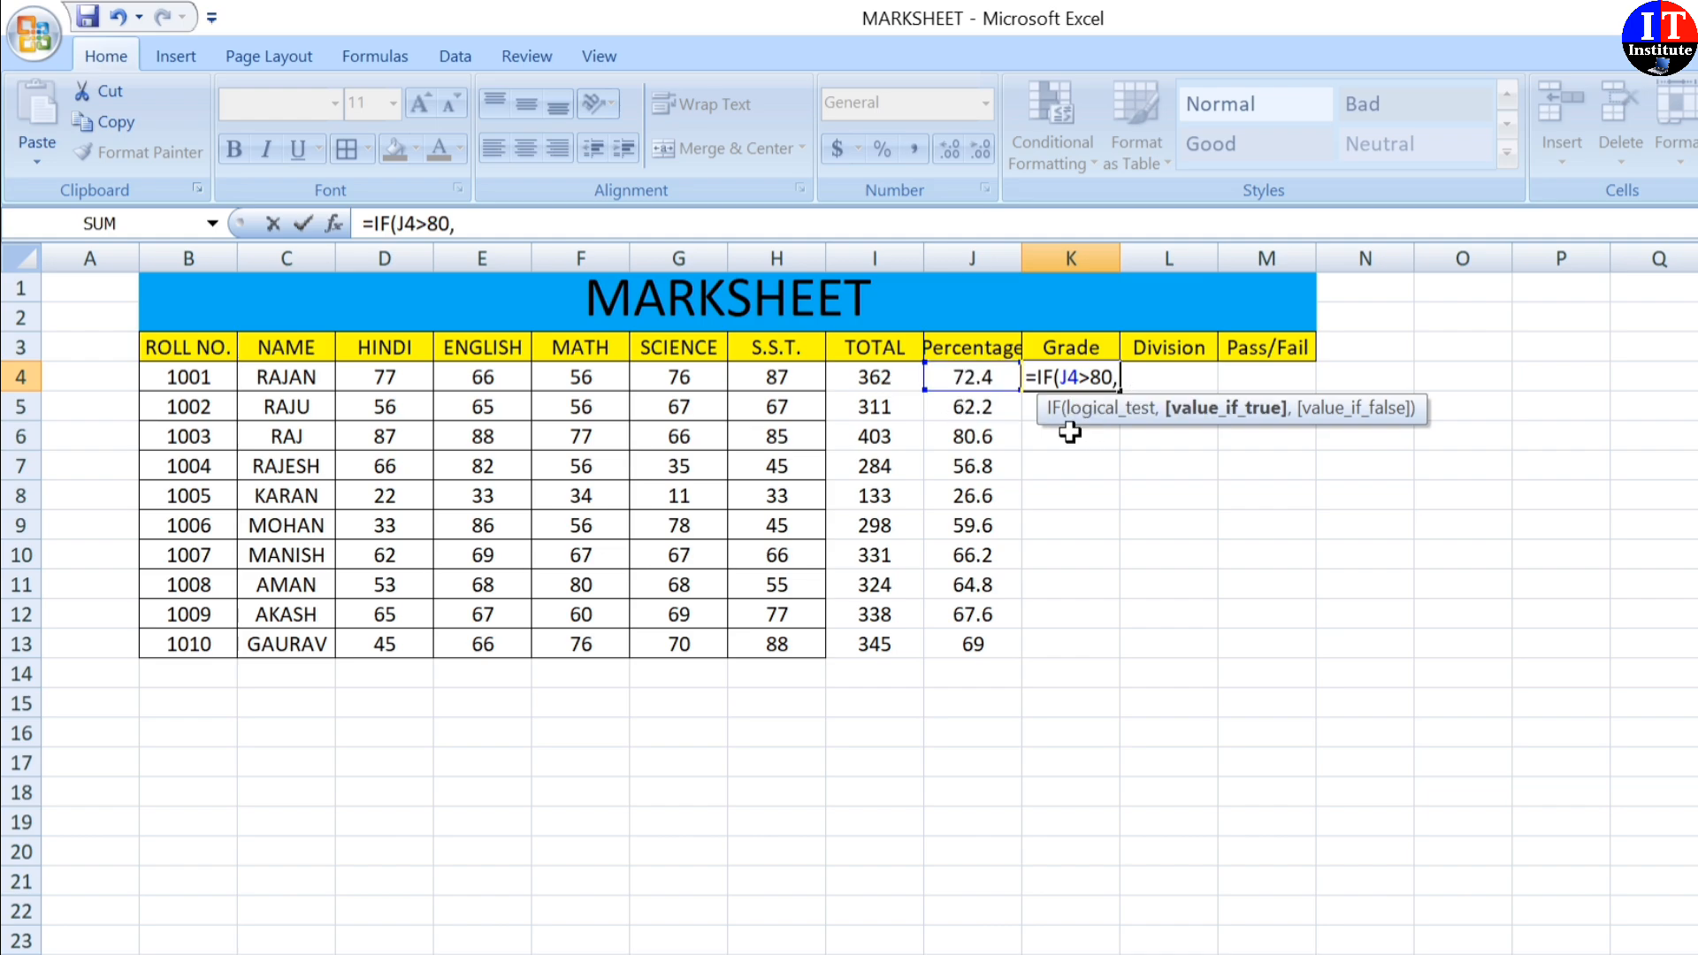
pyautogui.write('"A",')
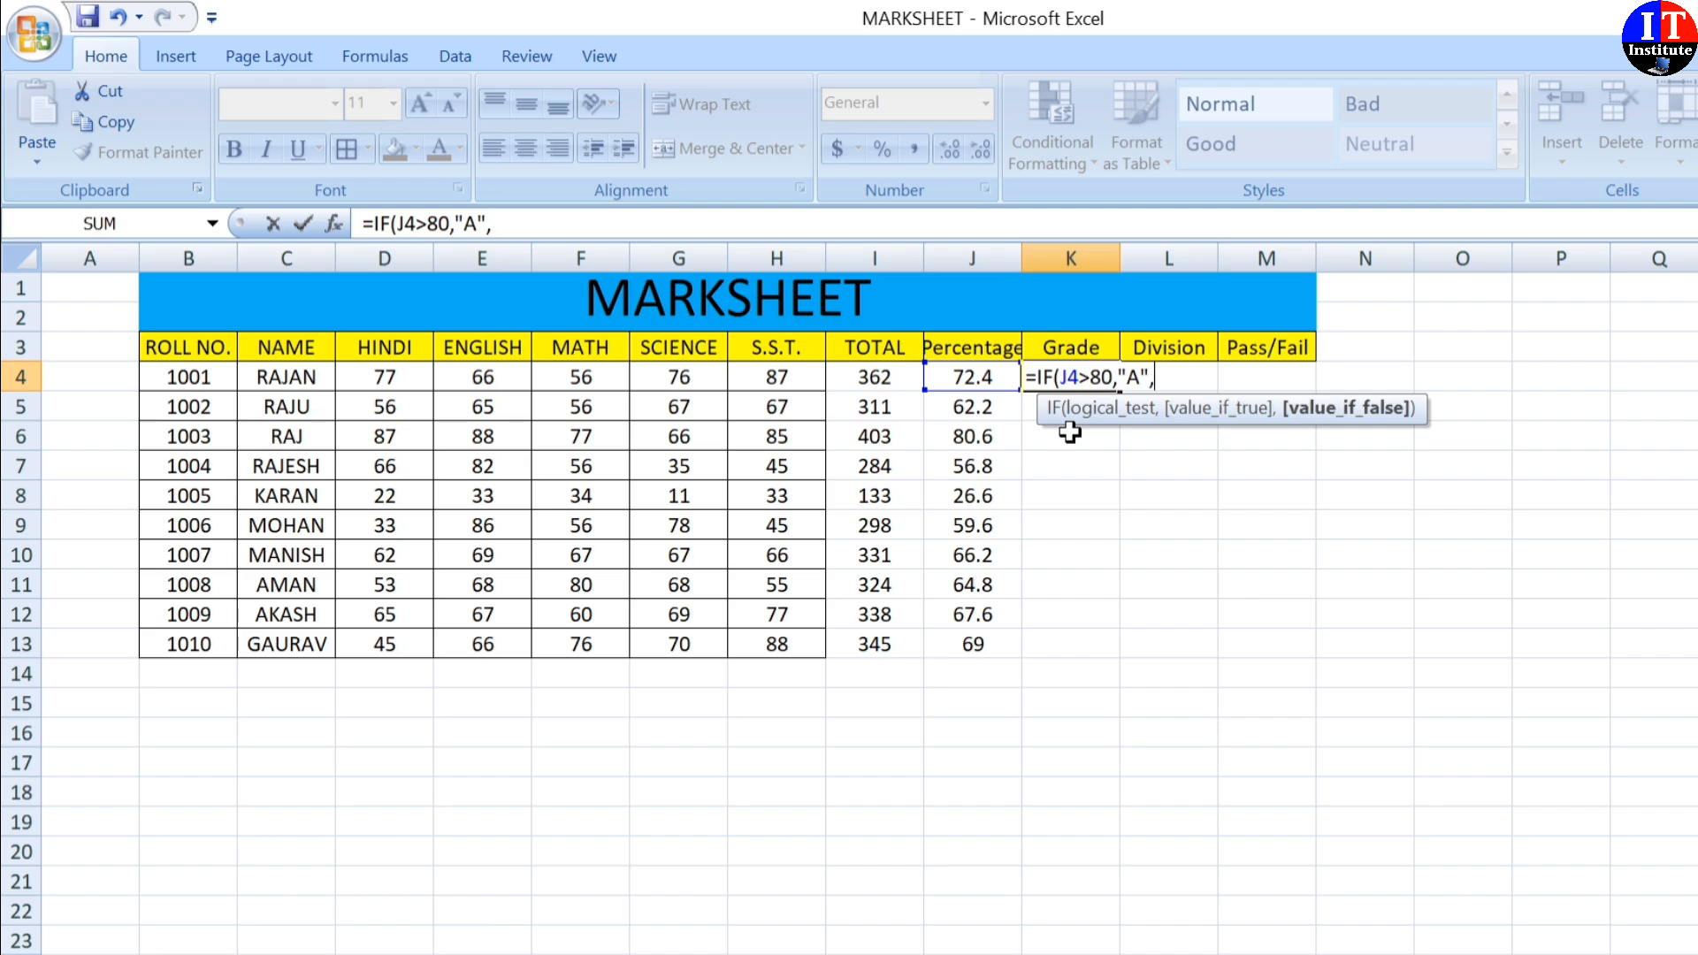
# Extend the K4 grade formula with the nested condition IF(J4>70,"B", for grade B.
pyautogui.write('IF')
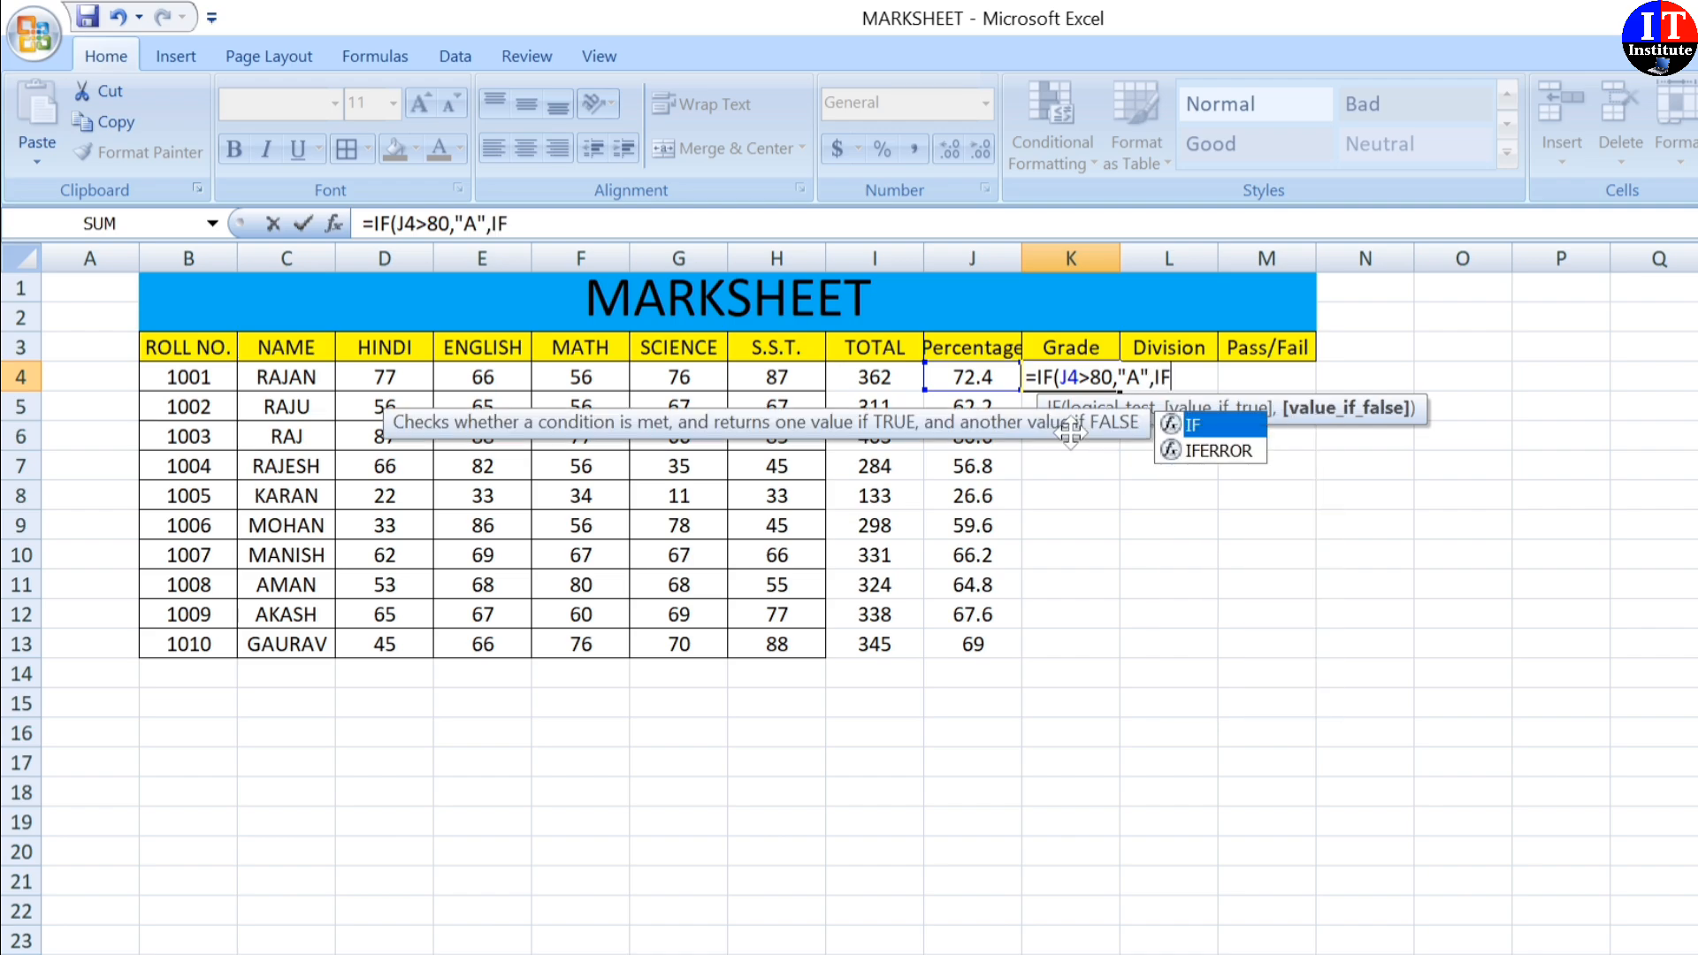
pyautogui.write('(')
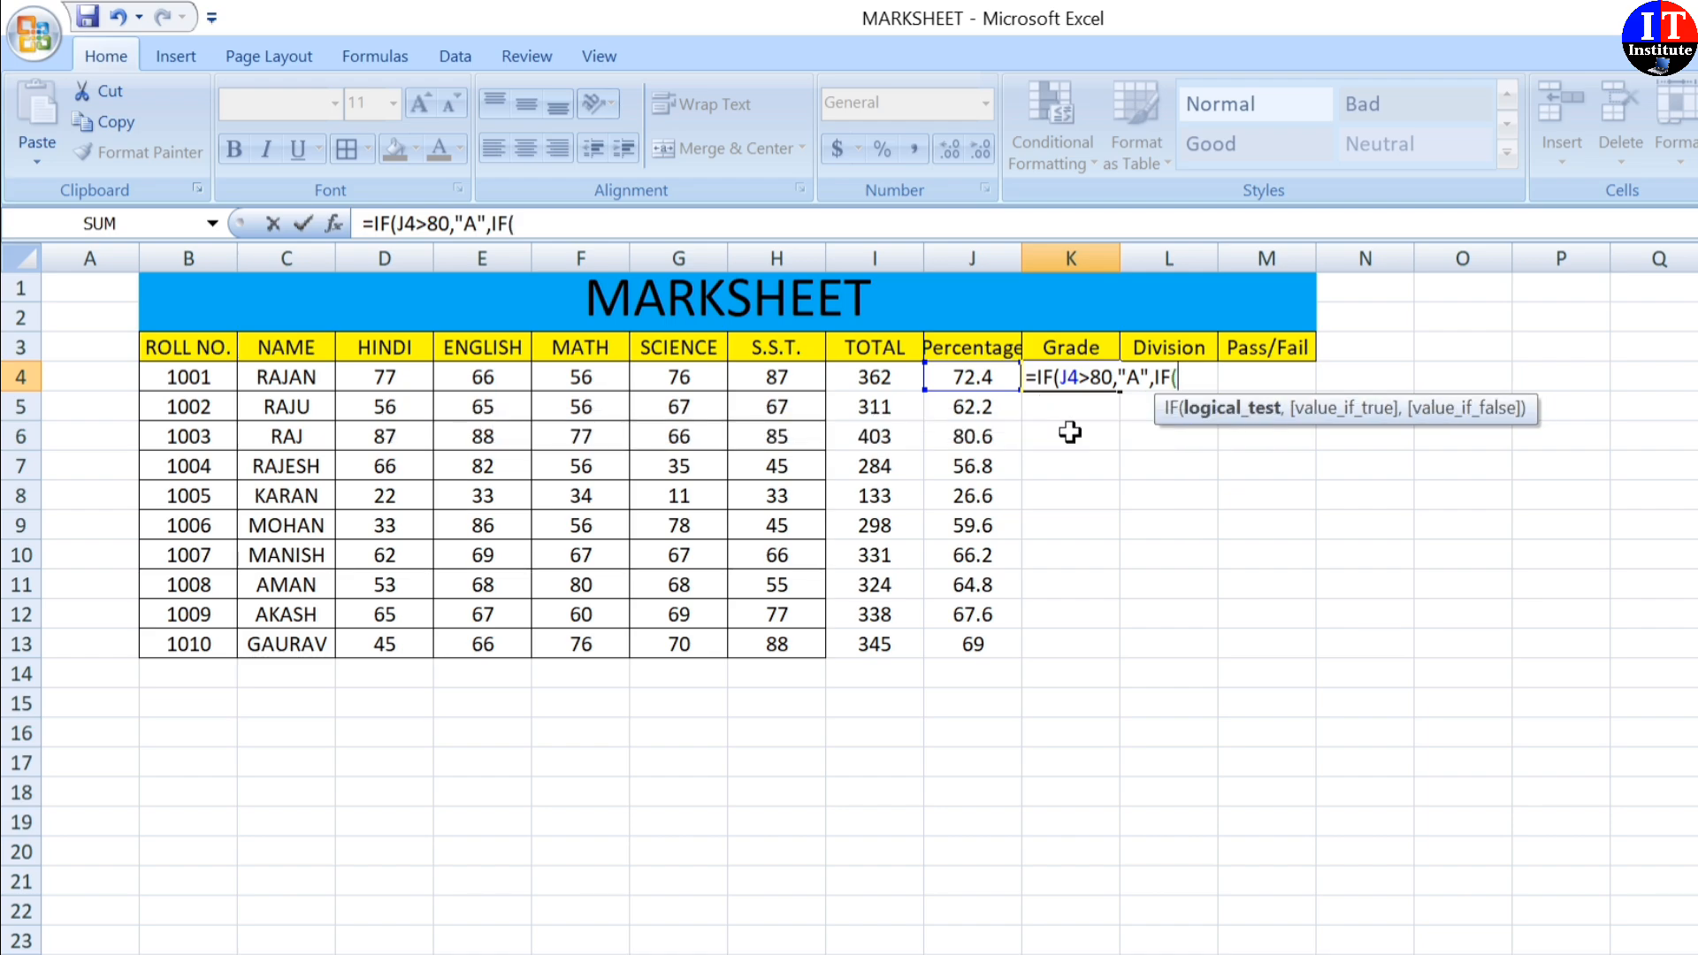
pyautogui.click(971, 379)
pyautogui.write('>')
pyautogui.write(',"')
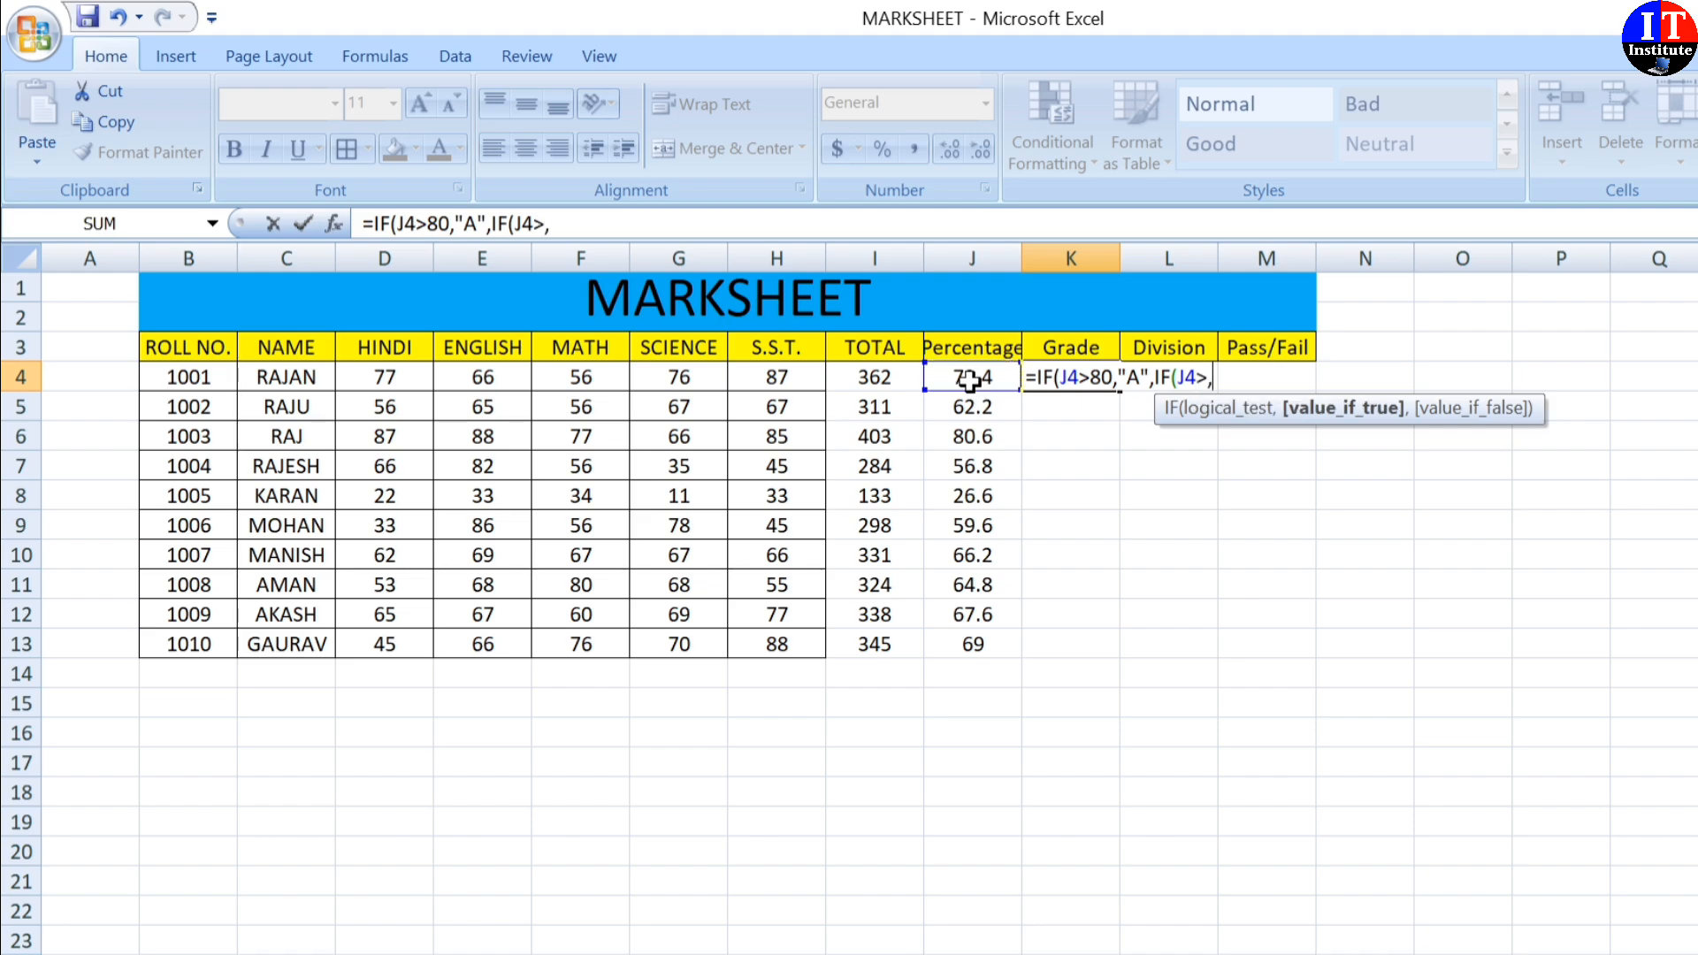
pyautogui.press('BackSpace')
pyautogui.press('BackSpace')
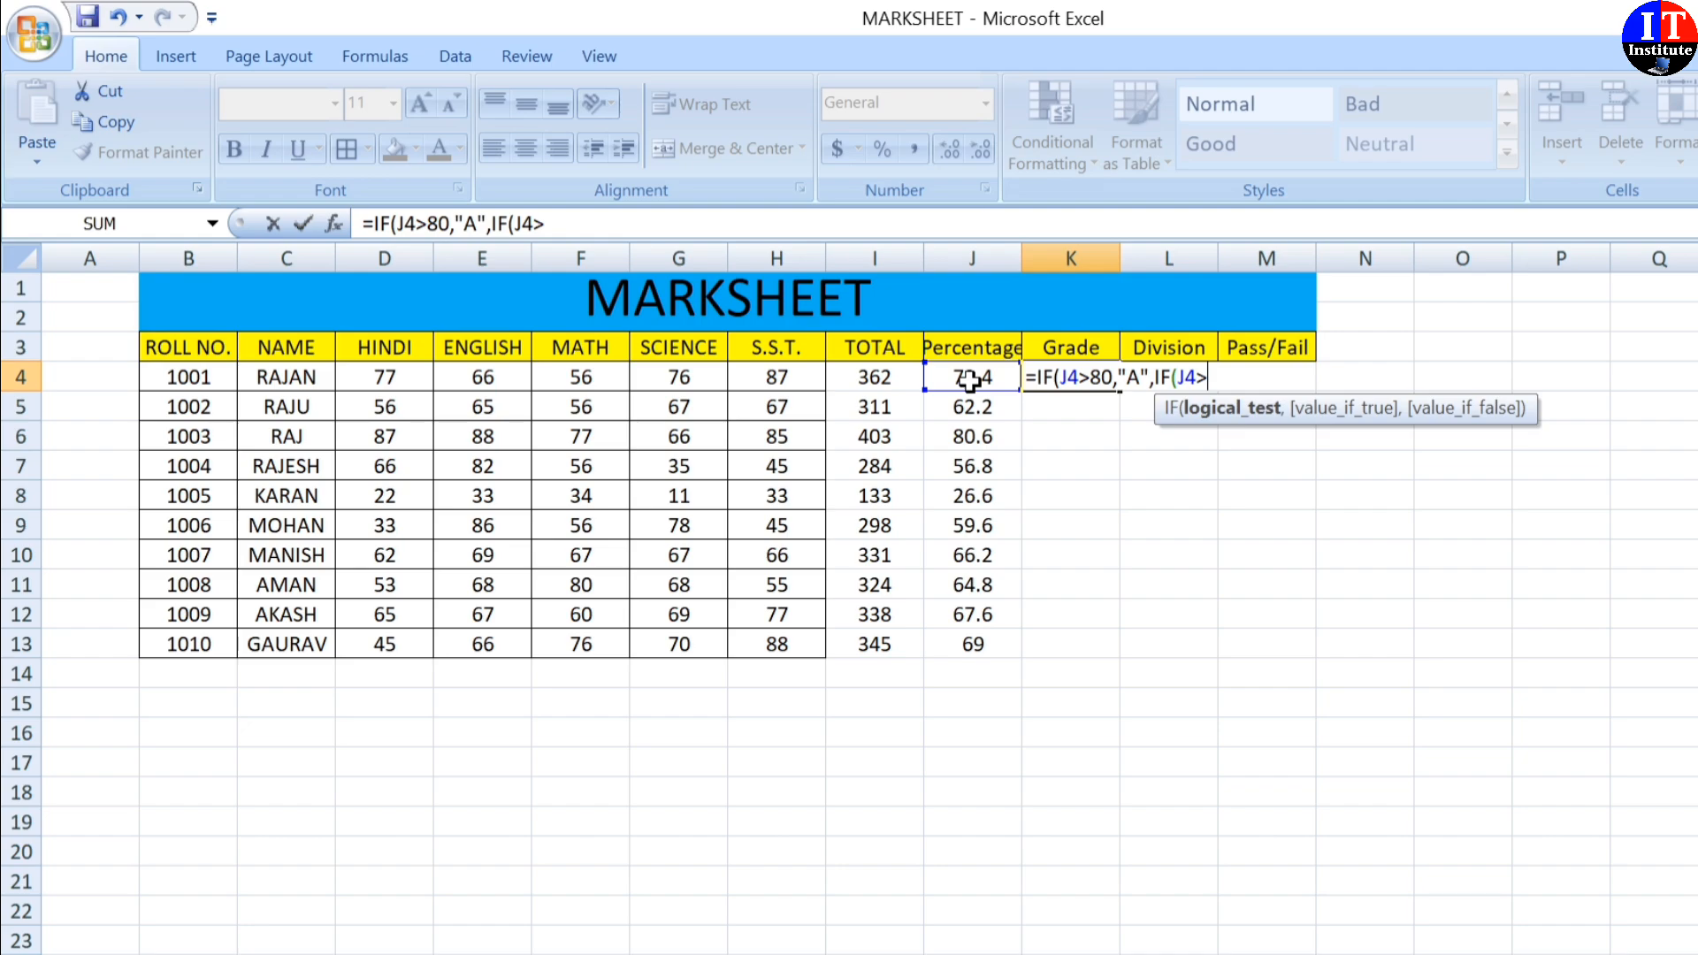
pyautogui.write('70')
pyautogui.write(',"B')
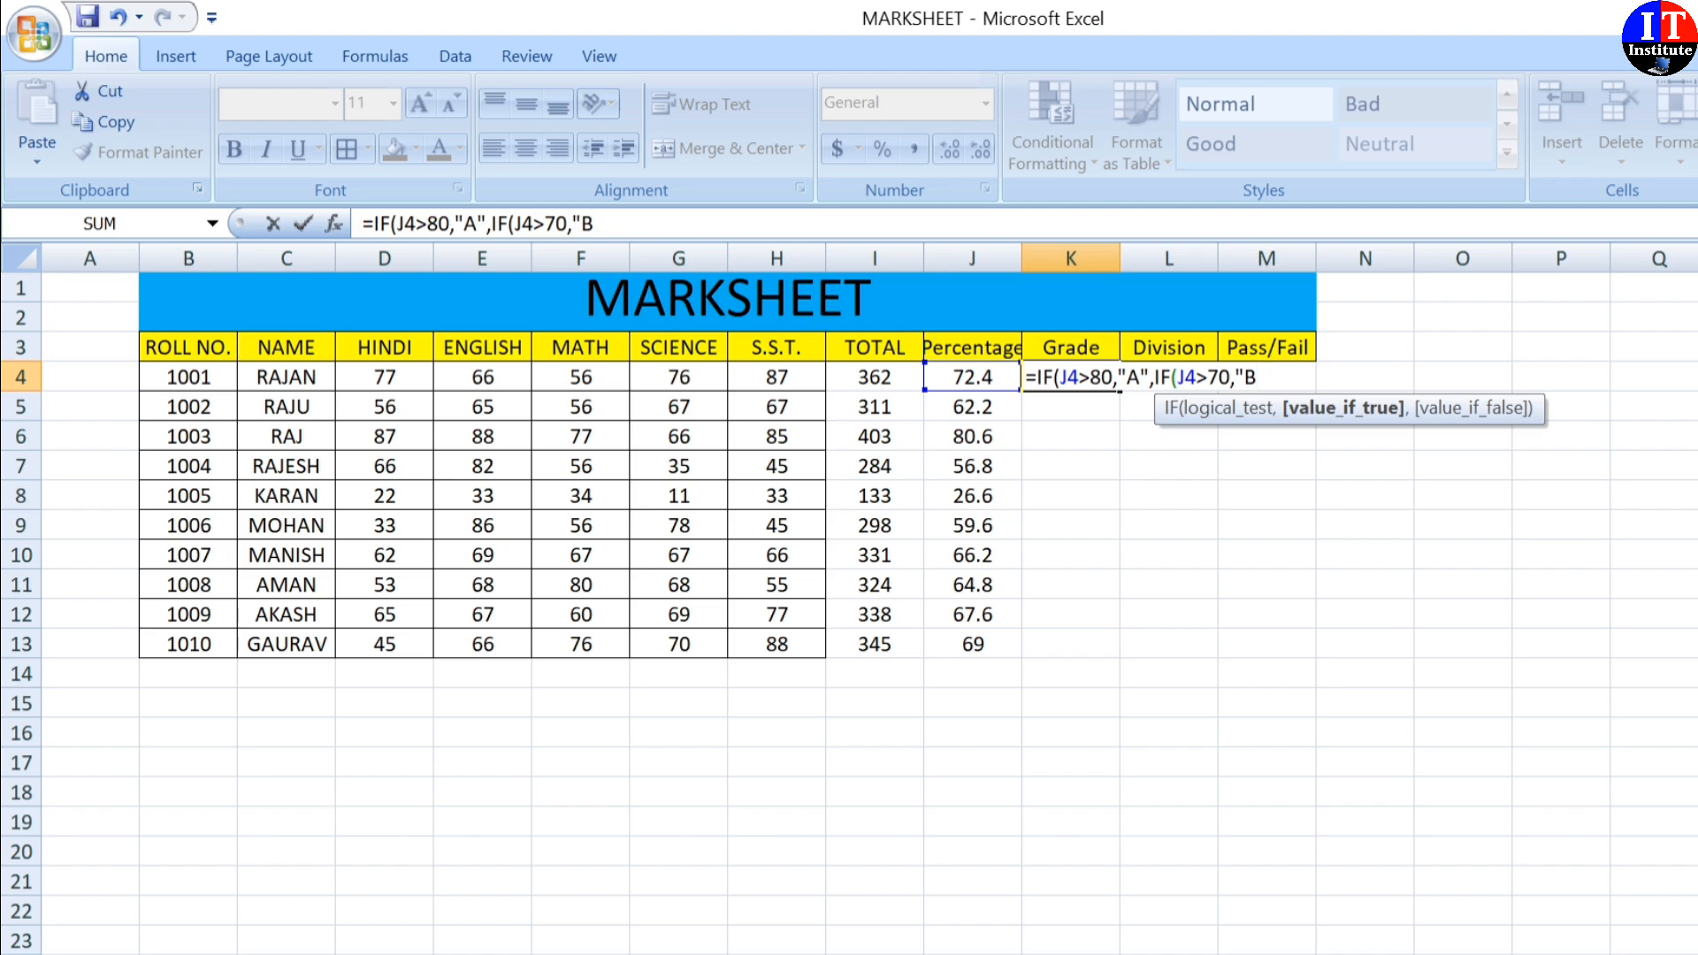
pyautogui.write('",')
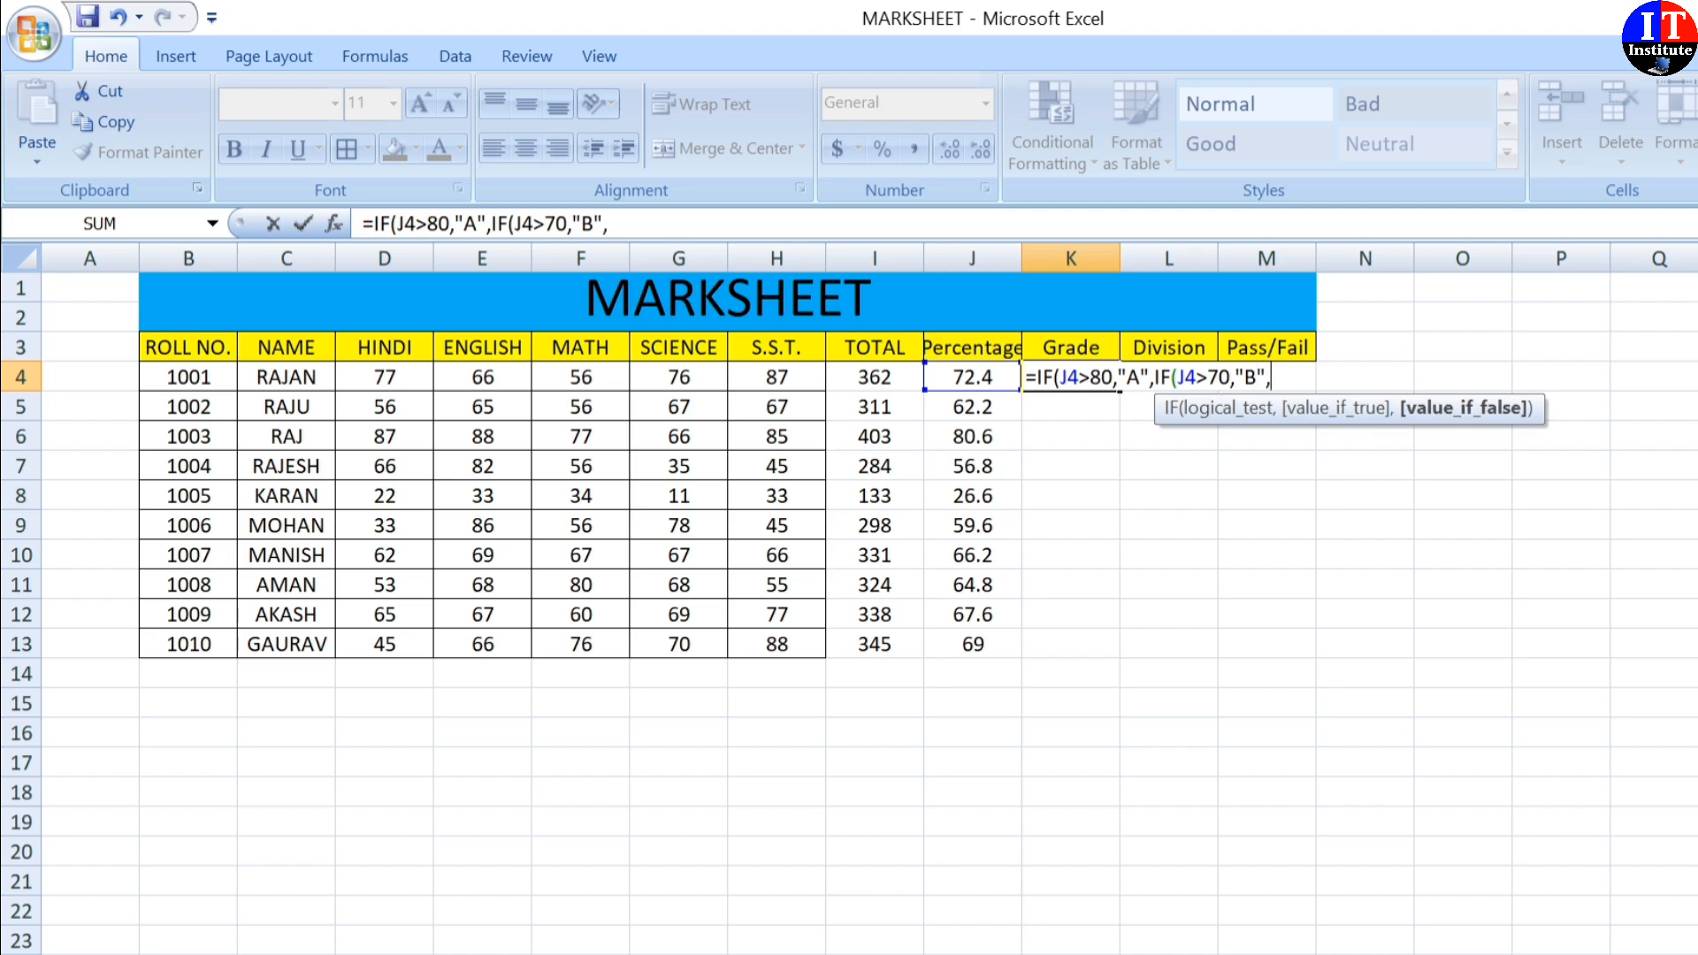
# Add a third nested condition IF(J4>50,"C", to the K4 grade formula for grade C.
pyautogui.write('IF')
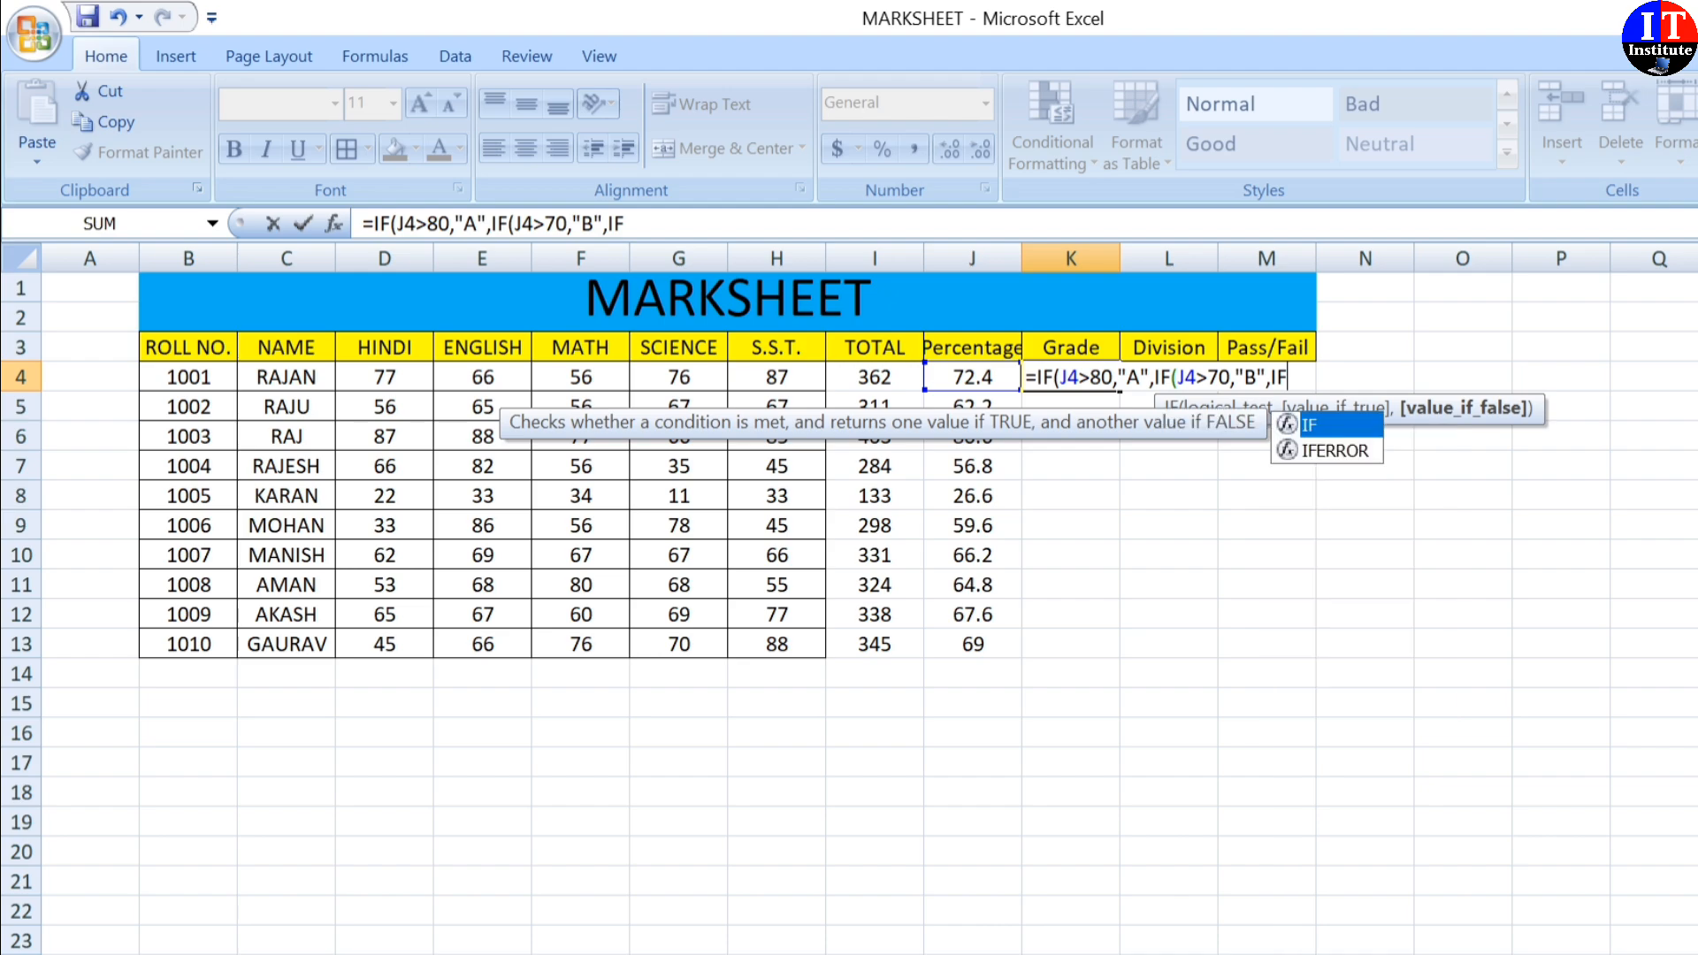
pyautogui.write('(')
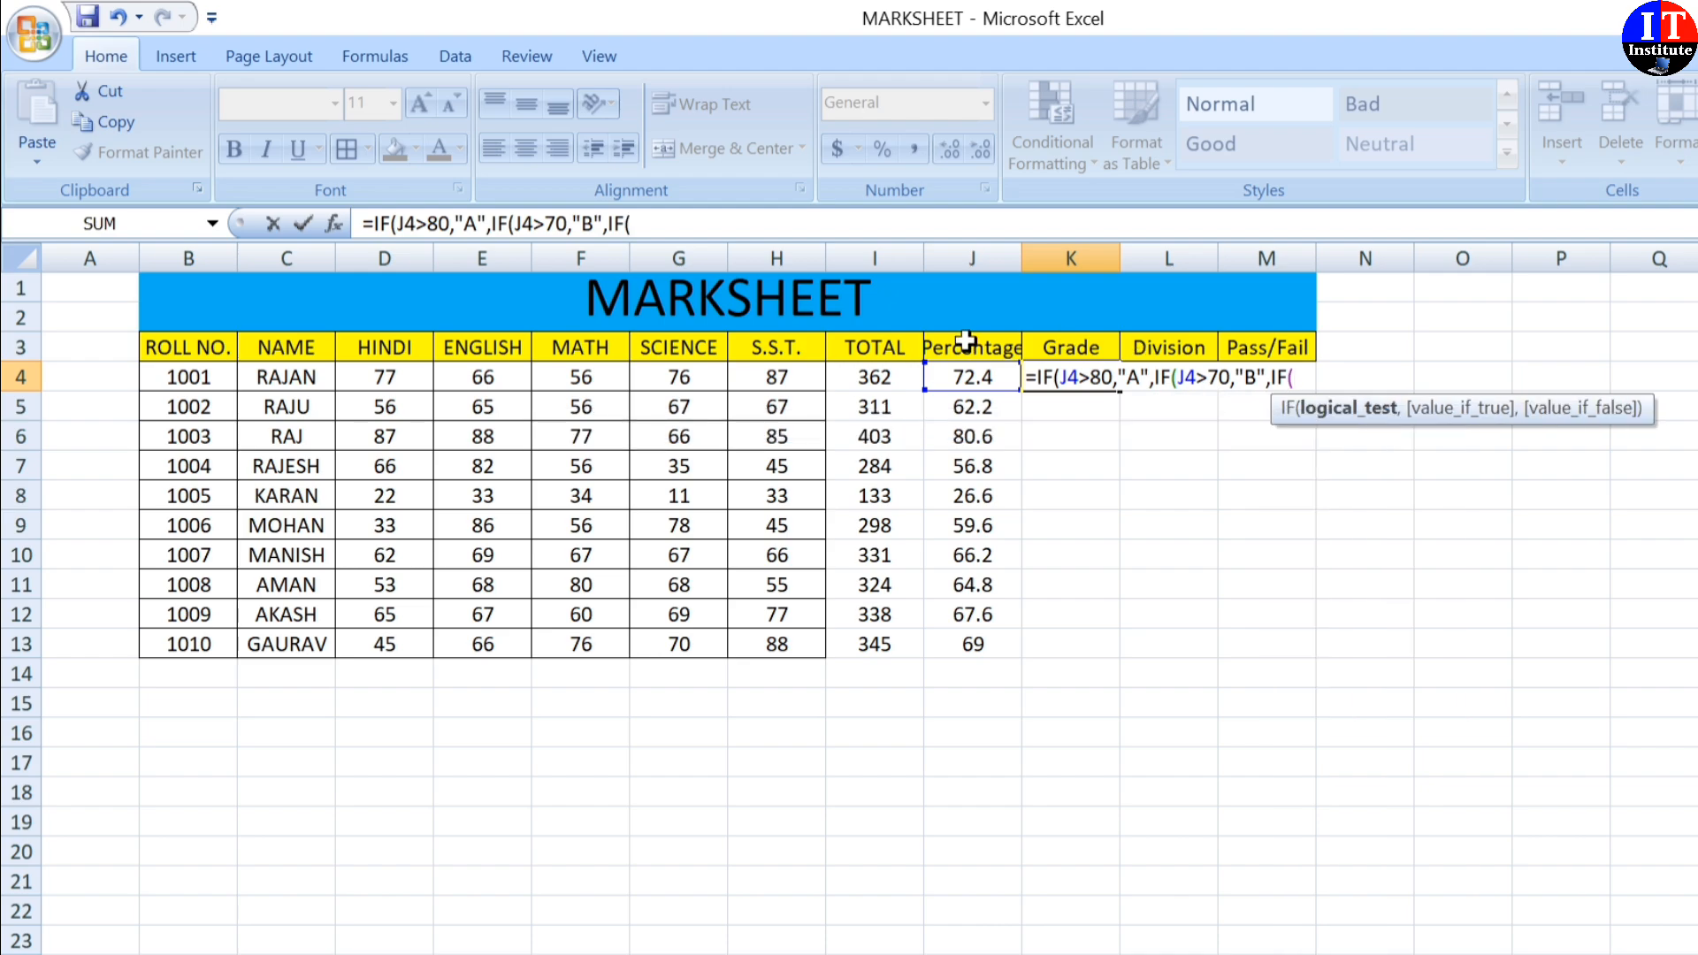
pyautogui.click(966, 379)
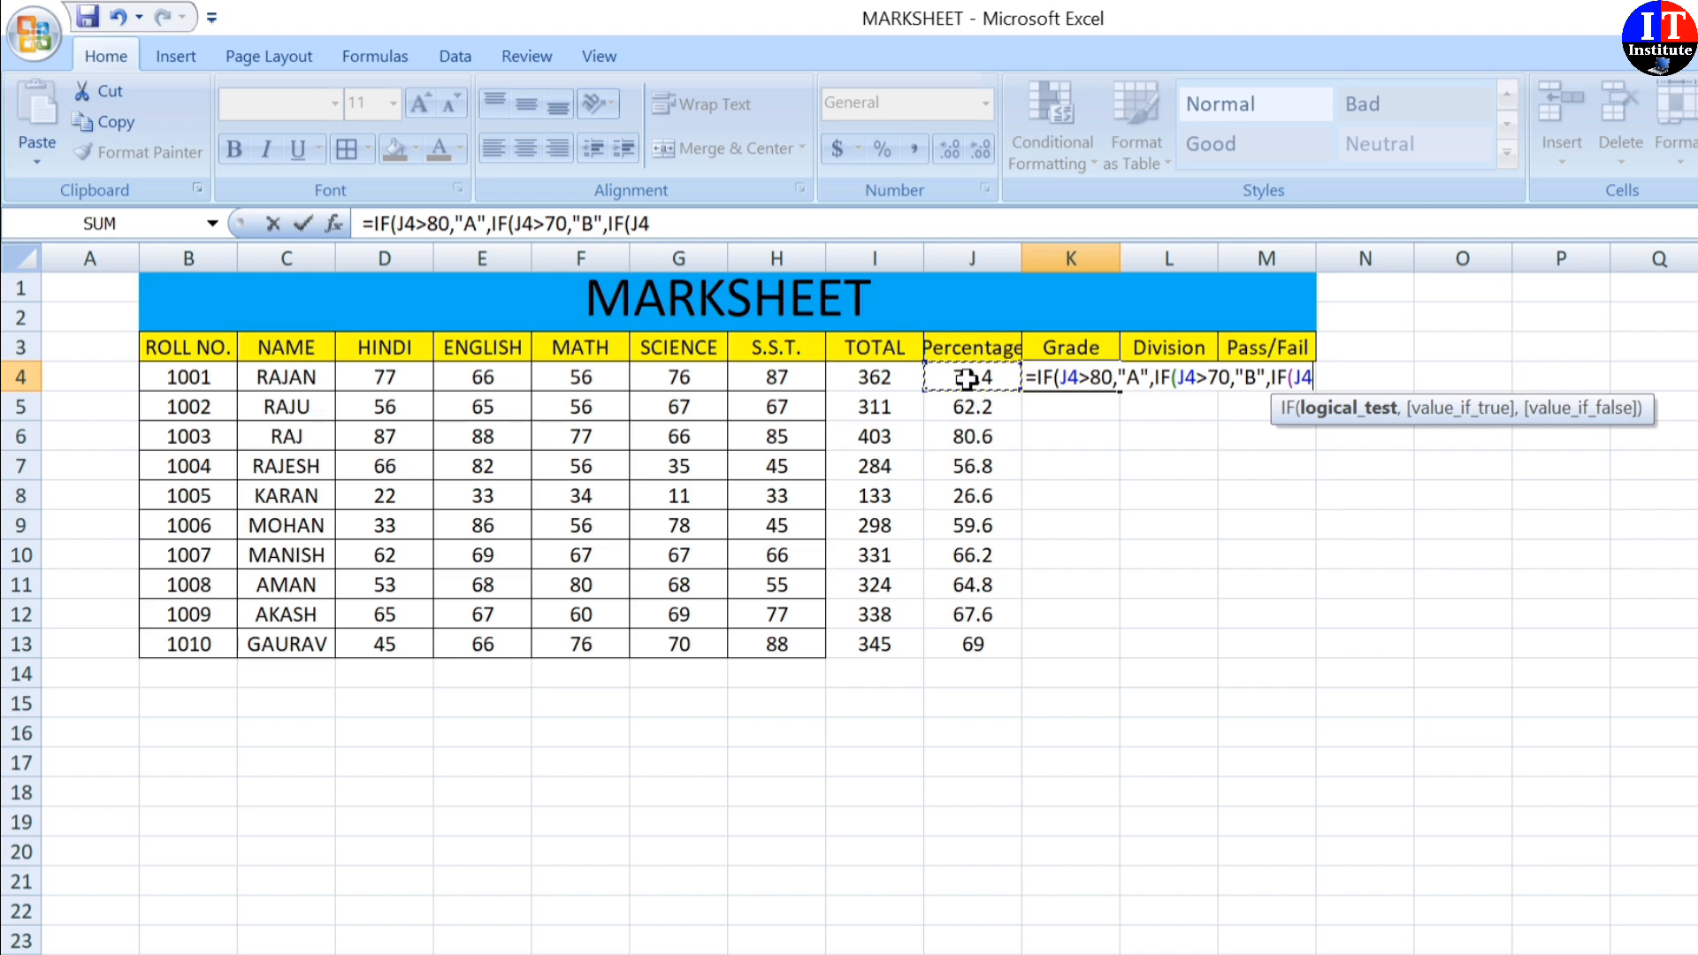
pyautogui.write('>50')
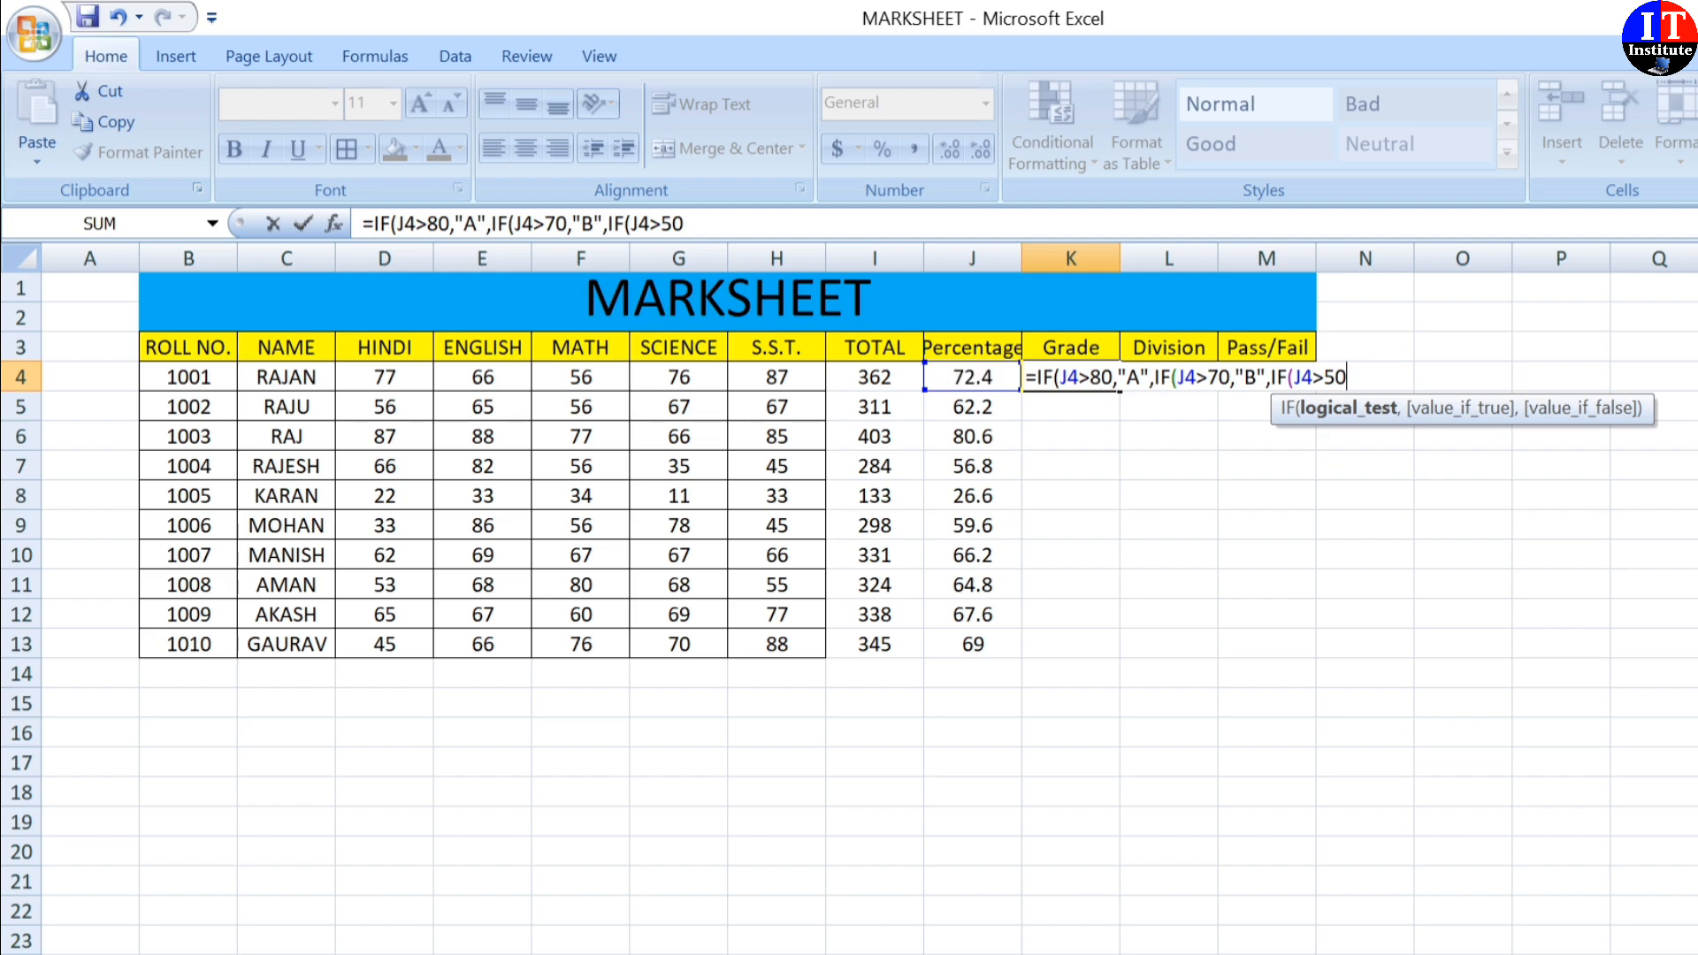
pyautogui.write(',')
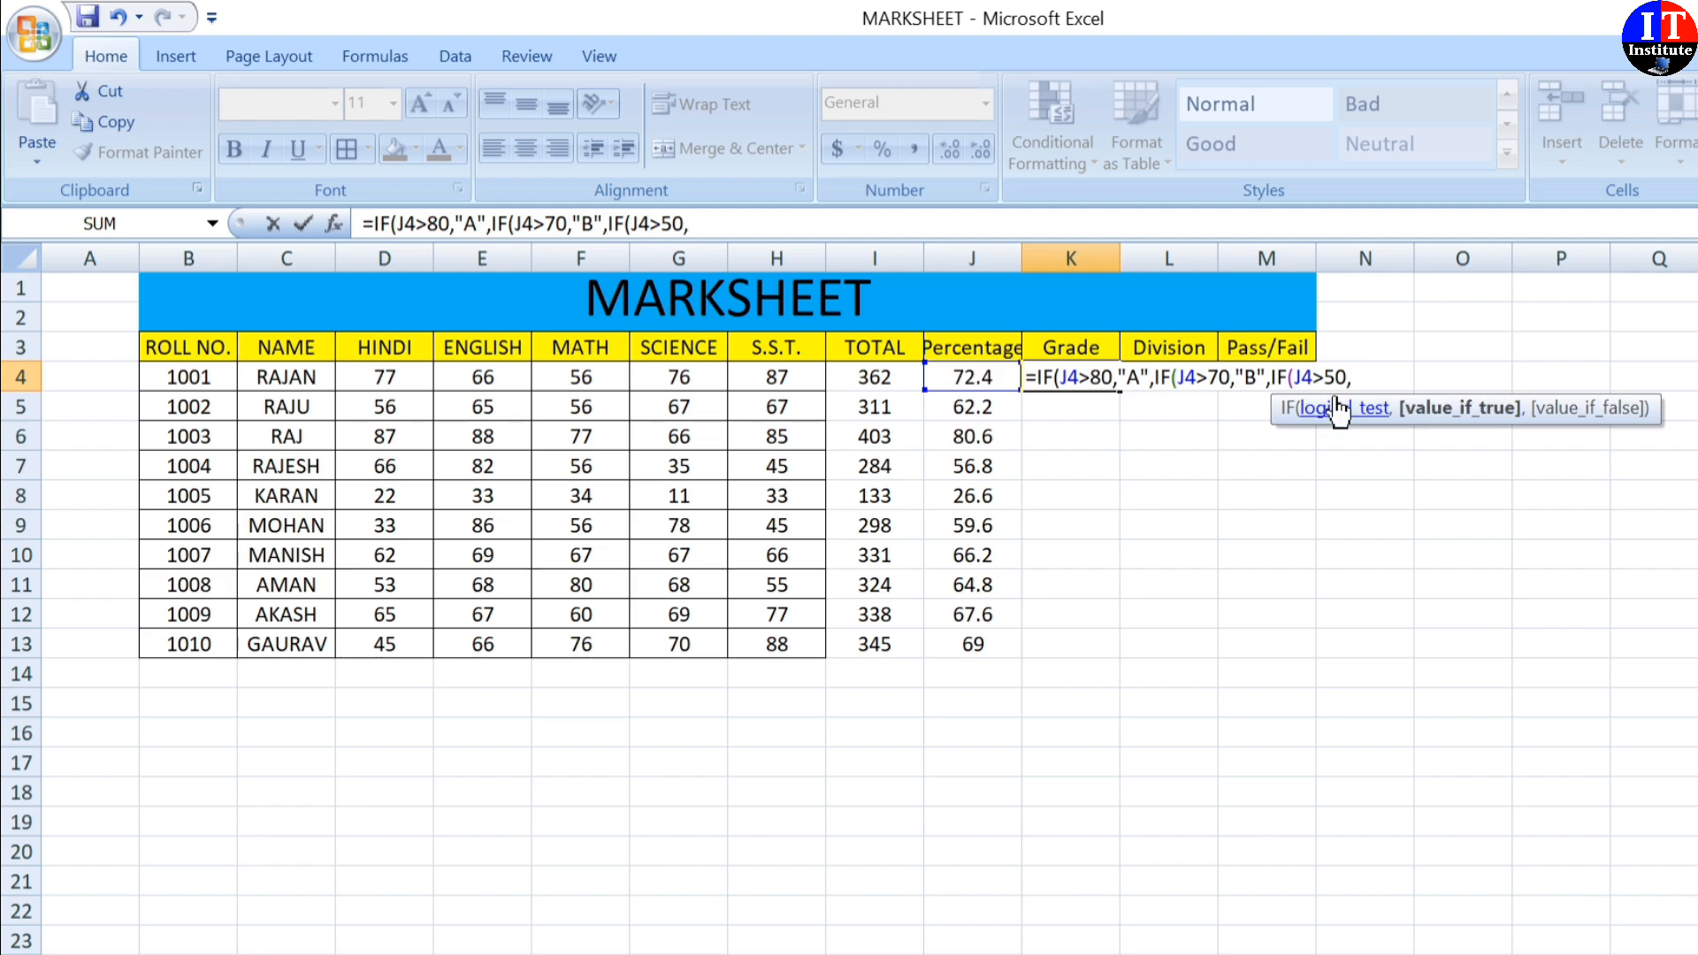
pyautogui.write('"C",')
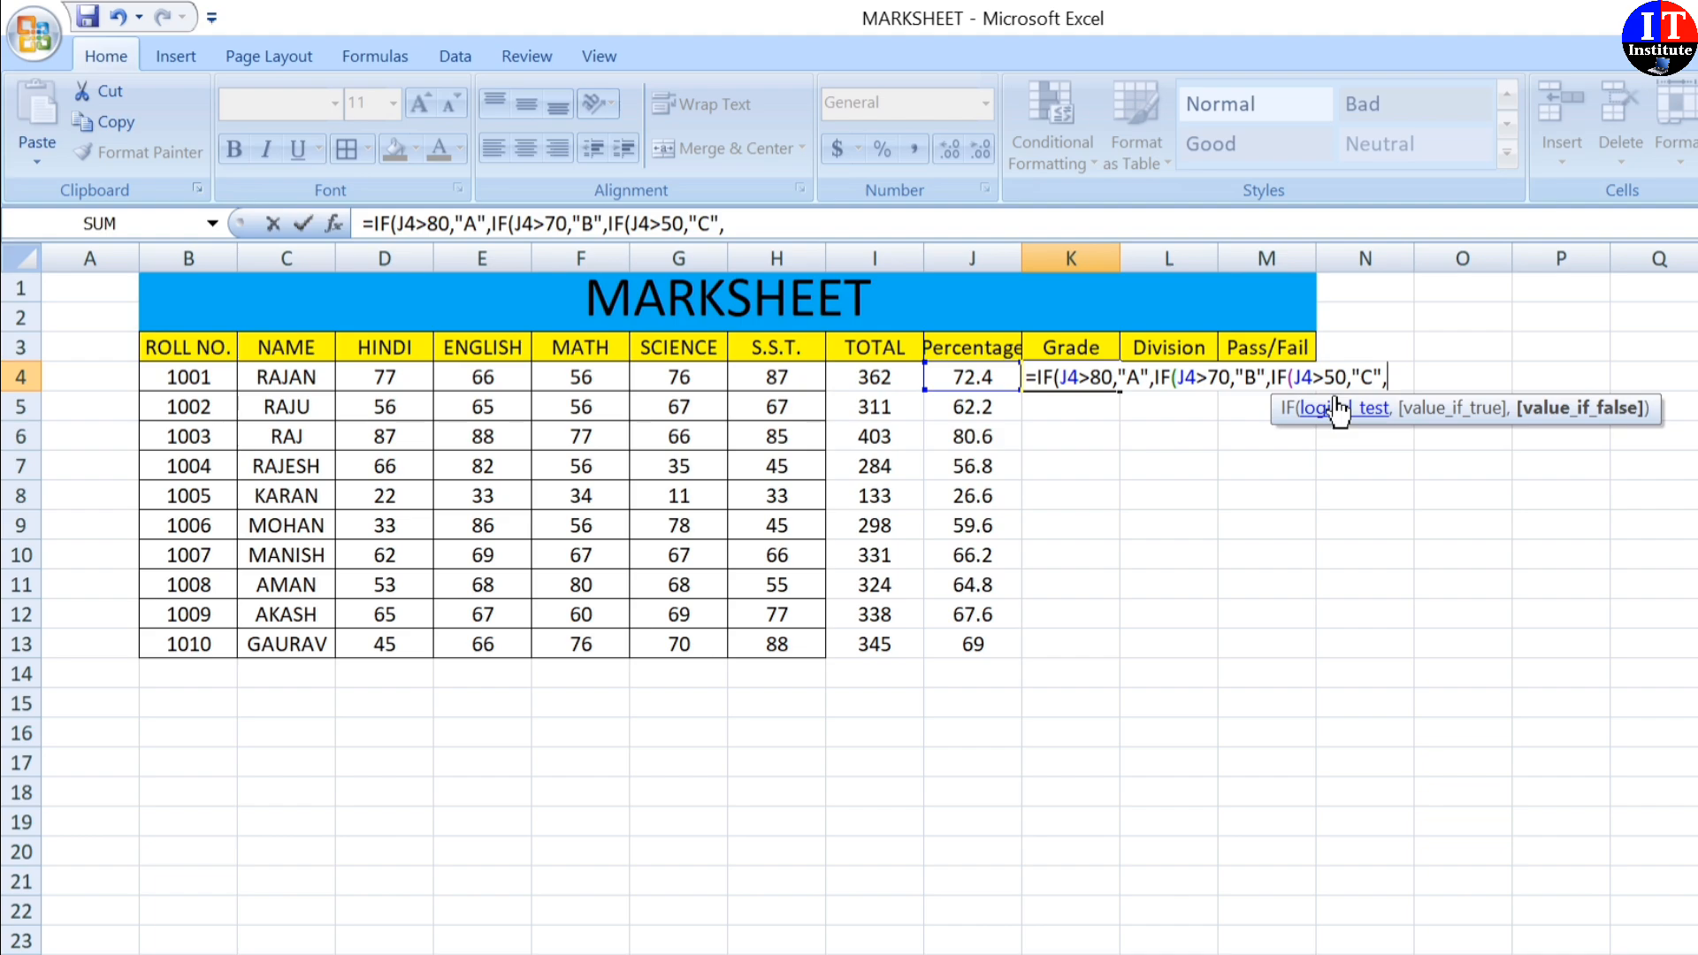
# Add a fourth nested condition IF(J4>40,"D", to the K4 grade formula for grade D.
pyautogui.write('IF')
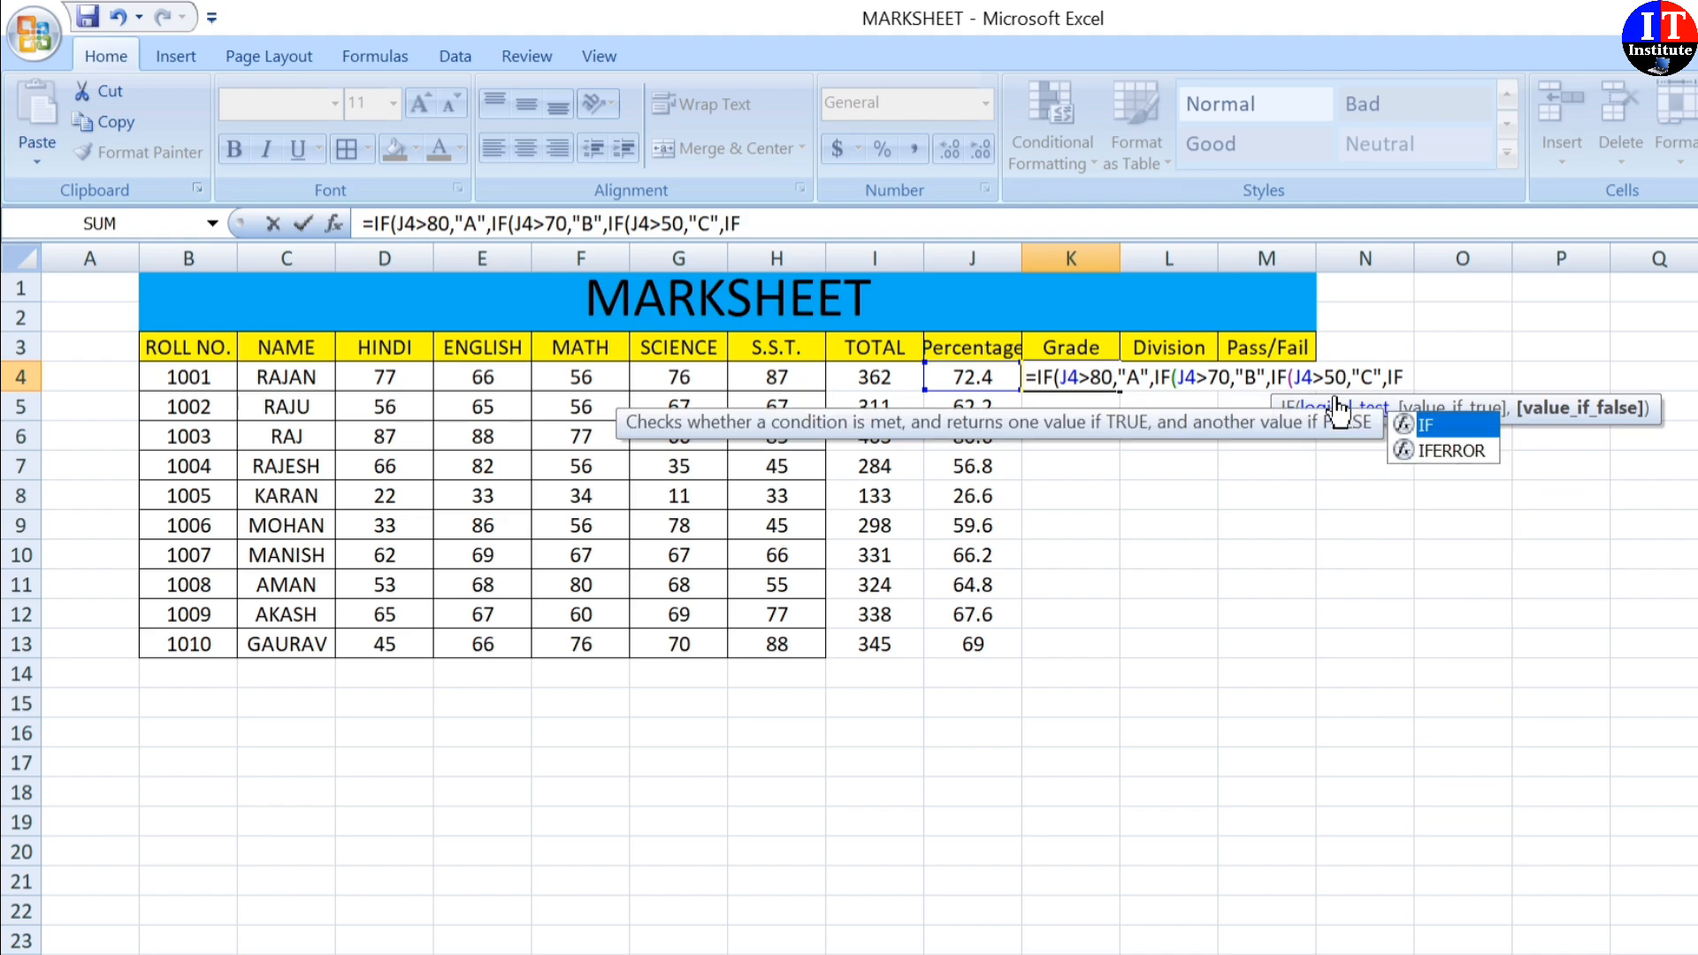
pyautogui.write('(')
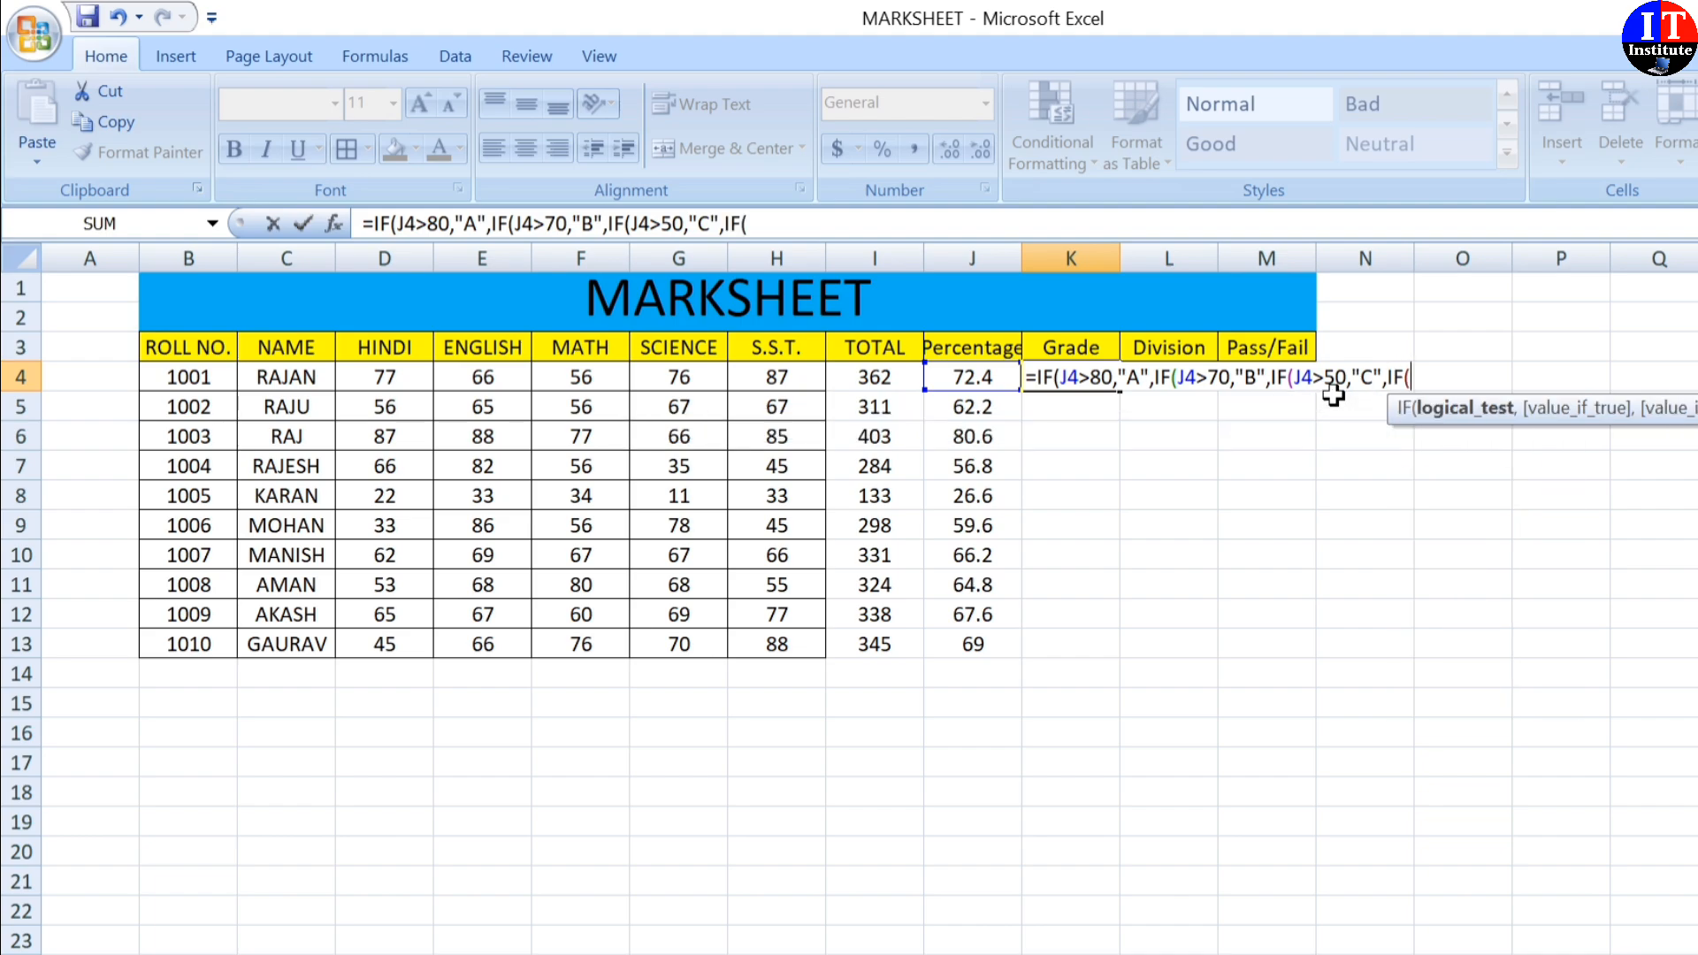
pyautogui.click(970, 378)
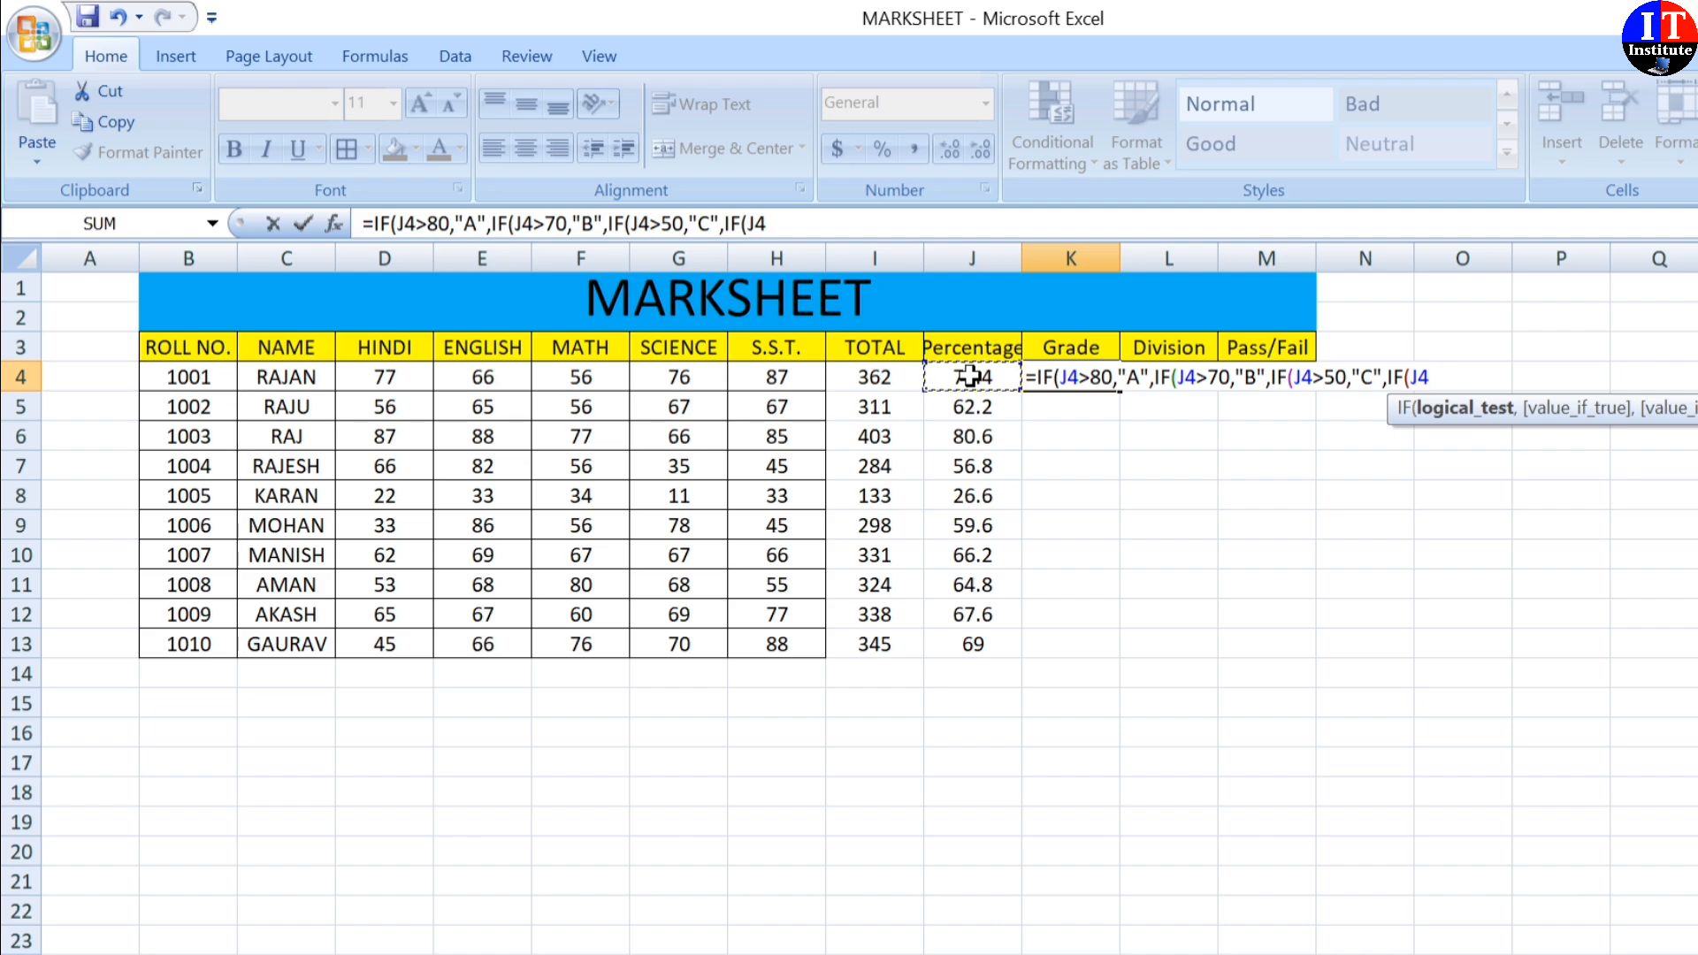
pyautogui.write('>40')
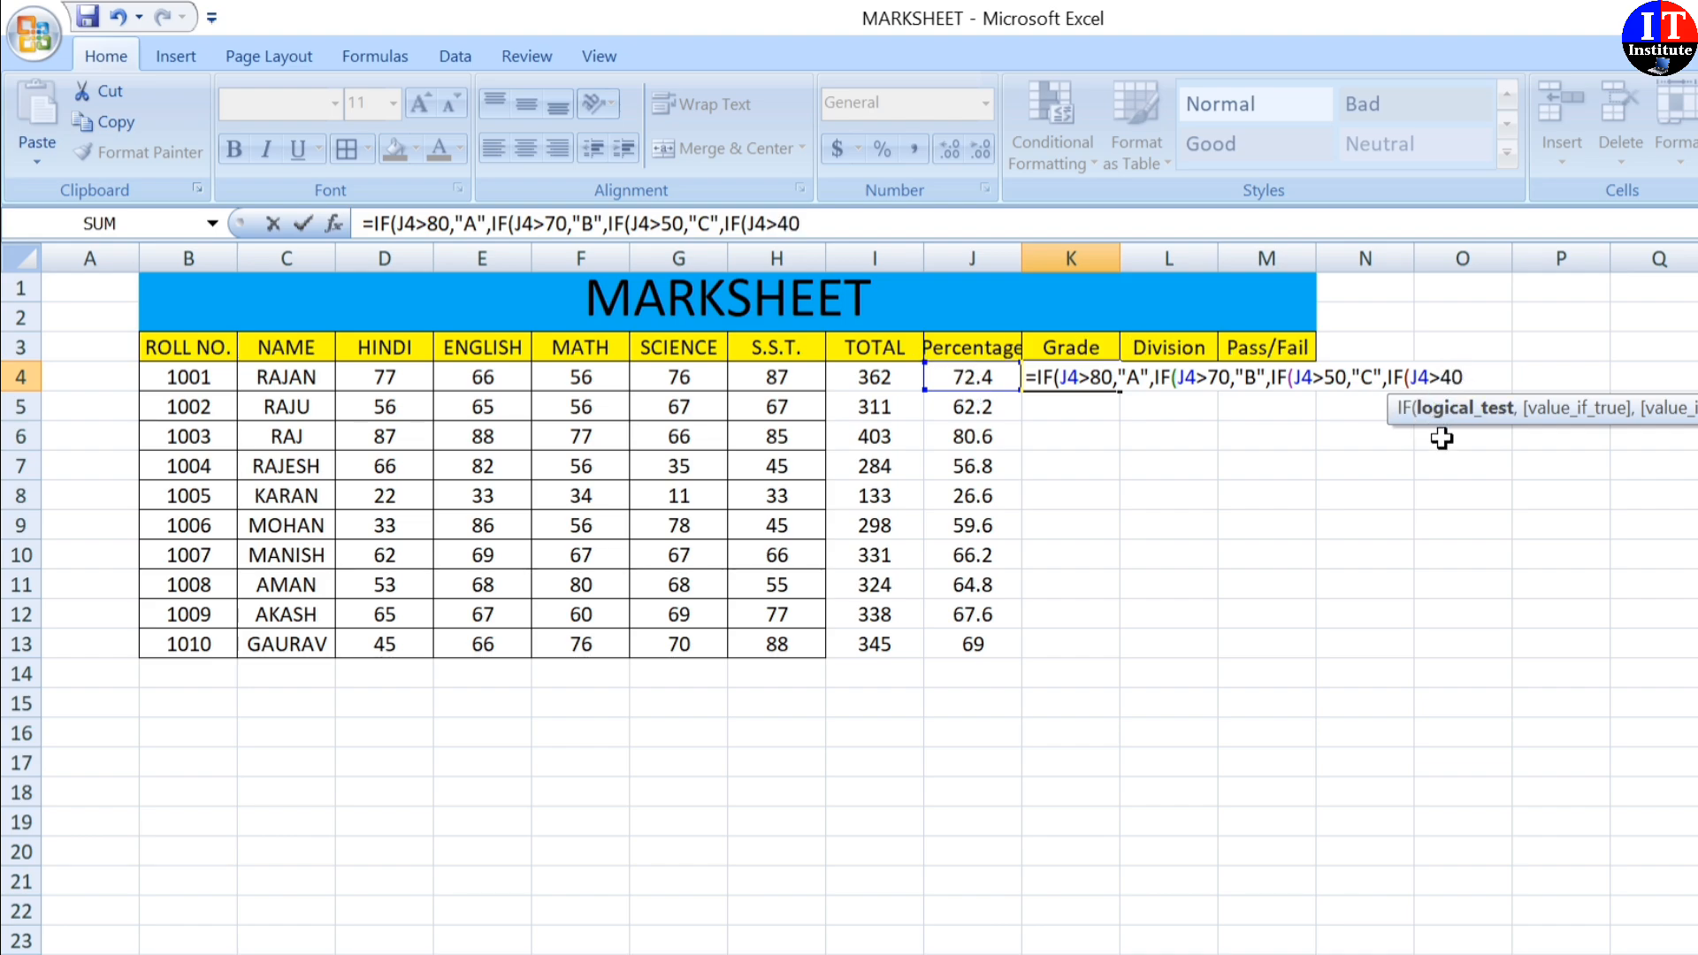
pyautogui.write(',')
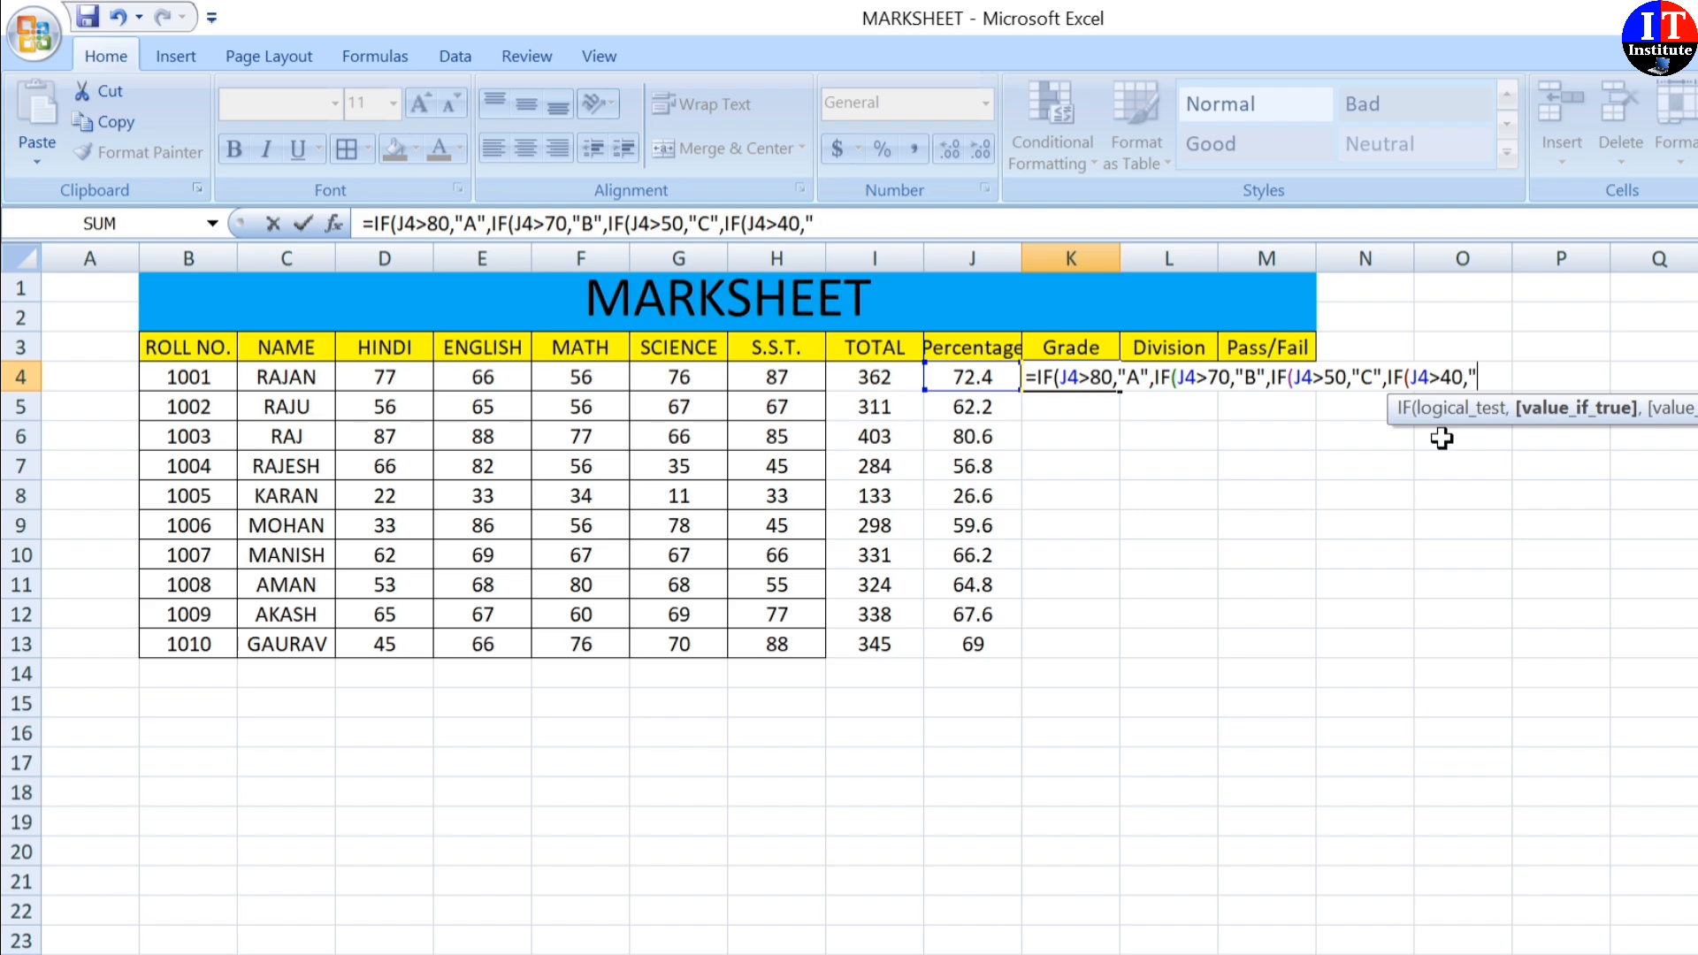
pyautogui.write('"D",')
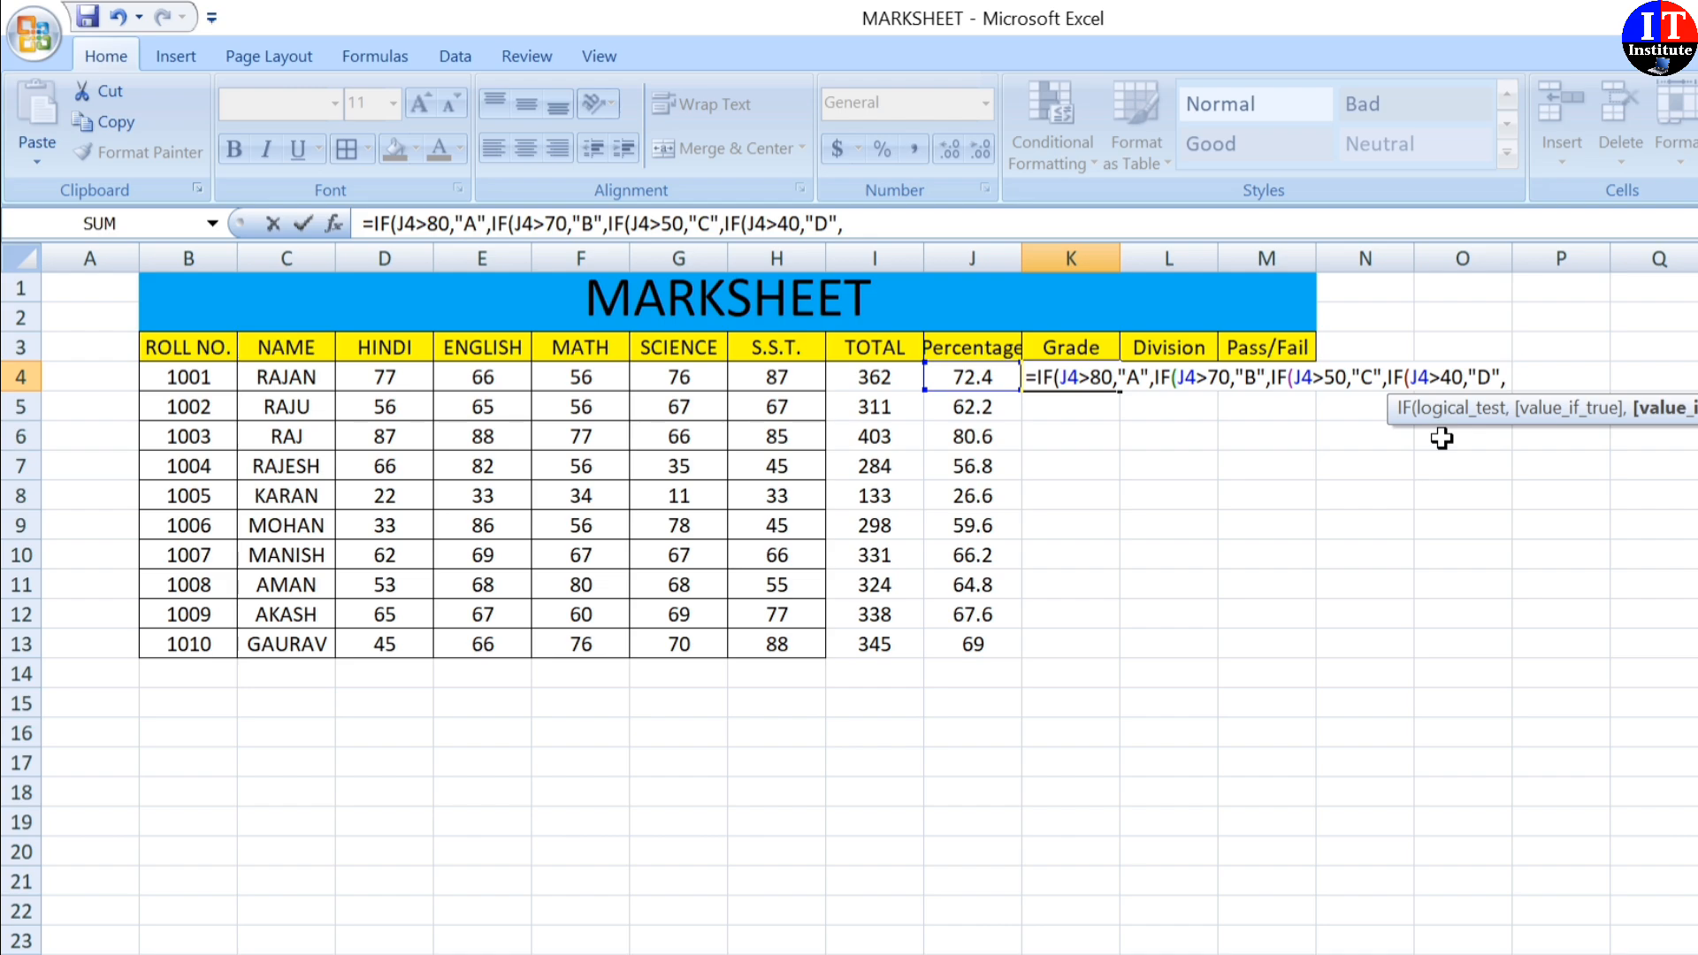
# Complete the K4 grade formula with the nested condition IF(J4<39,"E") and five closing parentheses in total, and enter it.
pyautogui.write('IF')
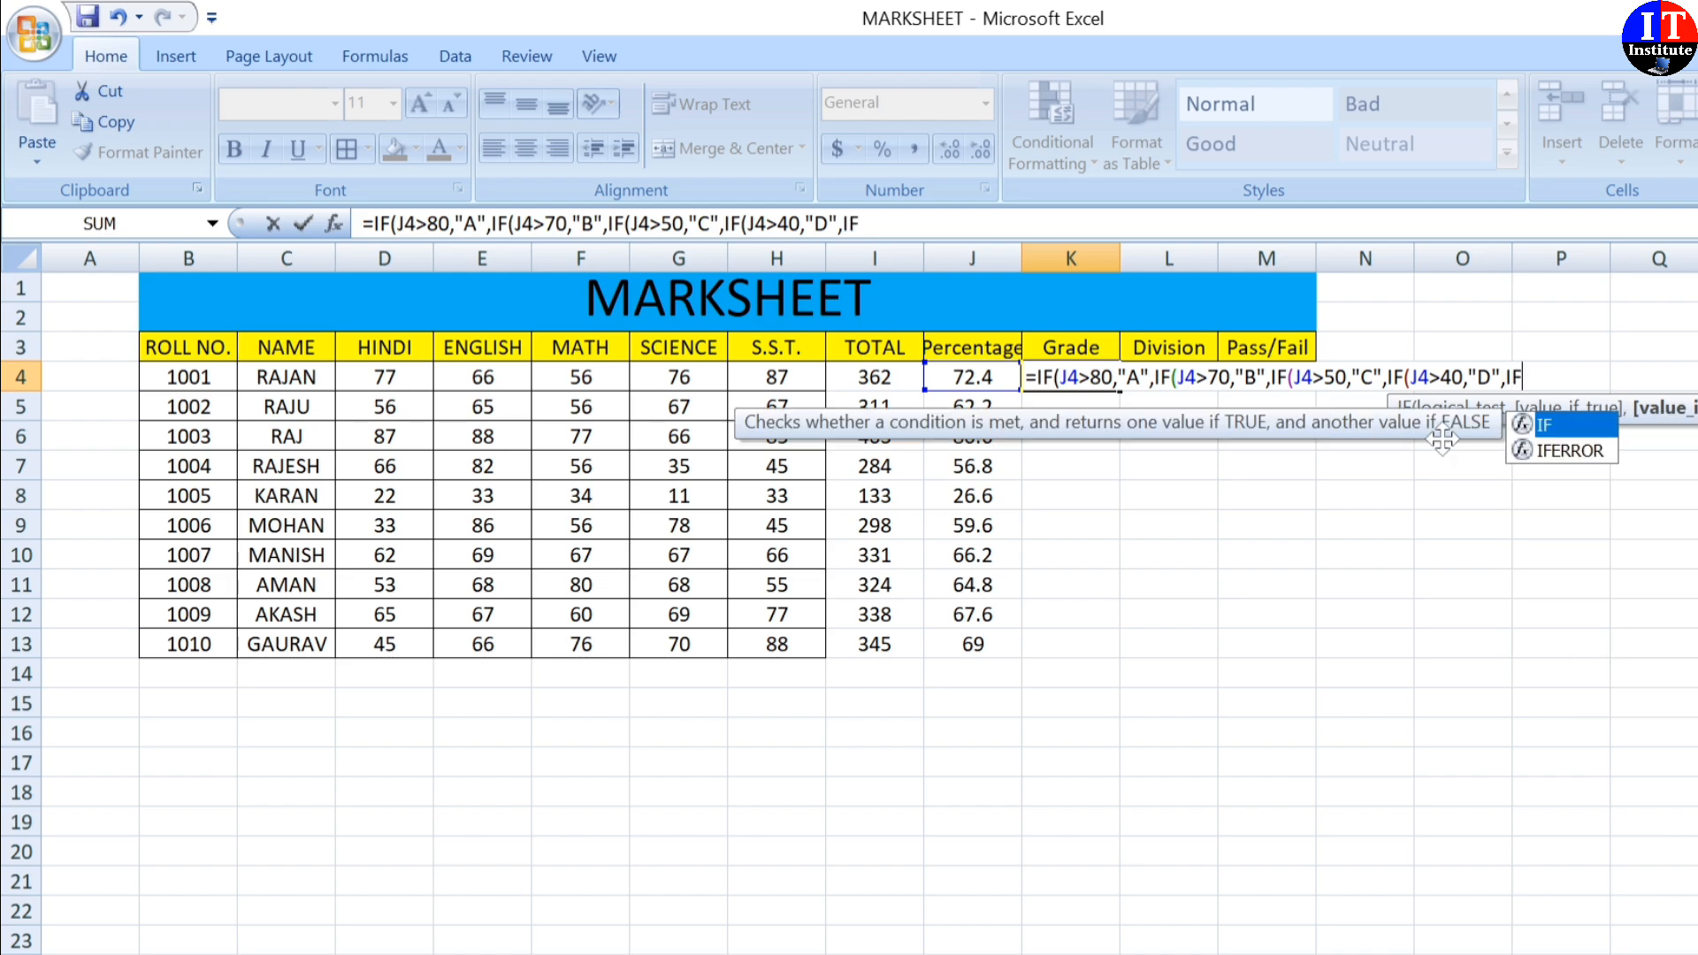
pyautogui.write('(')
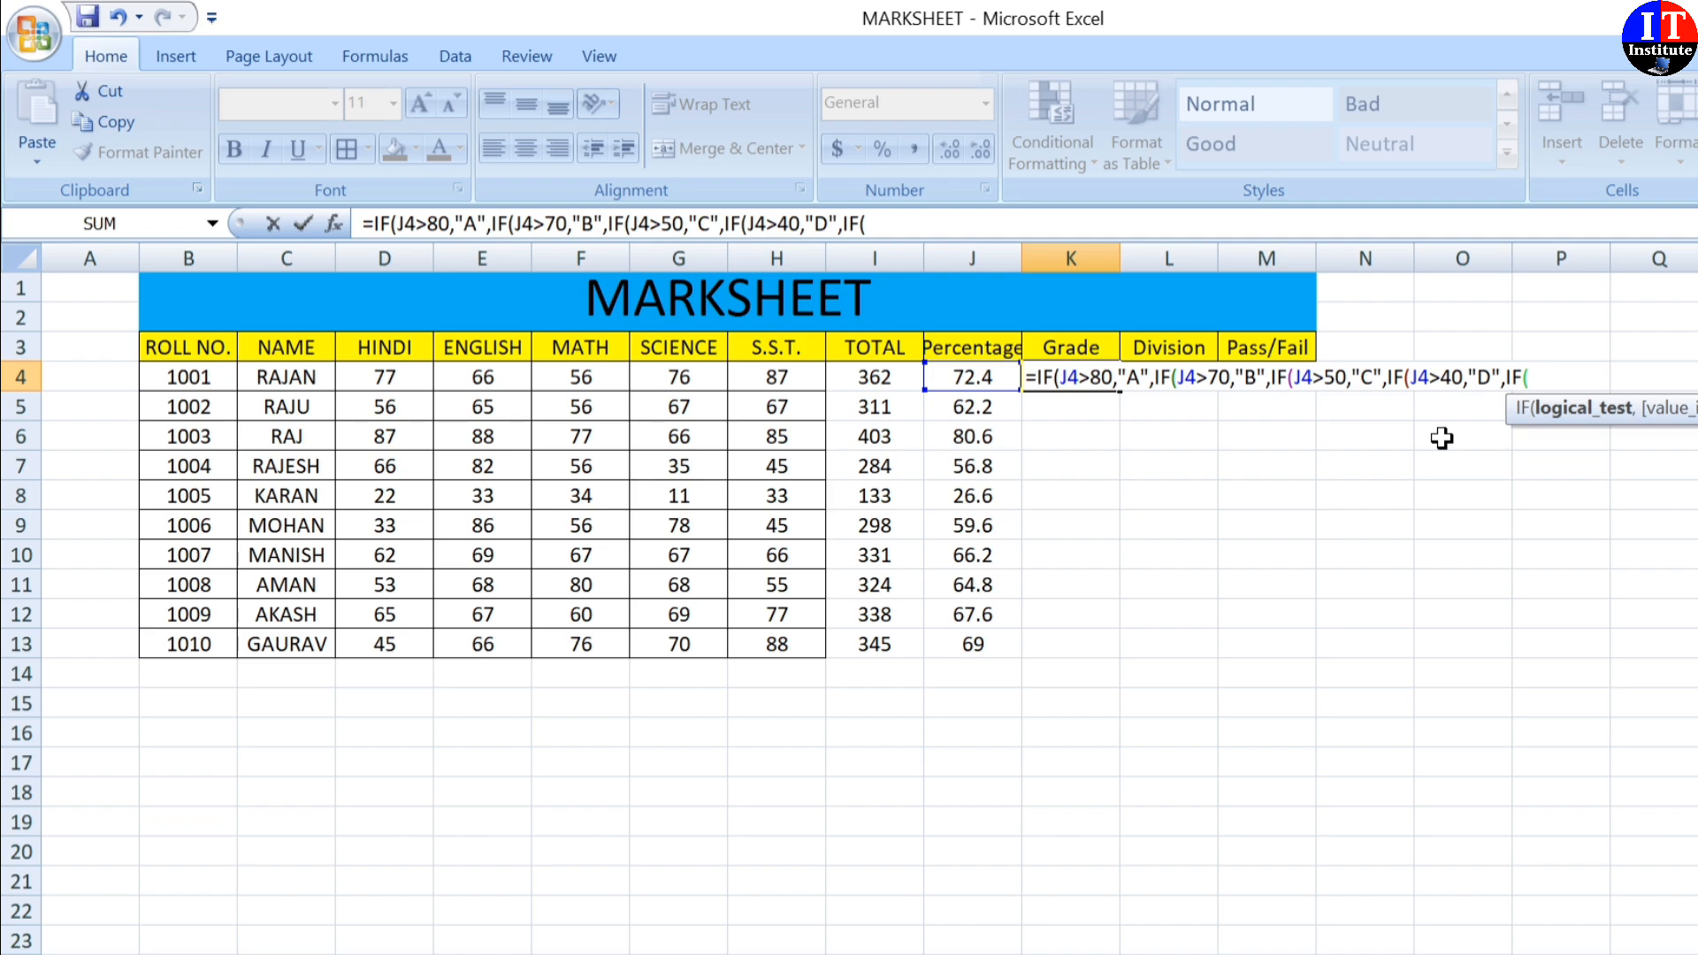
pyautogui.click(964, 379)
pyautogui.write('<39')
pyautogui.write(',')
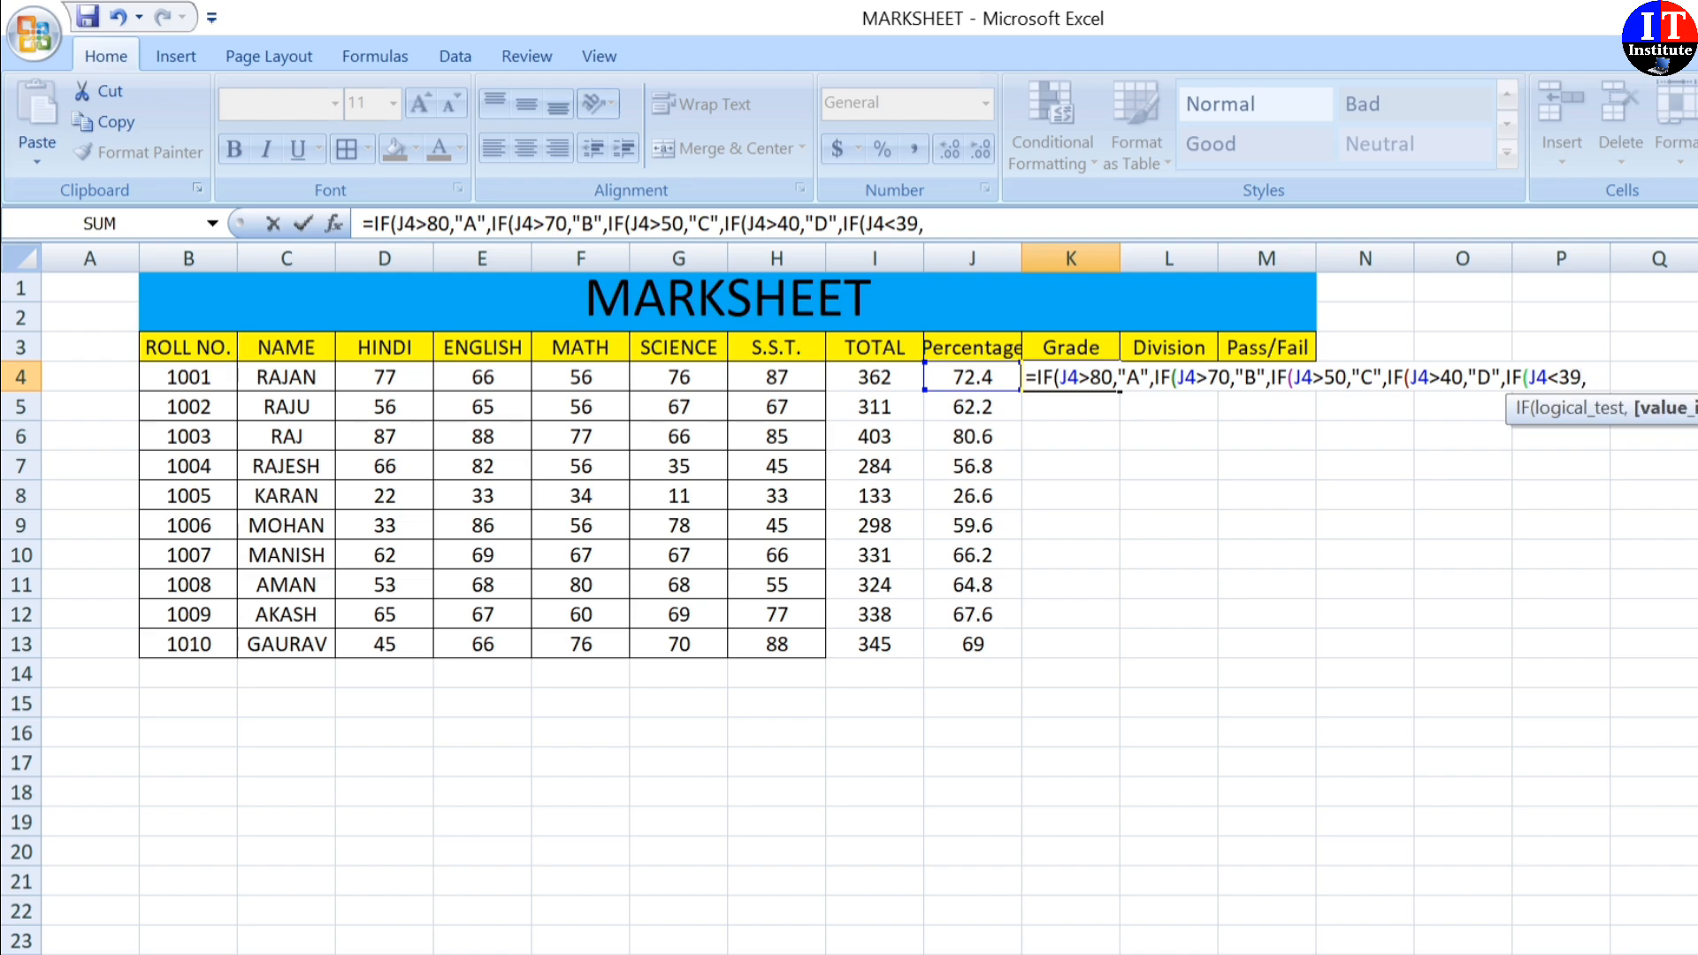
pyautogui.write('"E"')
pyautogui.write('))))')
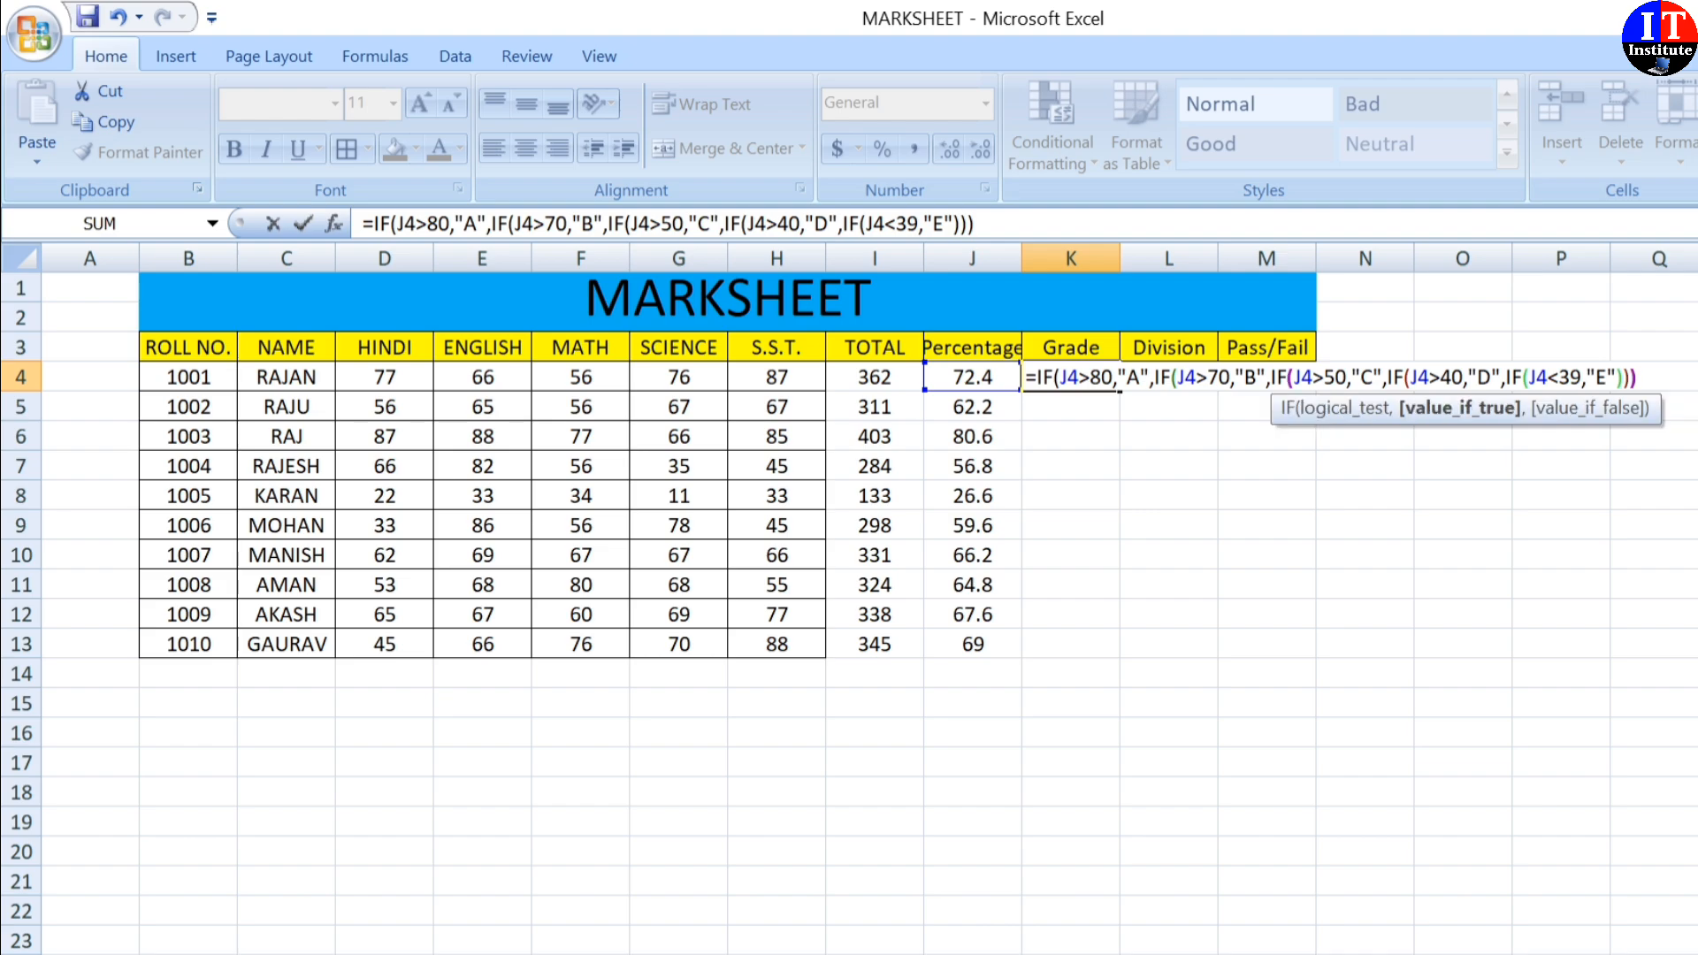
pyautogui.write(')')
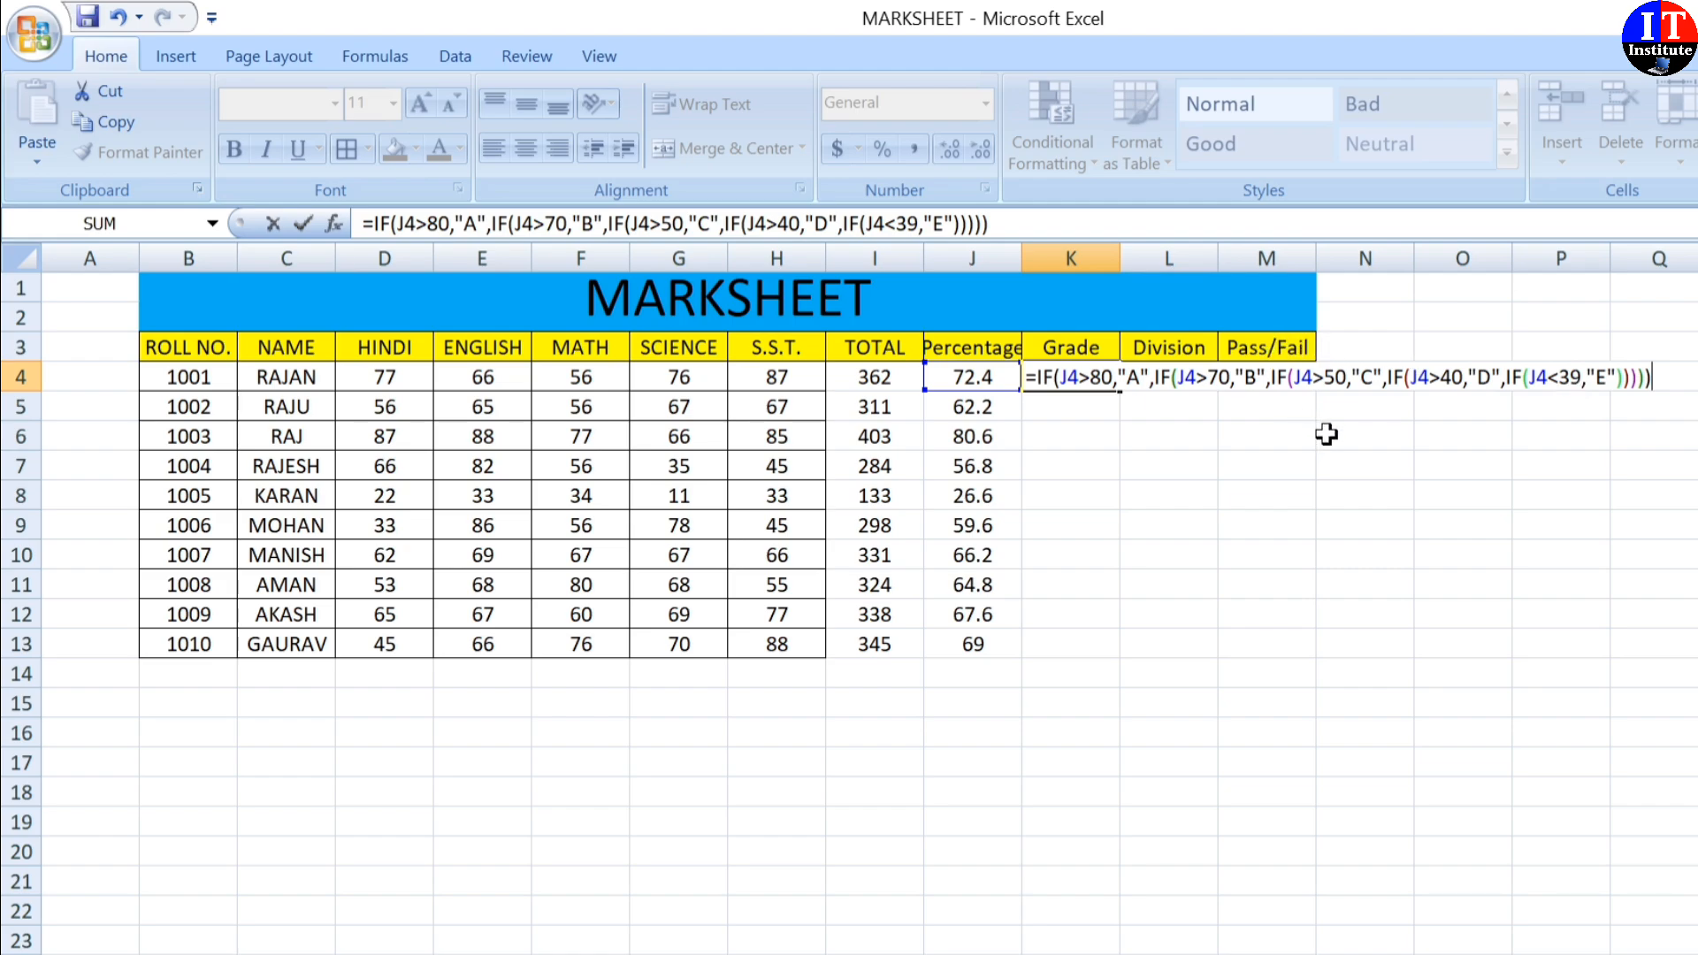
pyautogui.press('Return')
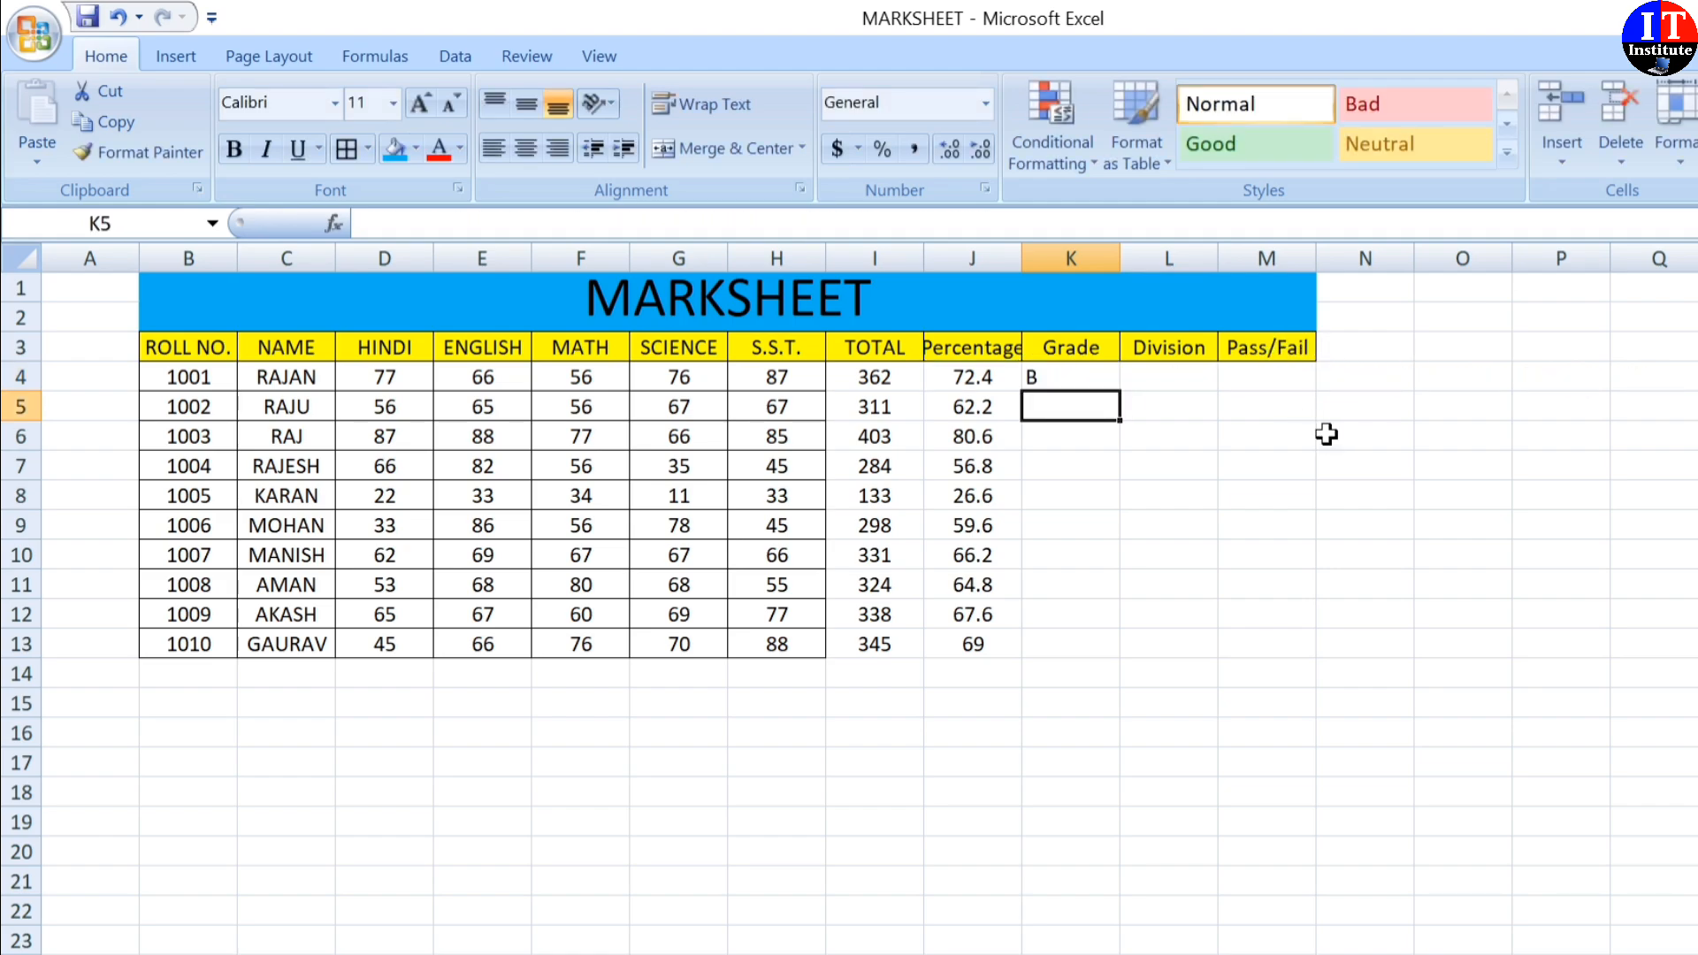
# Fill the grade formula from K4 down to K13 and center the resulting grades.
pyautogui.click(1072, 374)
pyautogui.doubleClick(1121, 391)
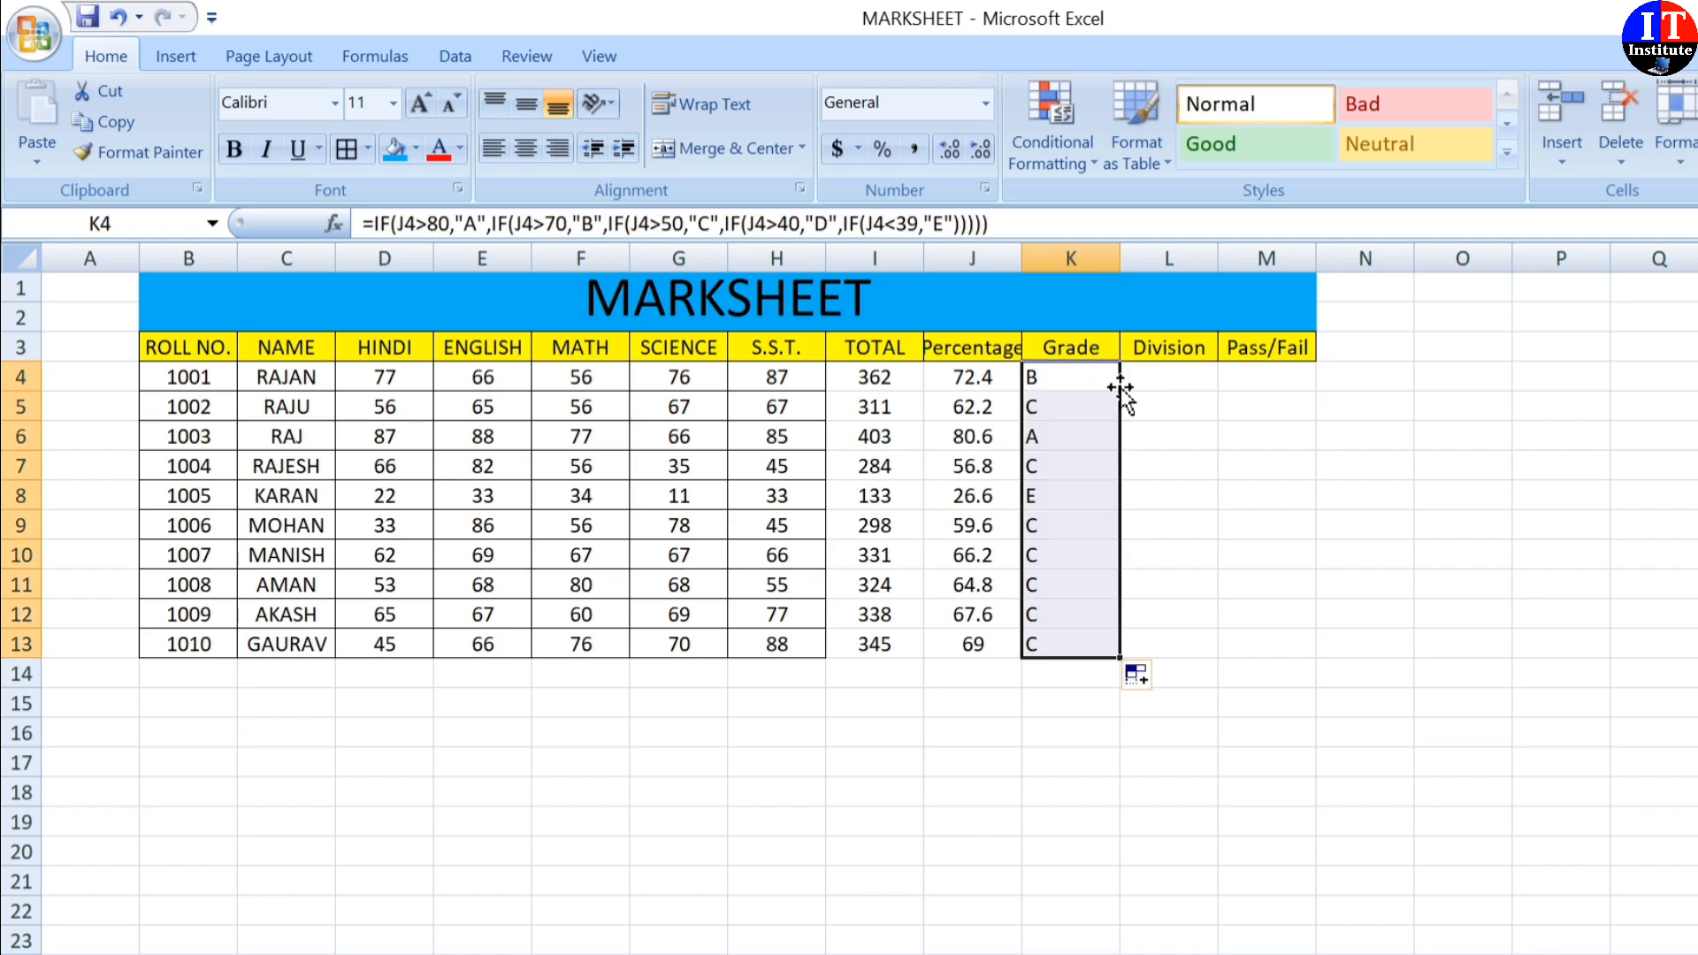
pyautogui.click(526, 148)
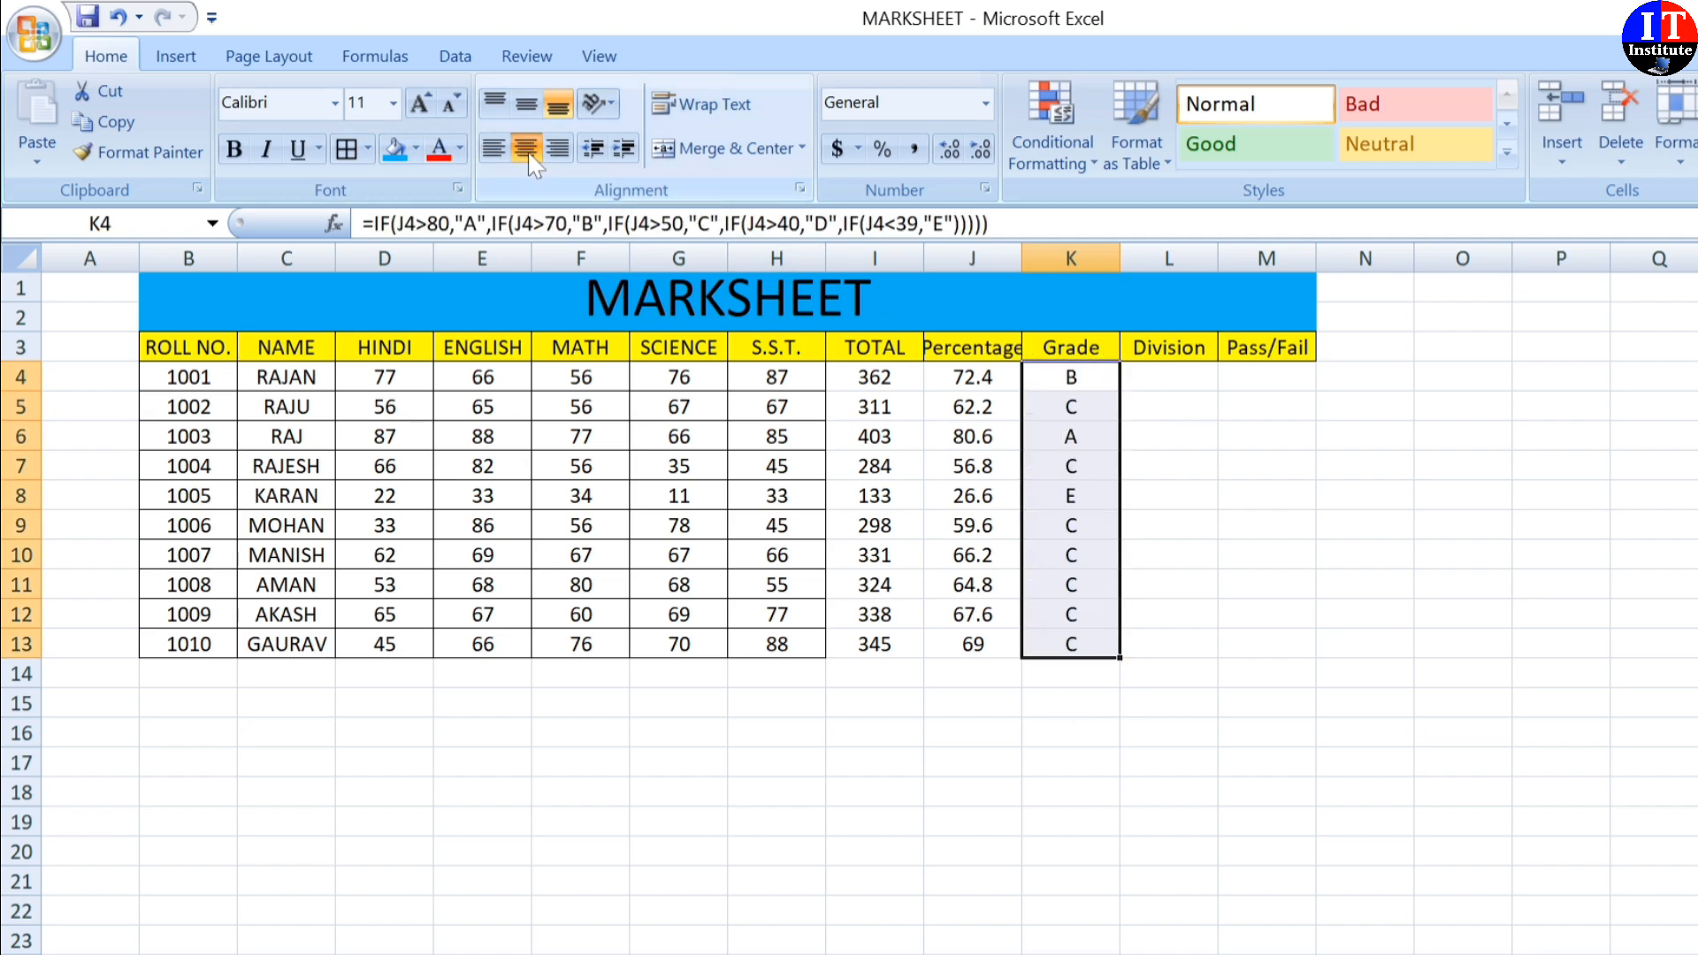
# Begin the division formula in cell L4 with =IF(J4>60,"FIRST", so percentages above 60 get first division.
pyautogui.click(1167, 377)
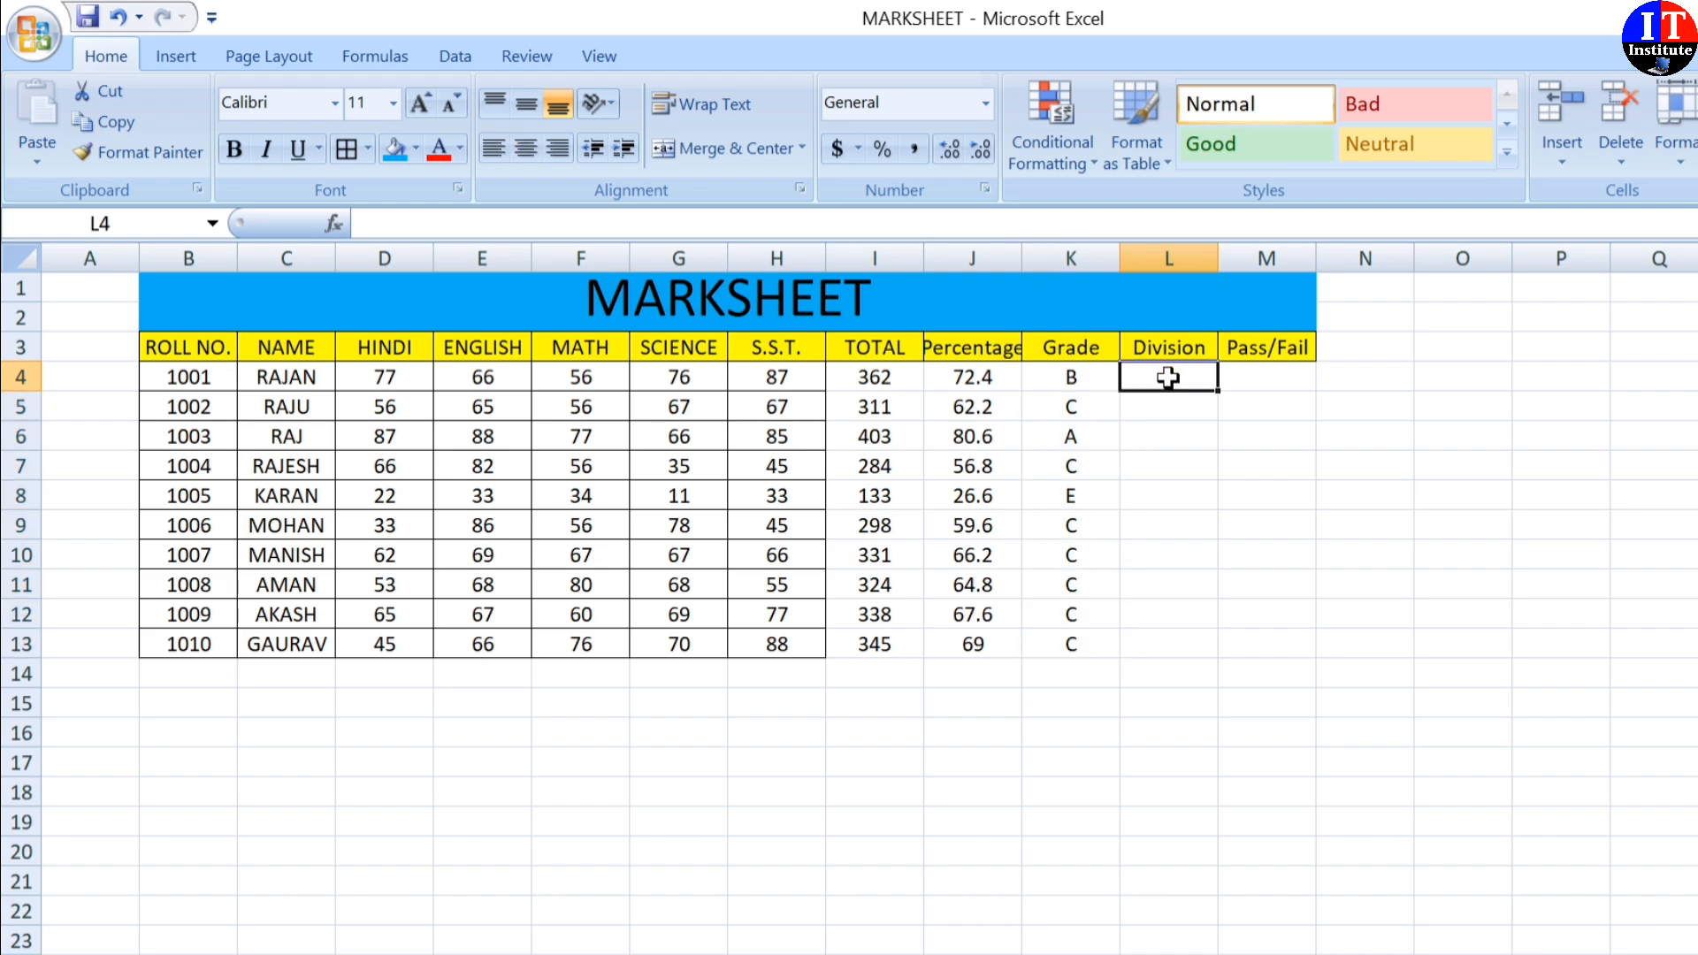
pyautogui.write('=')
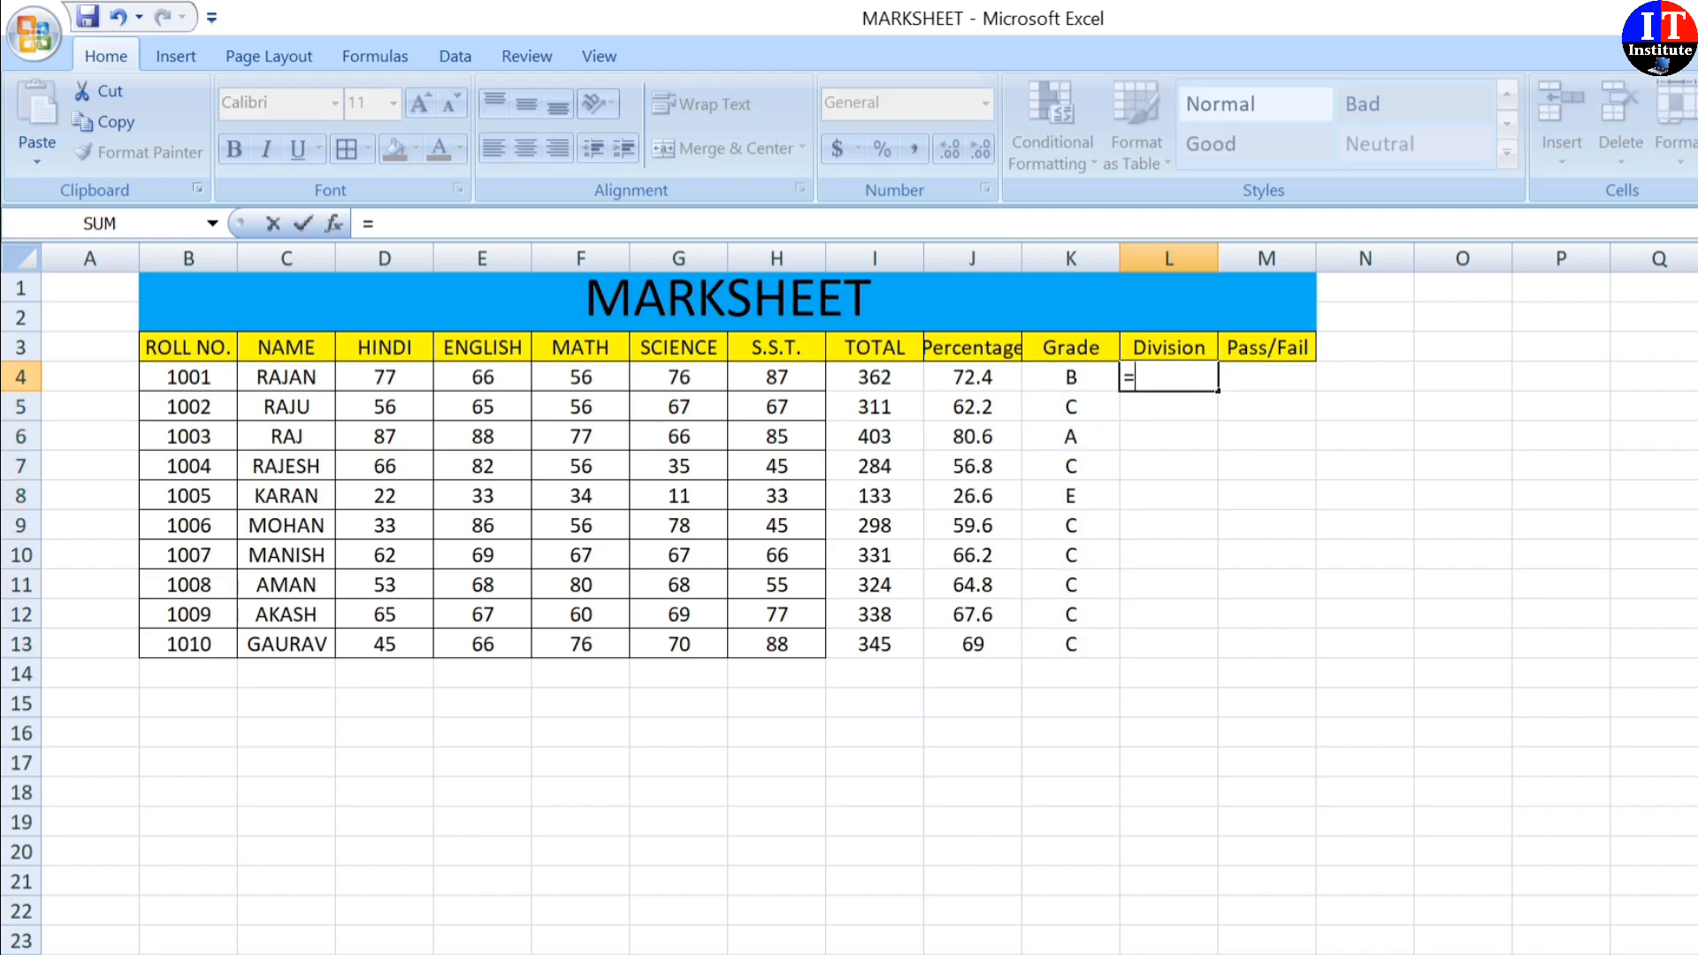
pyautogui.write('IF')
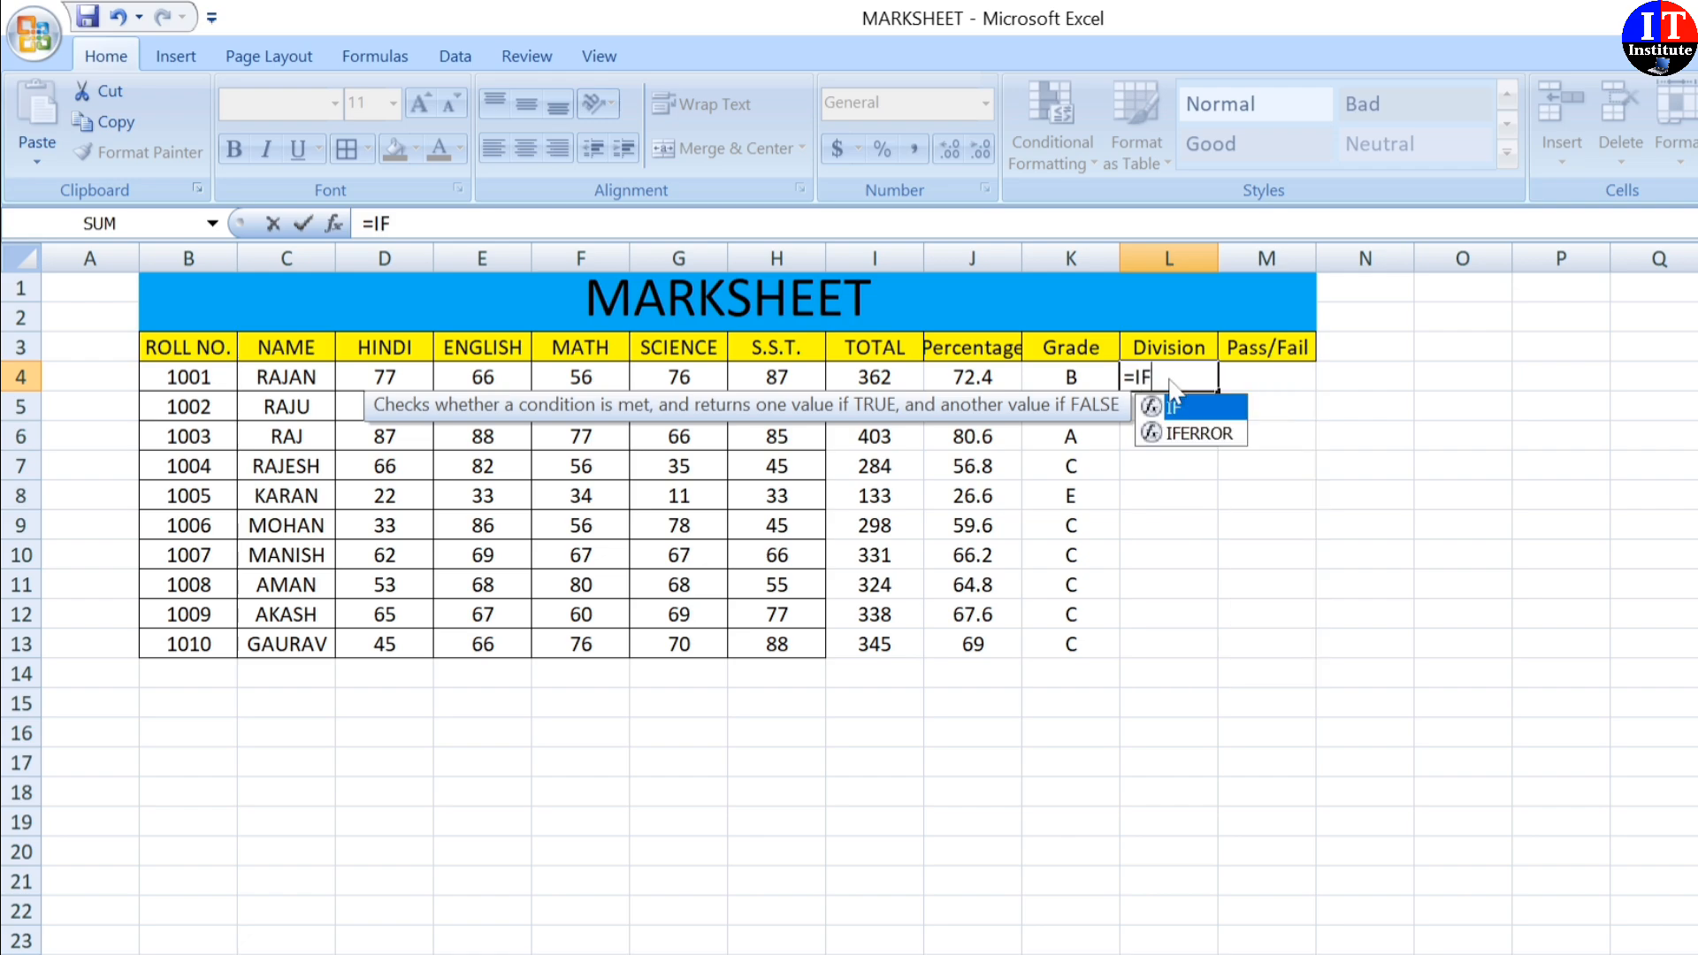
pyautogui.write('(')
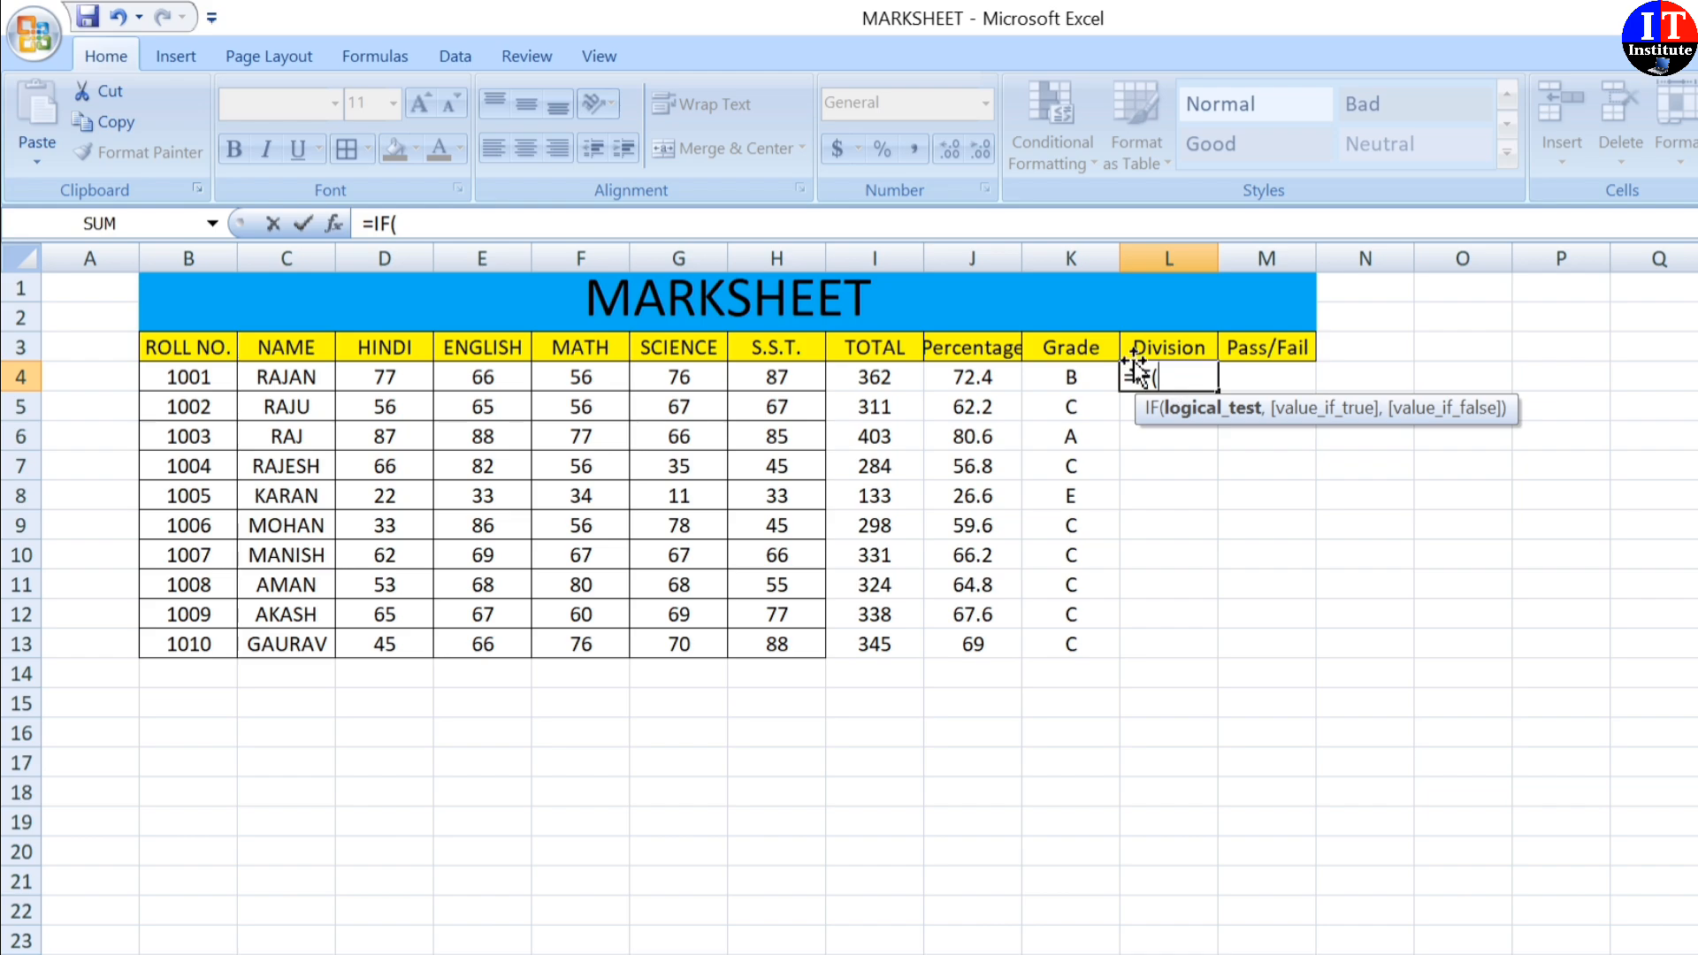
pyautogui.click(970, 379)
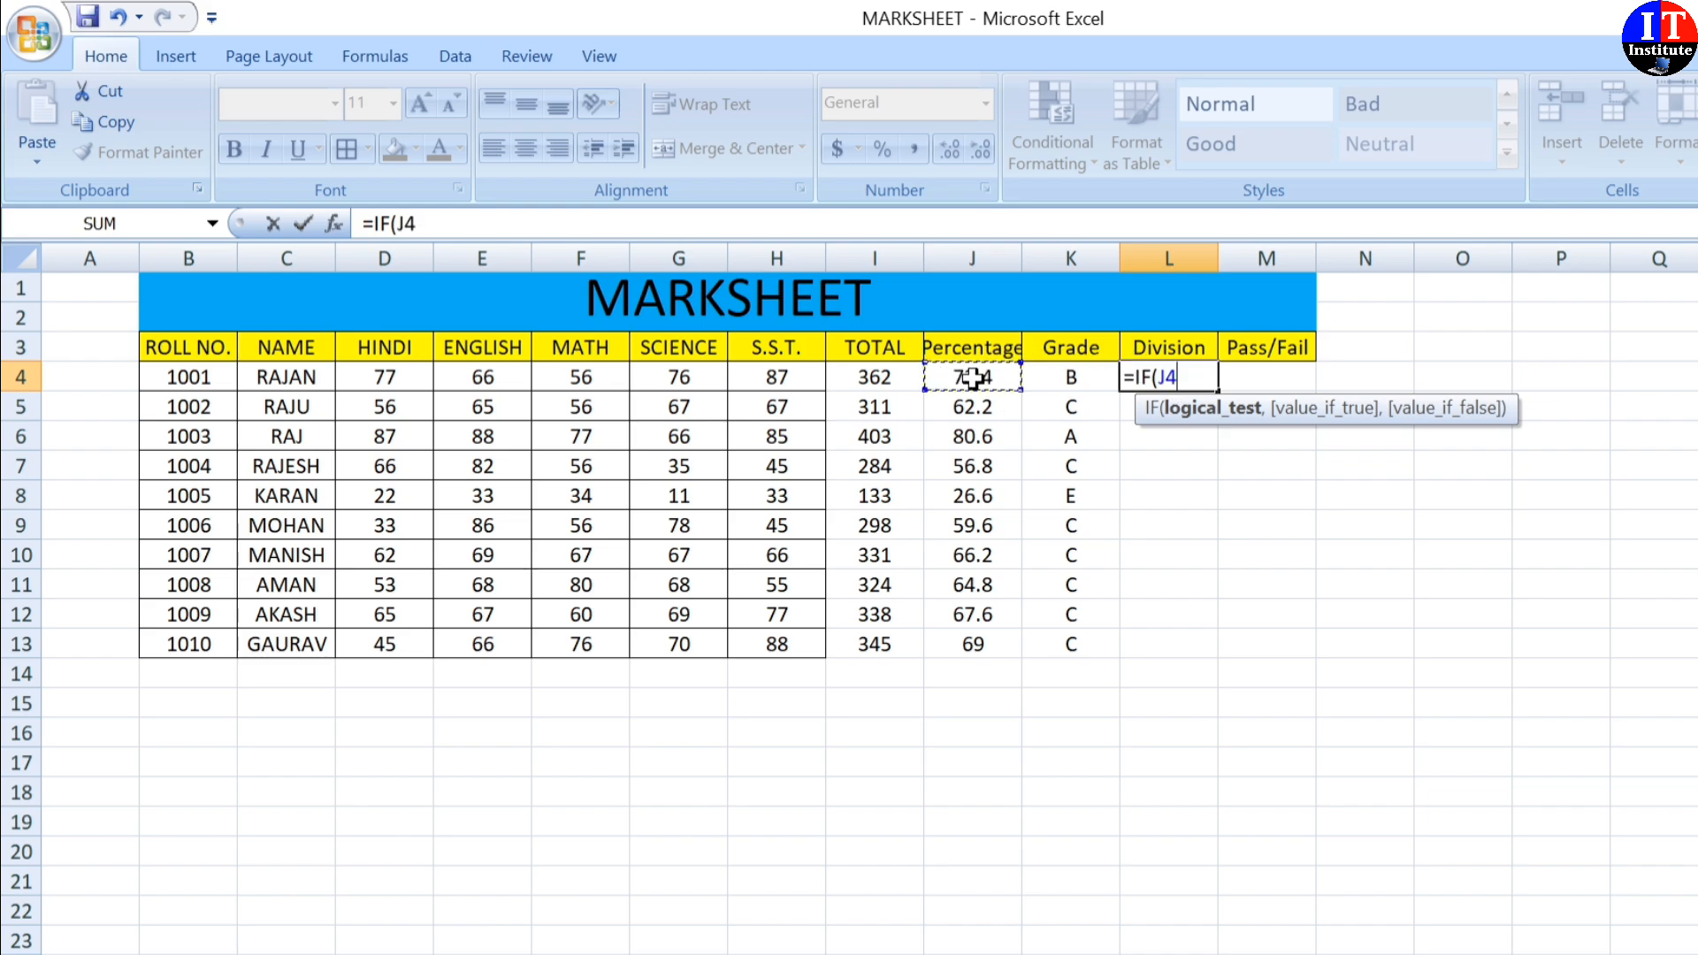
pyautogui.write('>60')
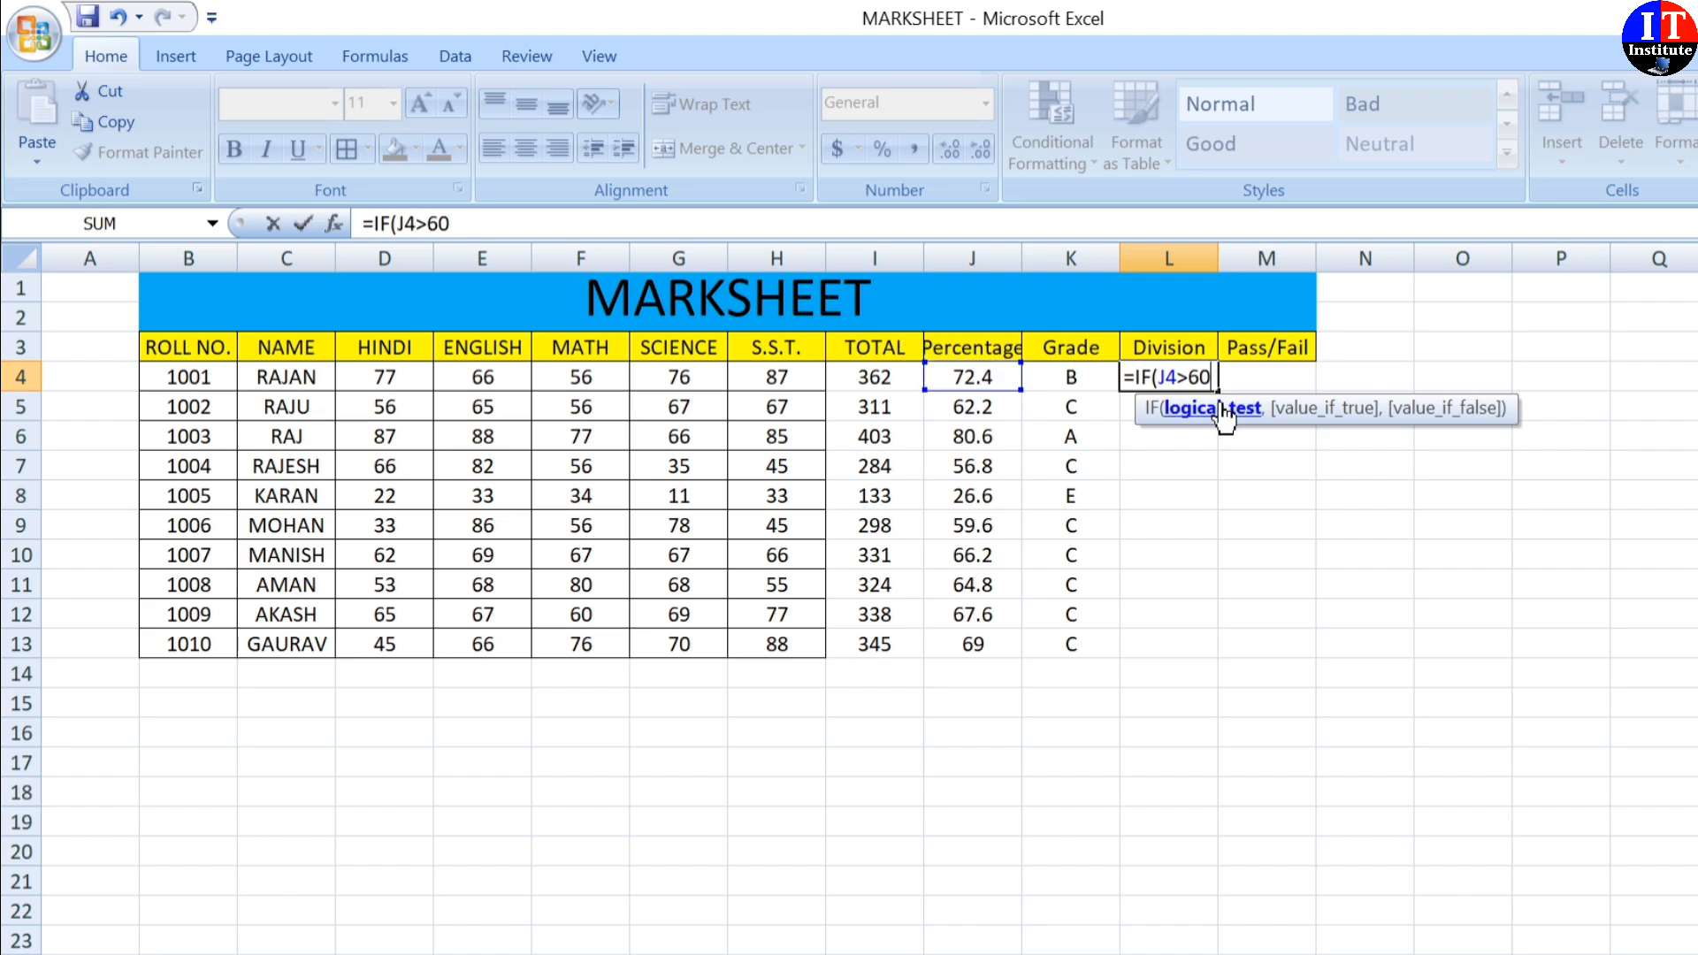
pyautogui.write(',')
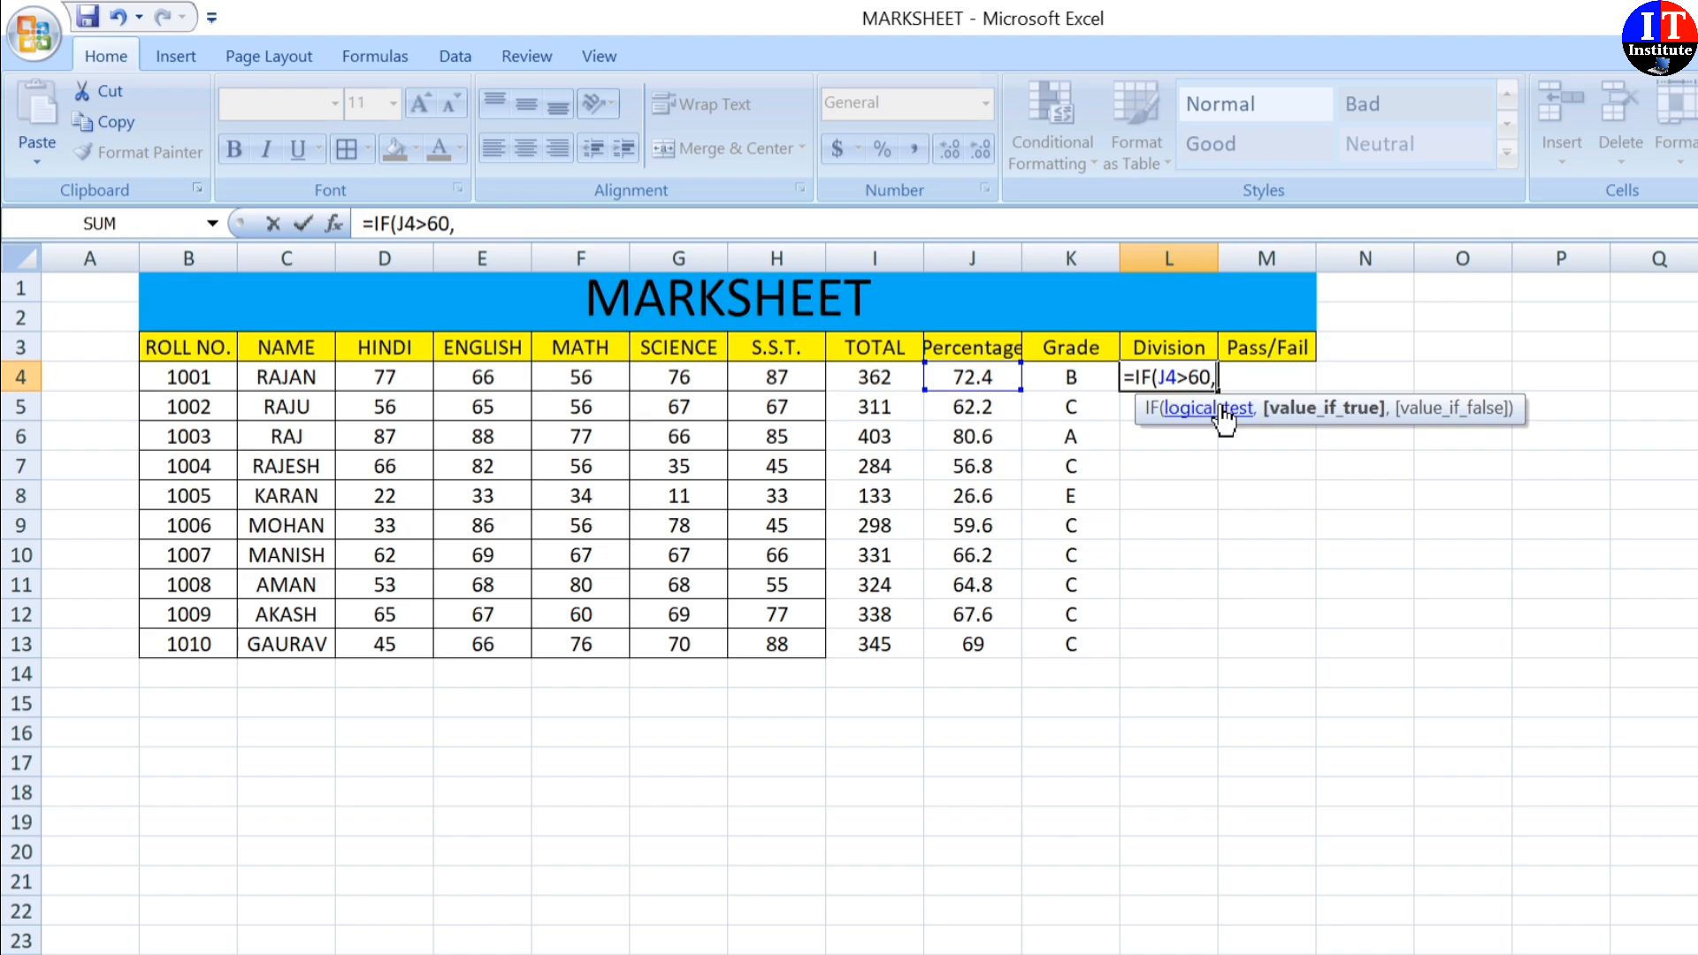
pyautogui.write('"FIRST')
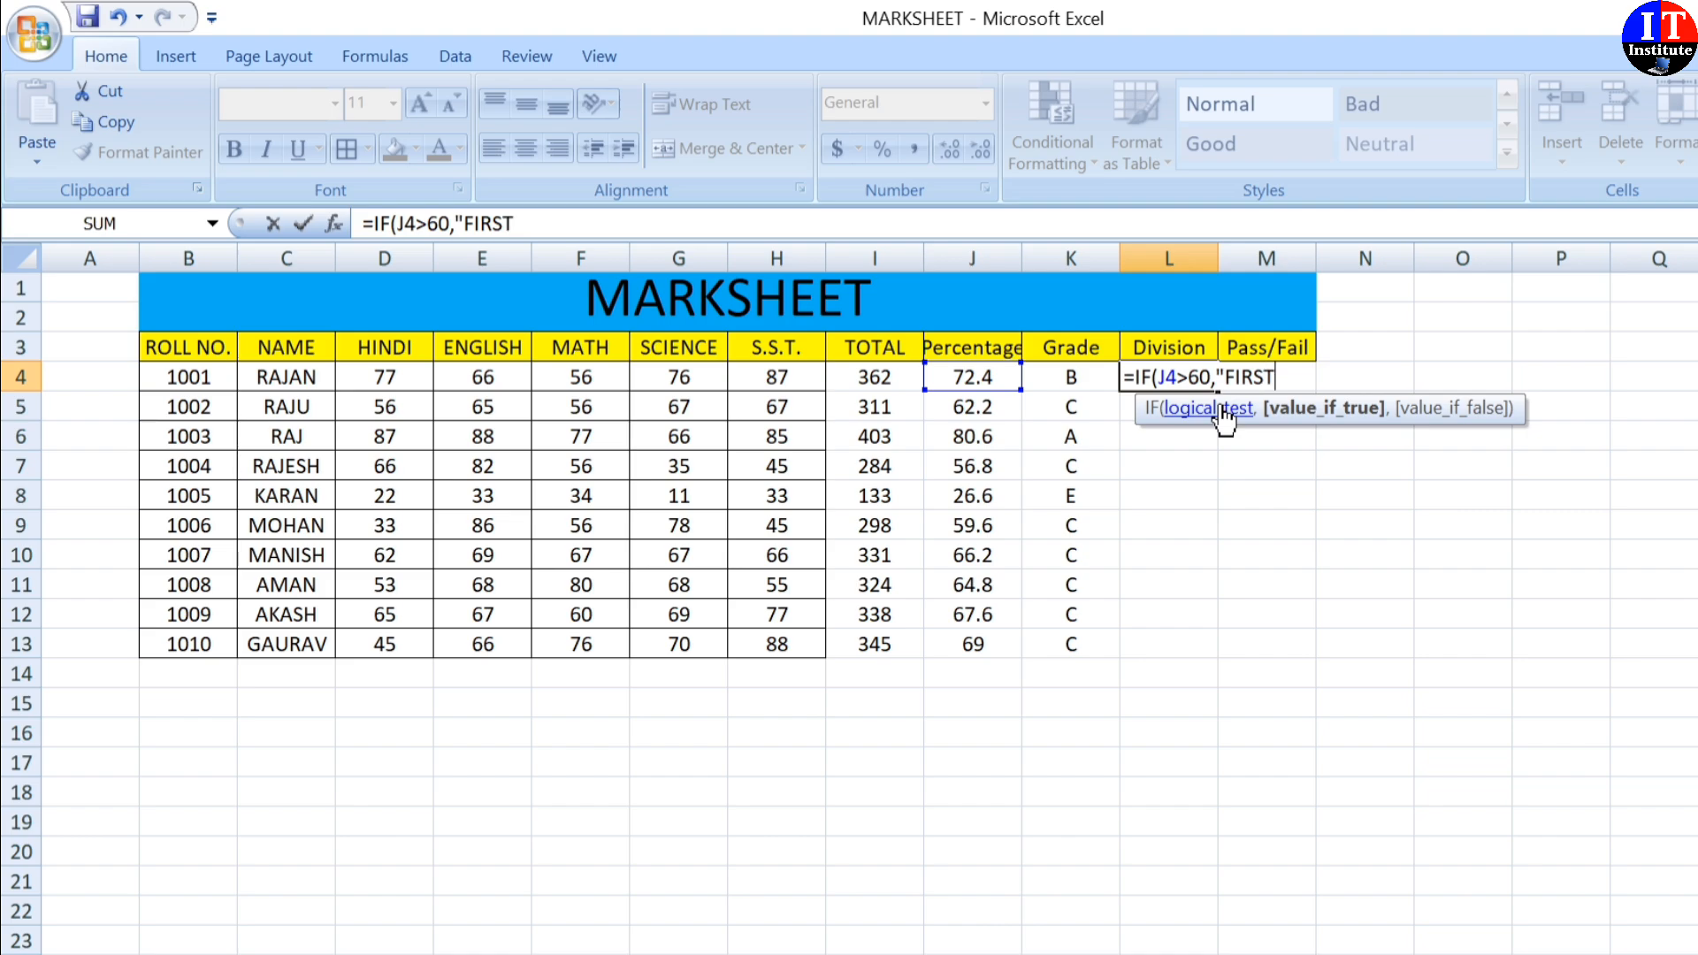
pyautogui.write('"')
pyautogui.write(',')
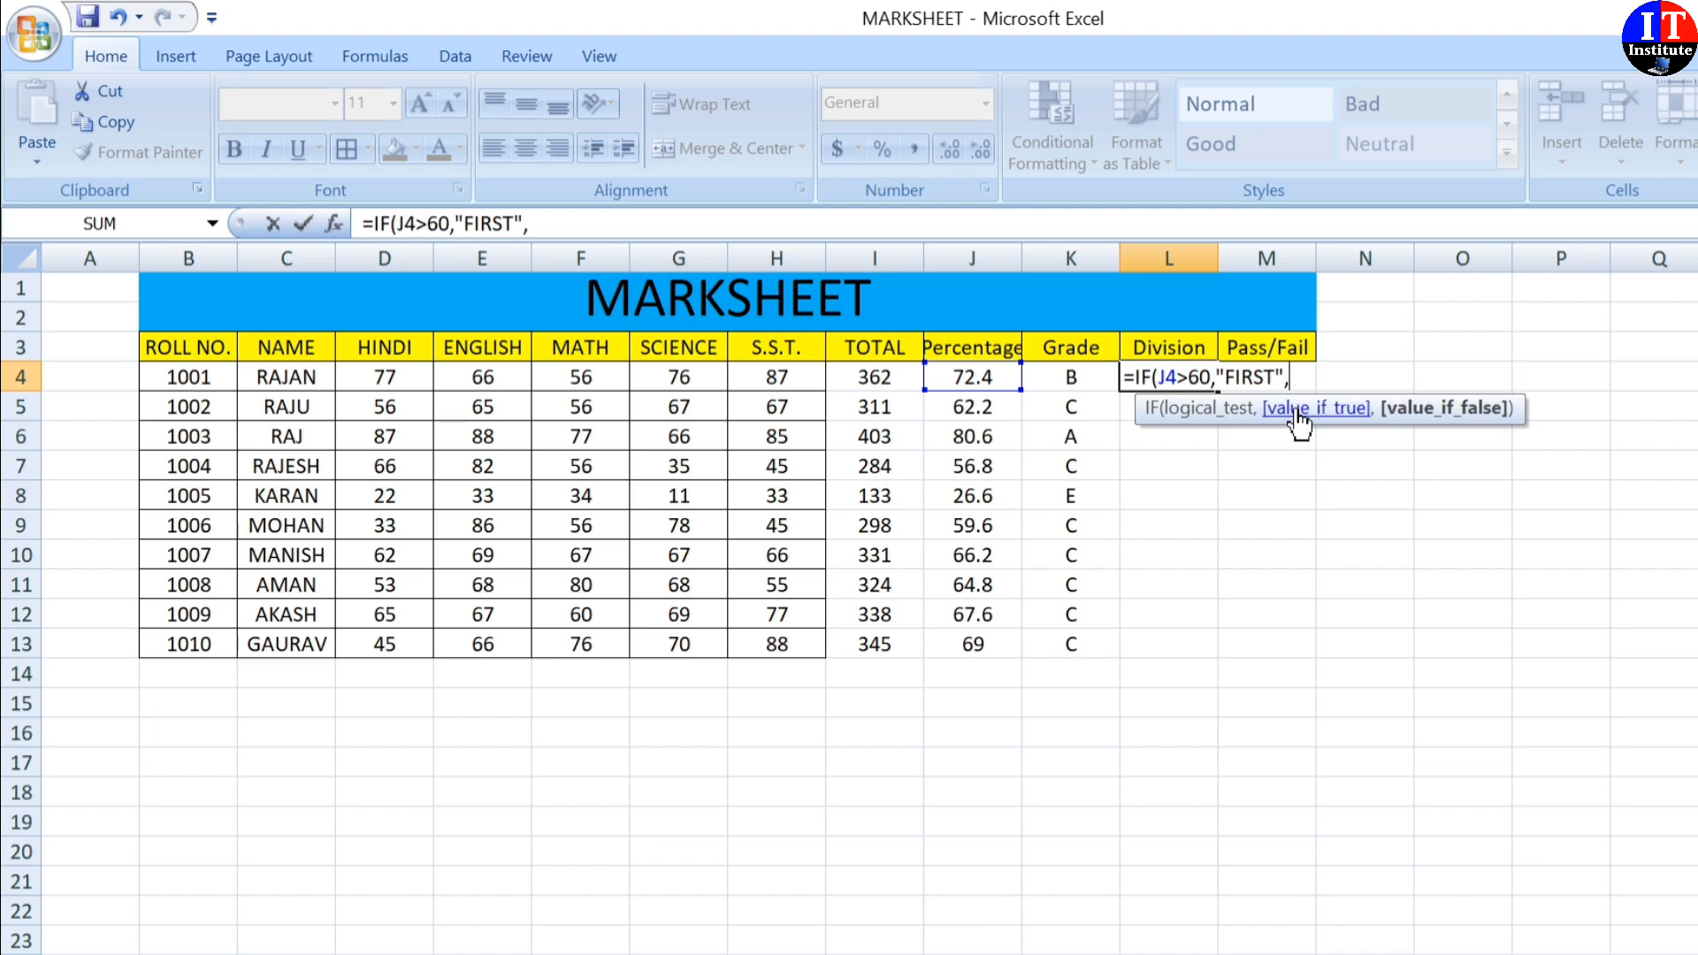
# Extend the L4 division formula with the nested condition IF(J4>40,"SECOND", for second division.
pyautogui.write('IF')
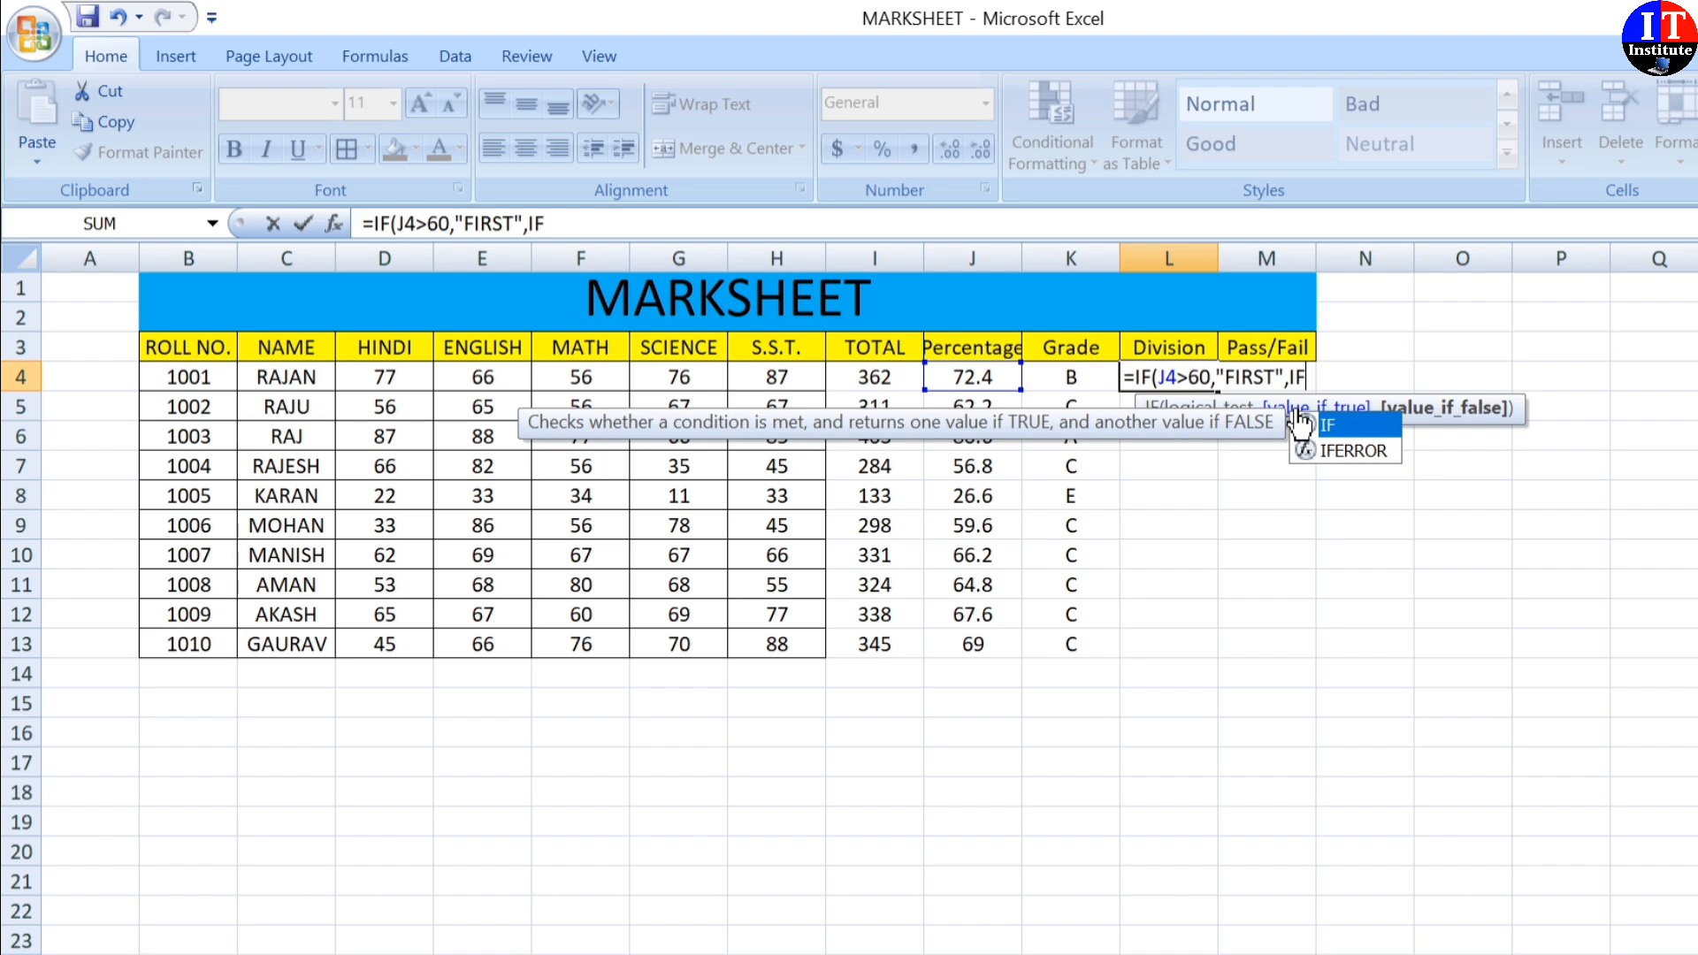
pyautogui.write('(')
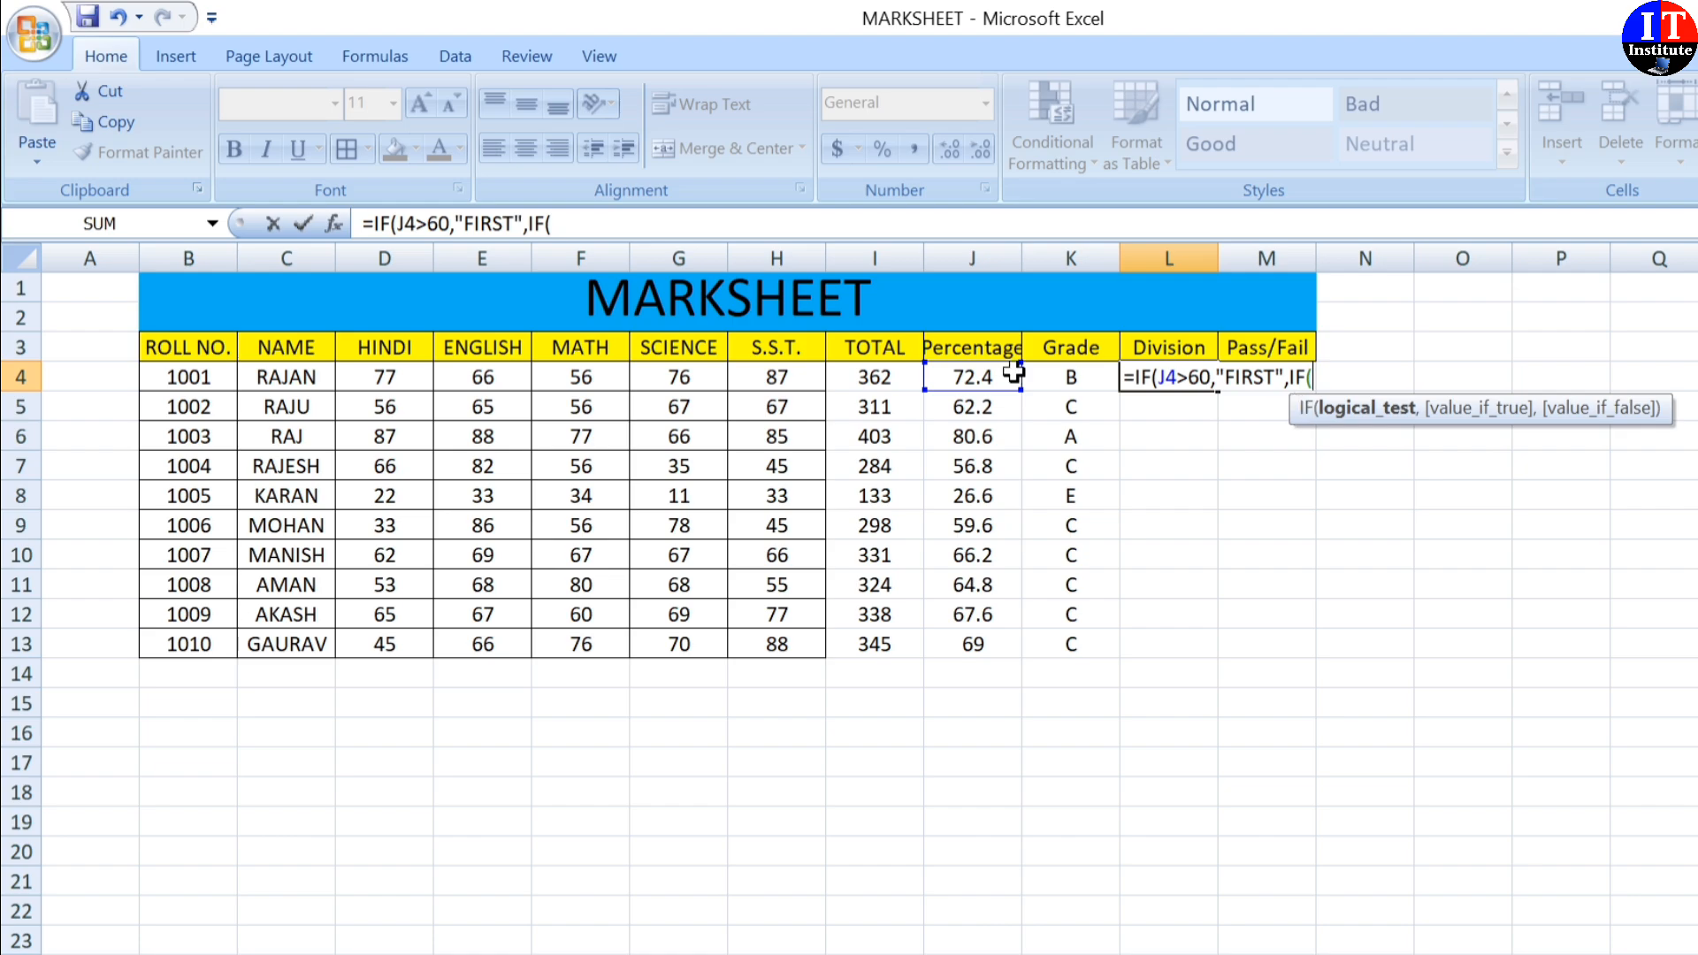
pyautogui.click(986, 380)
pyautogui.write('>')
pyautogui.write('40')
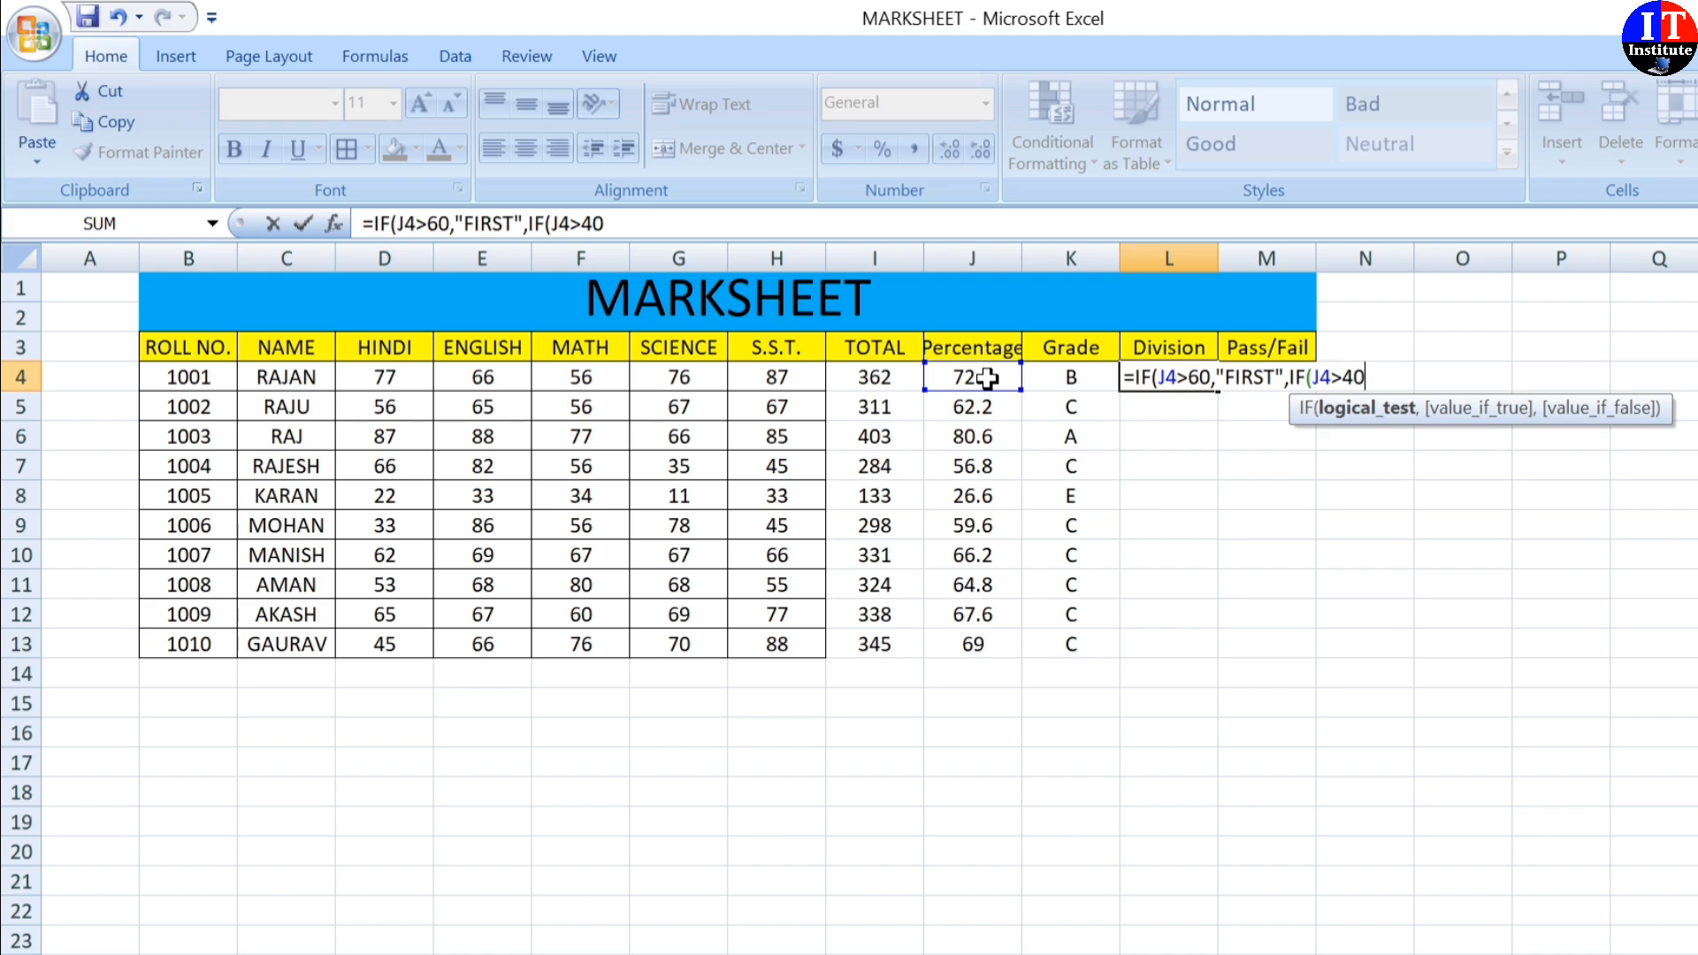
pyautogui.write(',"')
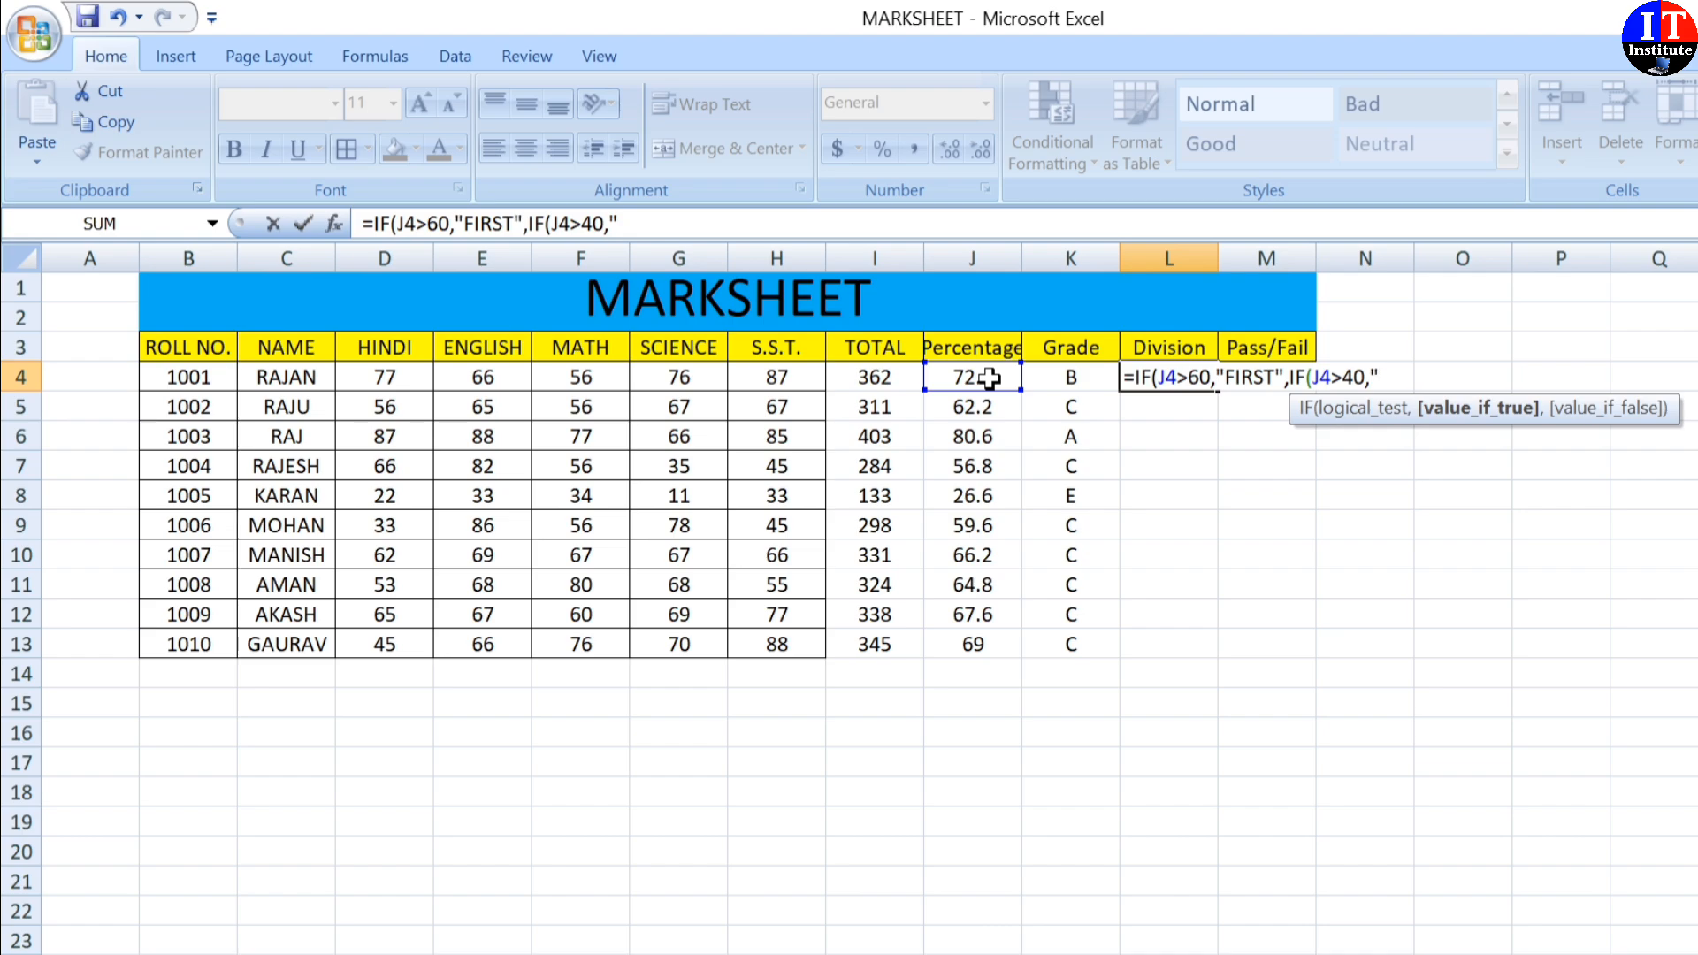
pyautogui.write('SECOND')
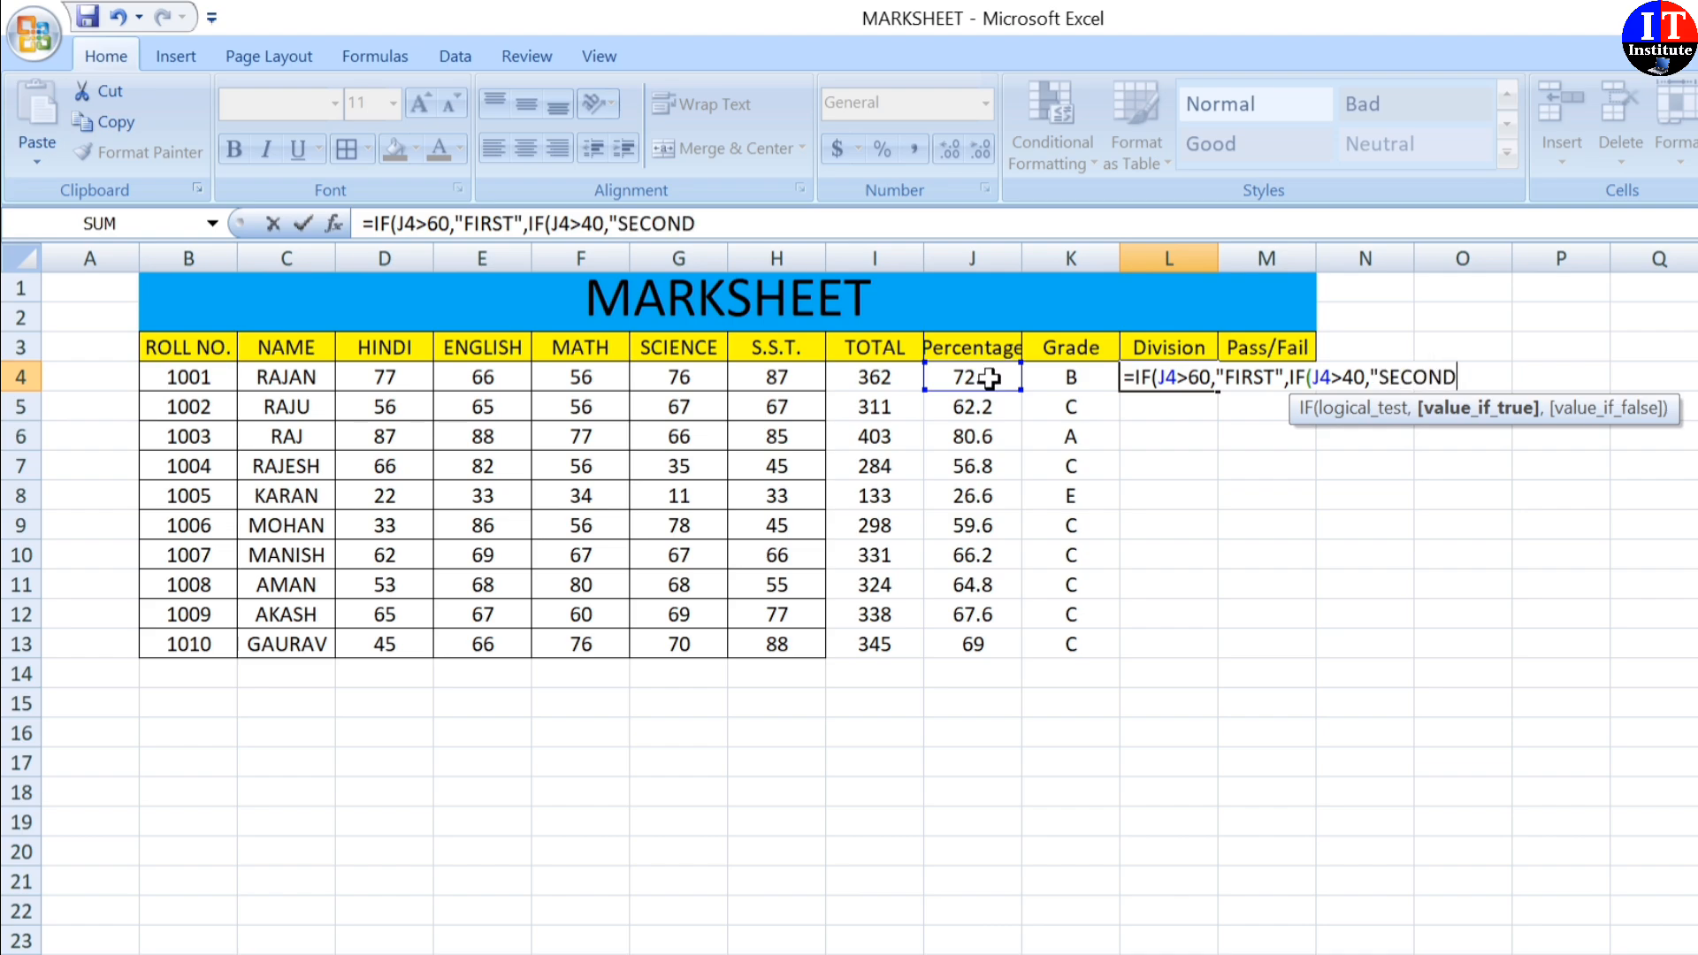
pyautogui.write('",')
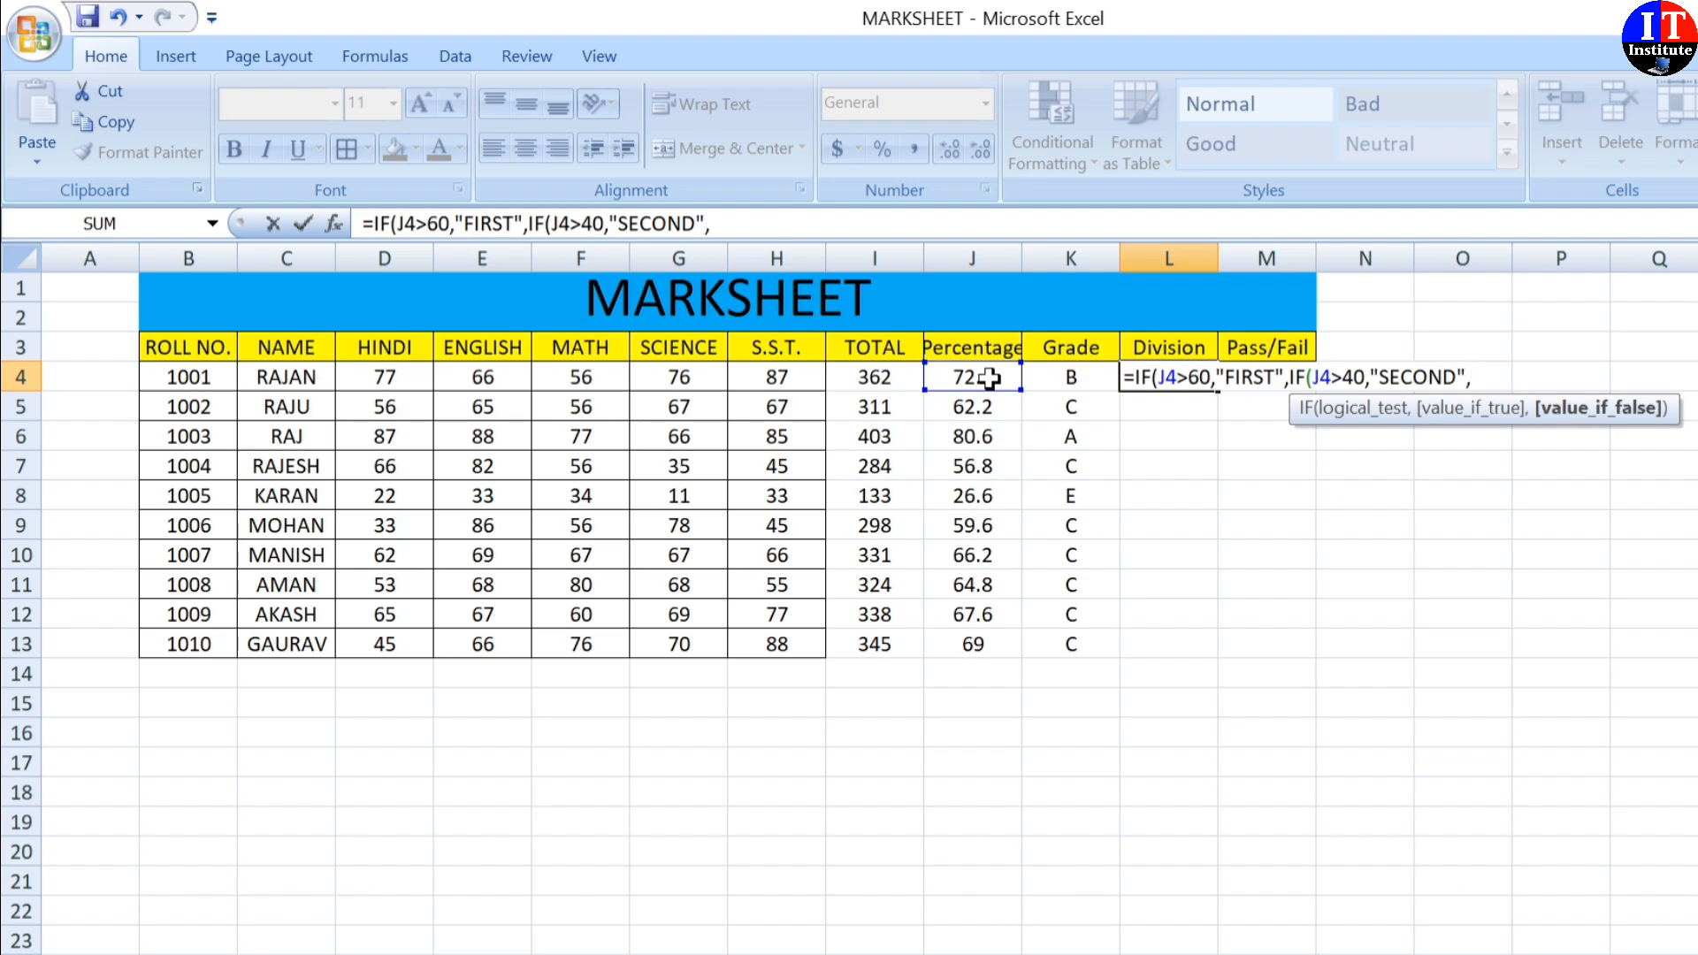
# Complete the L4 division formula with the nested condition IF(J4<39,"THIRD") and three closing parentheses in total, and enter it.
pyautogui.write('IF')
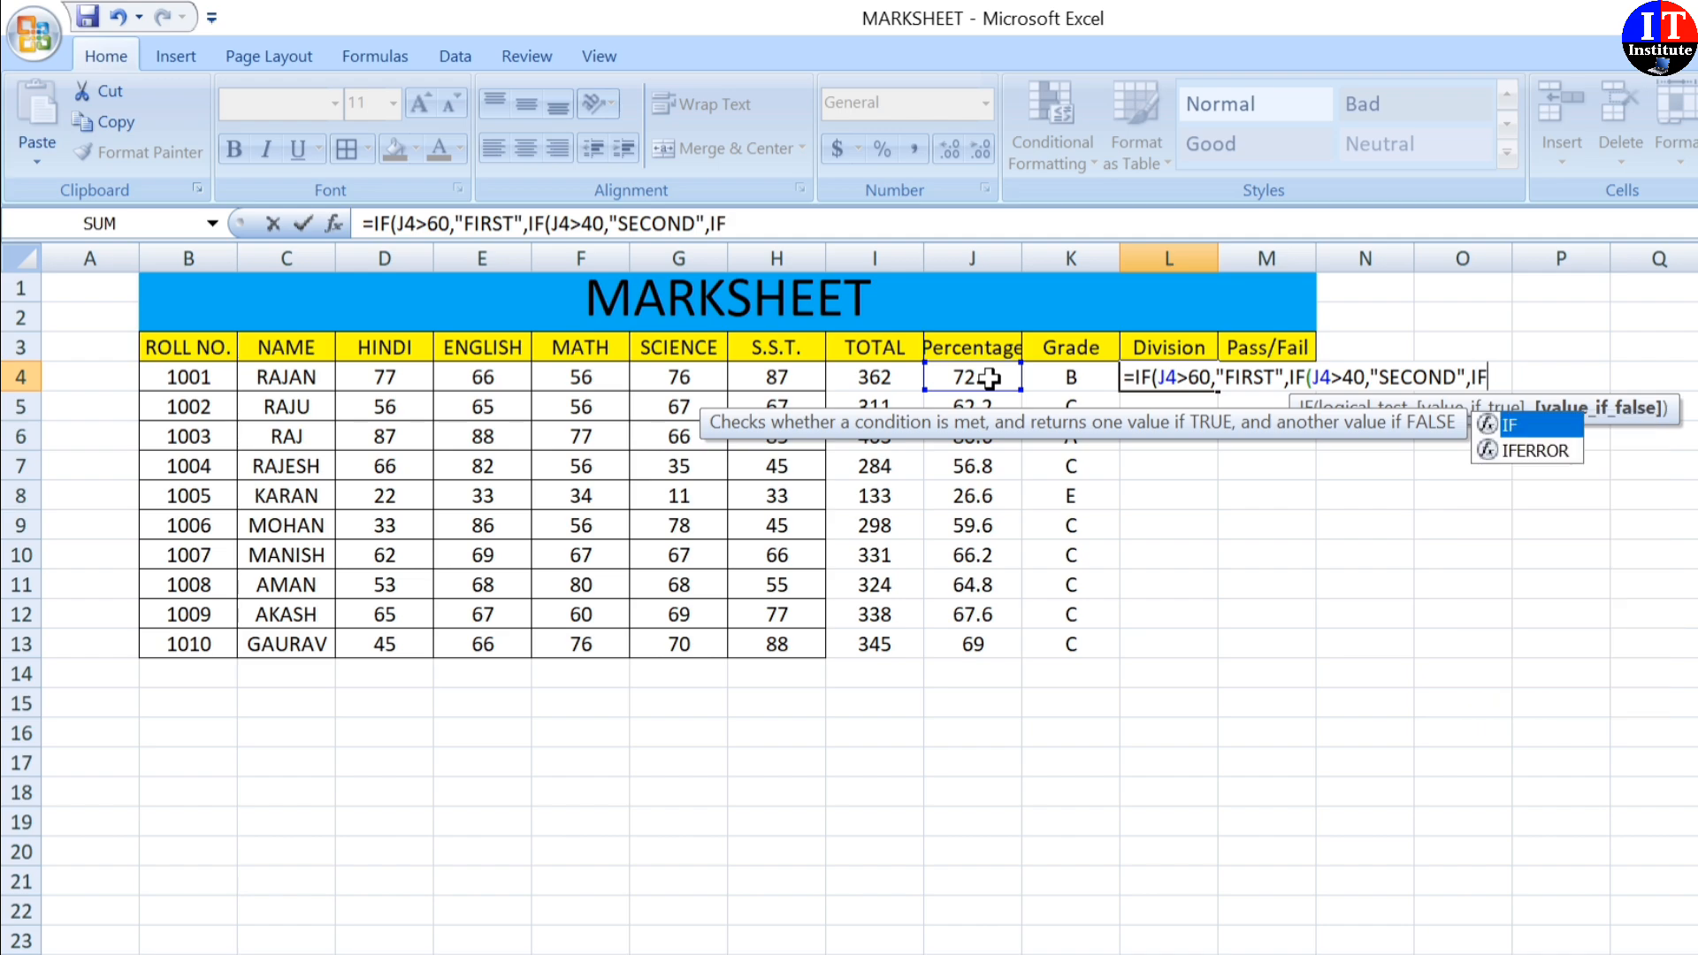
pyautogui.write('(')
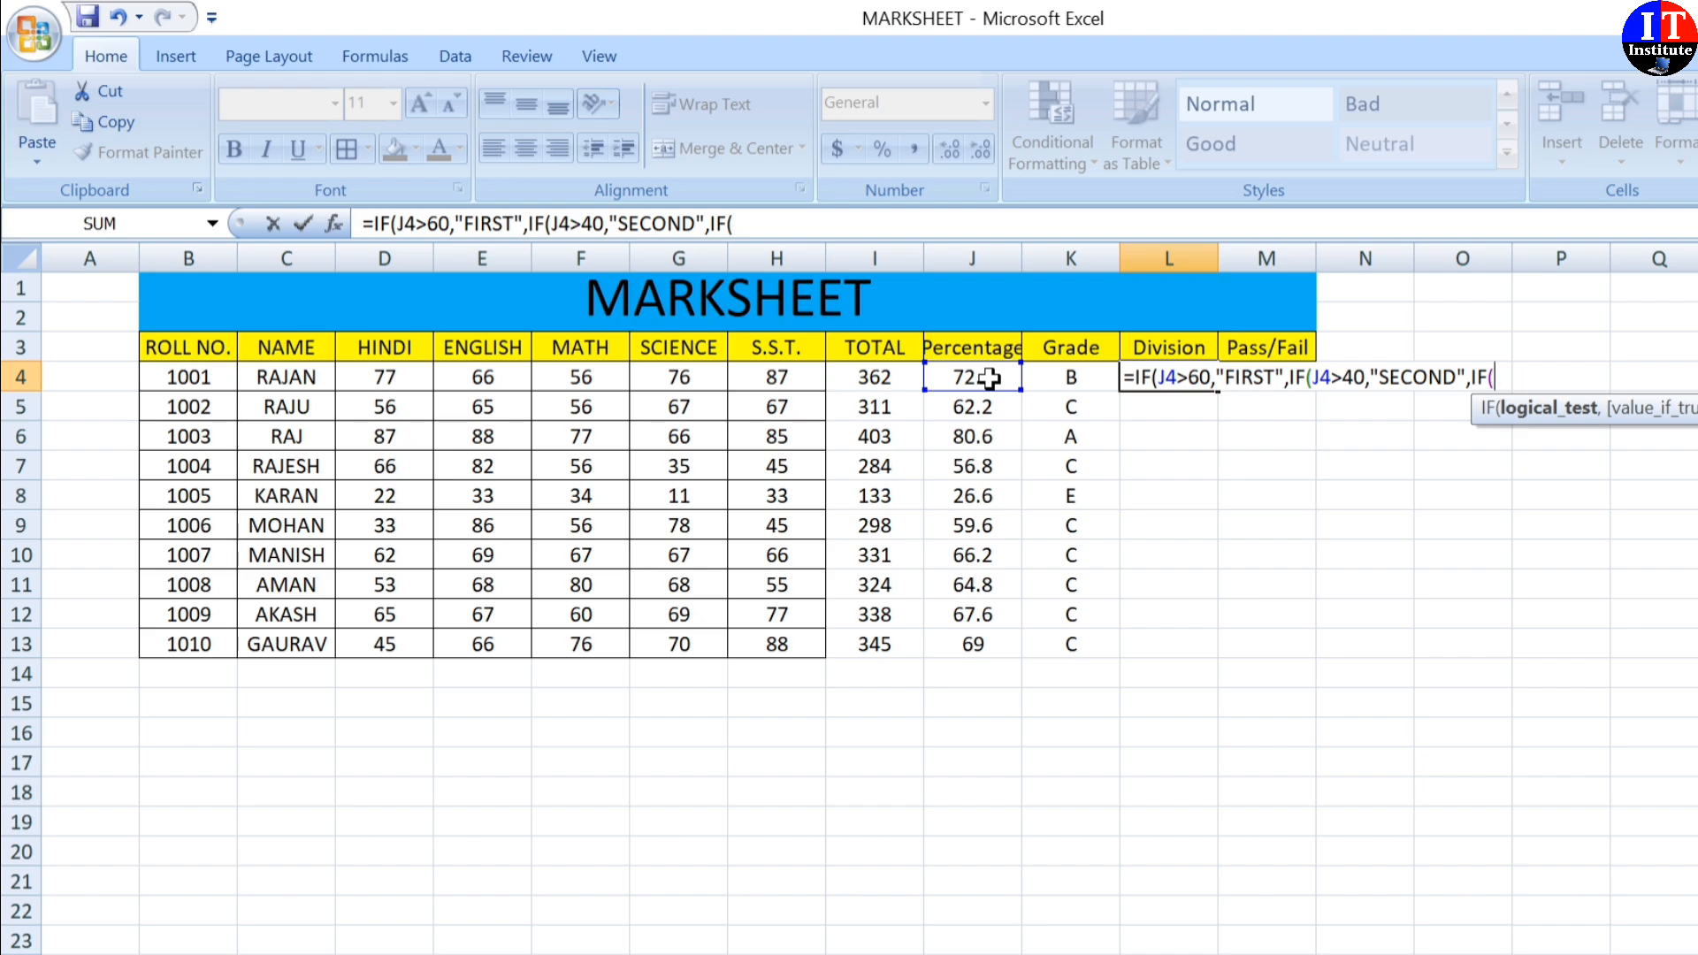
pyautogui.write('39')
pyautogui.press('BackSpace')
pyautogui.press('BackSpace')
pyautogui.click(986, 377)
pyautogui.write('<39')
pyautogui.write(',')
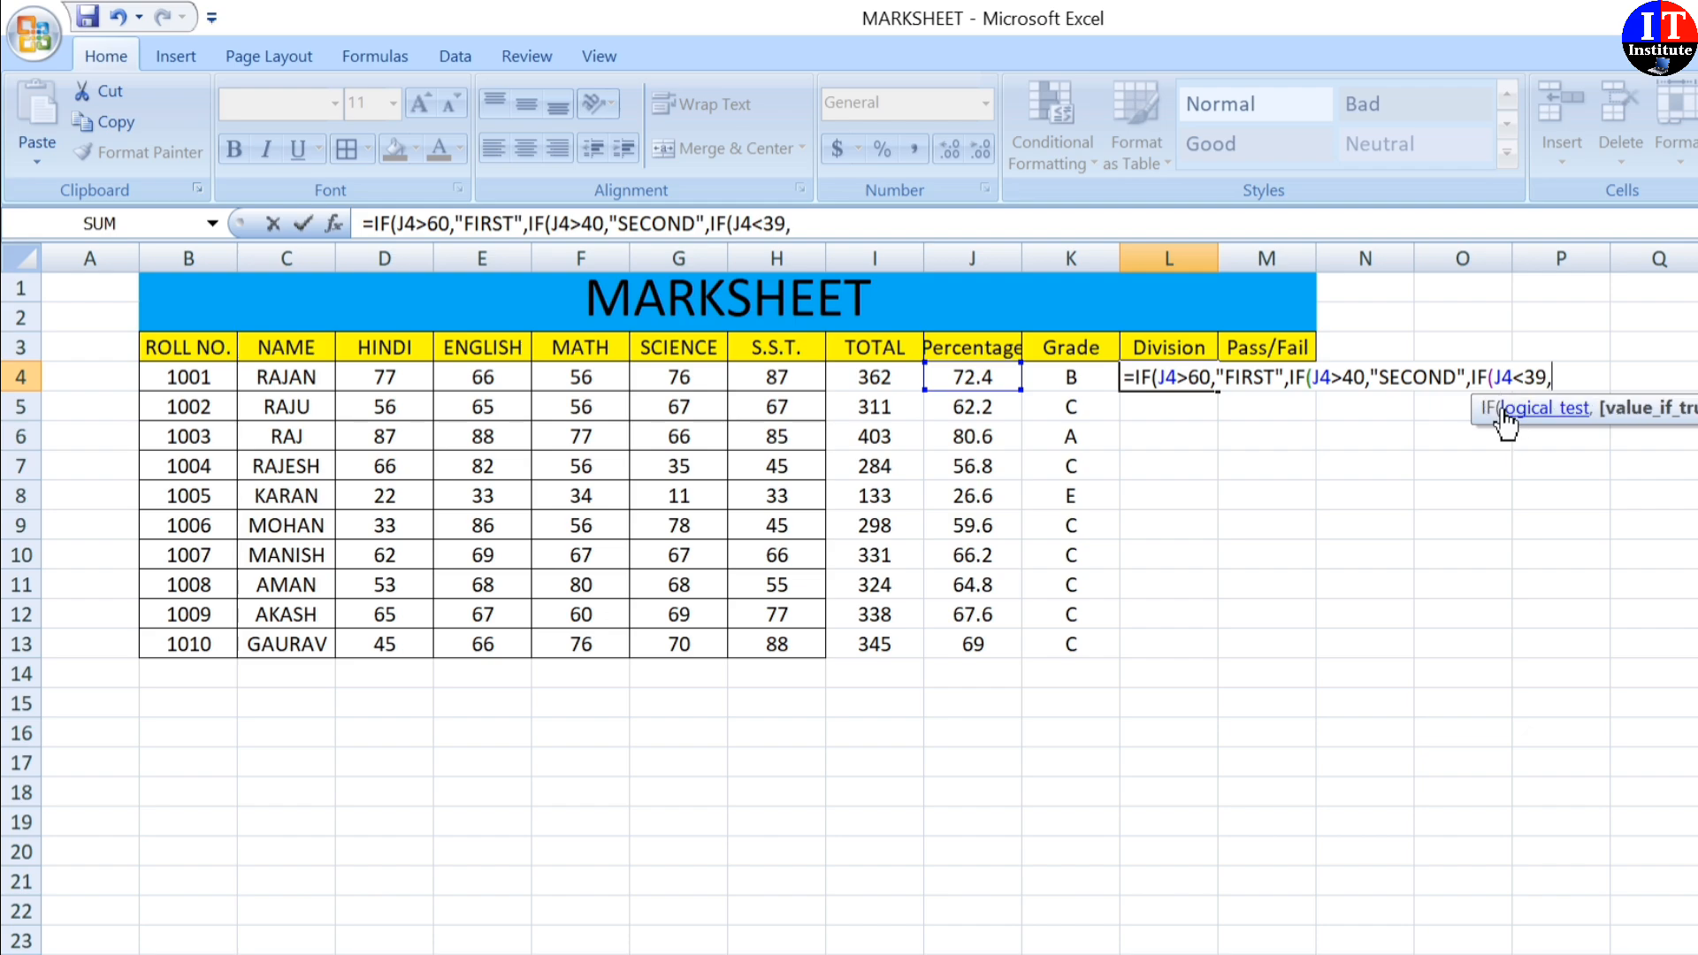
pyautogui.write('"THIRD')
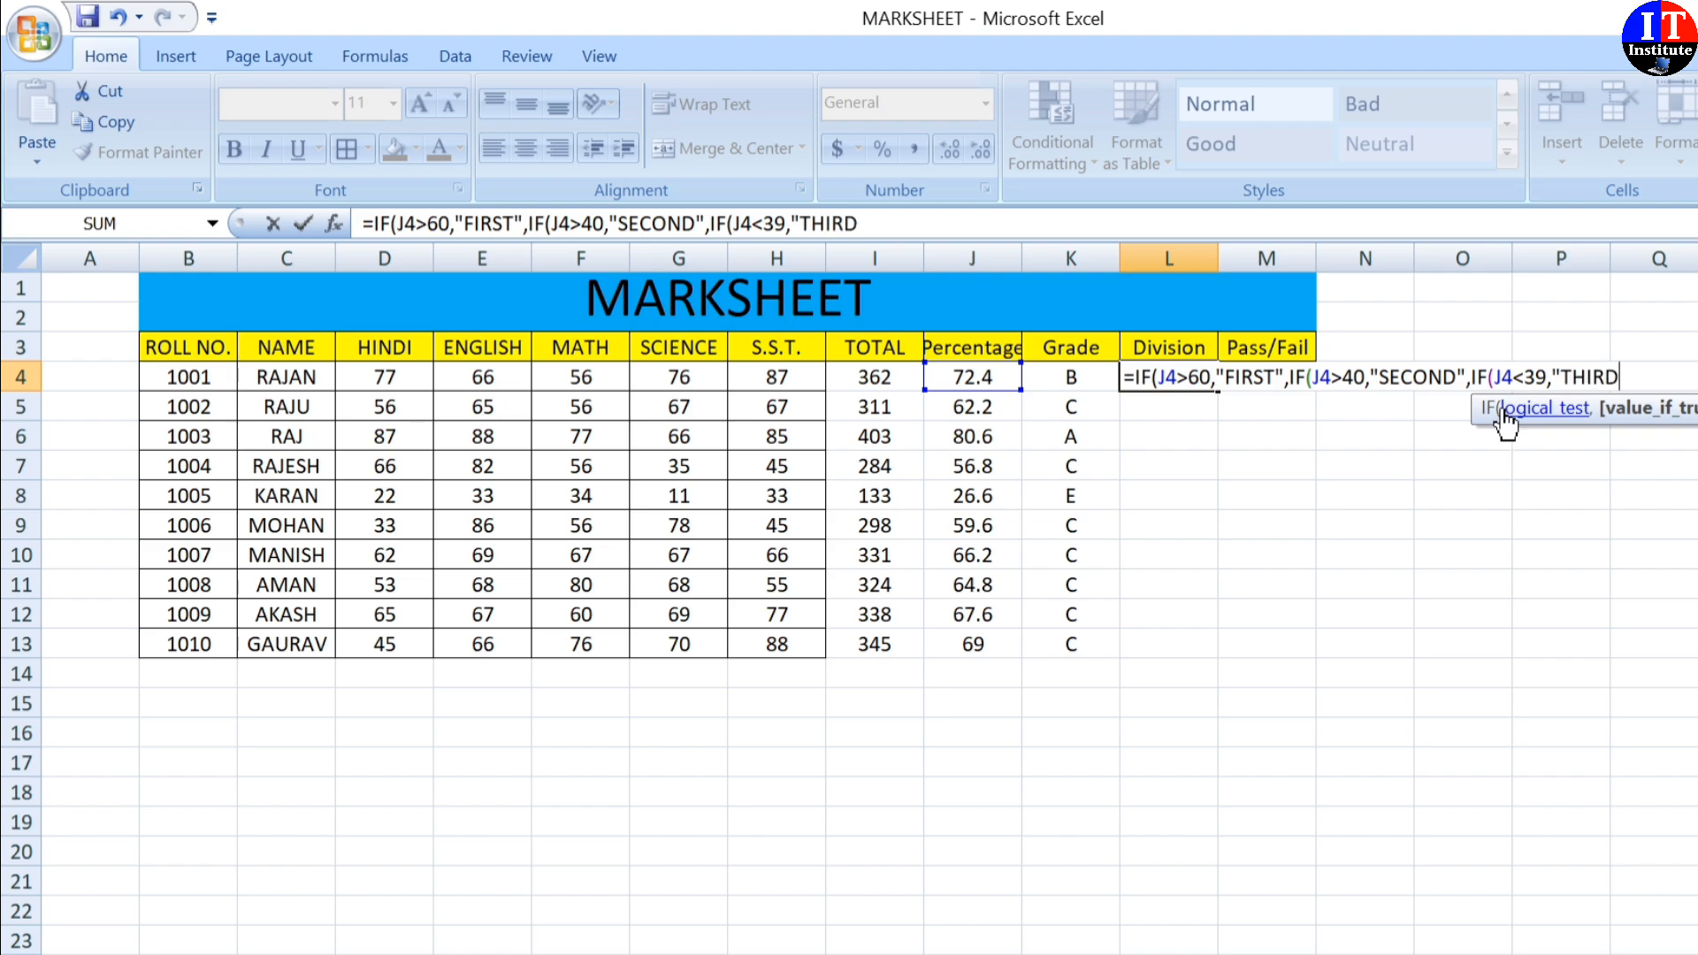
pyautogui.write('"')
pyautogui.write(')))')
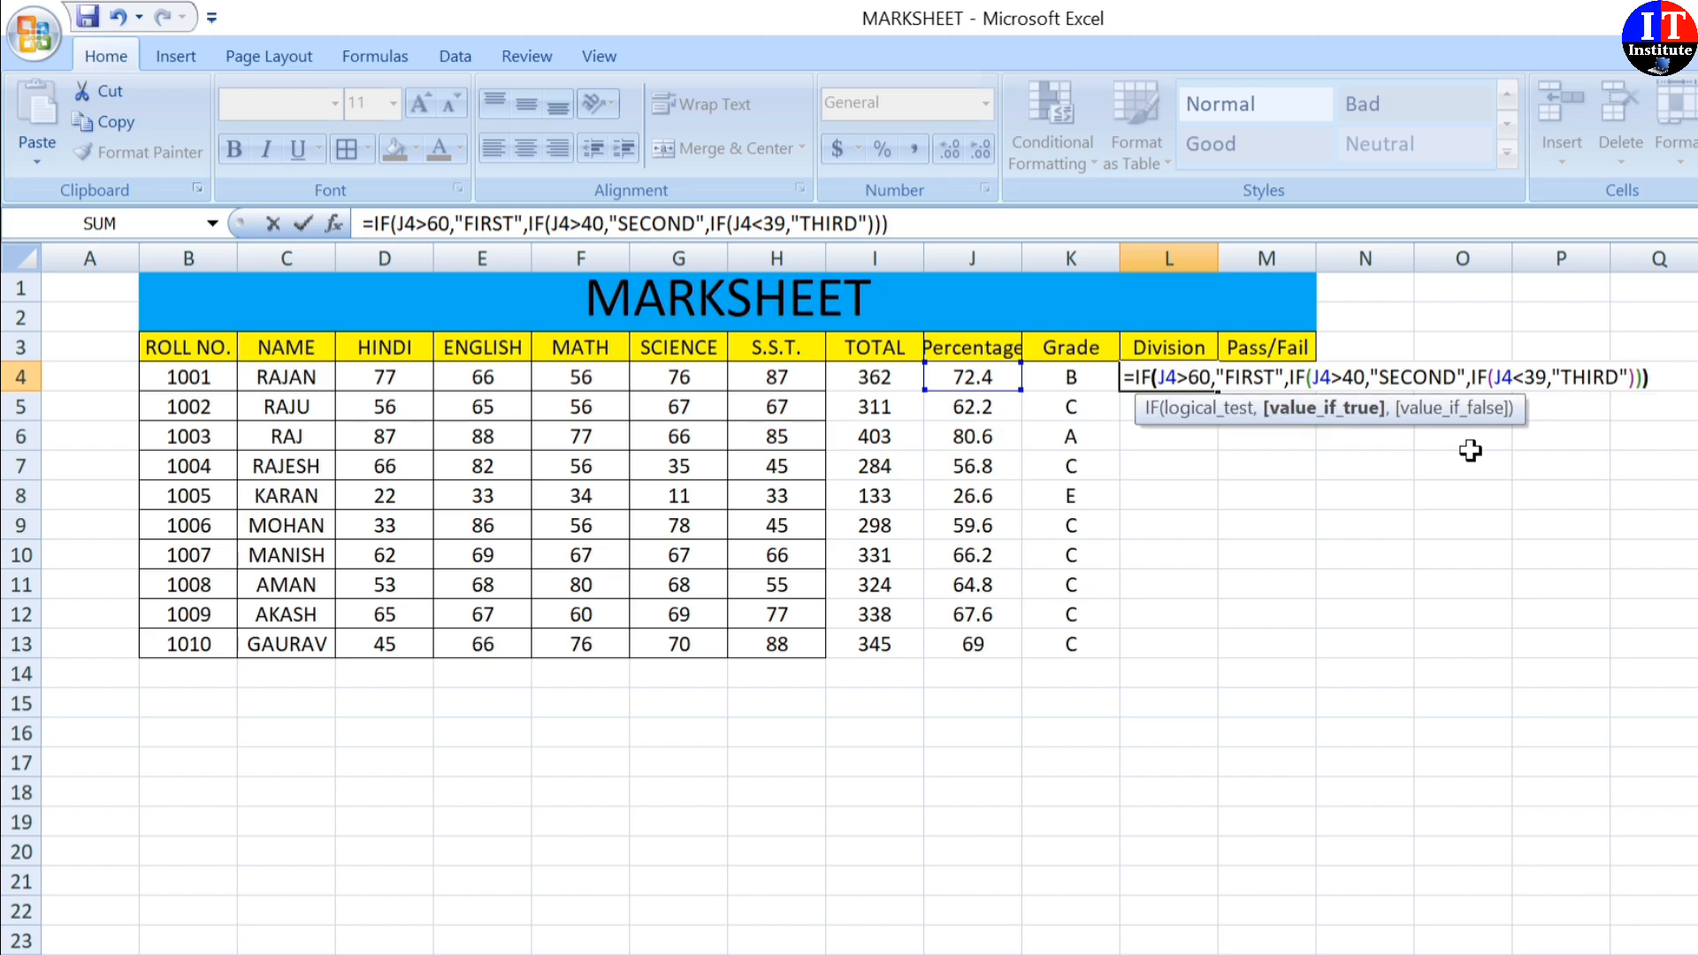
pyautogui.press('Return')
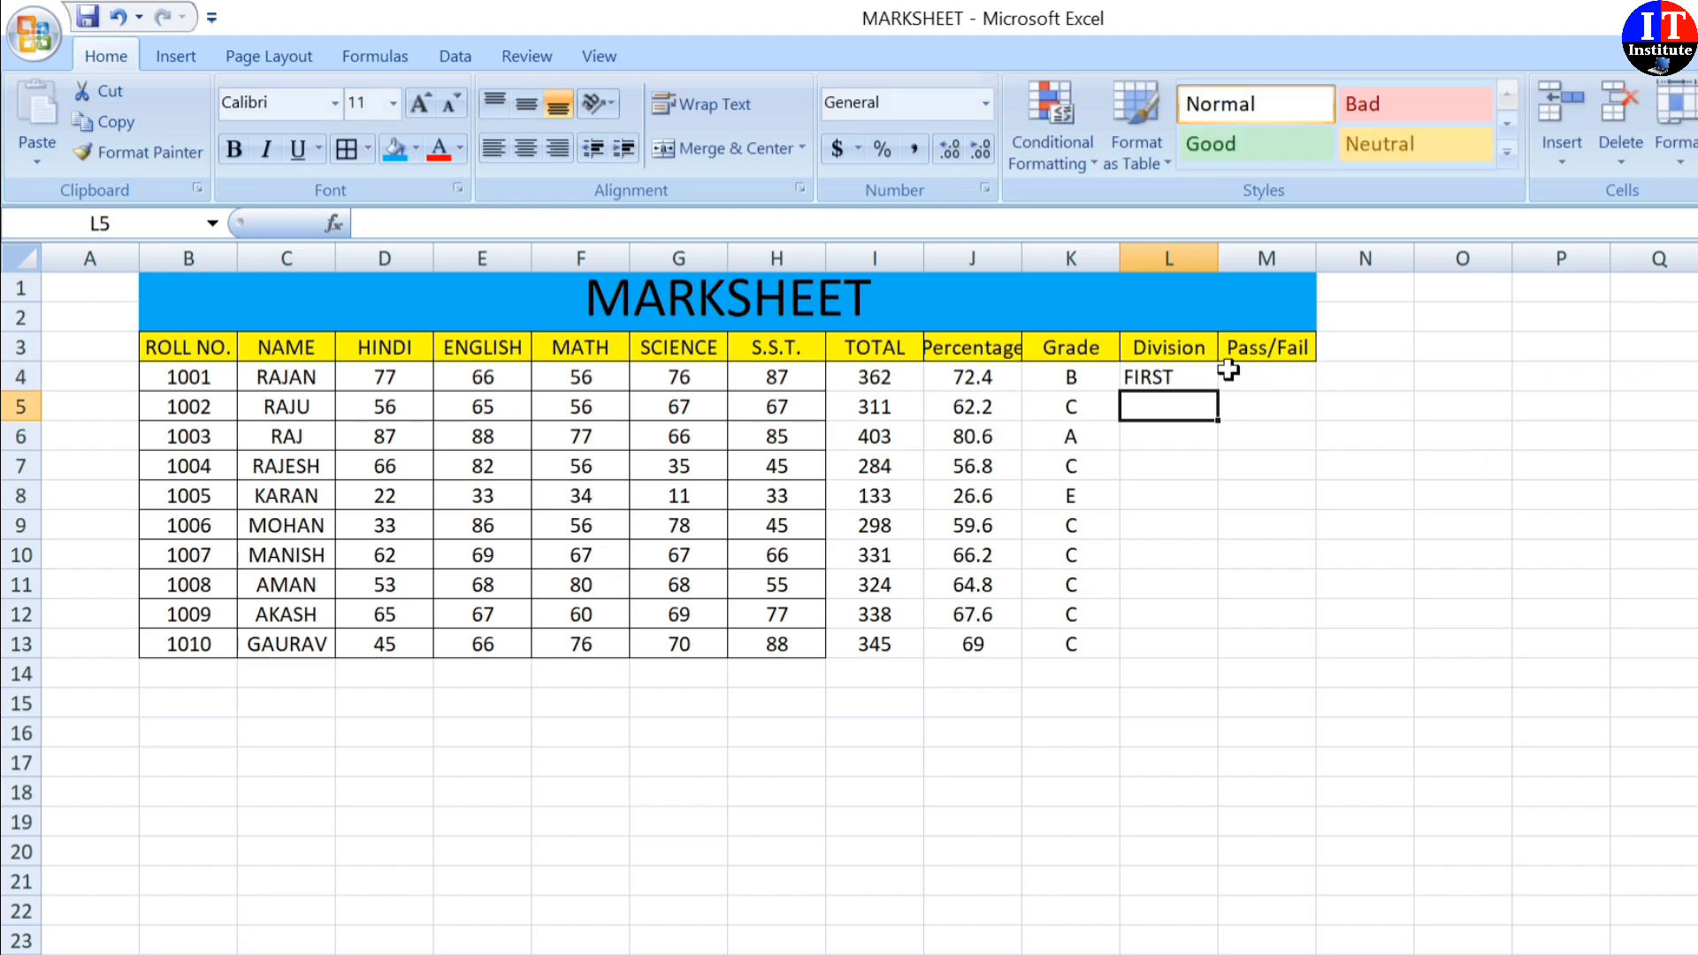
# Fill the division formula from L4 down to L13 and center the results.
pyautogui.click(1194, 380)
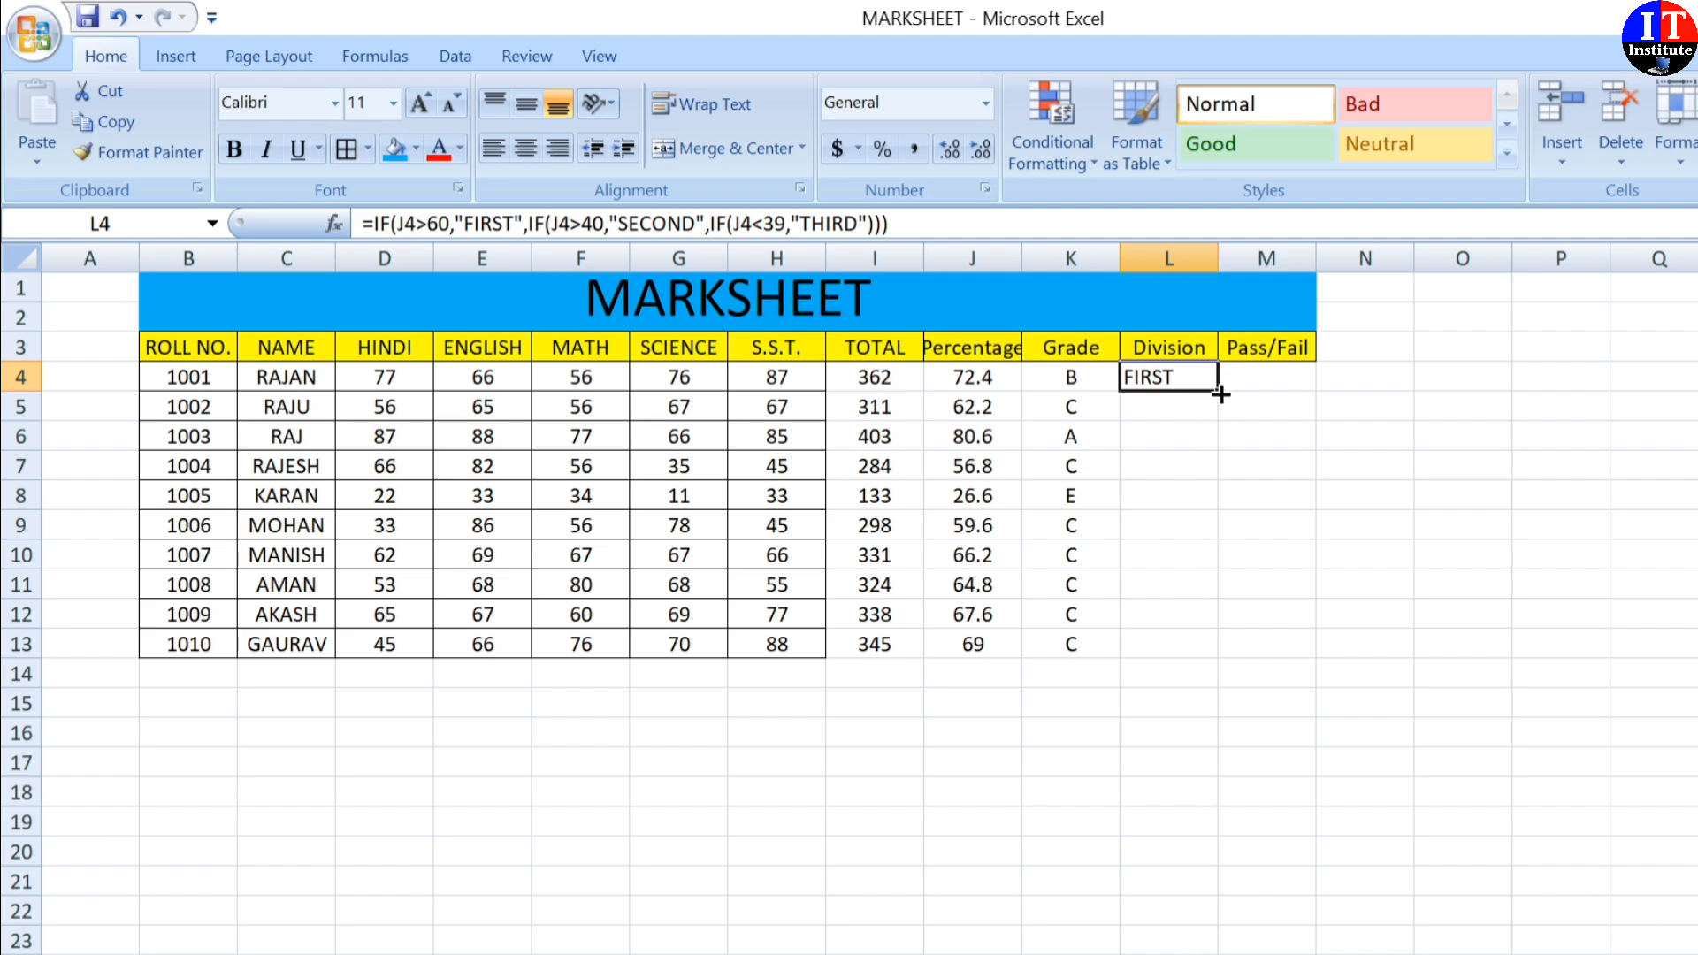
pyautogui.doubleClick(1218, 390)
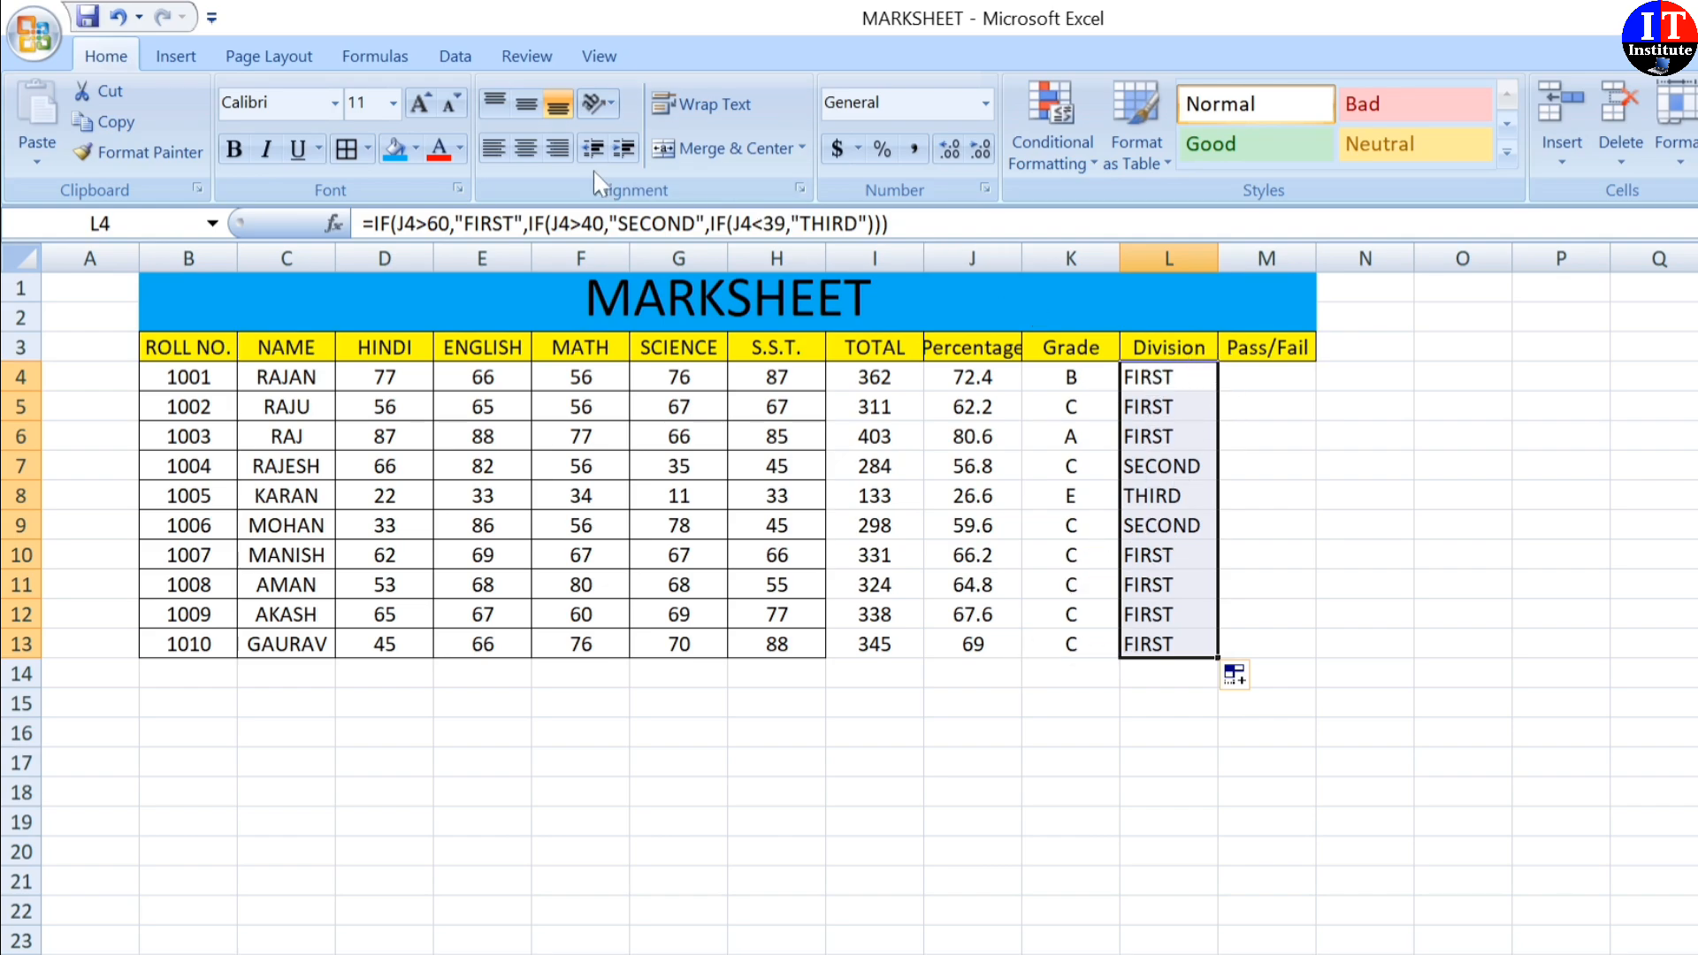
pyautogui.click(526, 149)
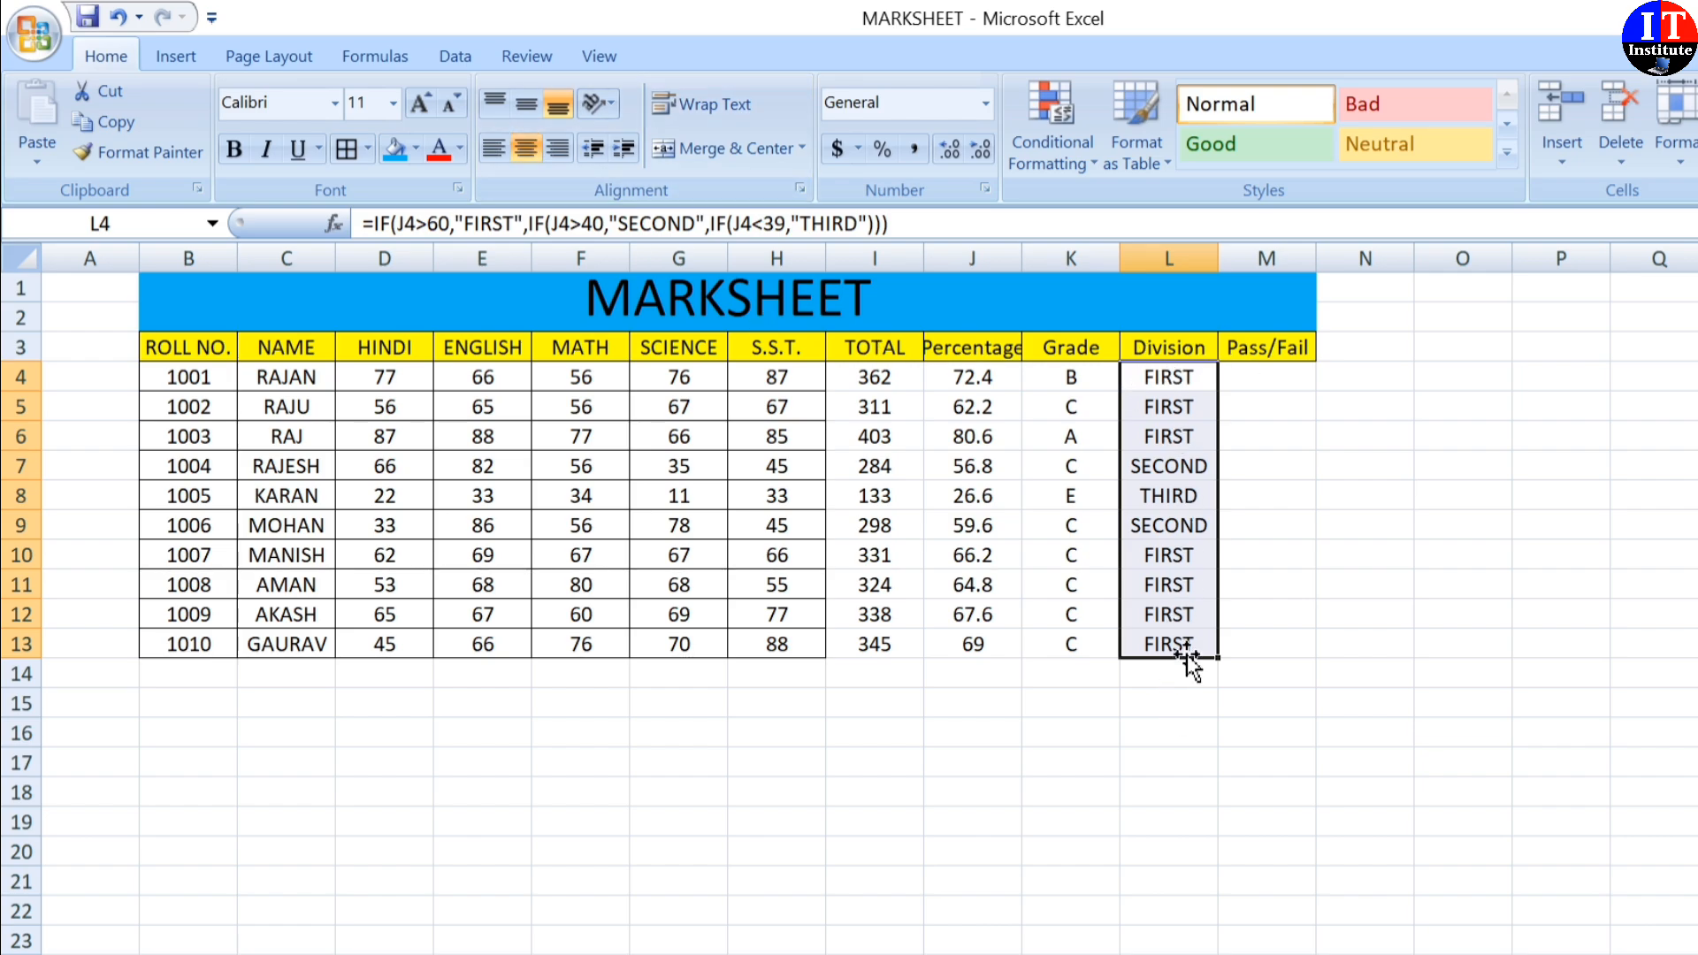
# Enter the pass/fail formula =IF(J4>40,"PASS","FAIL") in cell M4, taking the percentage cell J4 as the tested value.
pyautogui.click(1272, 376)
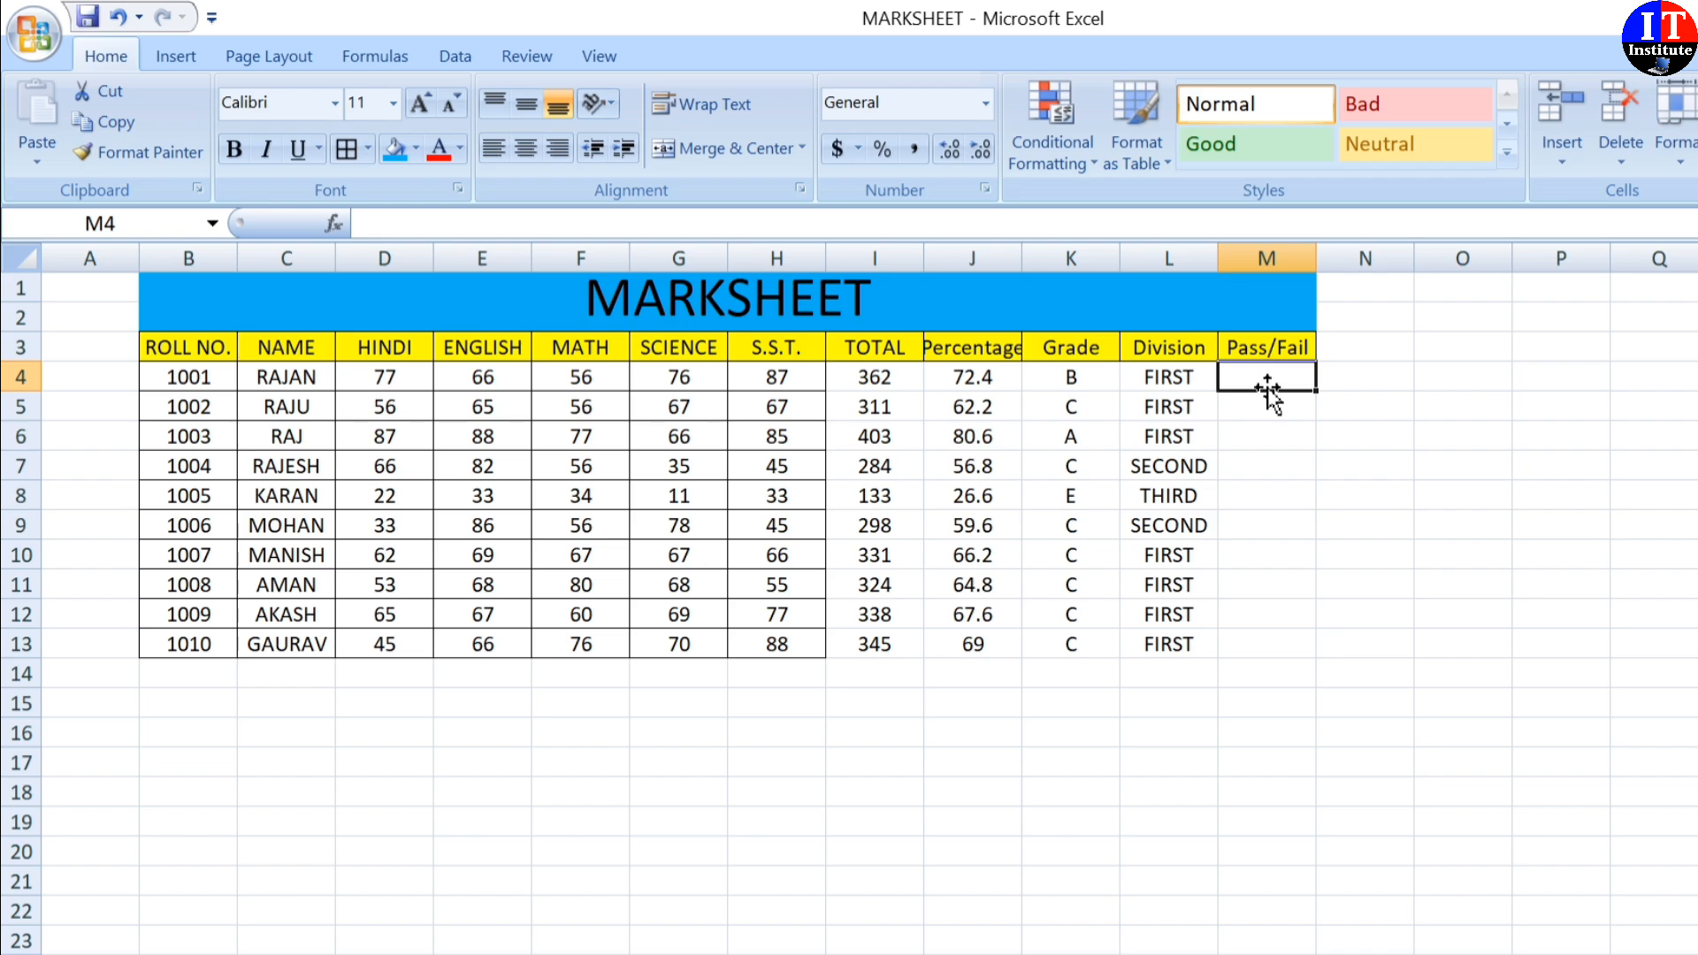
pyautogui.write('=')
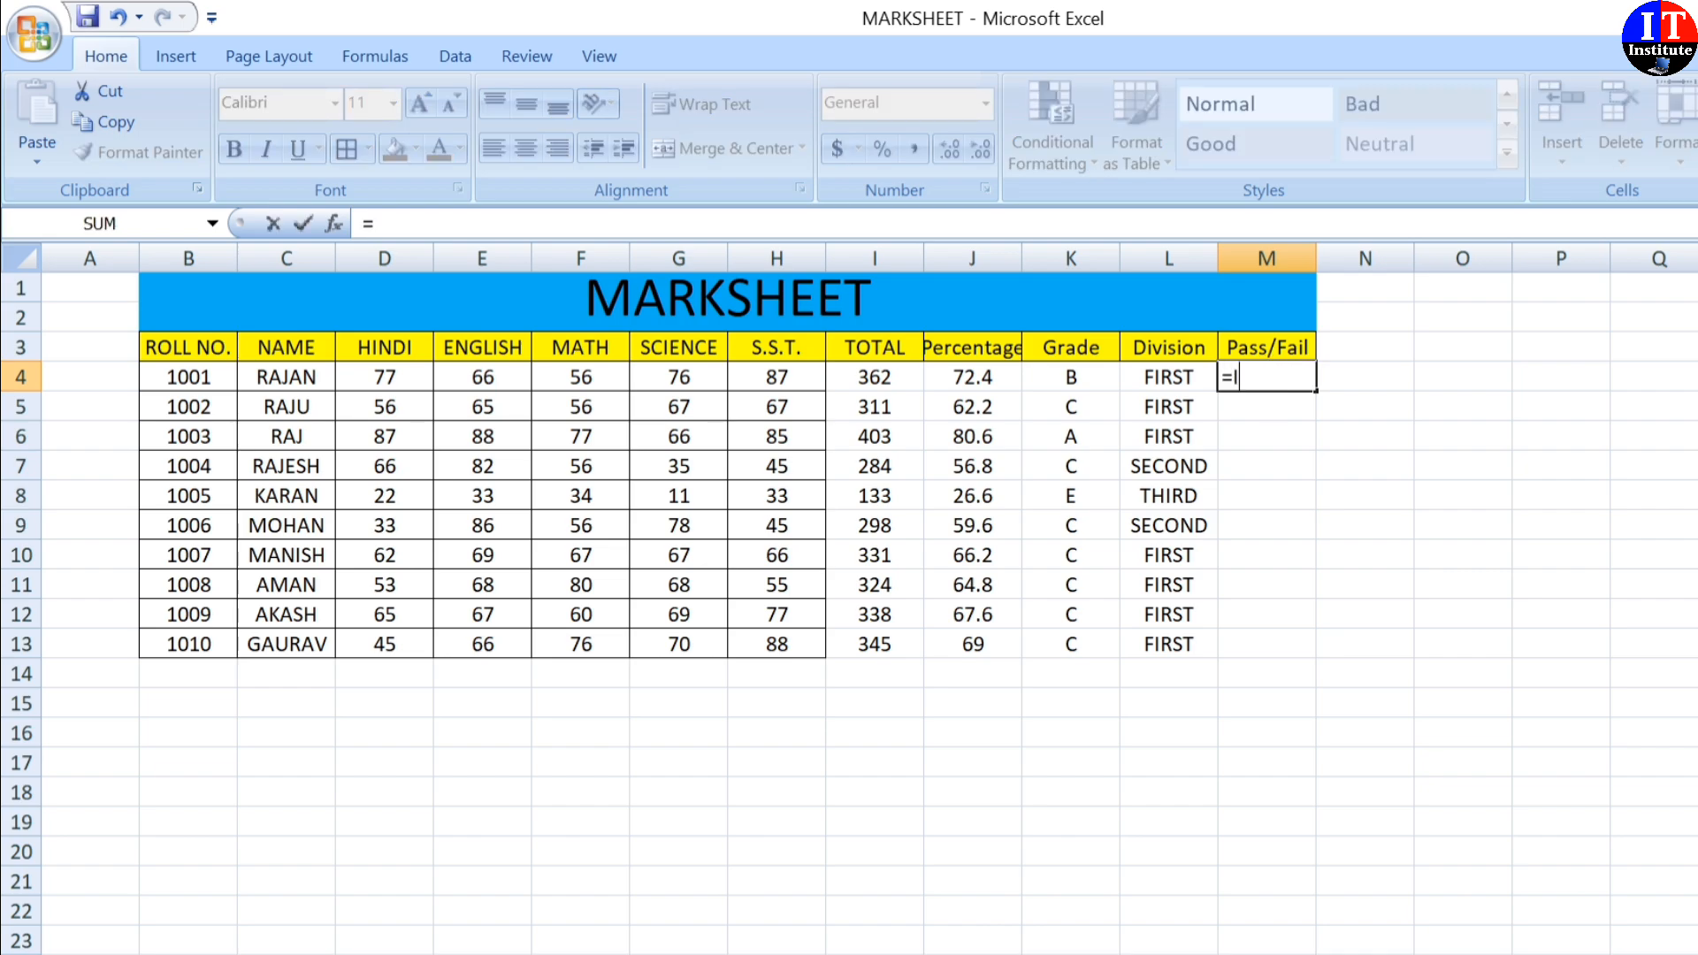
pyautogui.write('IF(')
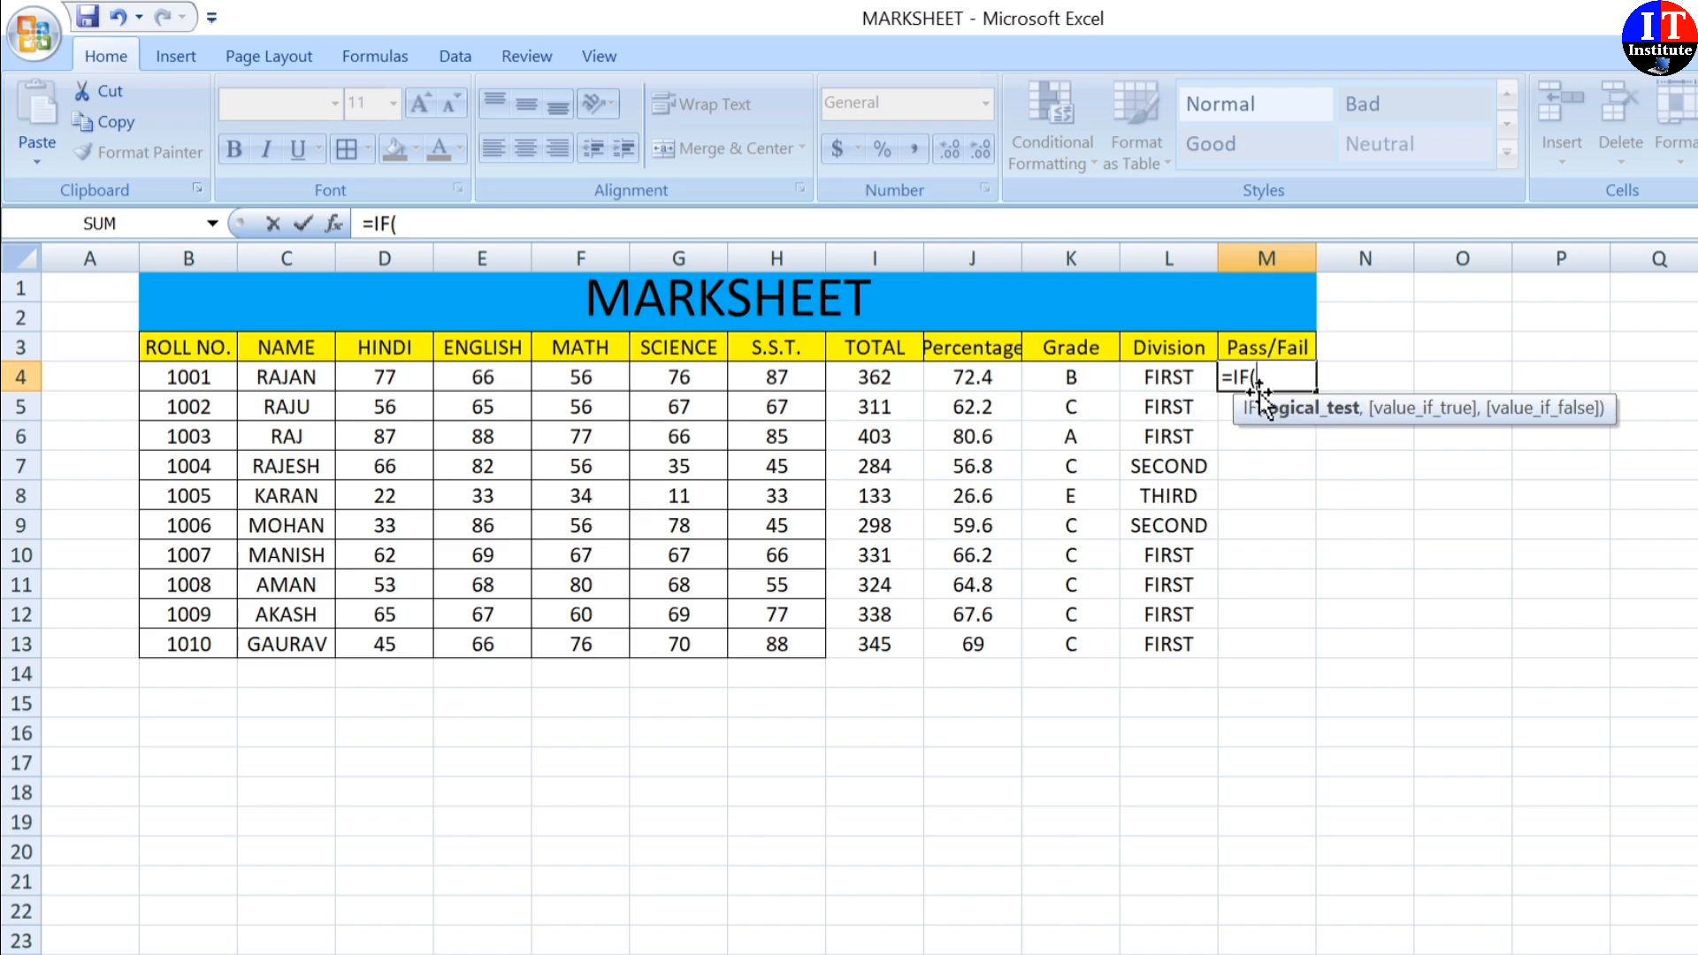
pyautogui.click(973, 380)
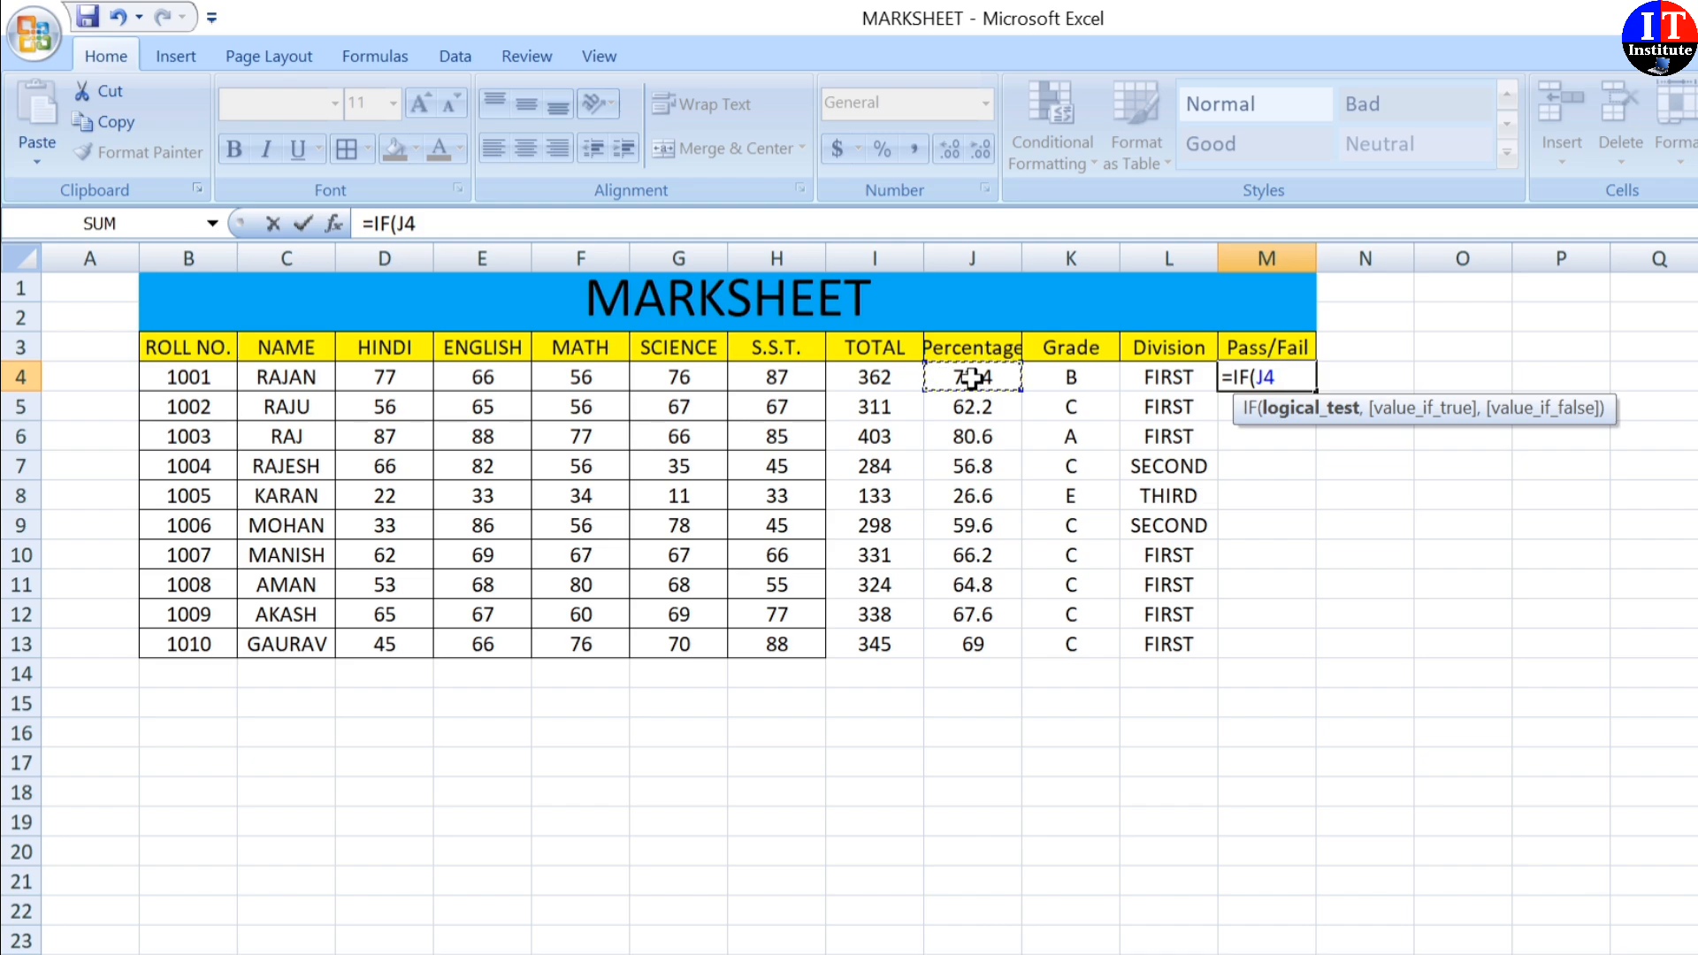
pyautogui.write('>40')
pyautogui.write(',"P')
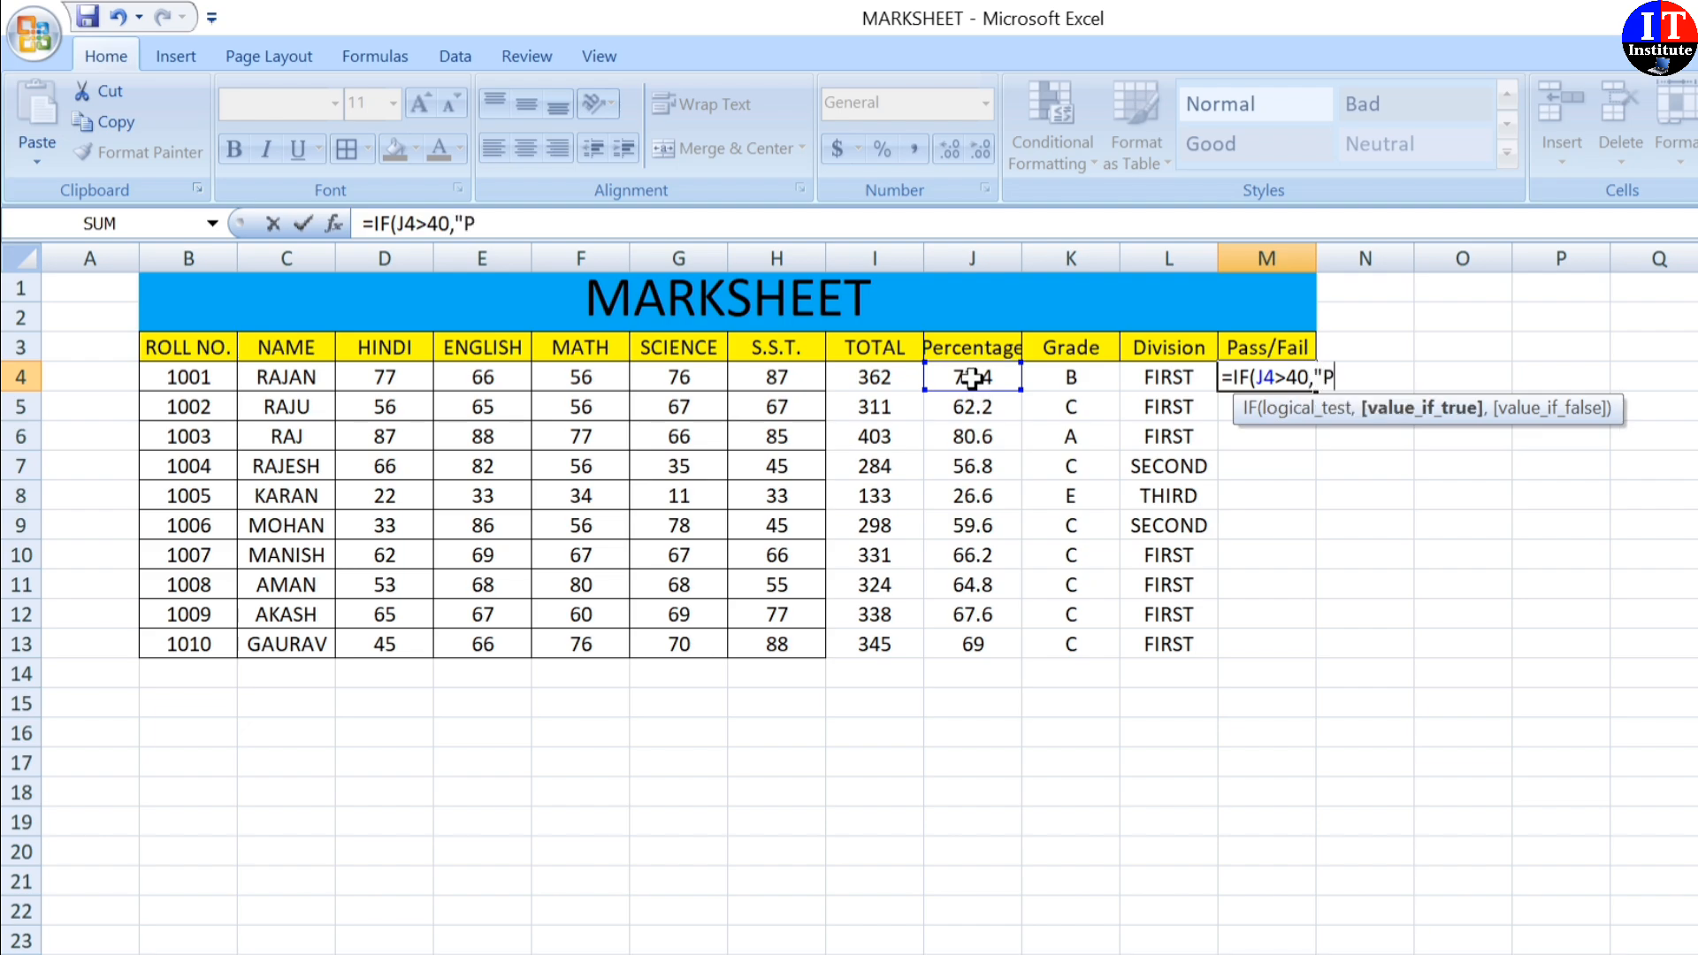
pyautogui.write('ASS","FAIL"')
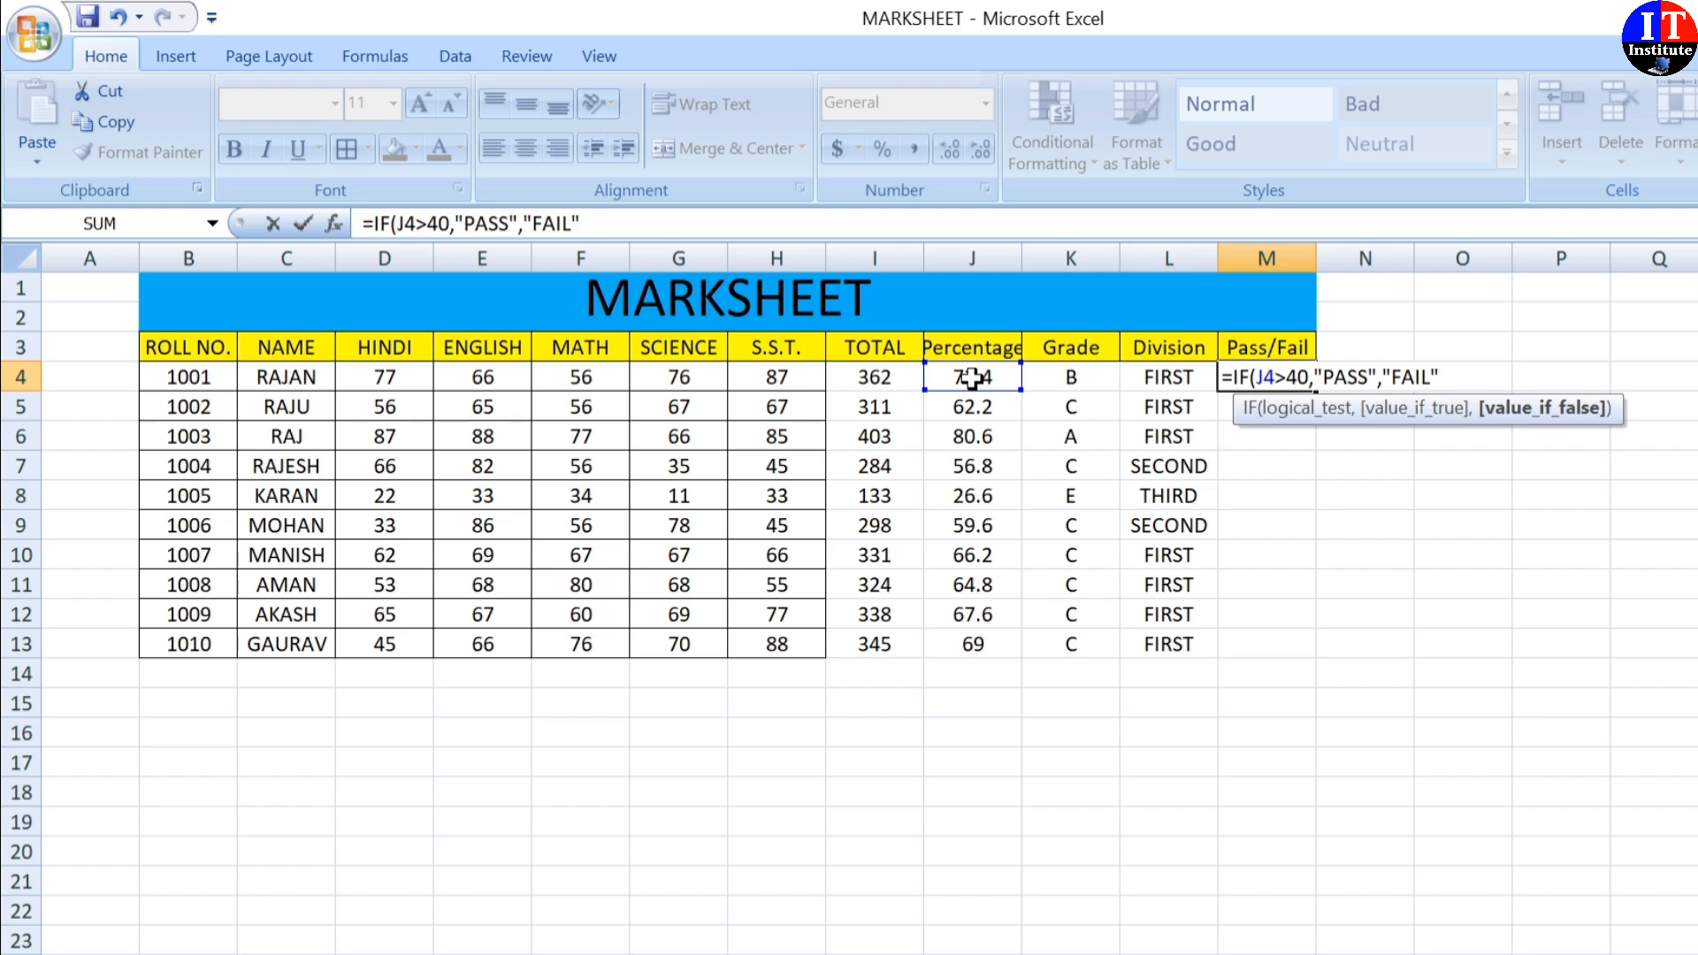
pyautogui.write(')')
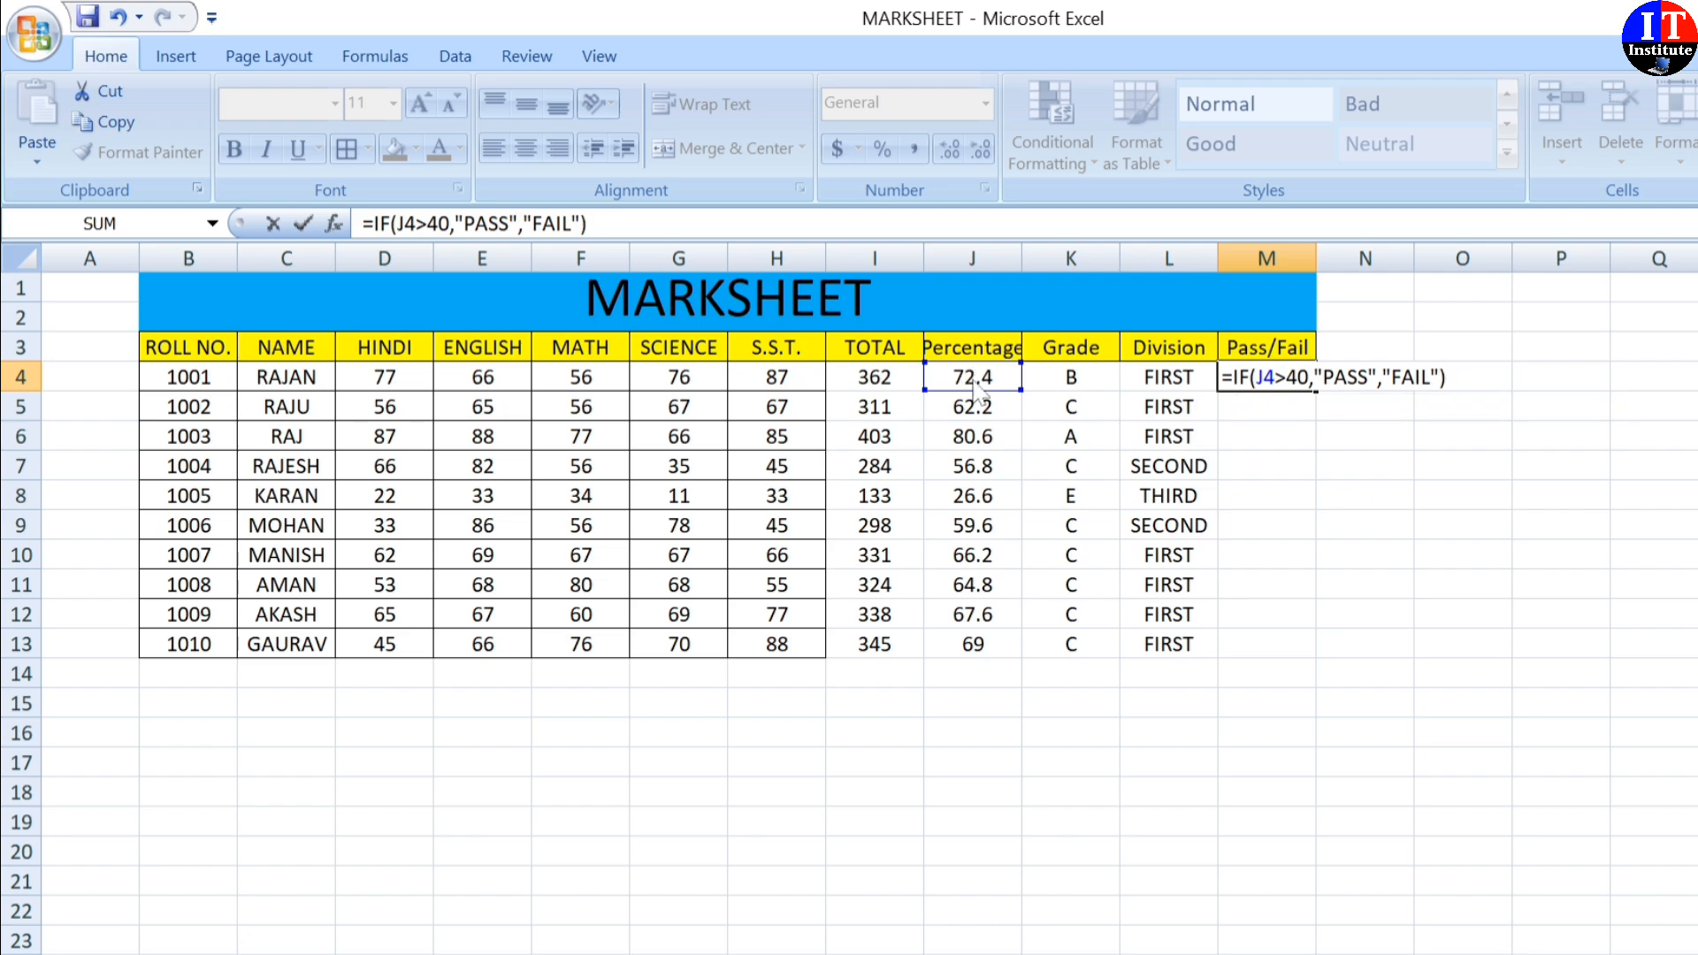
pyautogui.press('Return')
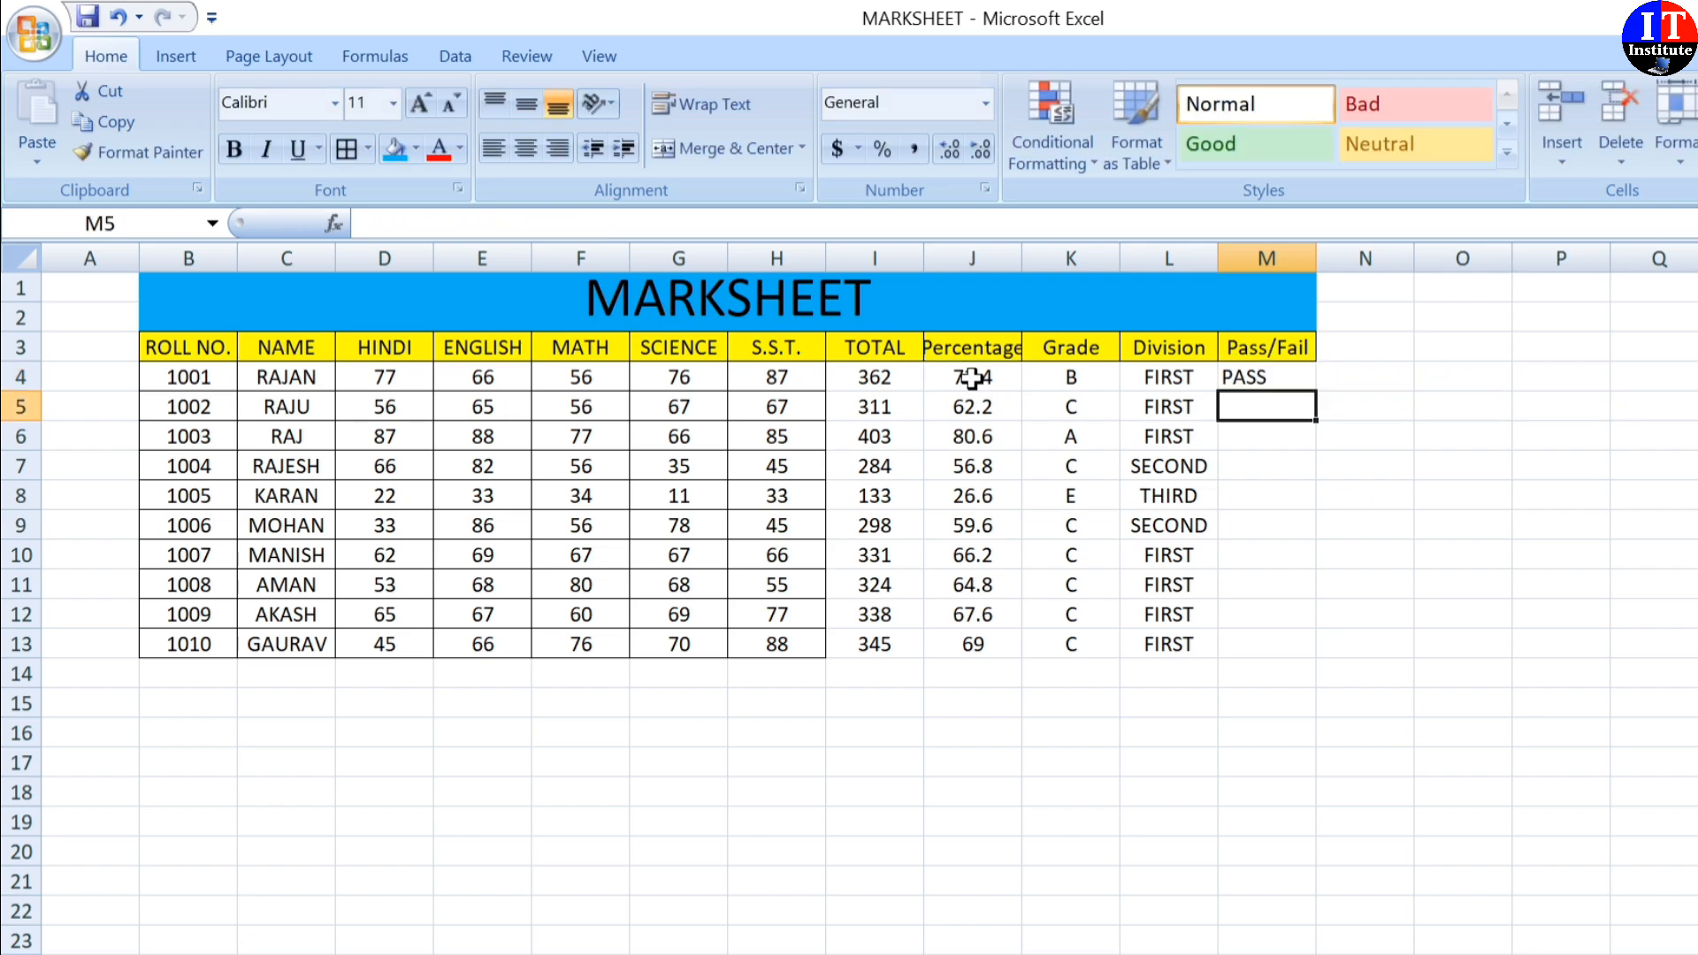
# Fill the pass/fail formula from M4 down to M13 and center the results.
pyautogui.click(1260, 376)
pyautogui.doubleClick(1316, 390)
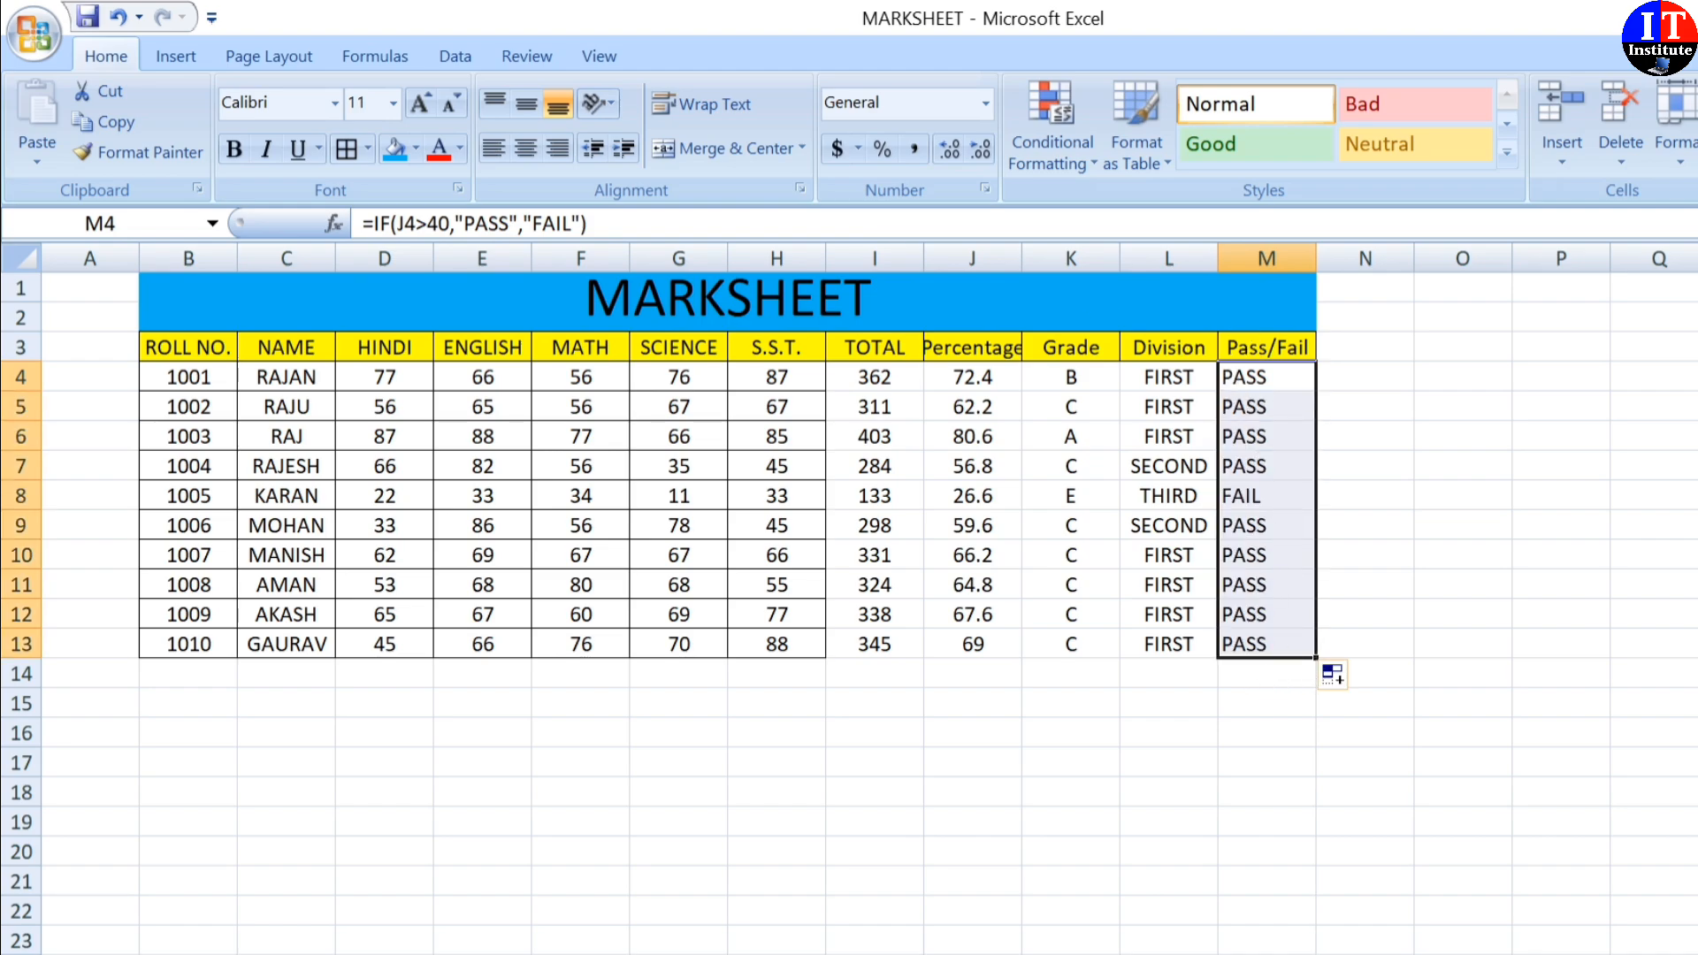
pyautogui.click(529, 149)
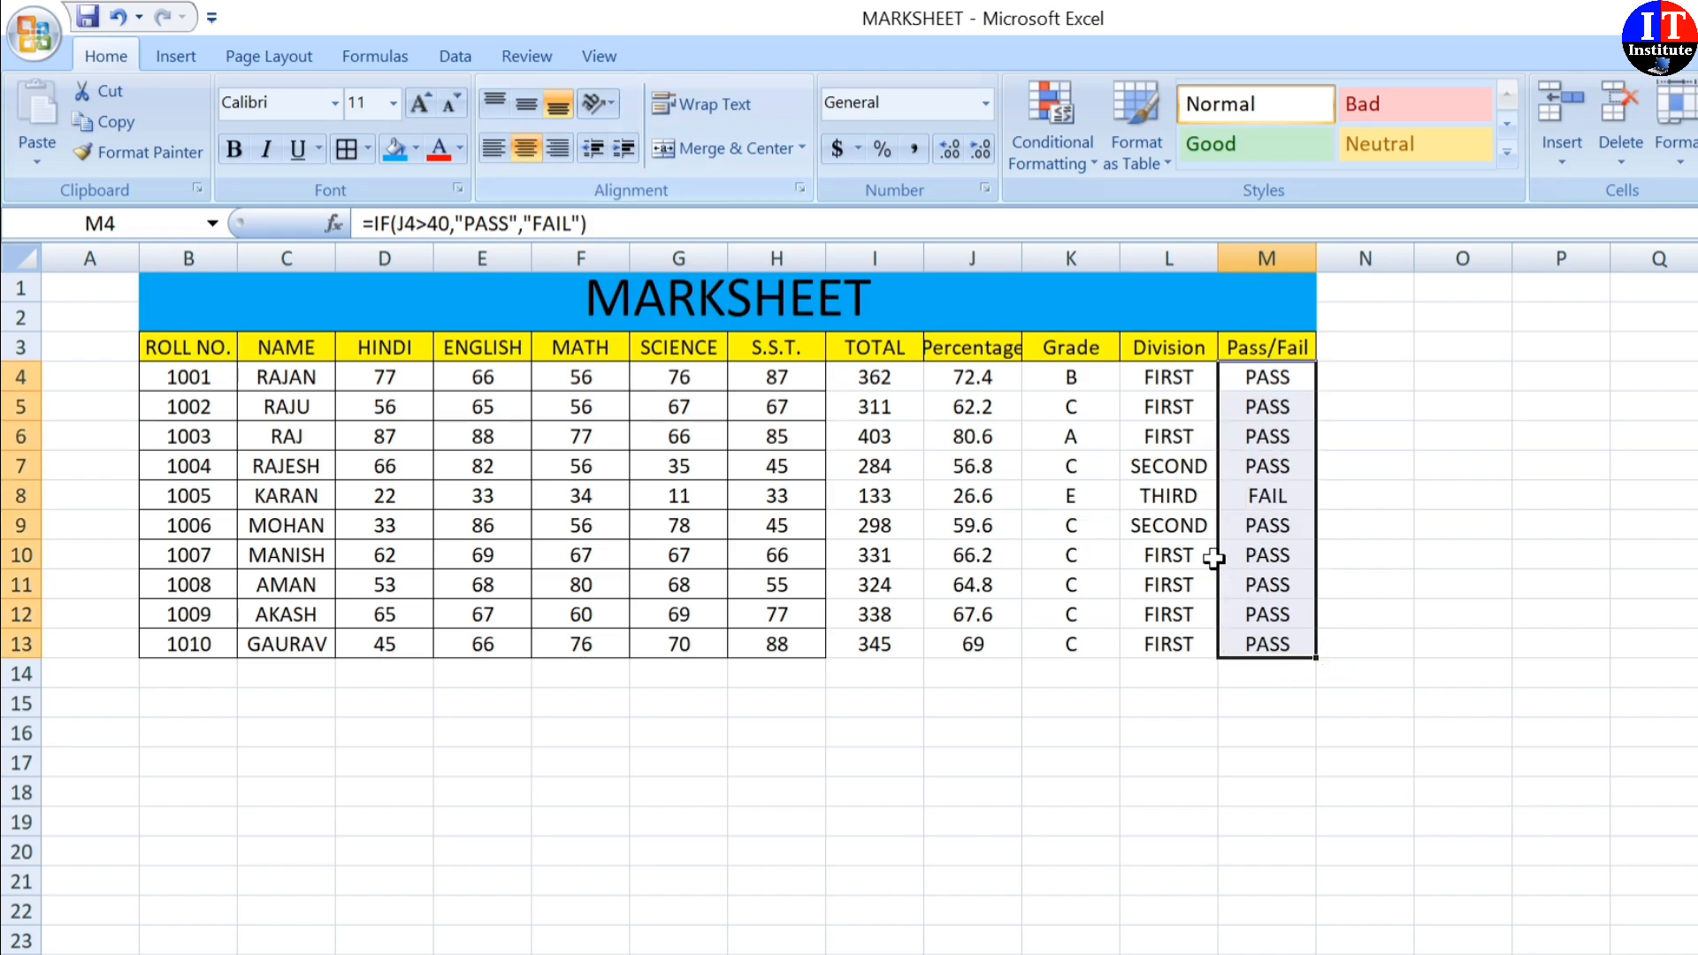
pyautogui.click(1344, 561)
# Apply all borders to the whole marksheet table, from the title in B1 to cell M13.
pyautogui.moveTo(163, 320); pyautogui.dragTo(562, 645)
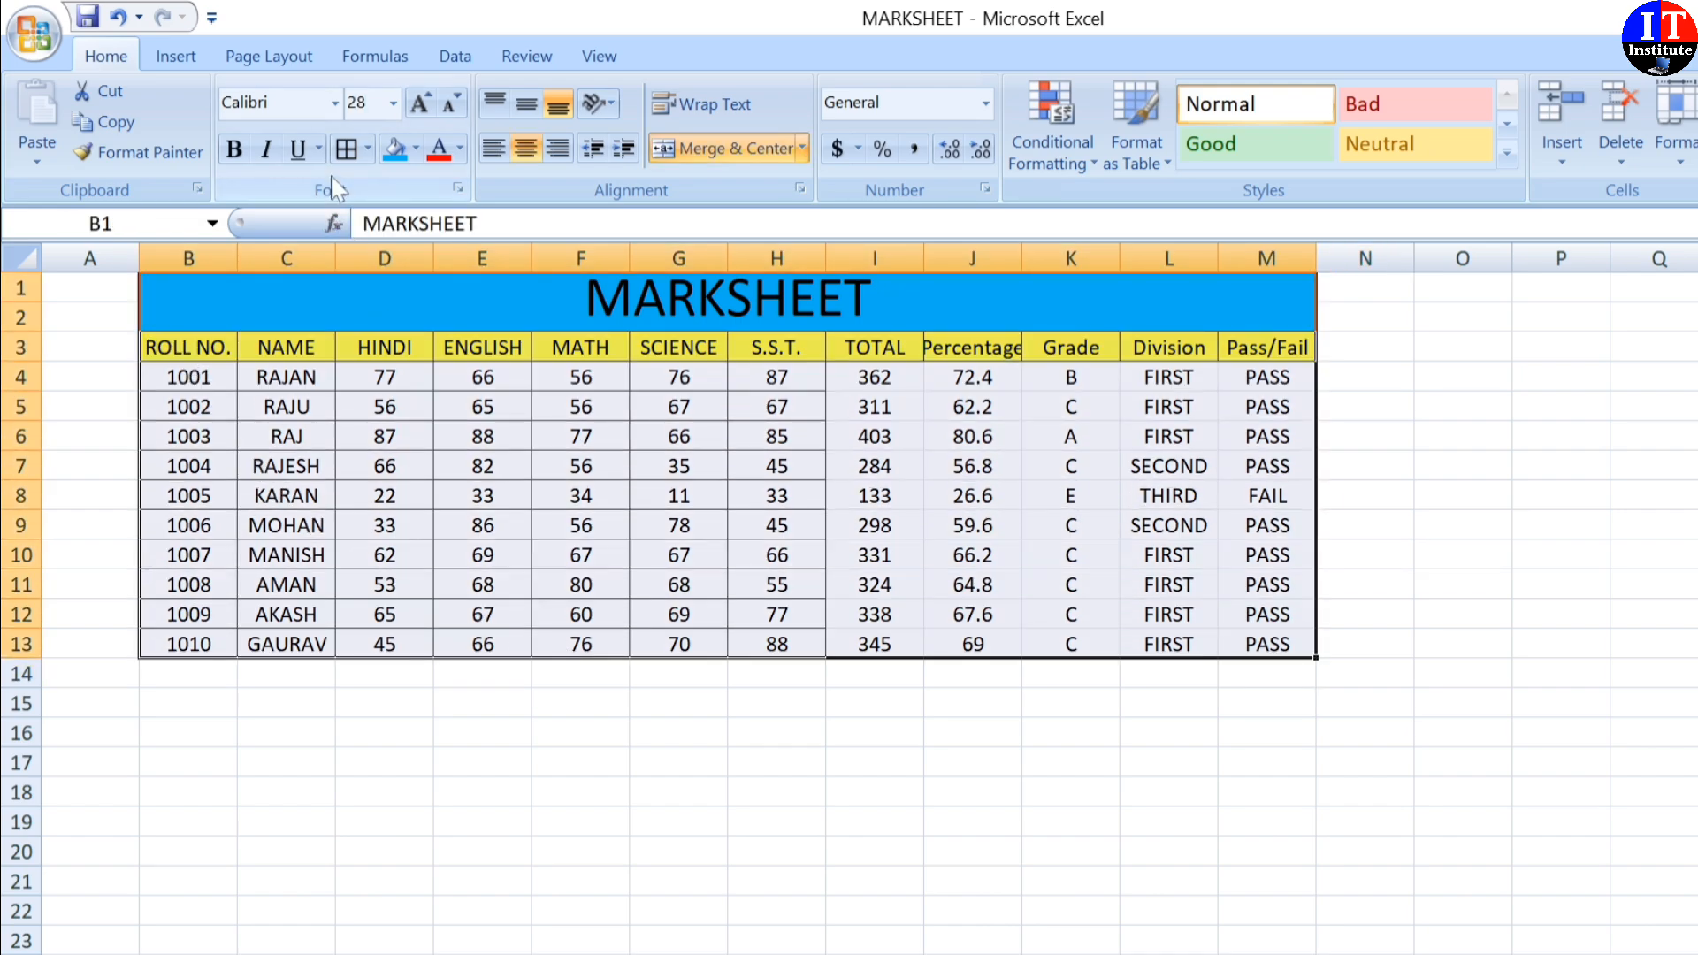
pyautogui.click(347, 149)
pyautogui.click(936, 703)
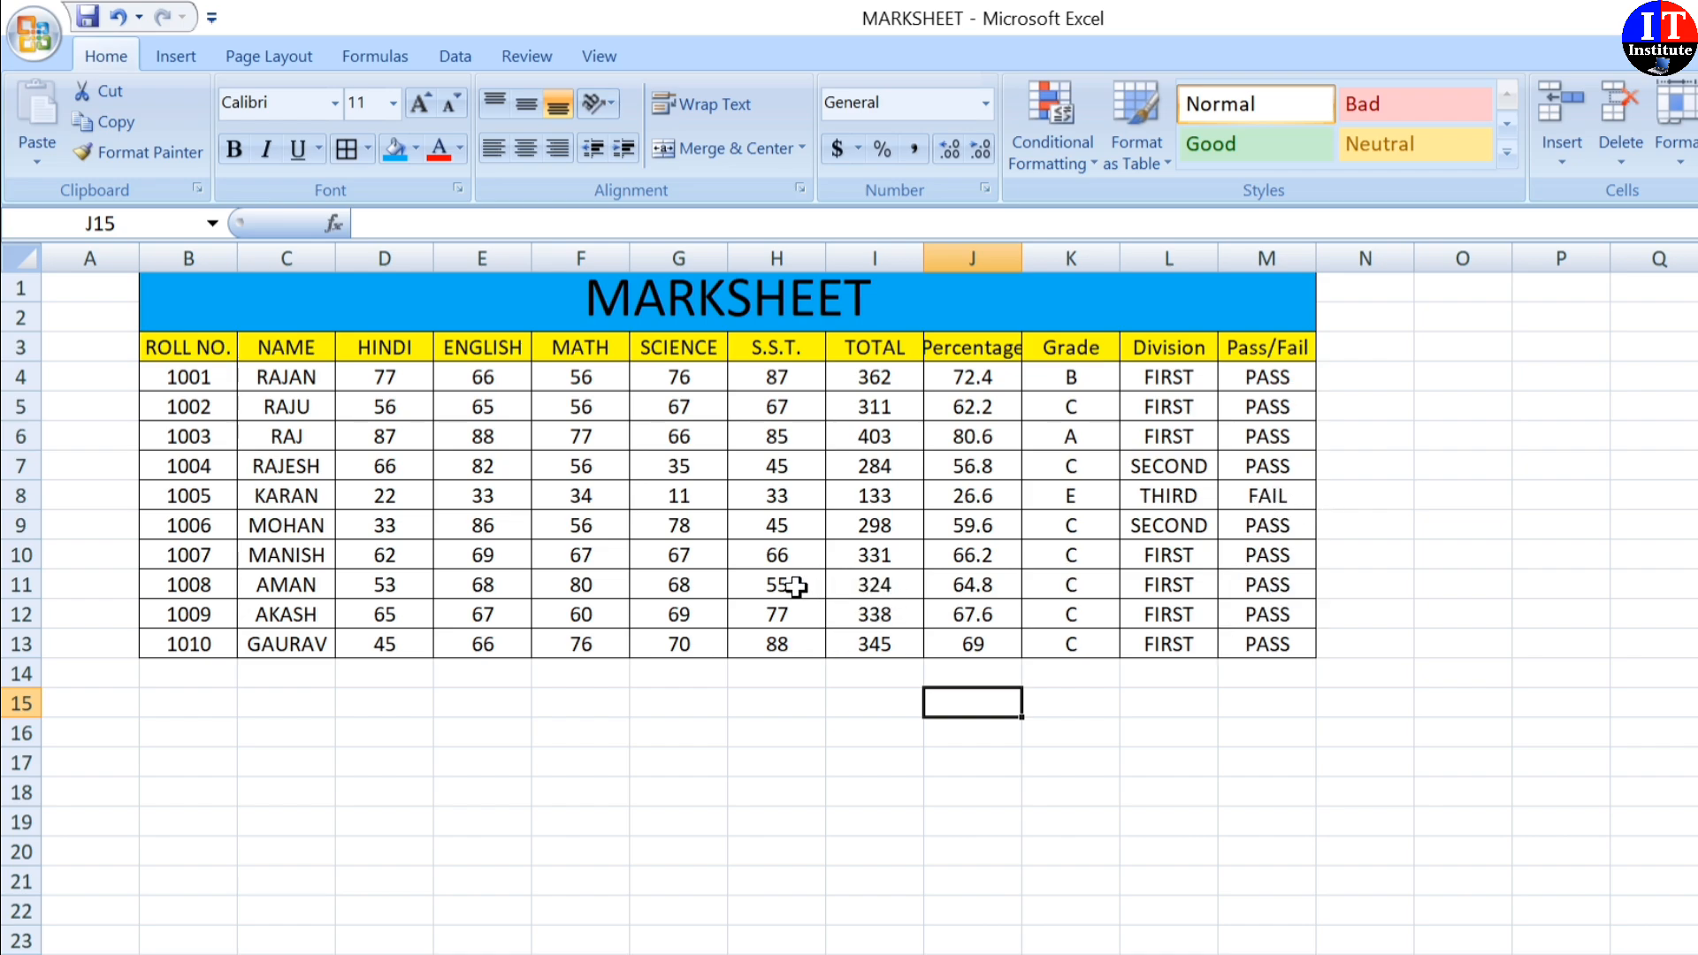
# Change the marks of roll number 1008 in row 11 to 33 in Science, 12 in English and 11 in Hindi.
pyautogui.click(695, 584)
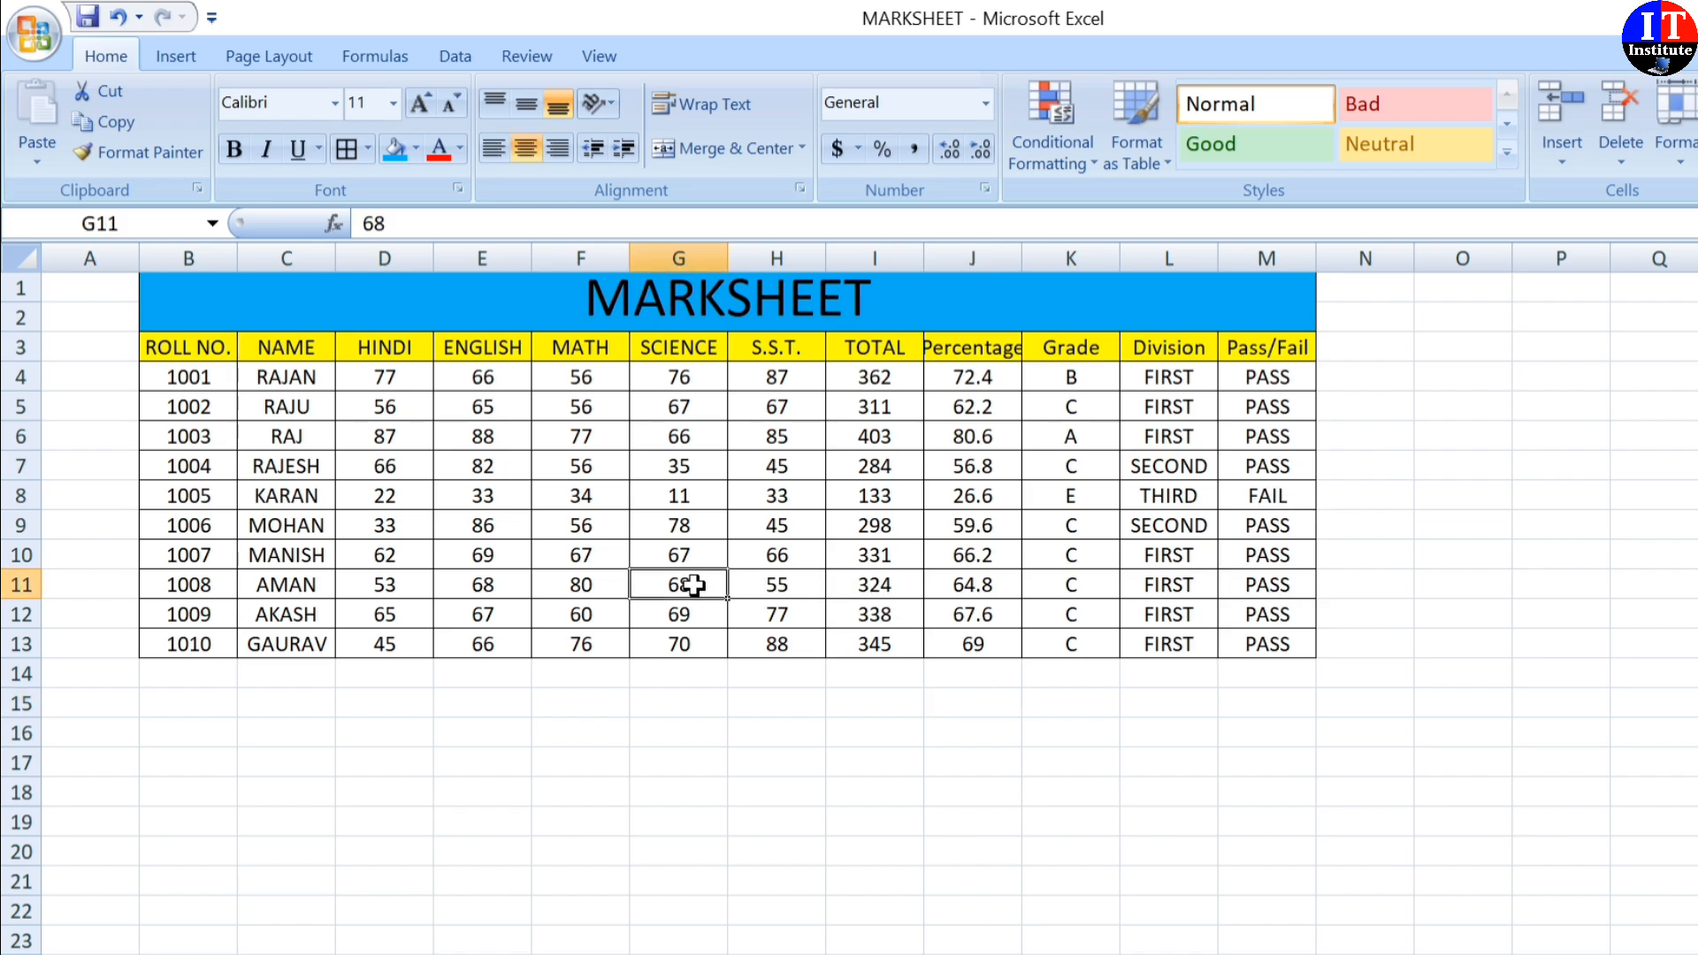
pyautogui.write('33')
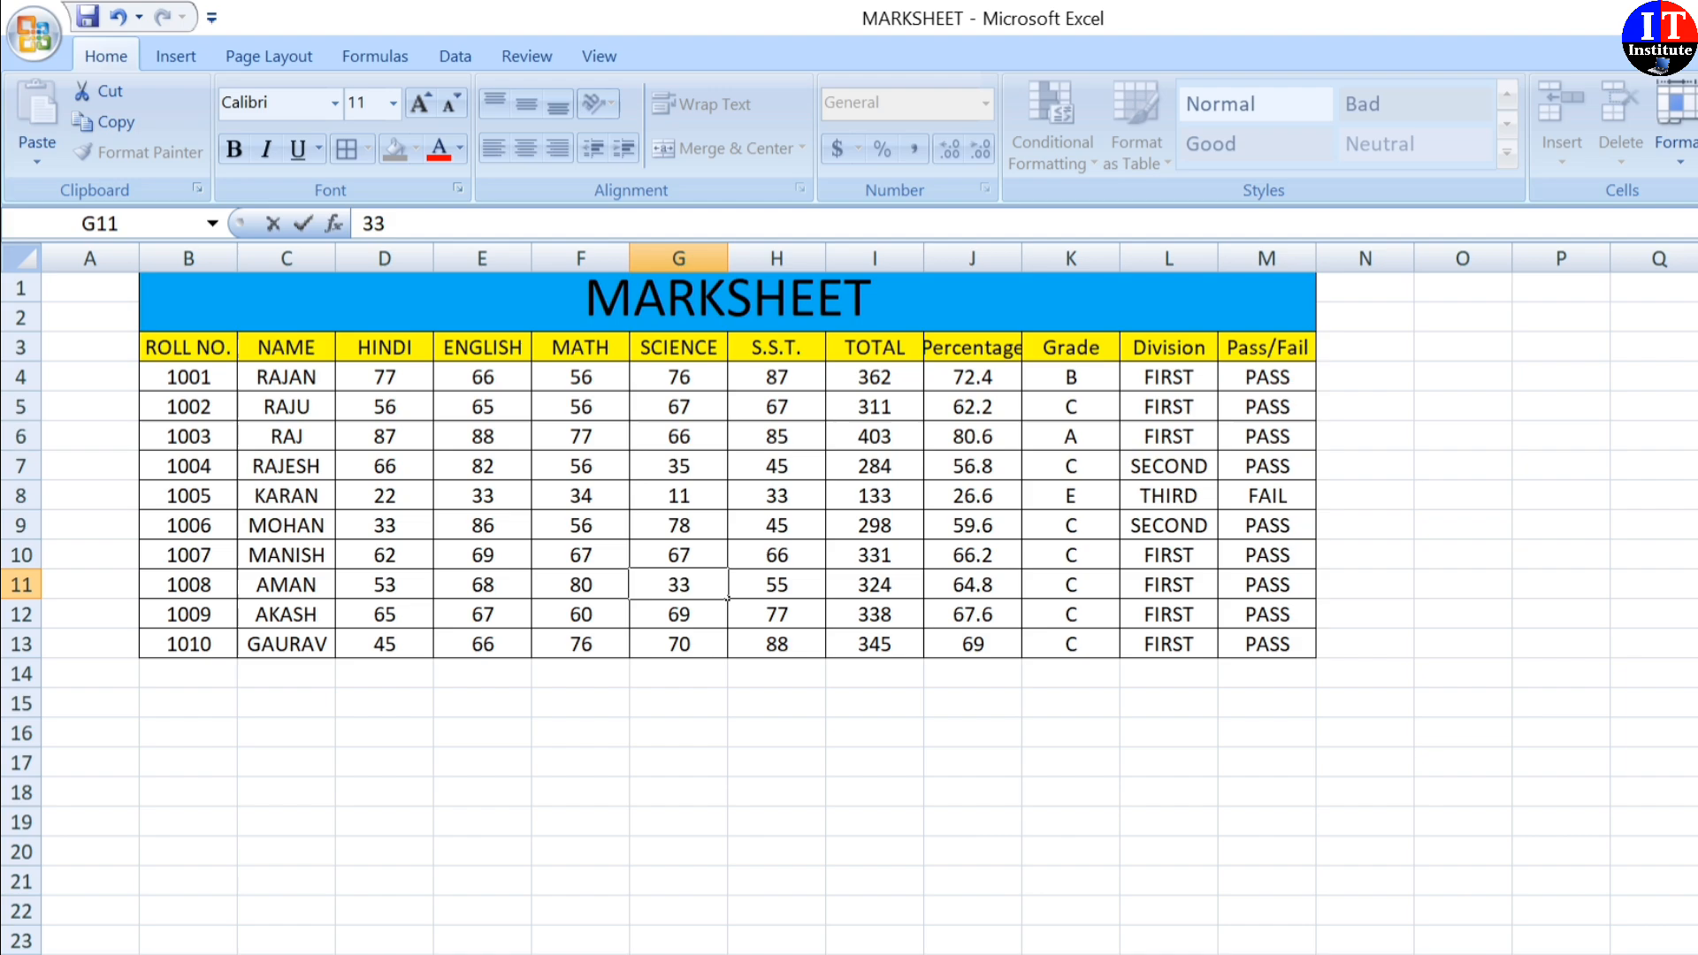
pyautogui.click(659, 640)
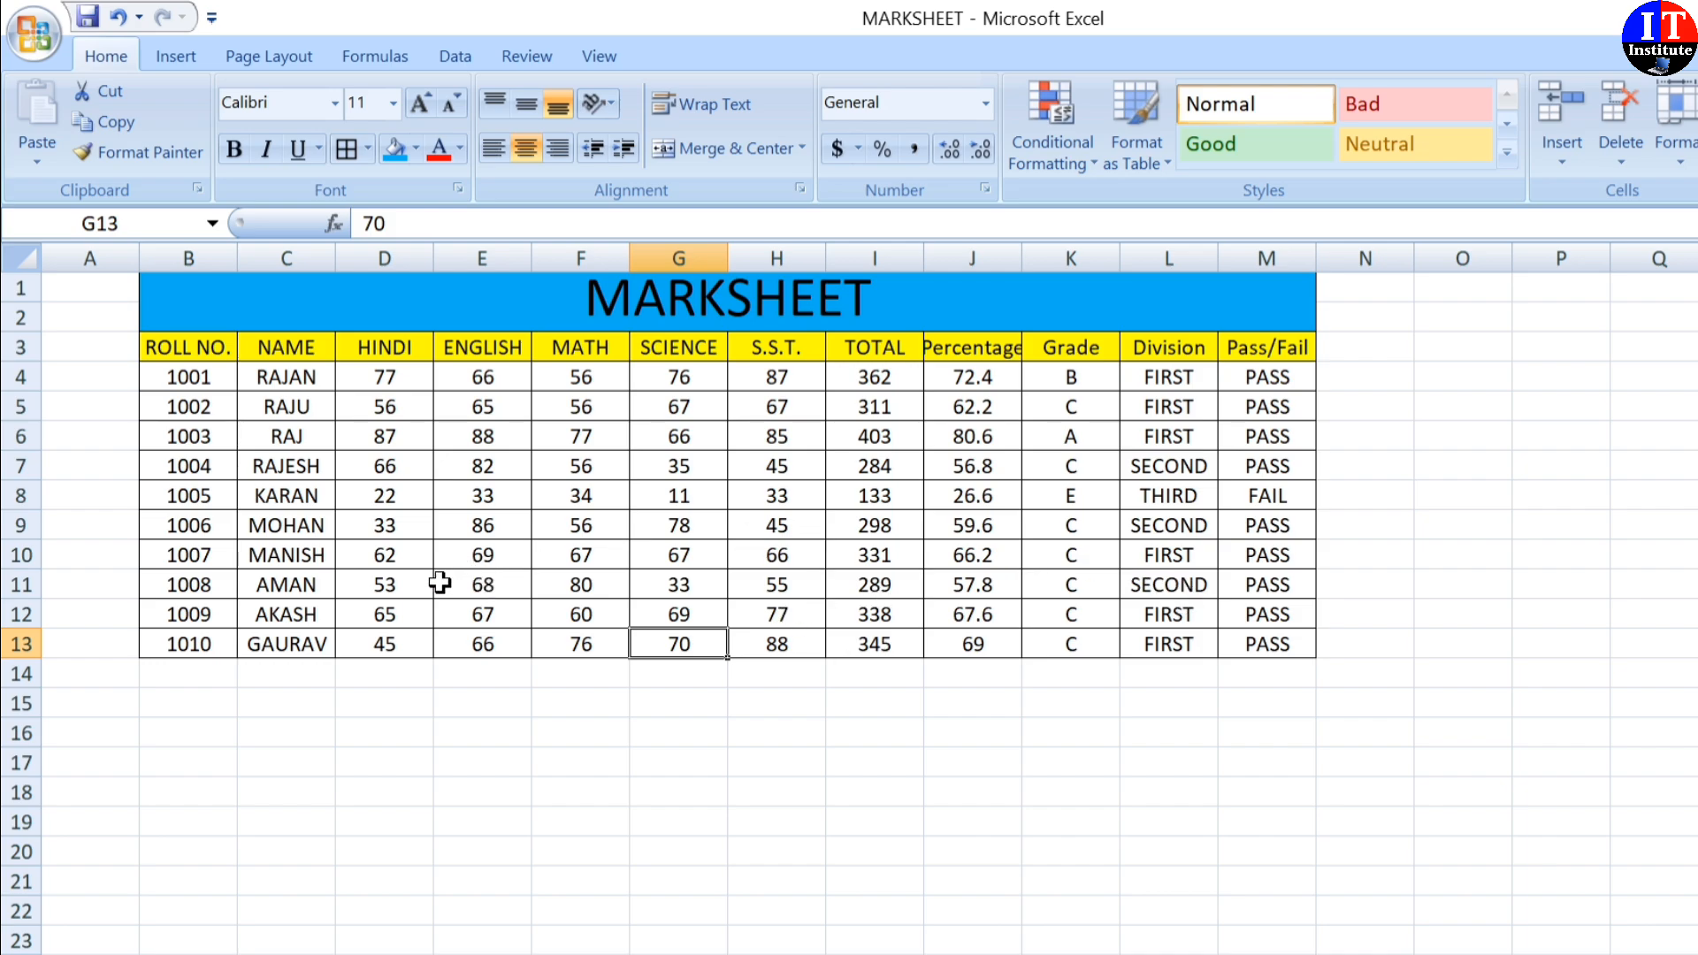
pyautogui.click(486, 584)
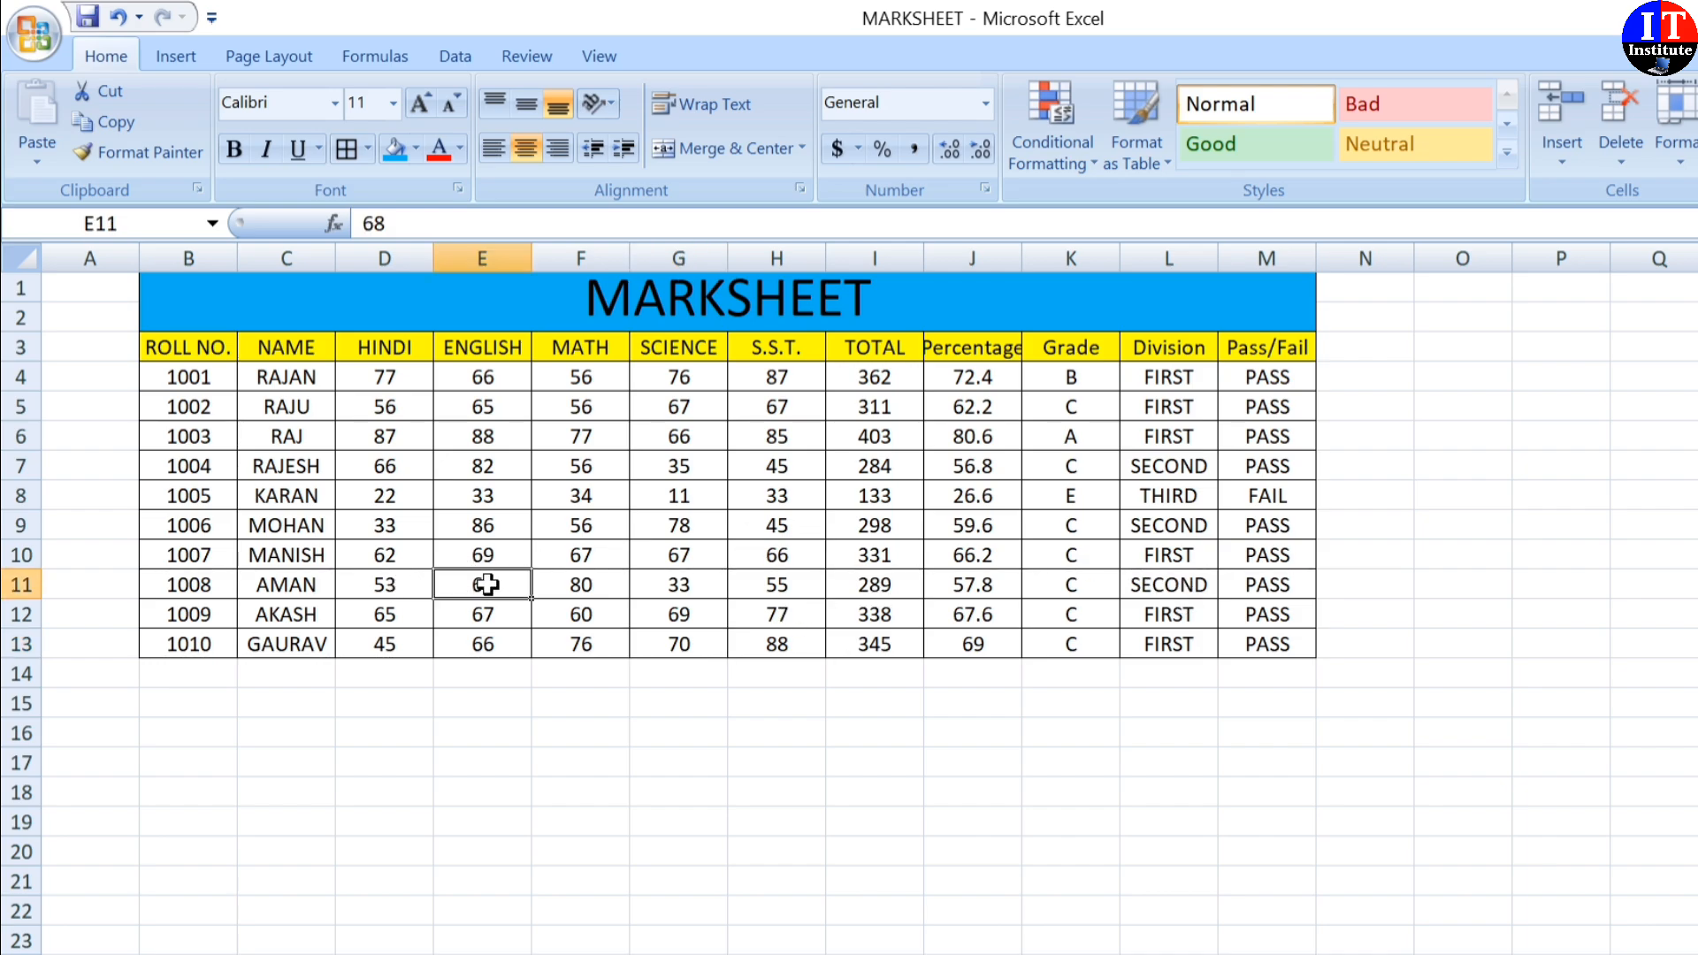
pyautogui.write('12')
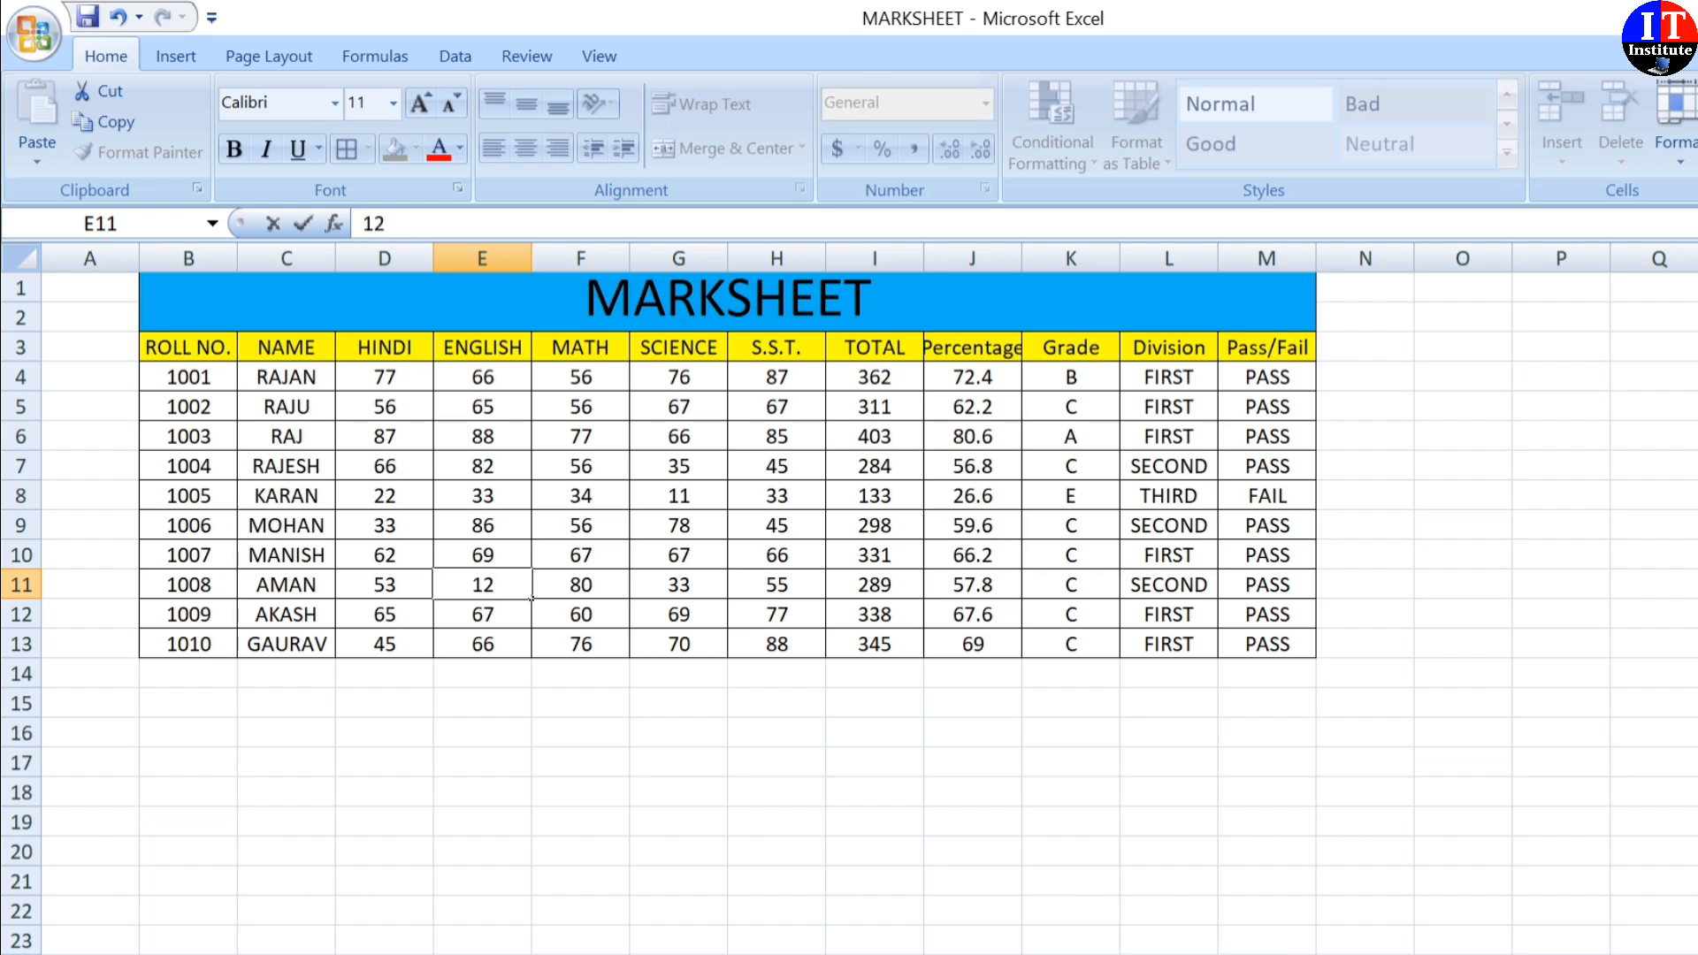
pyautogui.click(469, 637)
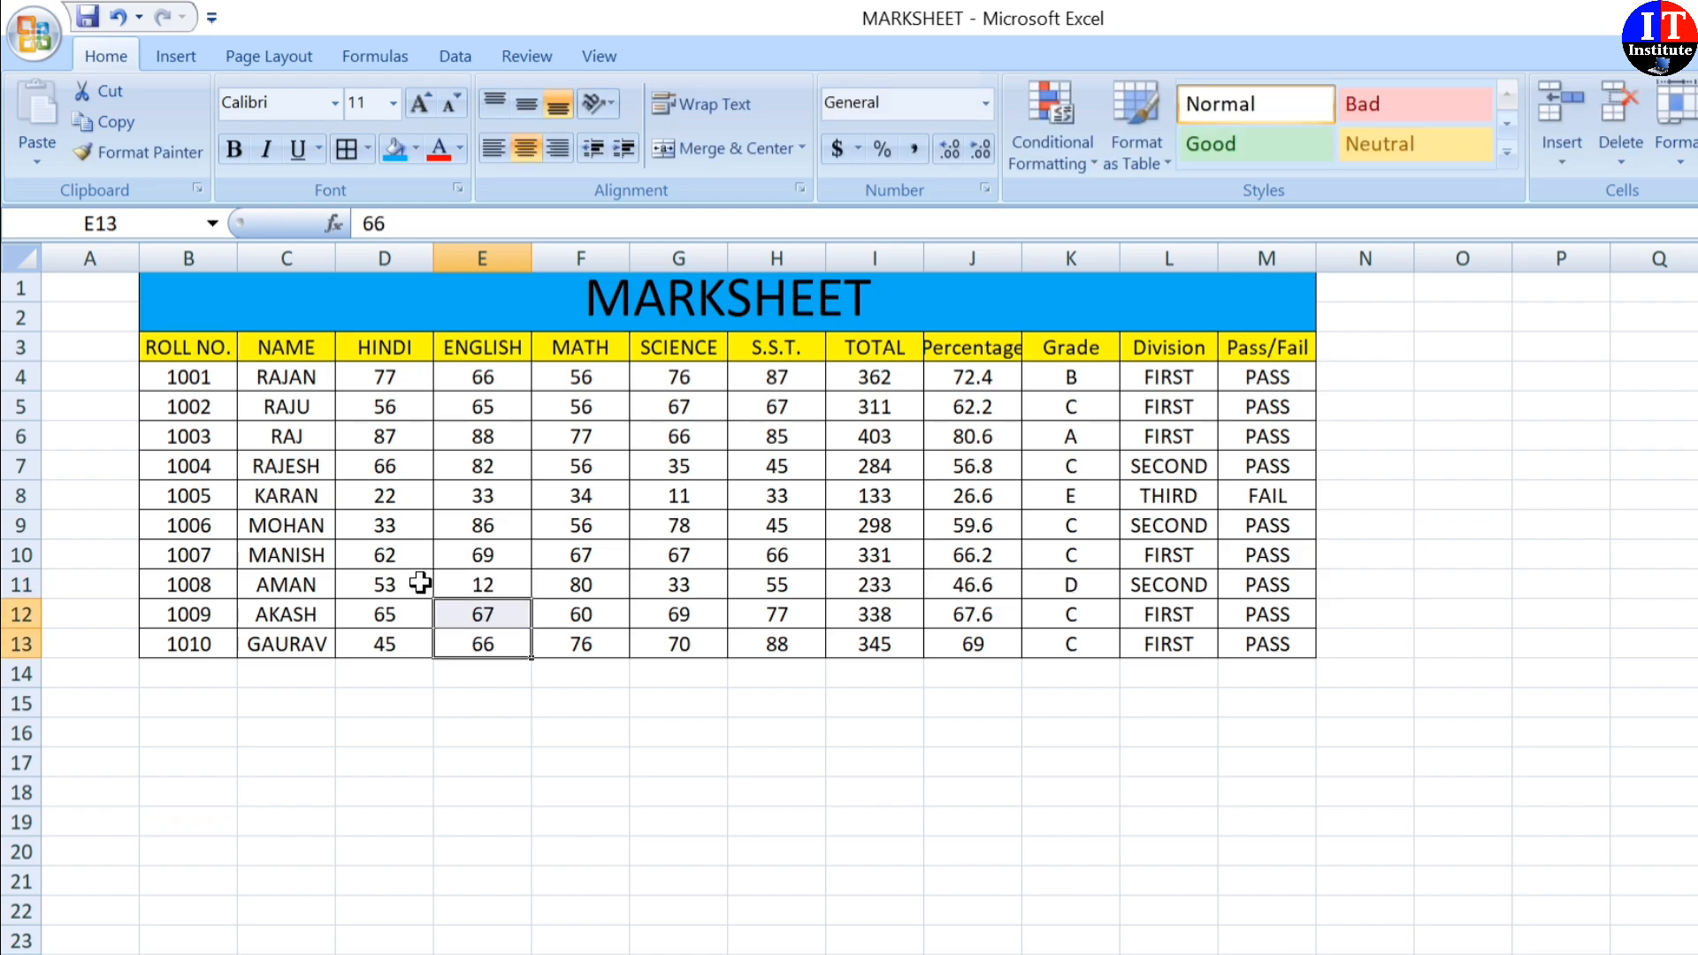
pyautogui.click(375, 584)
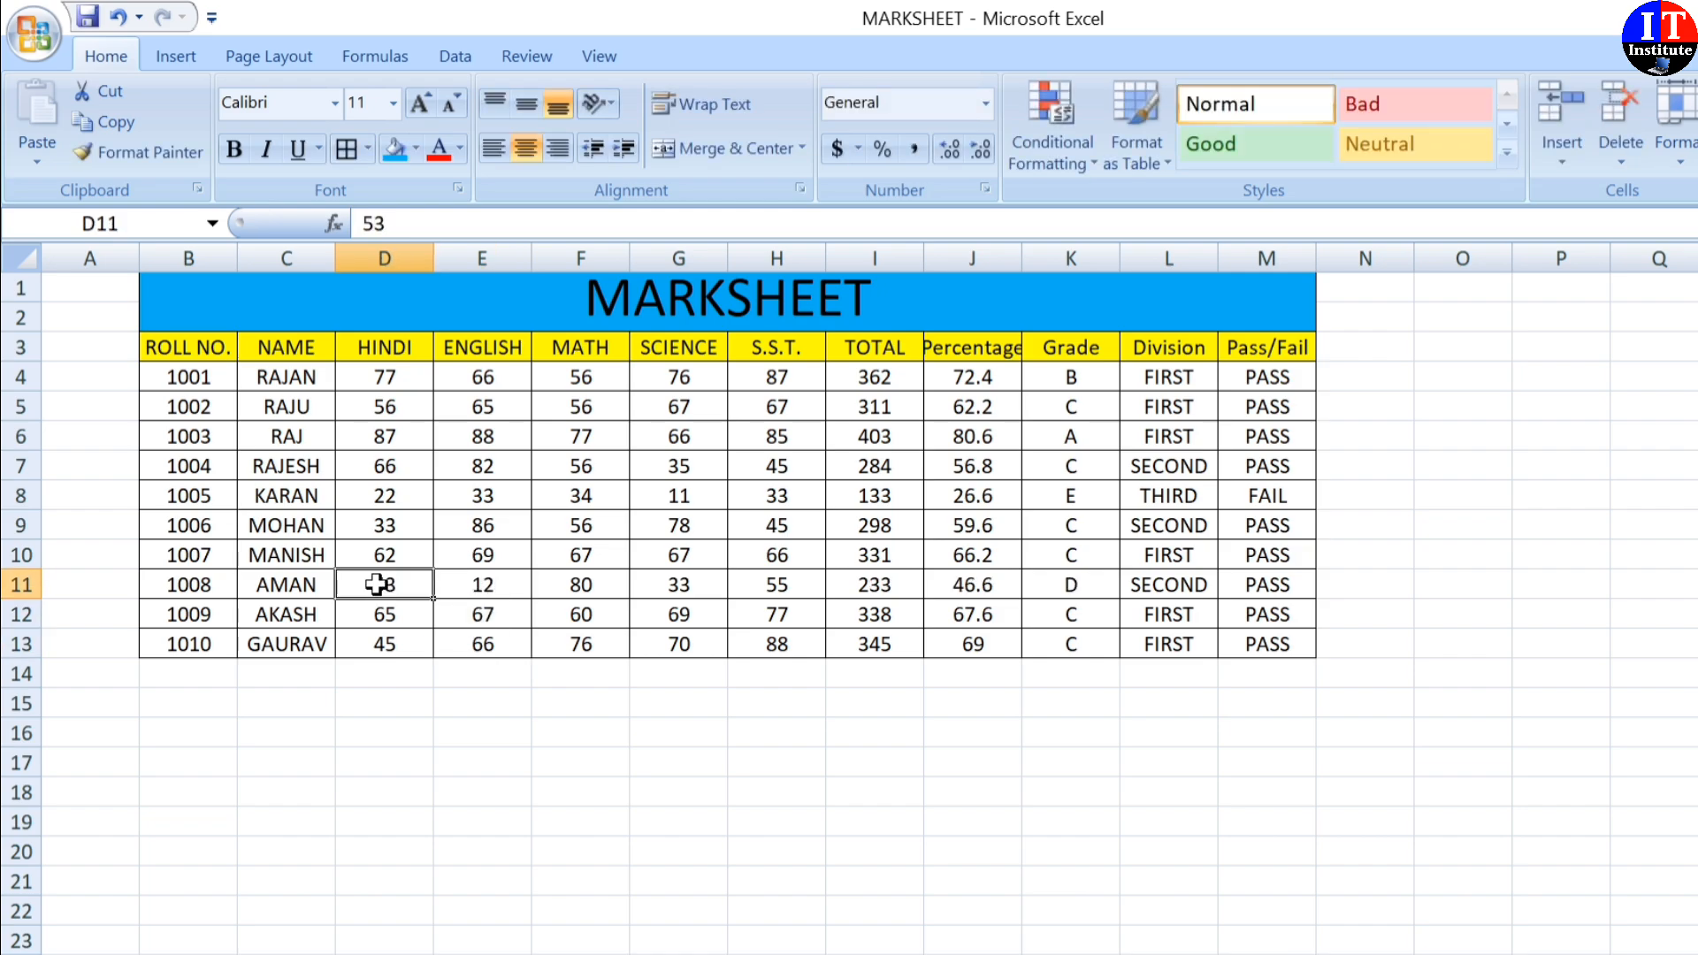
pyautogui.write('11')
pyautogui.click(542, 641)
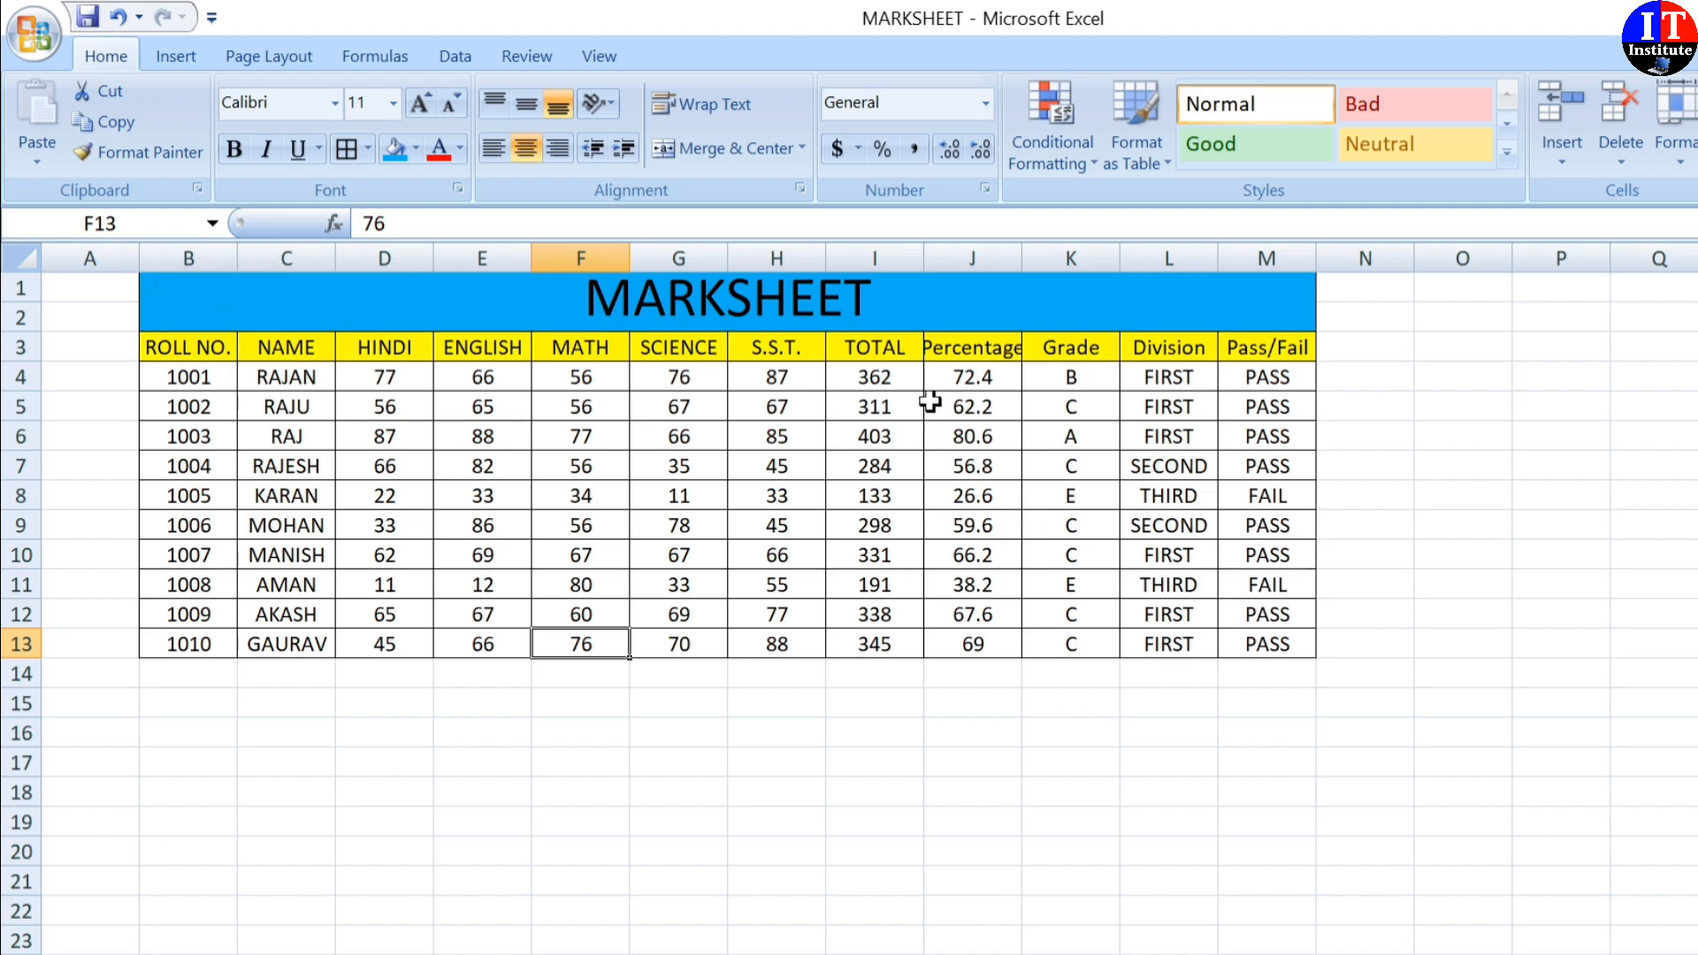
# Review the percentage, grade, division and pass/fail formulas of the first student in cells J4 to M4.
pyautogui.click(969, 385)
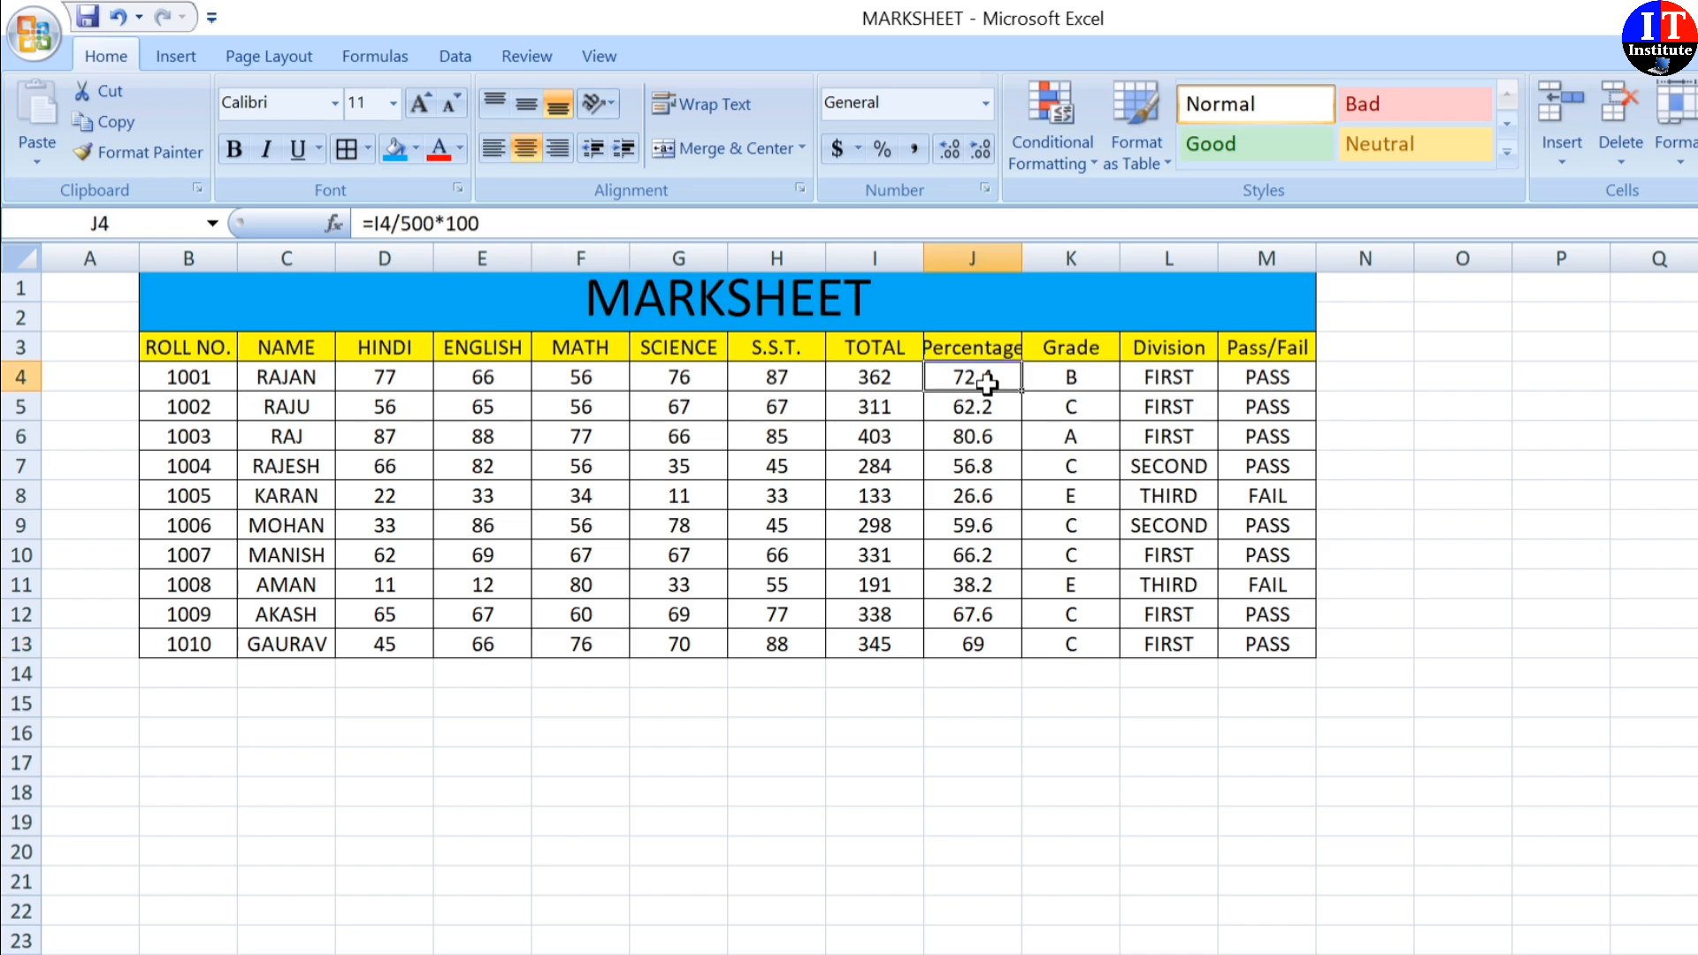
pyautogui.click(1070, 380)
pyautogui.click(1164, 385)
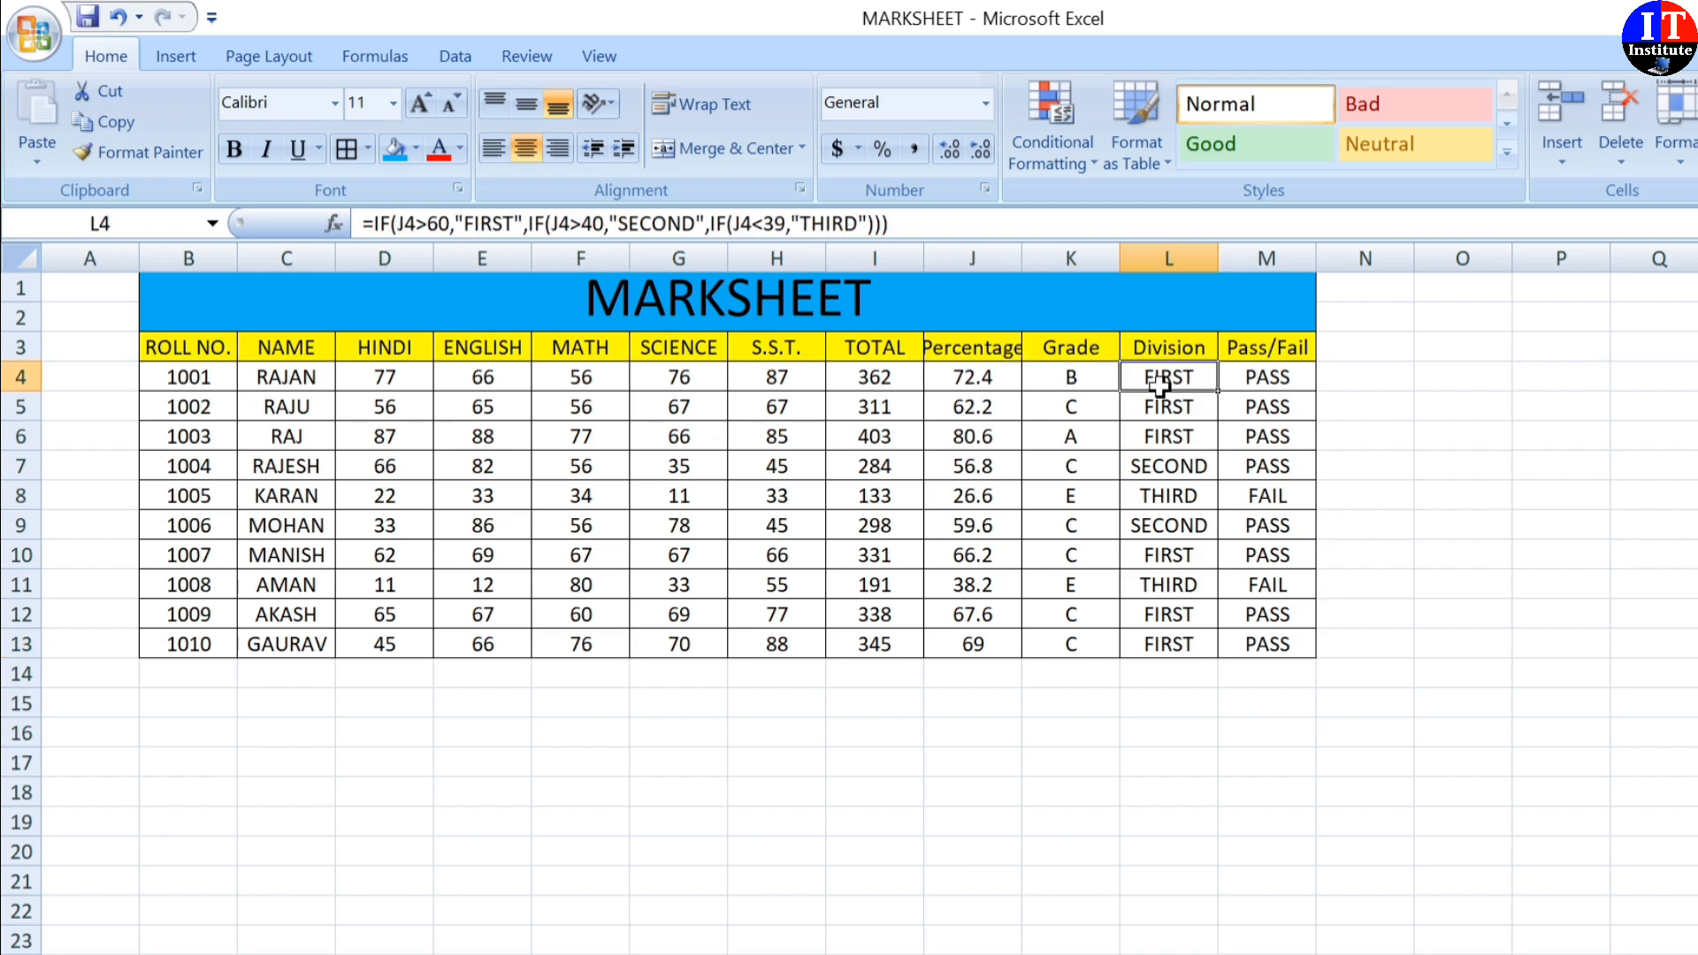
pyautogui.click(1249, 382)
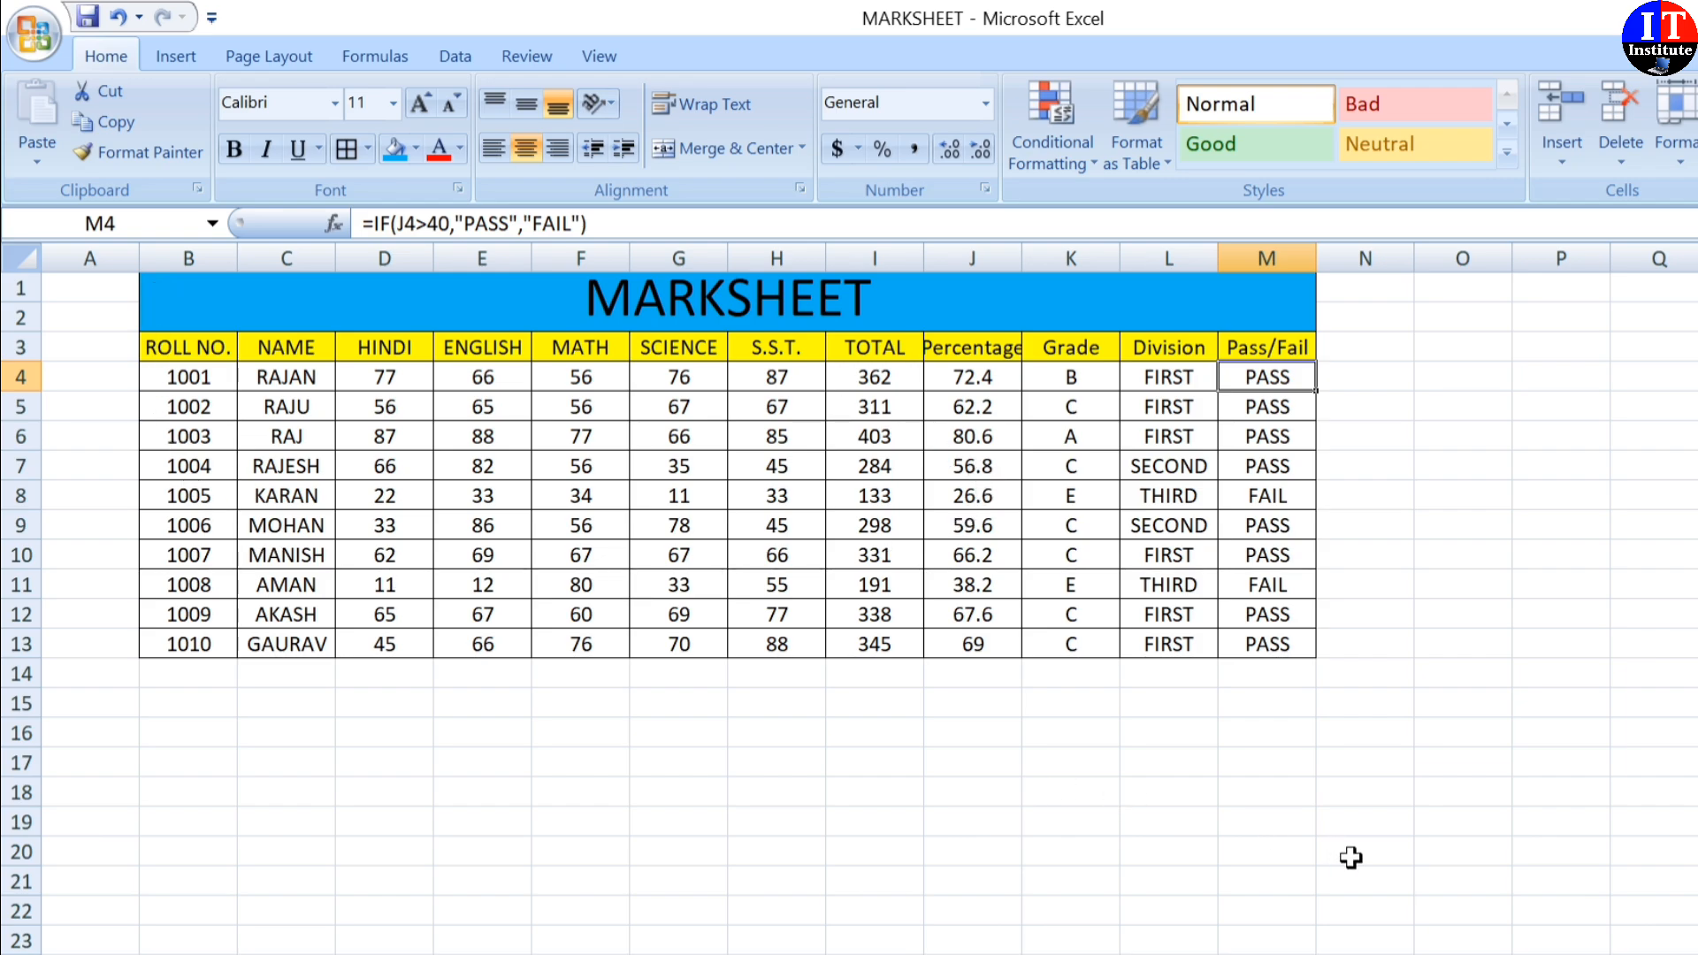
pyautogui.keyDown('ctrl'); pyautogui.scroll(4, 849, 598); pyautogui.keyUp('ctrl')
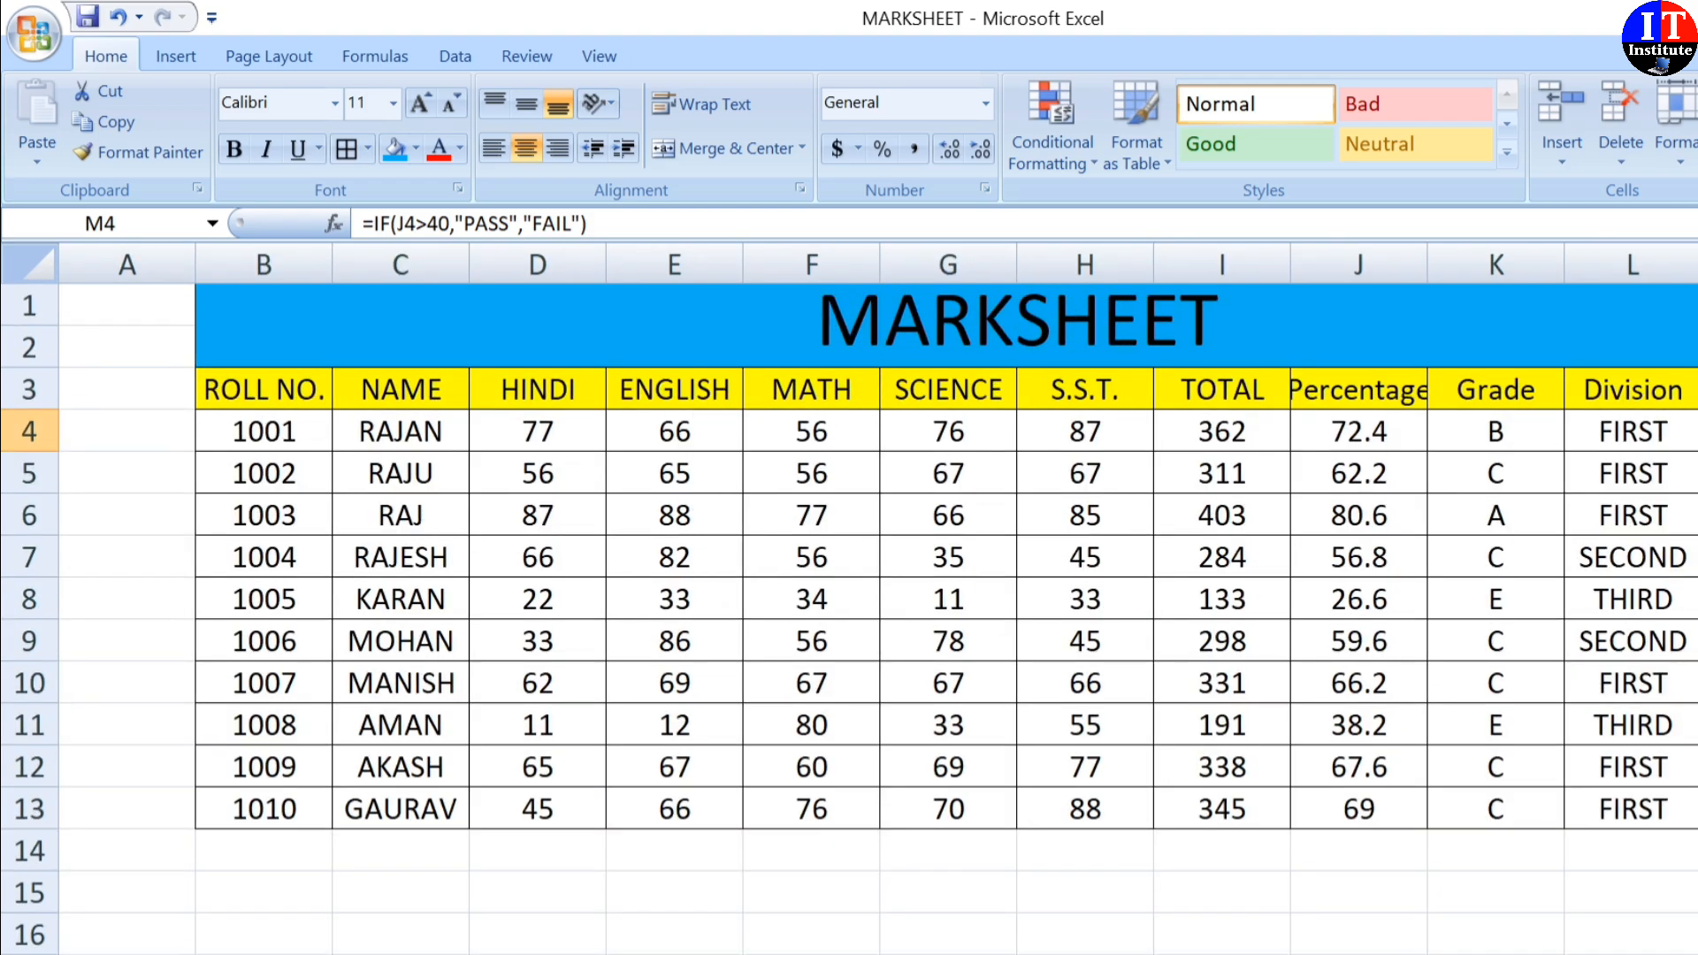
pyautogui.moveTo(1416, 954)
pyautogui.mouseDown()
pyautogui.moveTo(1459, 954)
pyautogui.moveTo(1415, 954)
pyautogui.mouseUp()
pyautogui.moveTo(1310, 954)
pyautogui.mouseDown()
pyautogui.moveTo(1333, 954)
pyautogui.moveTo(1311, 954)
pyautogui.mouseUp()
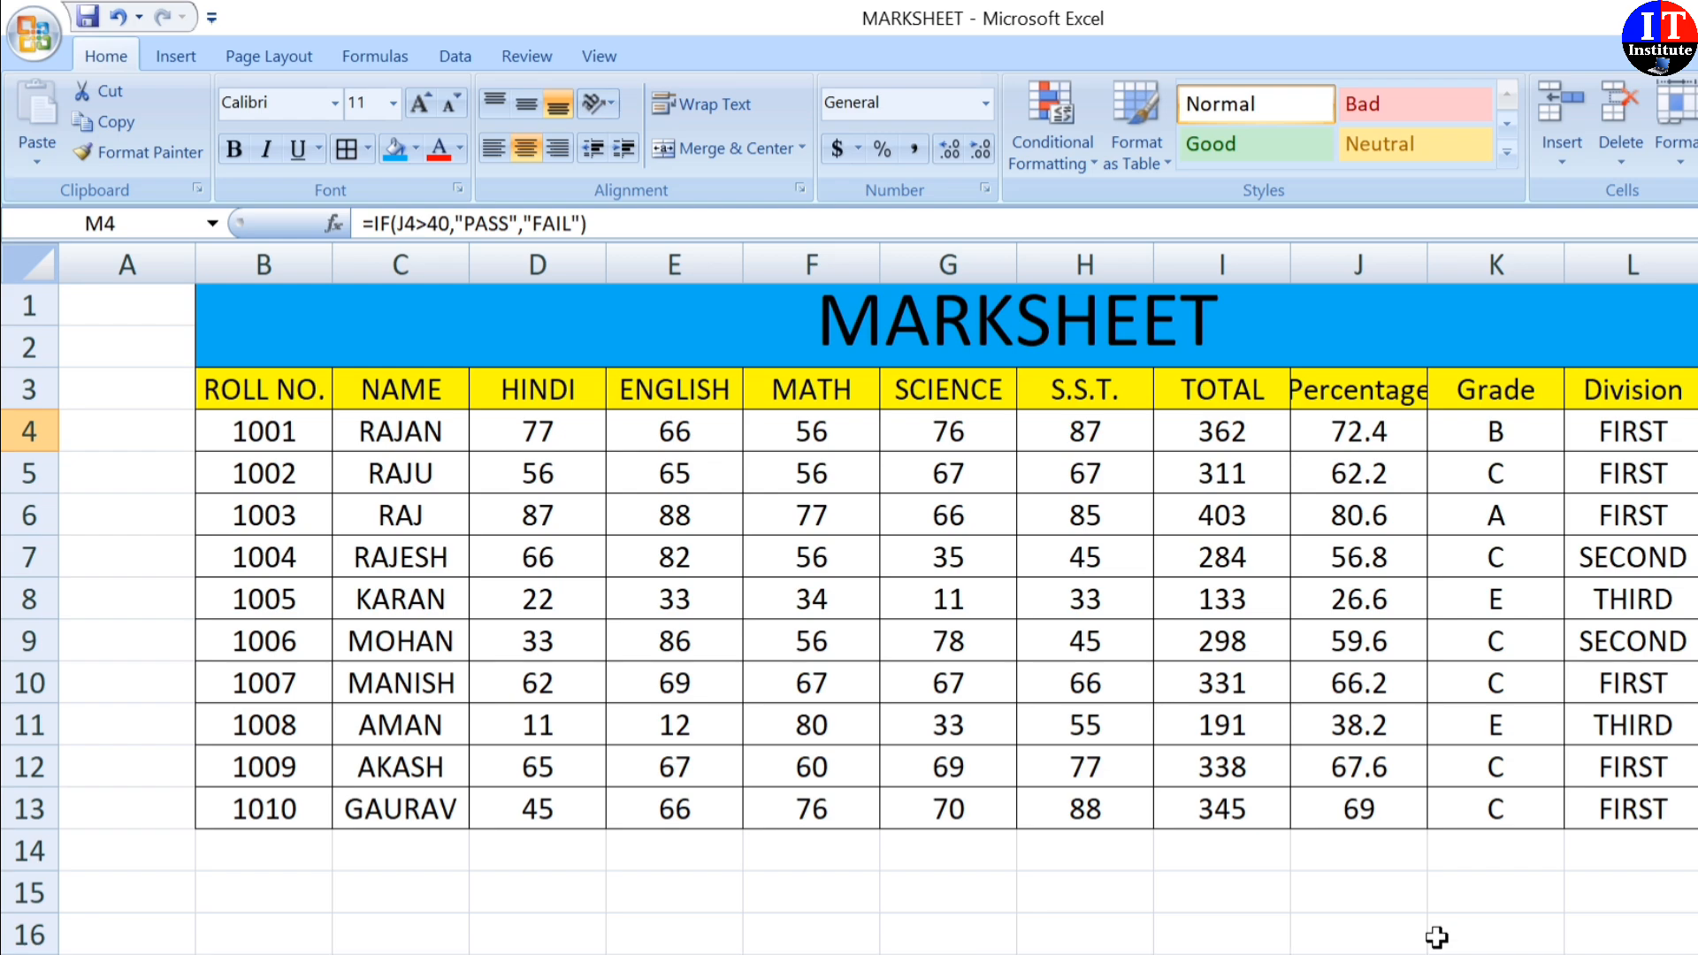